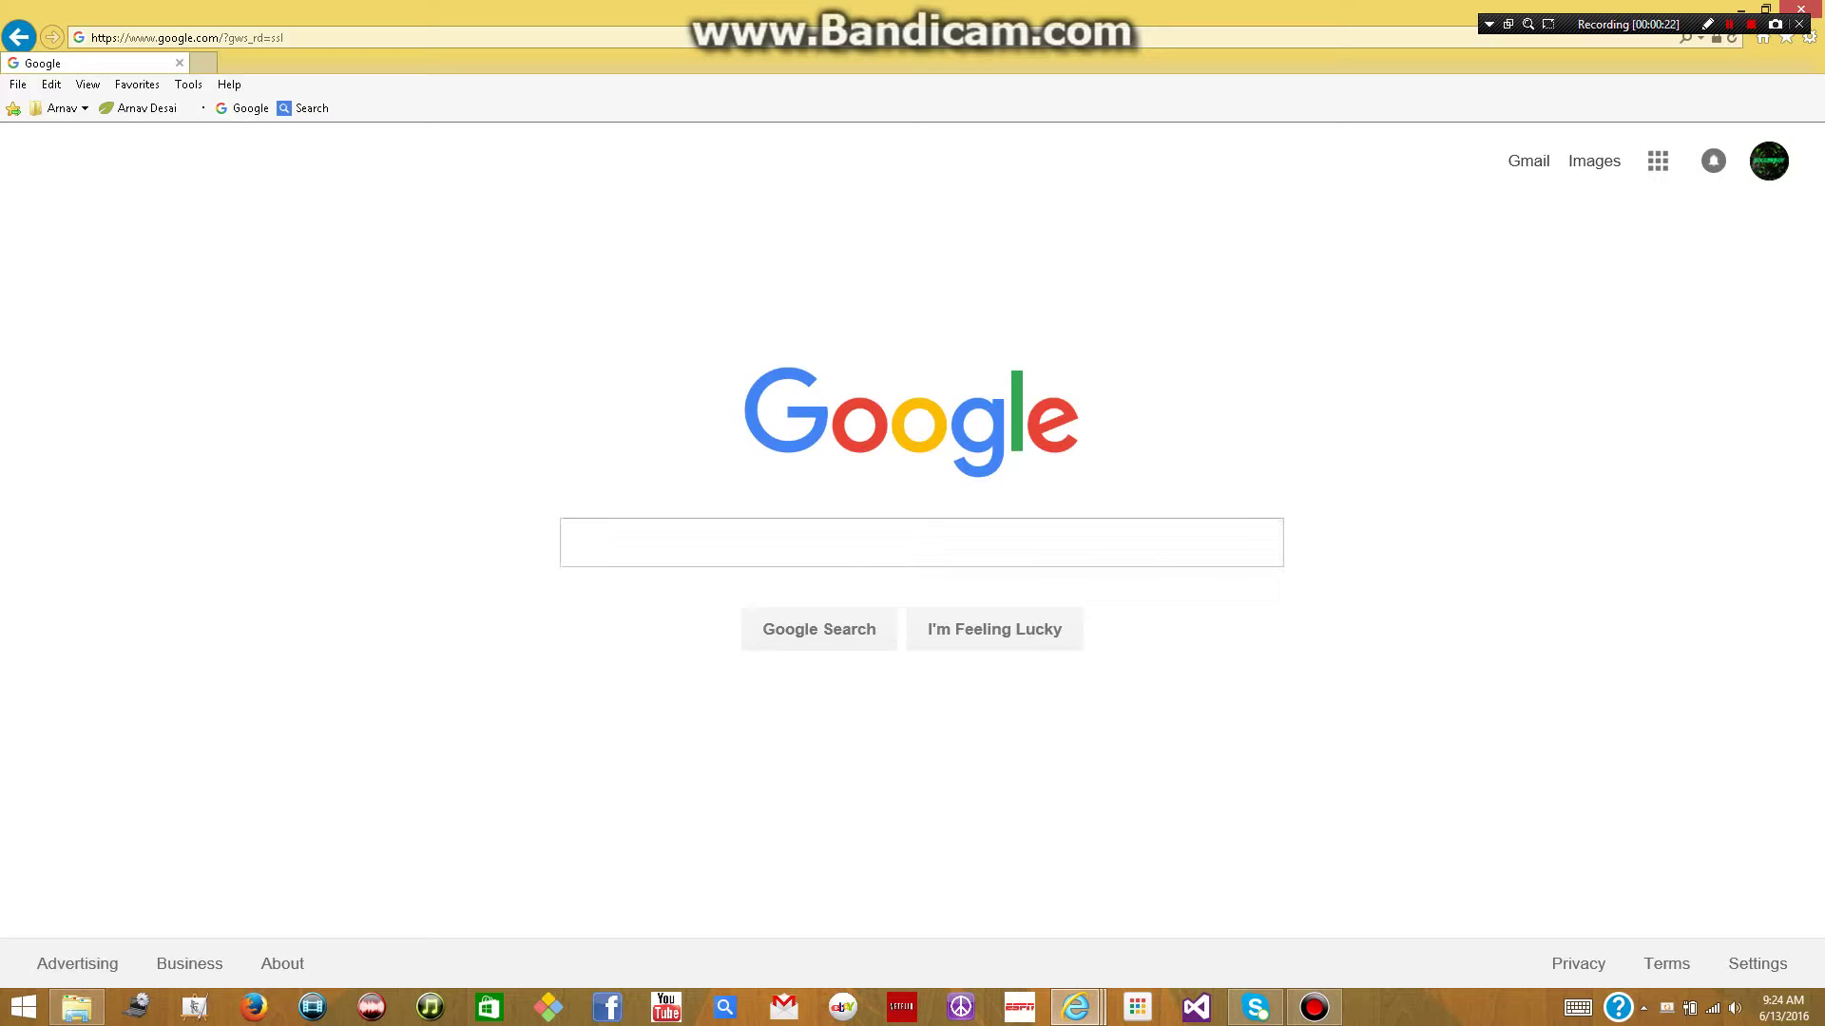
- Search Google for "befunky" and open the BeFunky photo editor website from the results
click(573, 541)
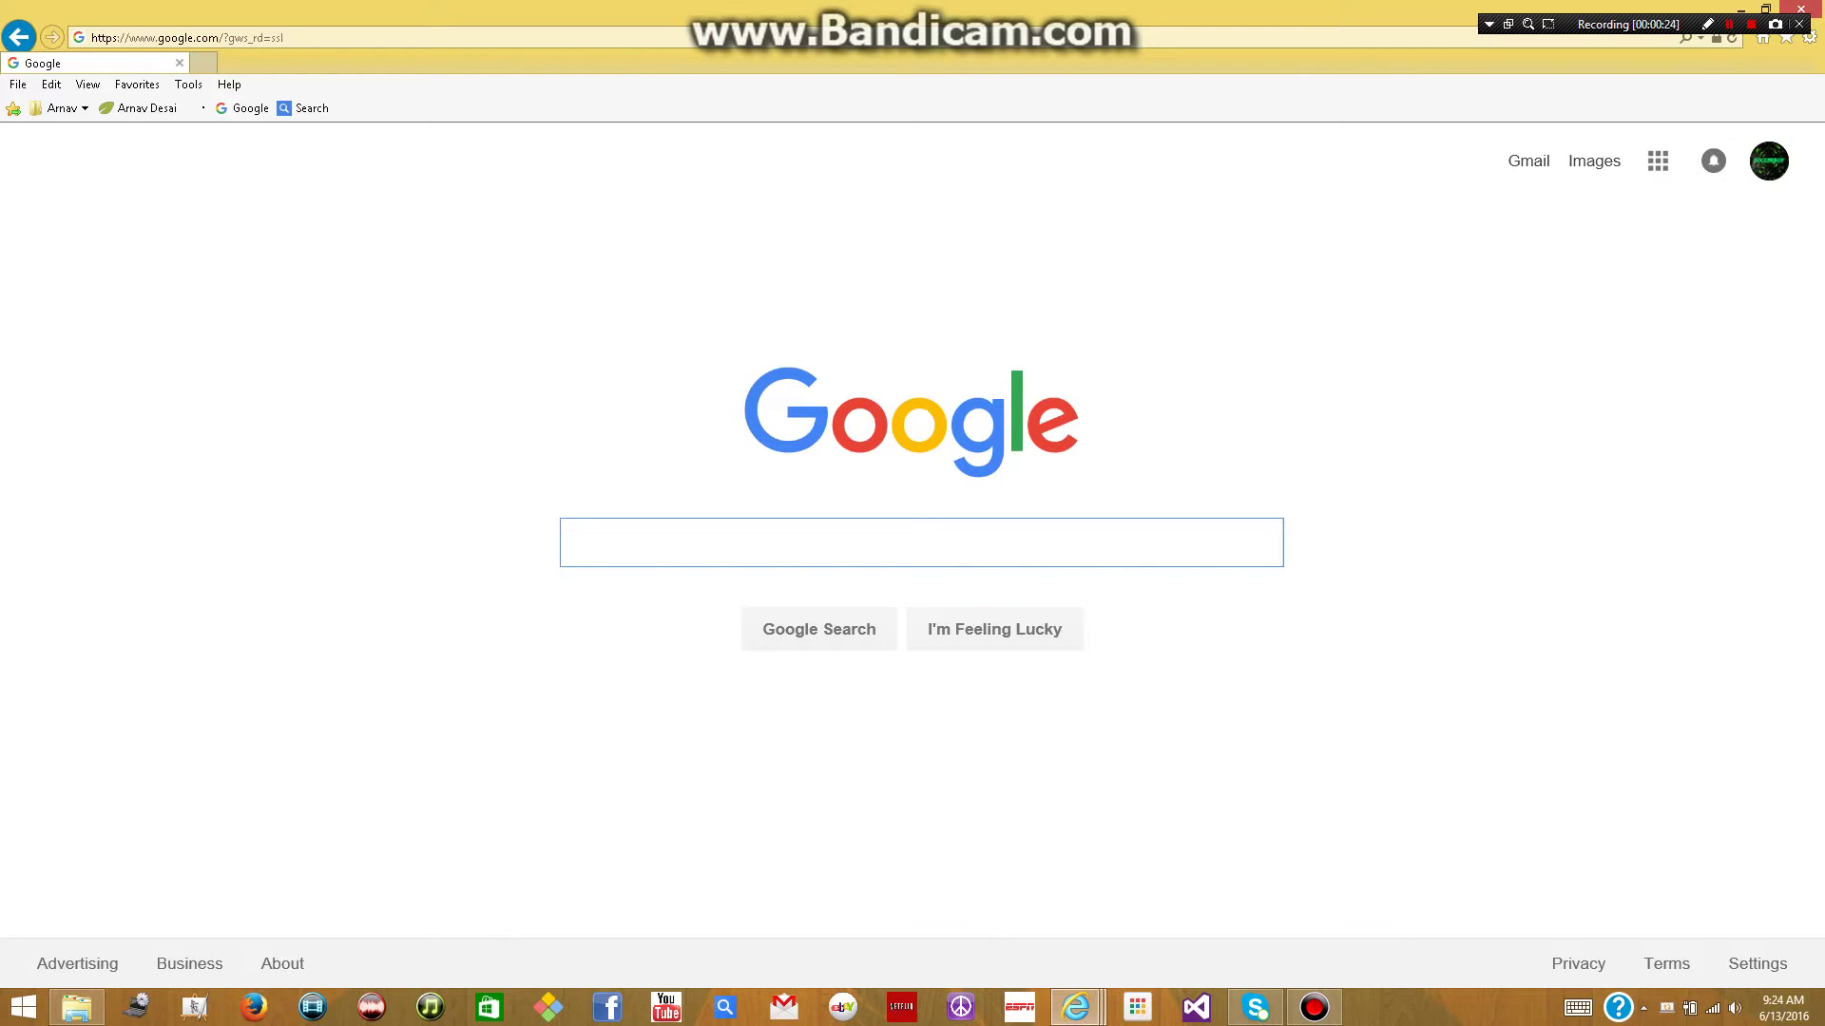
text(befunky)
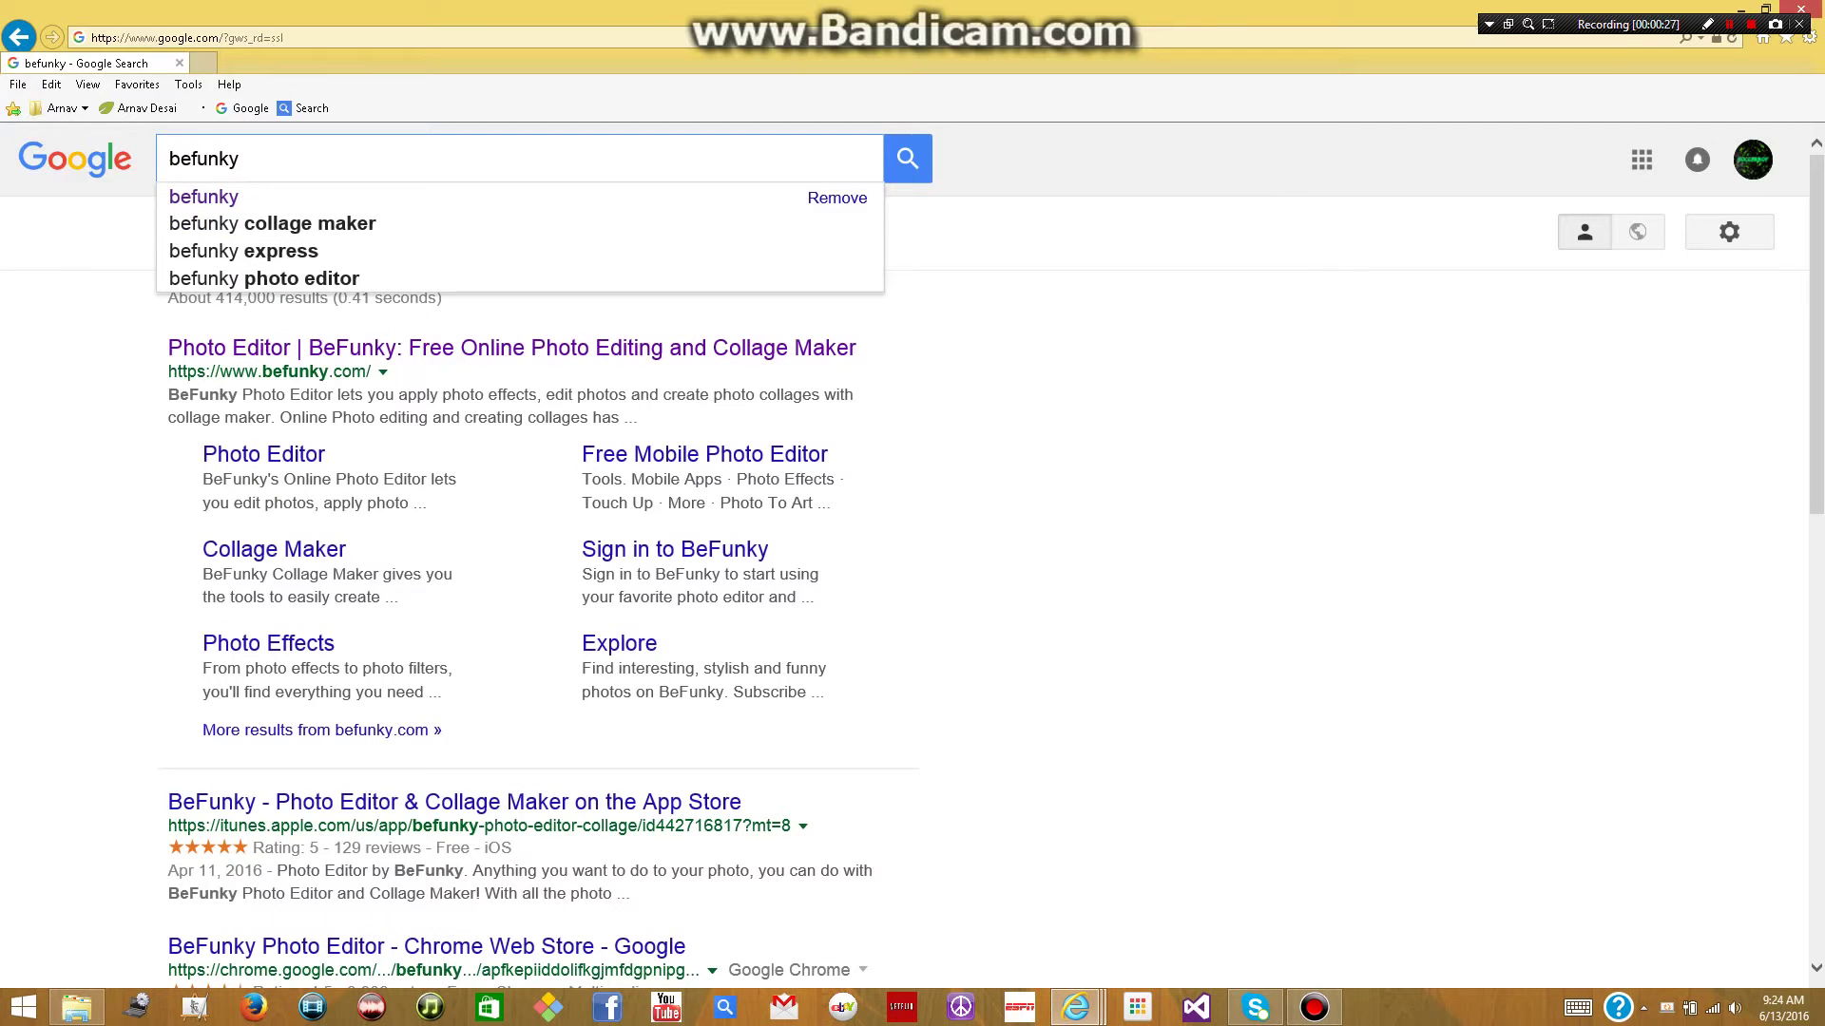
click(511, 348)
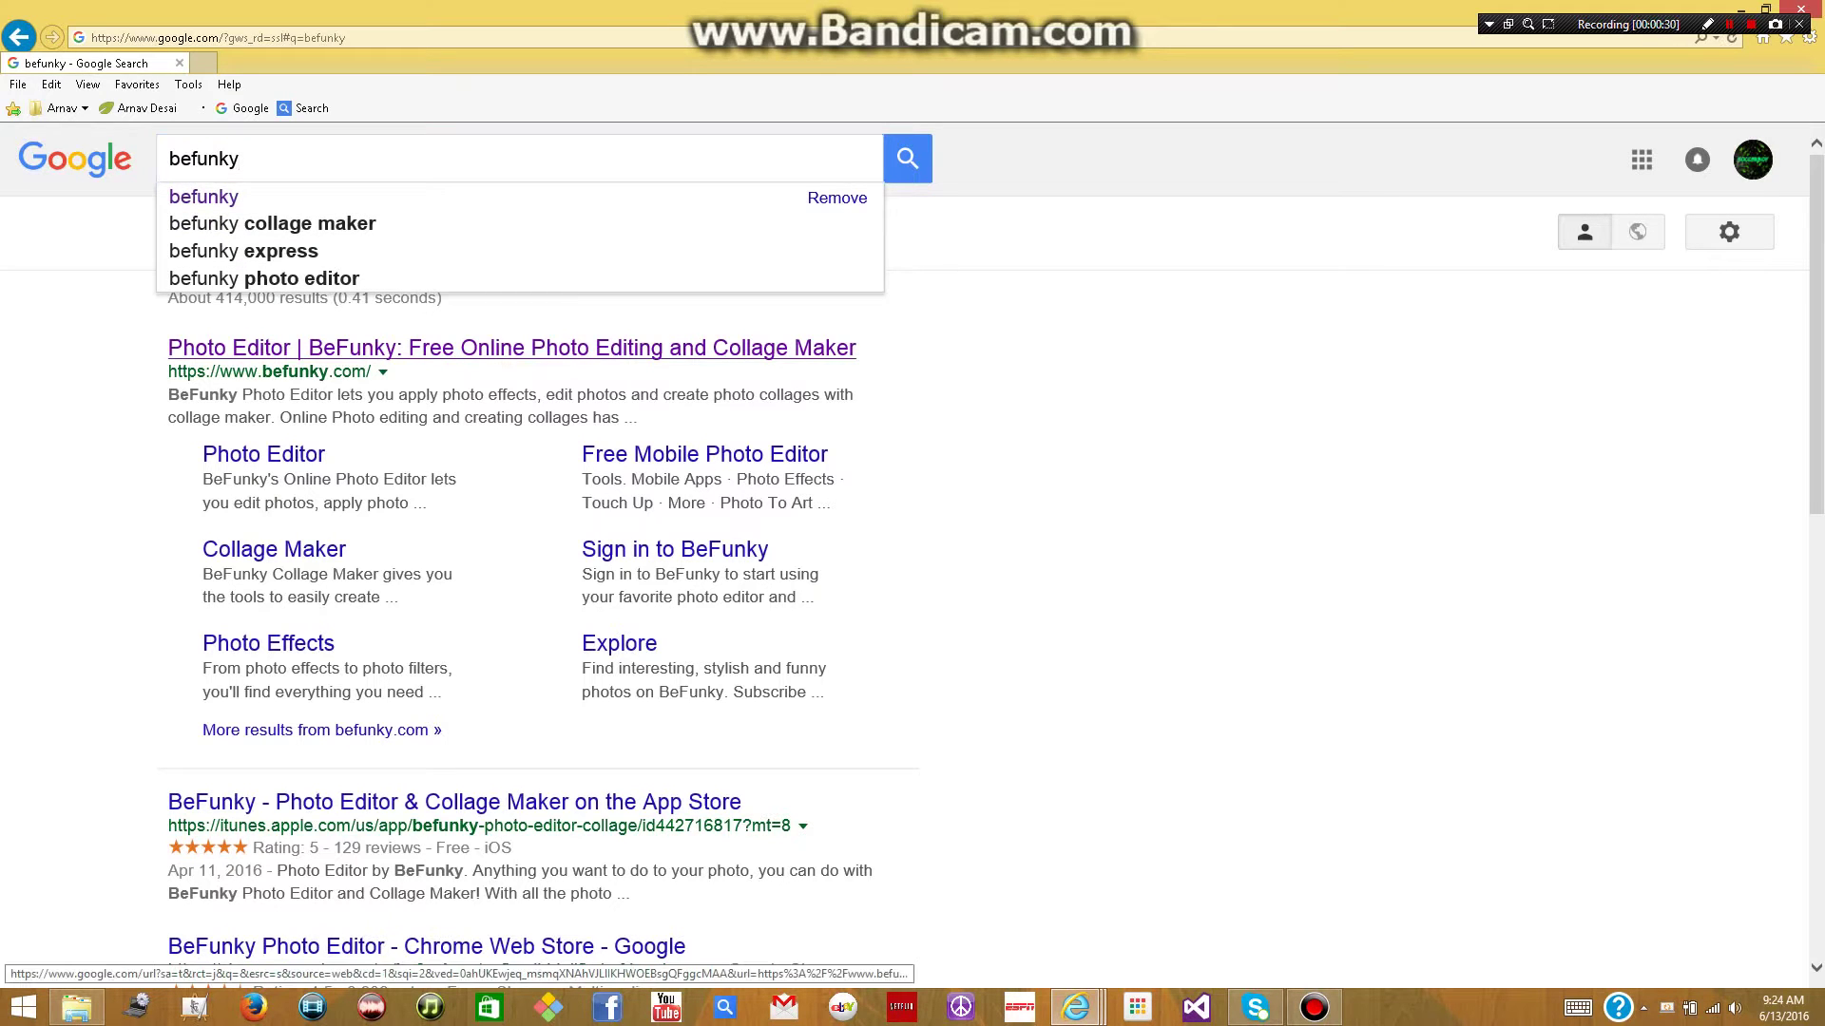
click(512, 348)
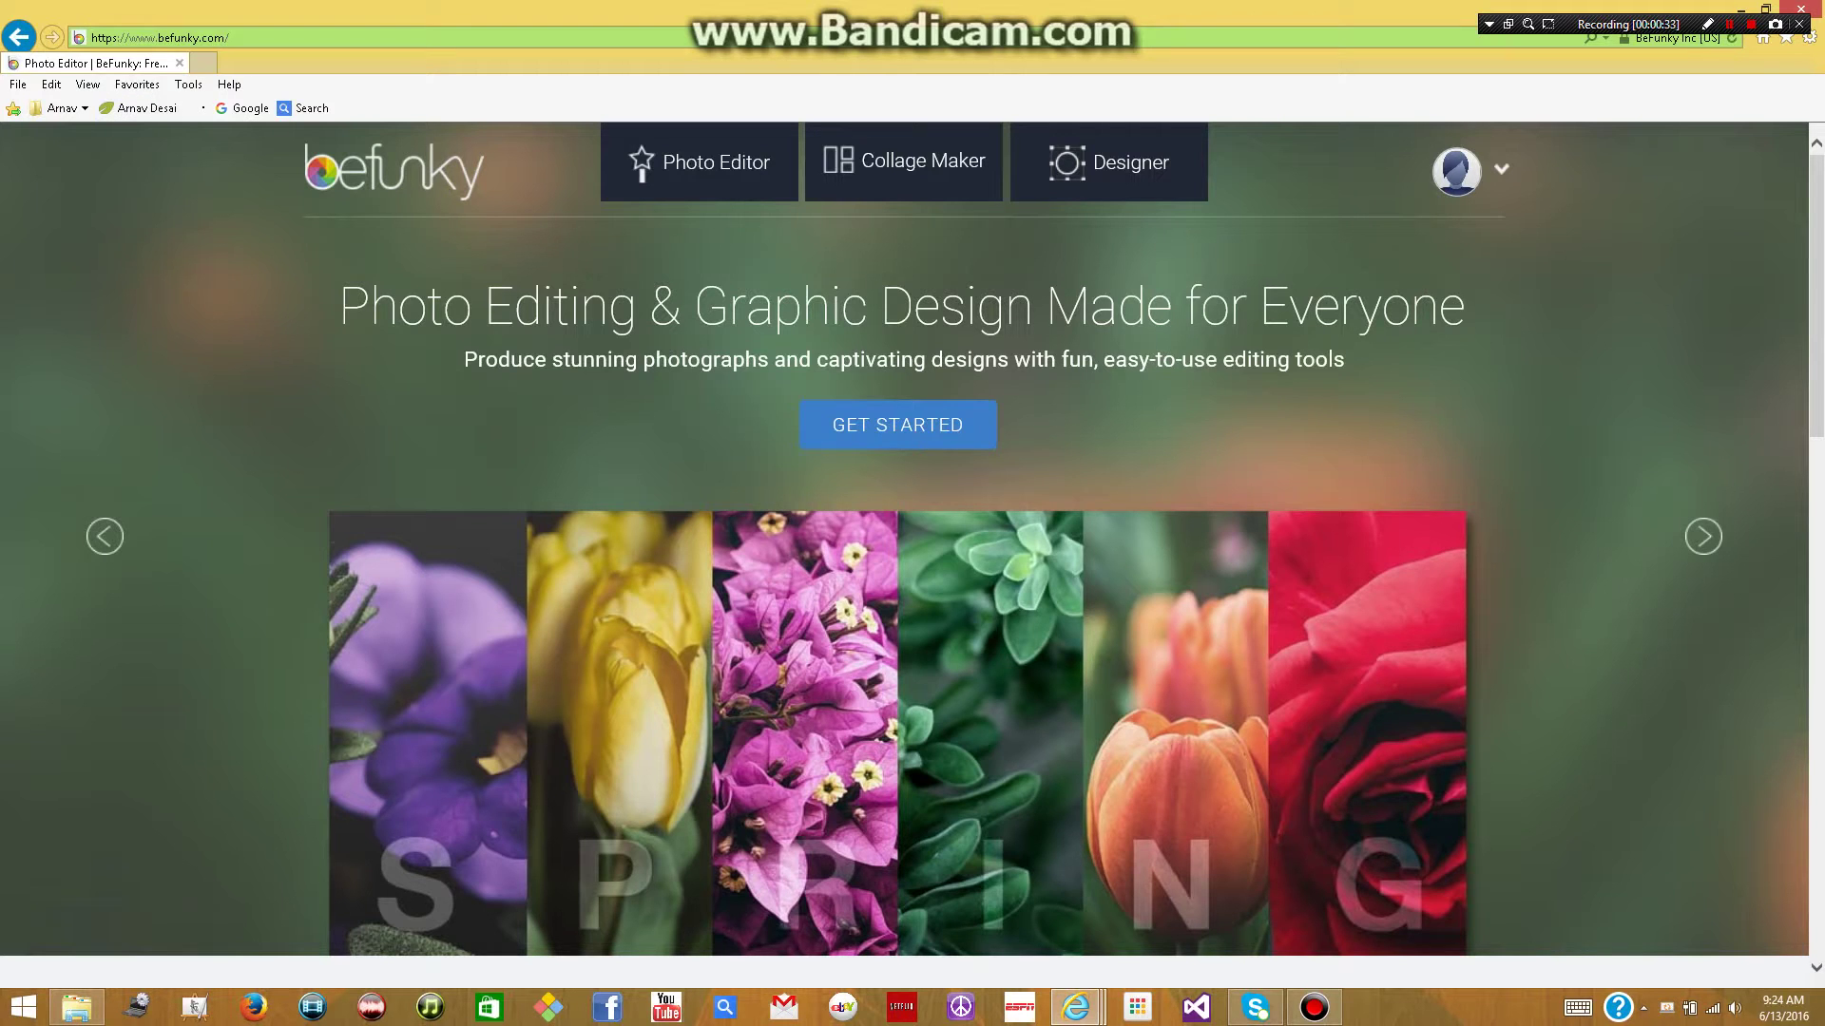
scroll(902, 551, down, 1)
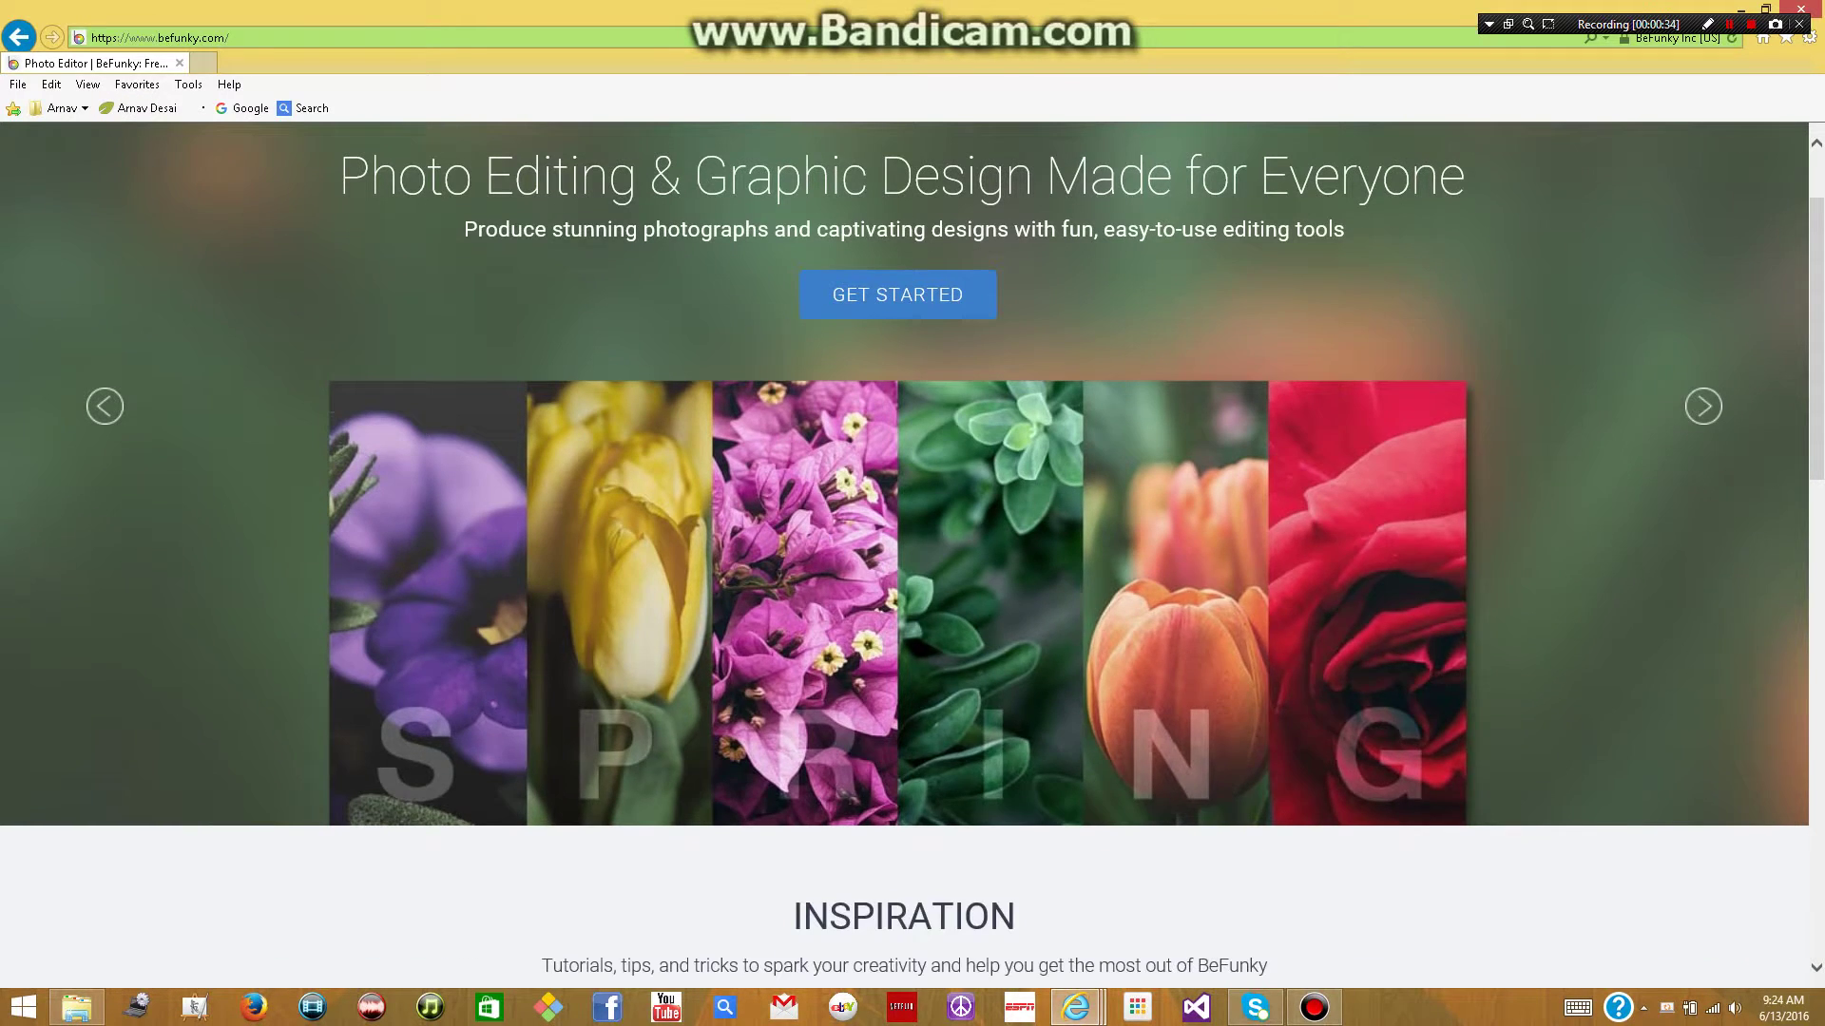
scroll(902, 551, up, 1)
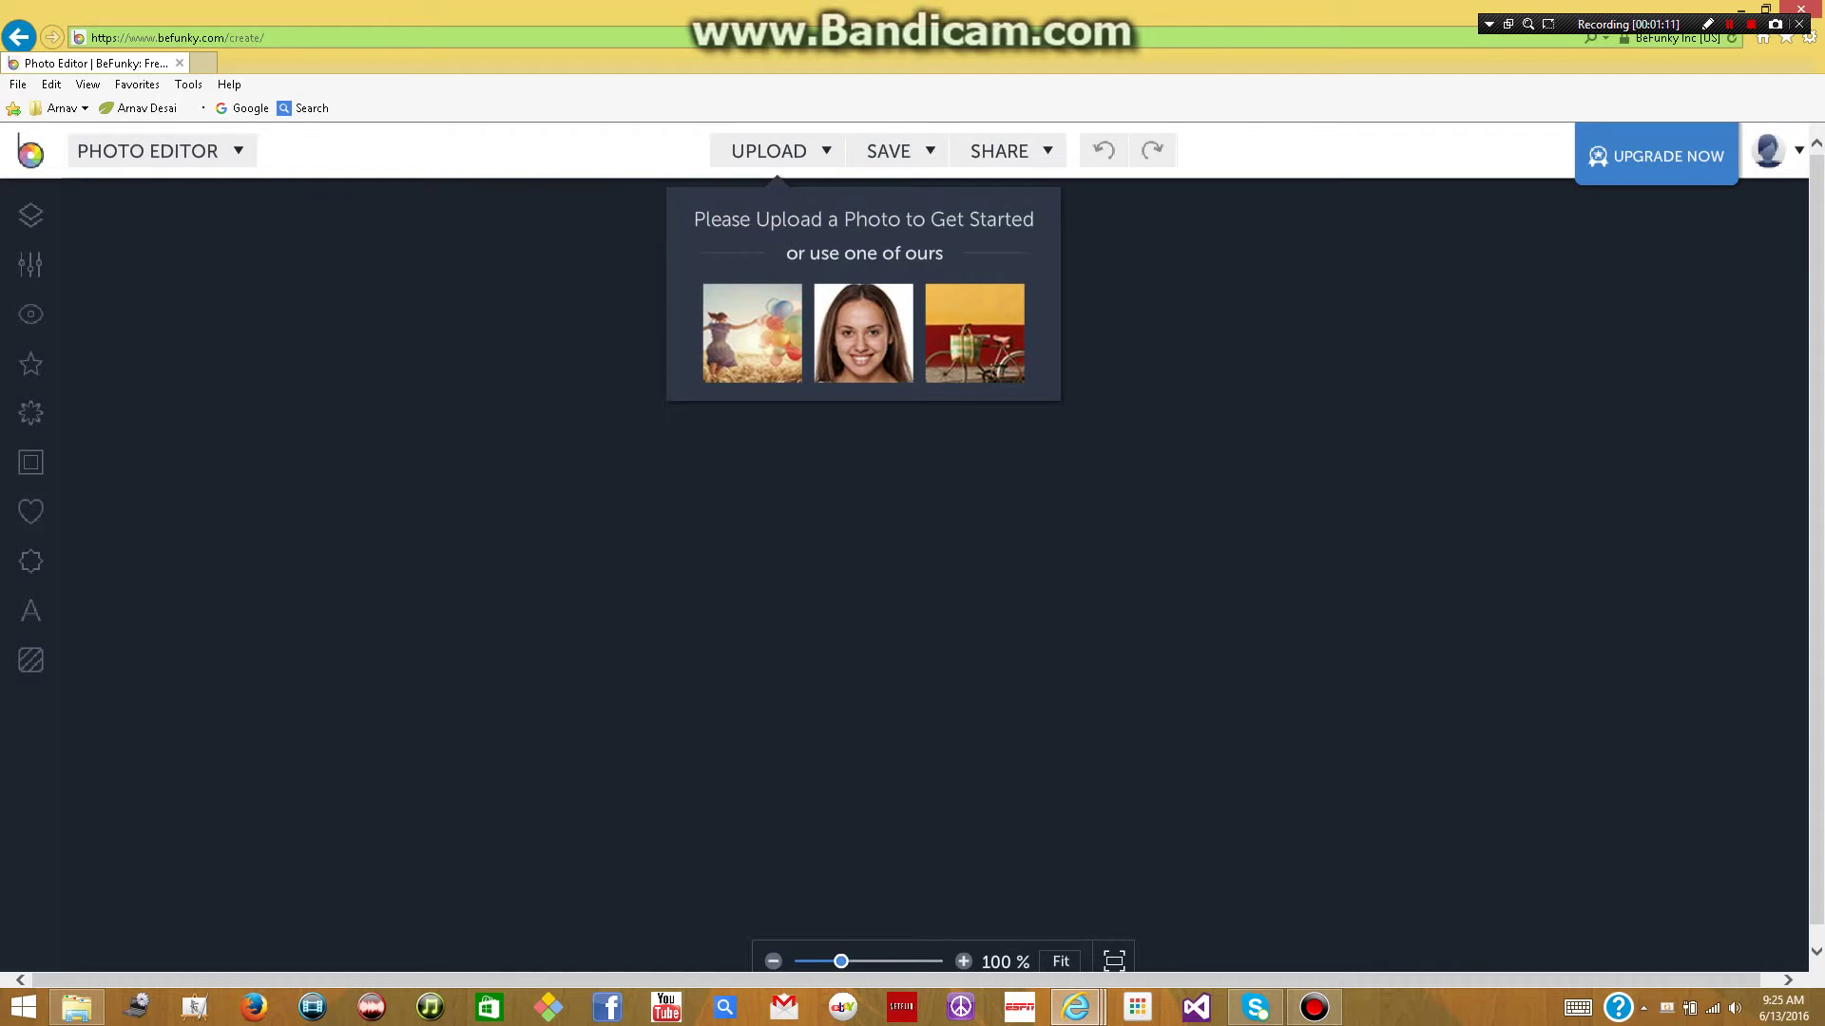
- Open google.com in a new browser tab
click(203, 63)
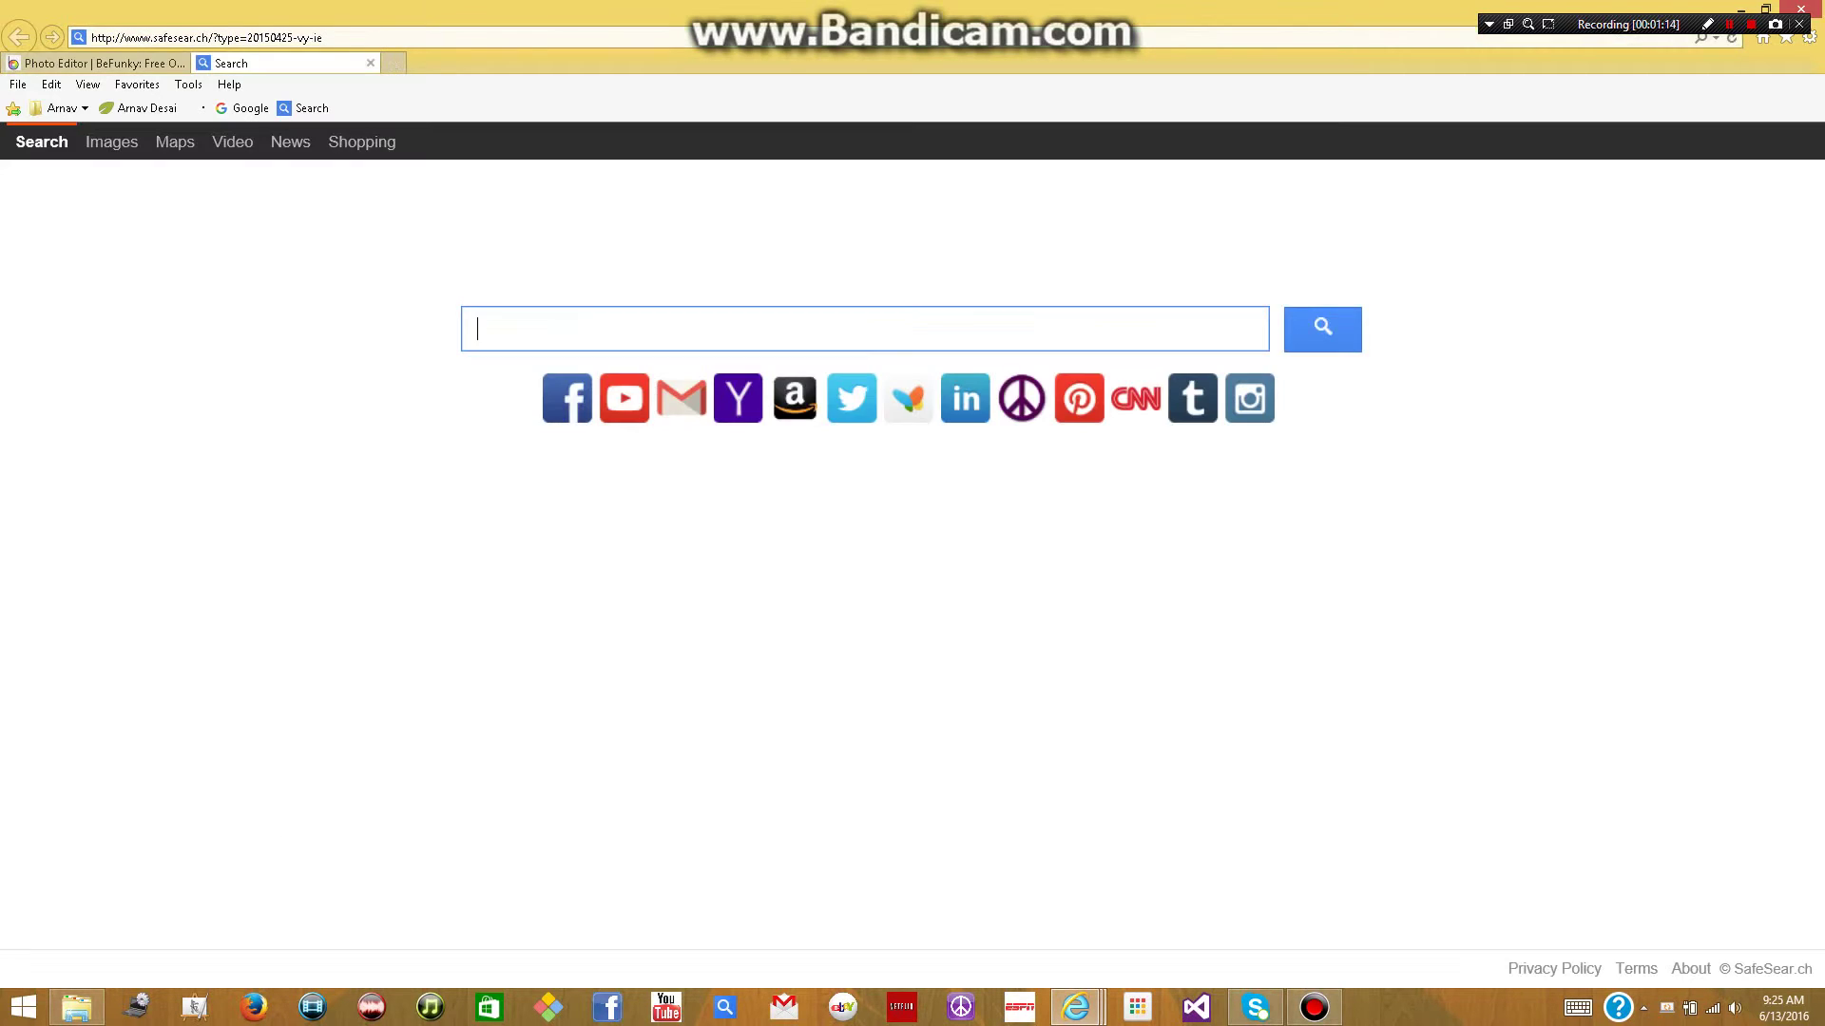
click(207, 37)
text(google.com/)
key(Return)
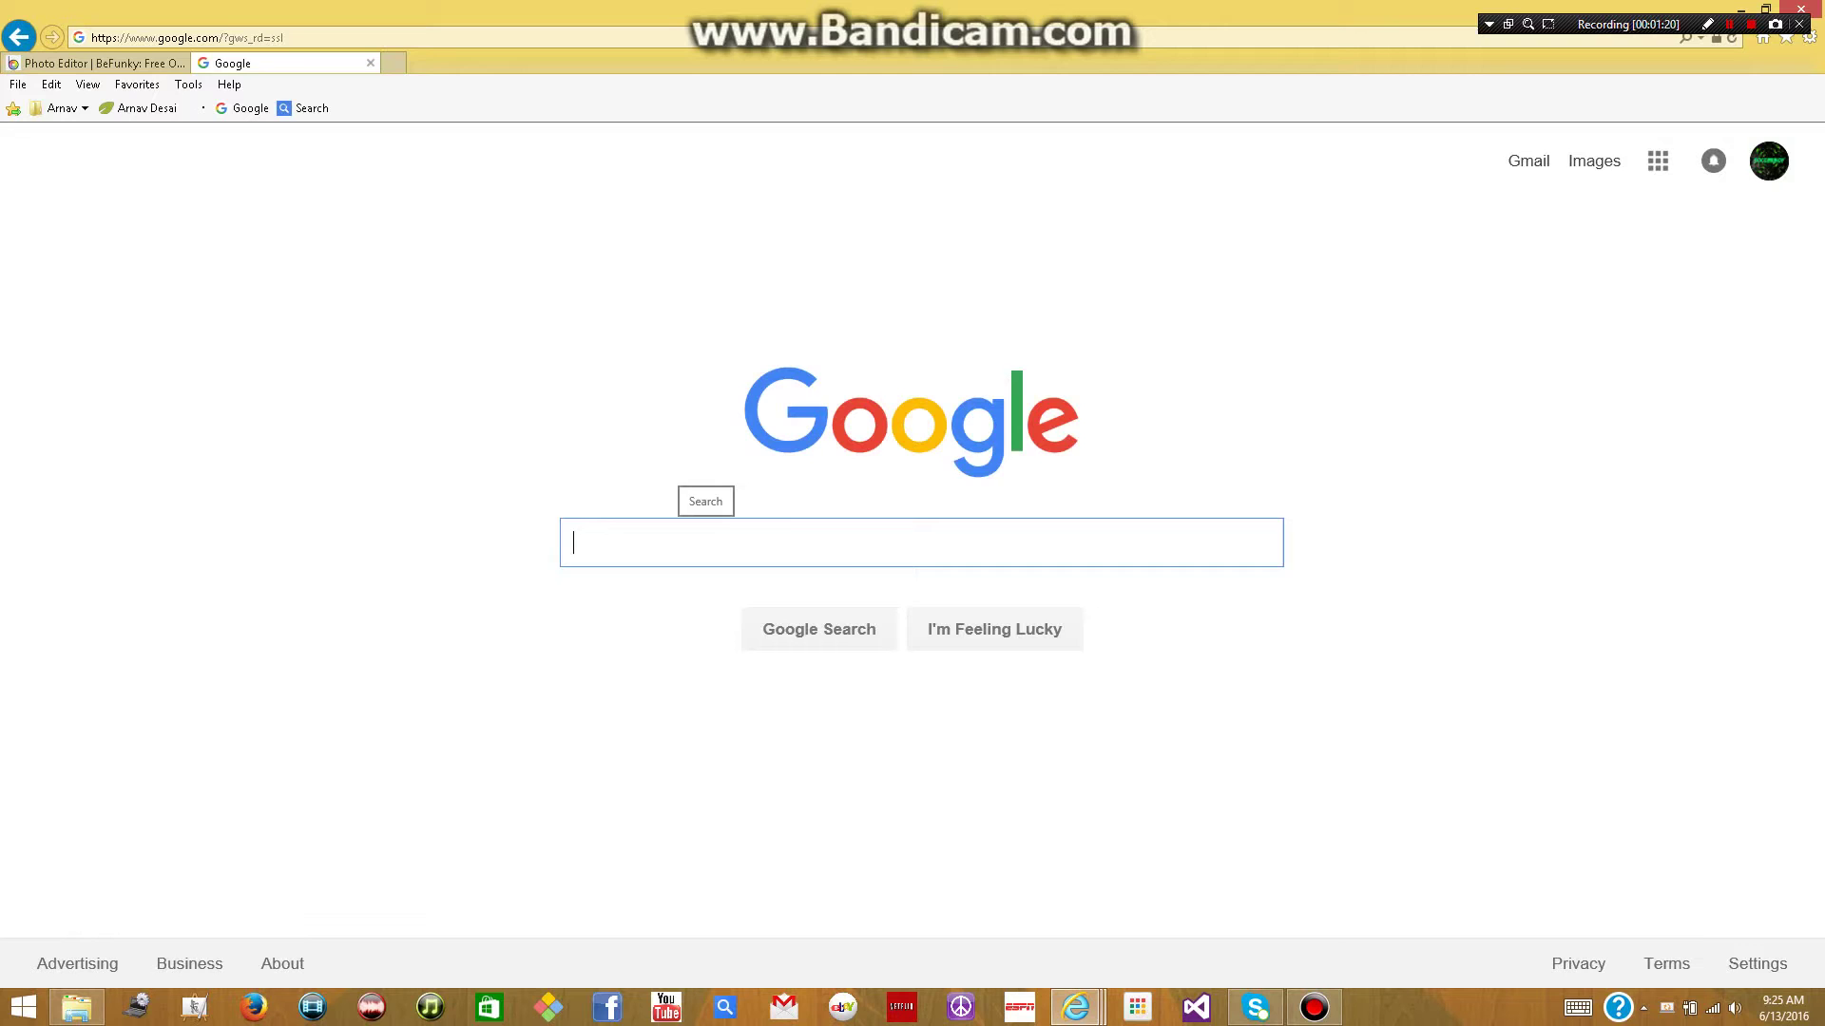
- Search Google for "green background" and switch to the image results
text(green )
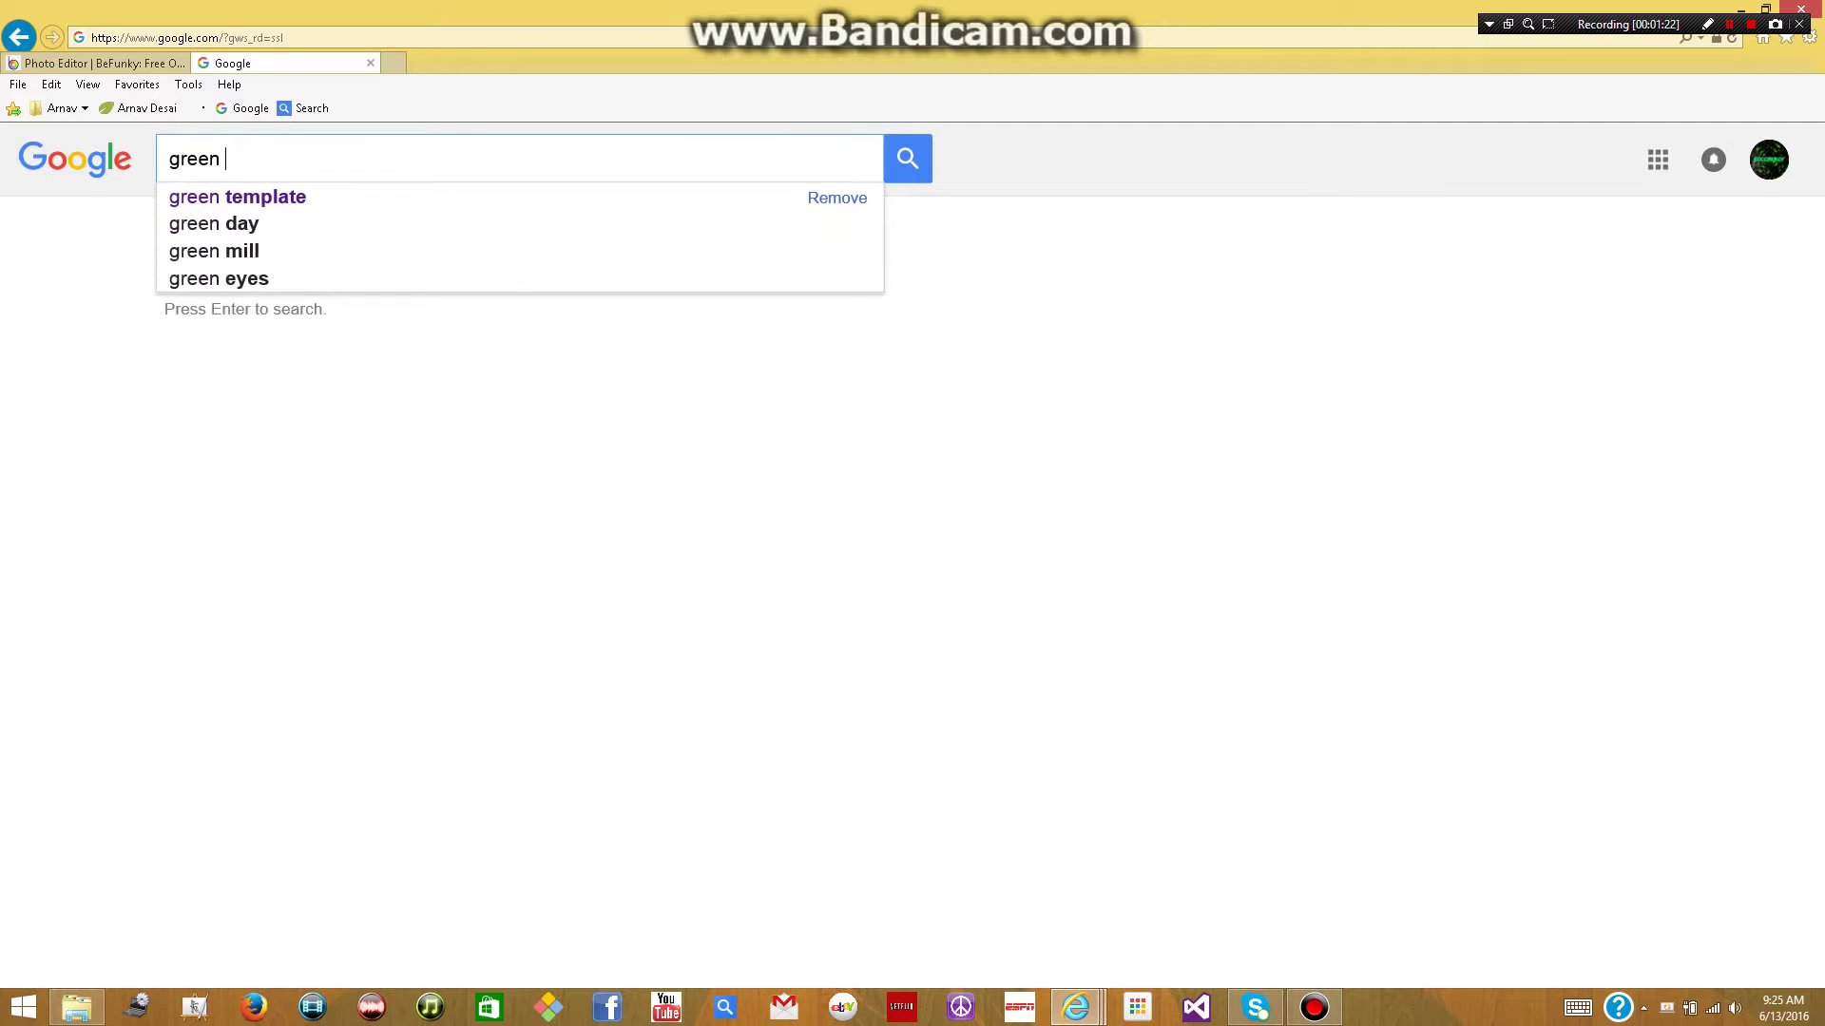
text(background)
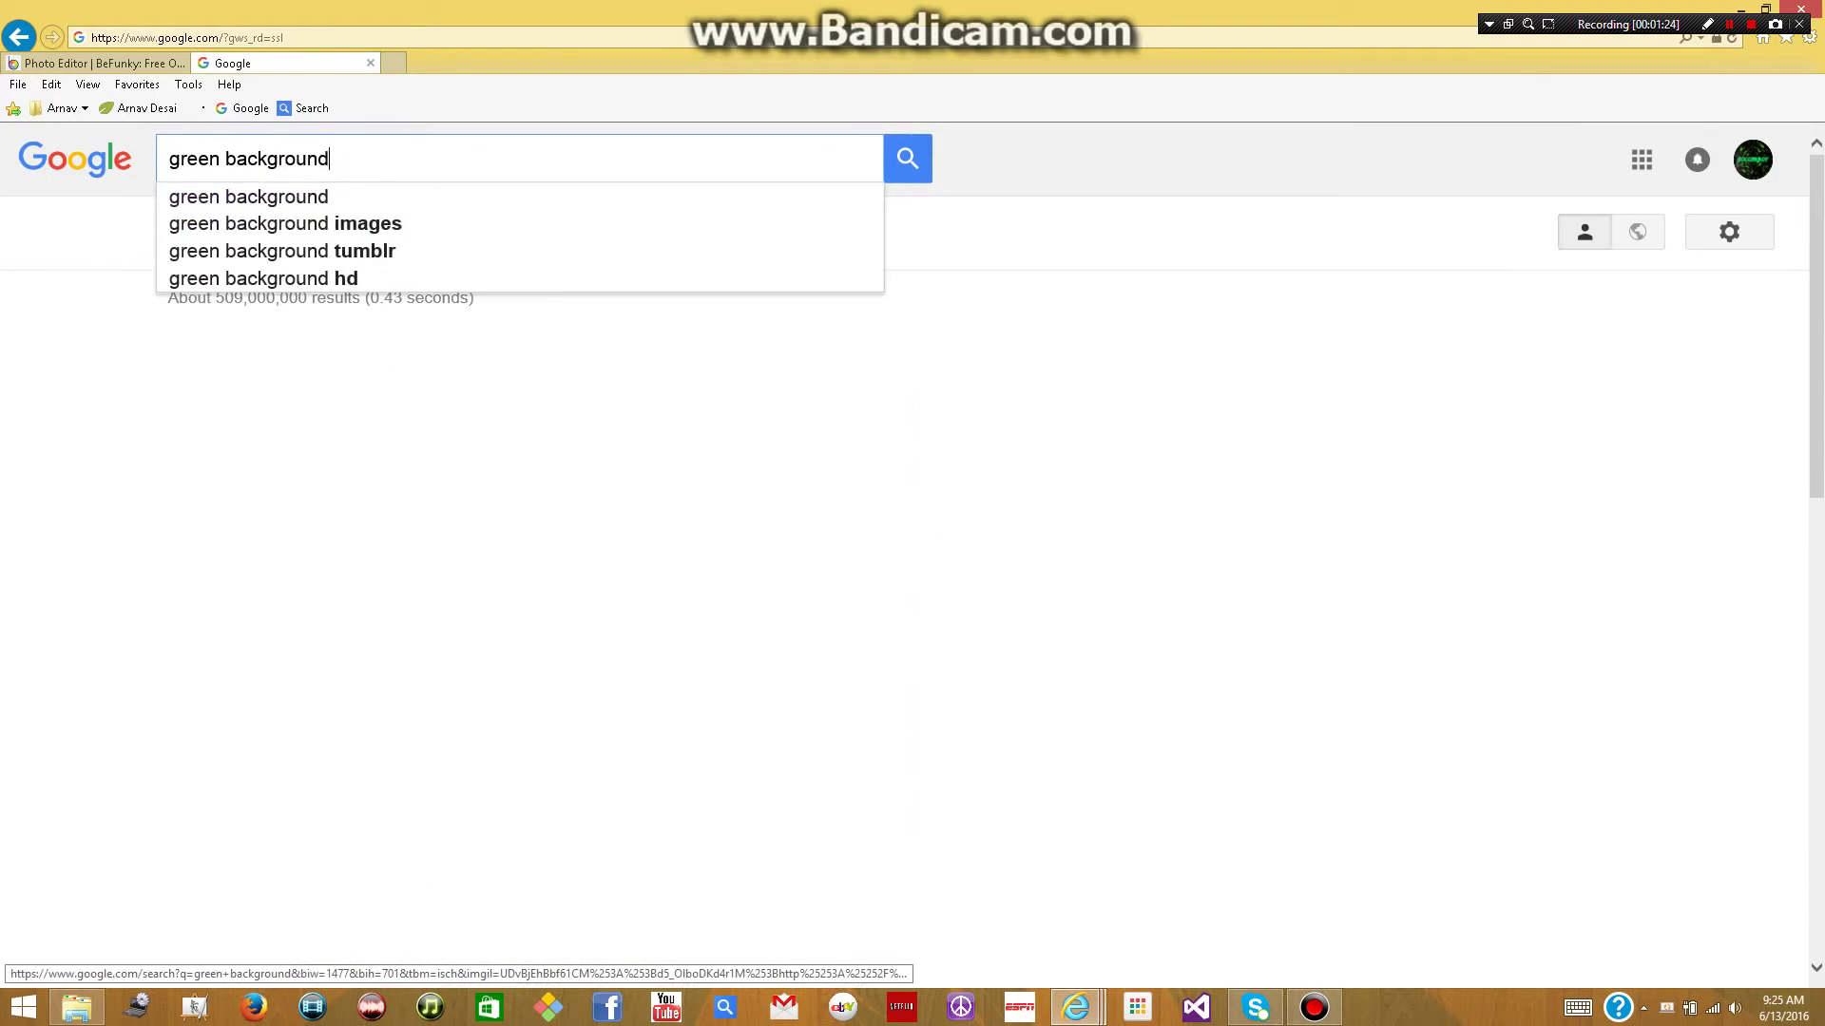
key(Return)
click(254, 232)
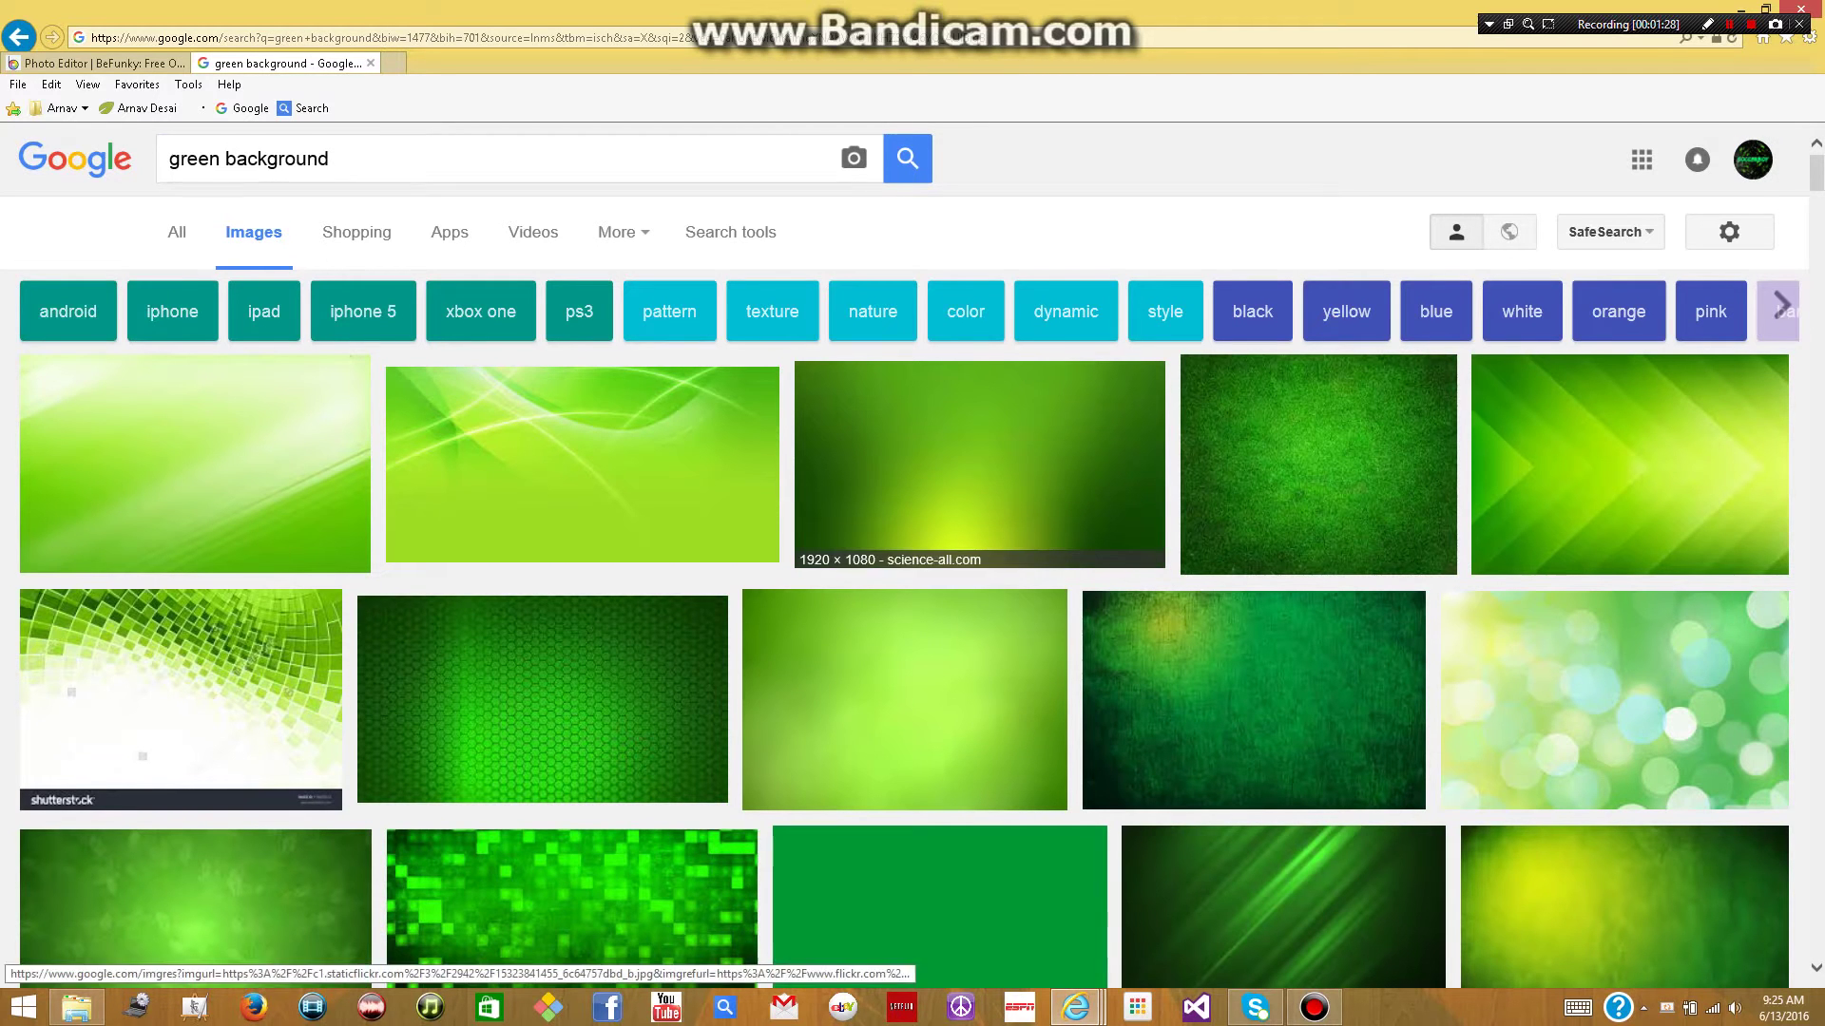
- Browse the green backgrounds and open the preview of the 3000 × 2500 Golf Green Background grass image
scroll(912, 570, down, 1)
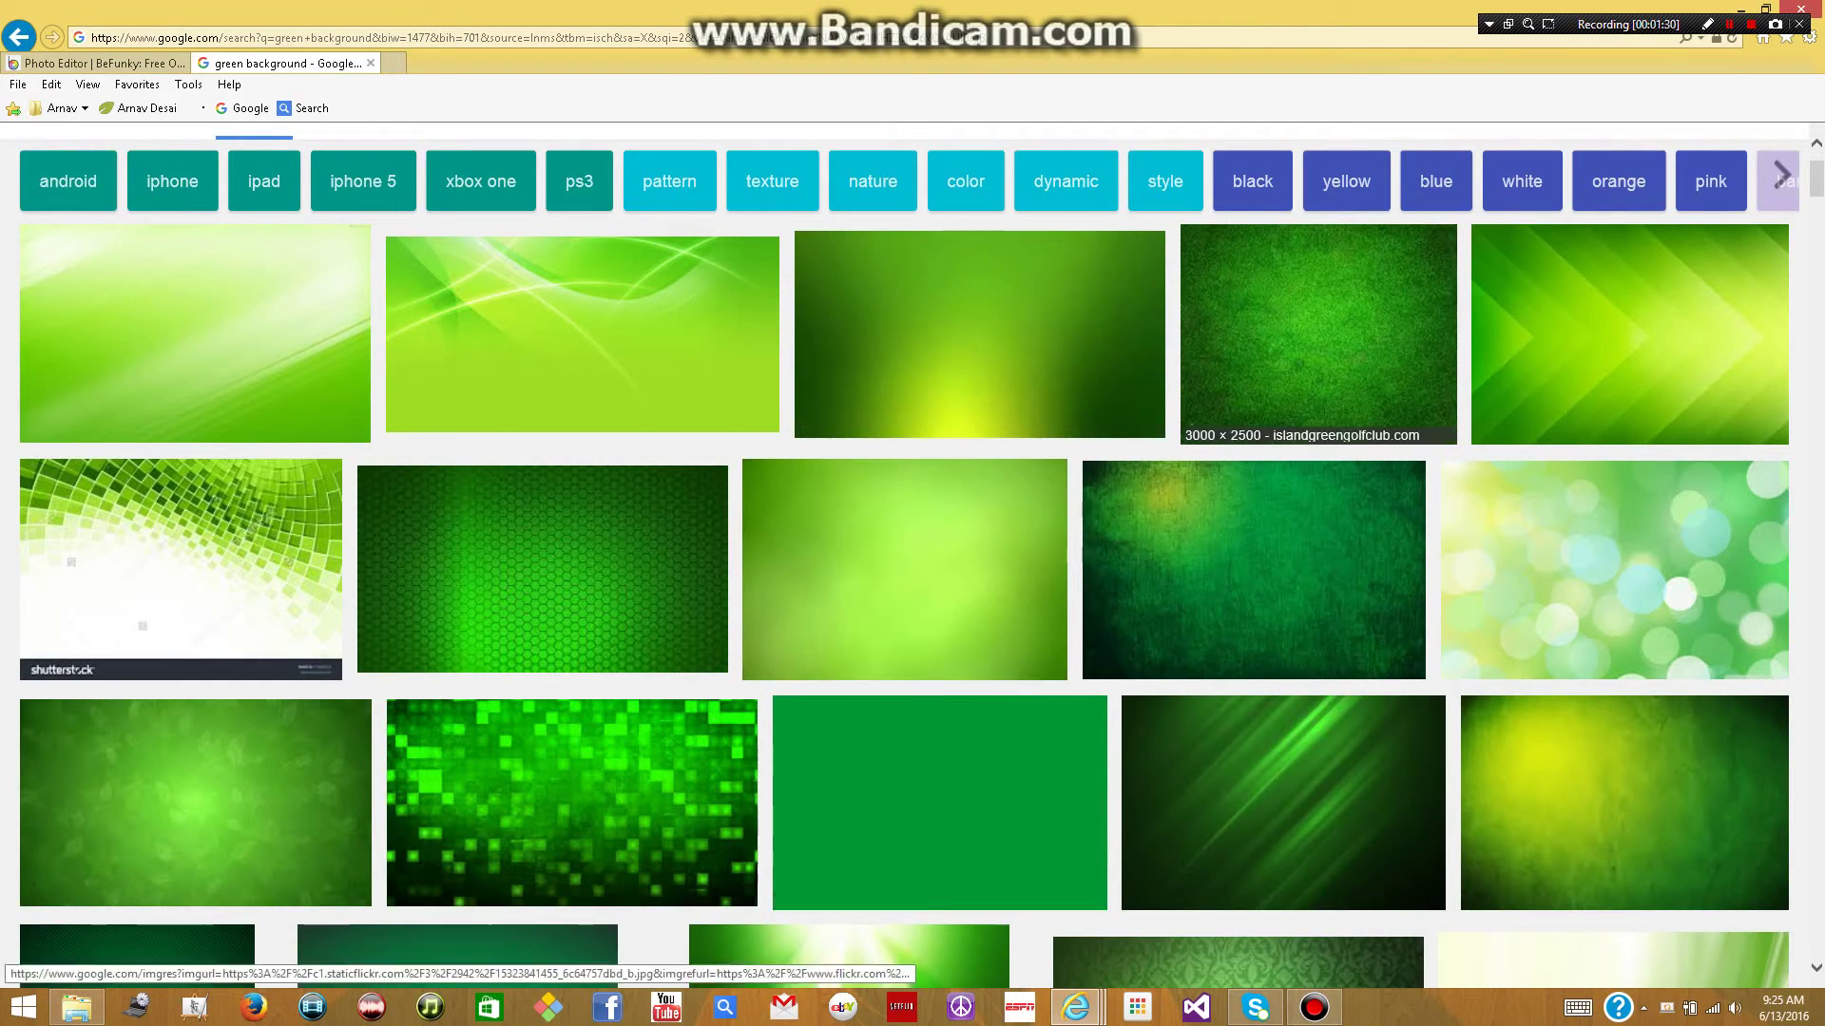
scroll(1255, 475, down, 1)
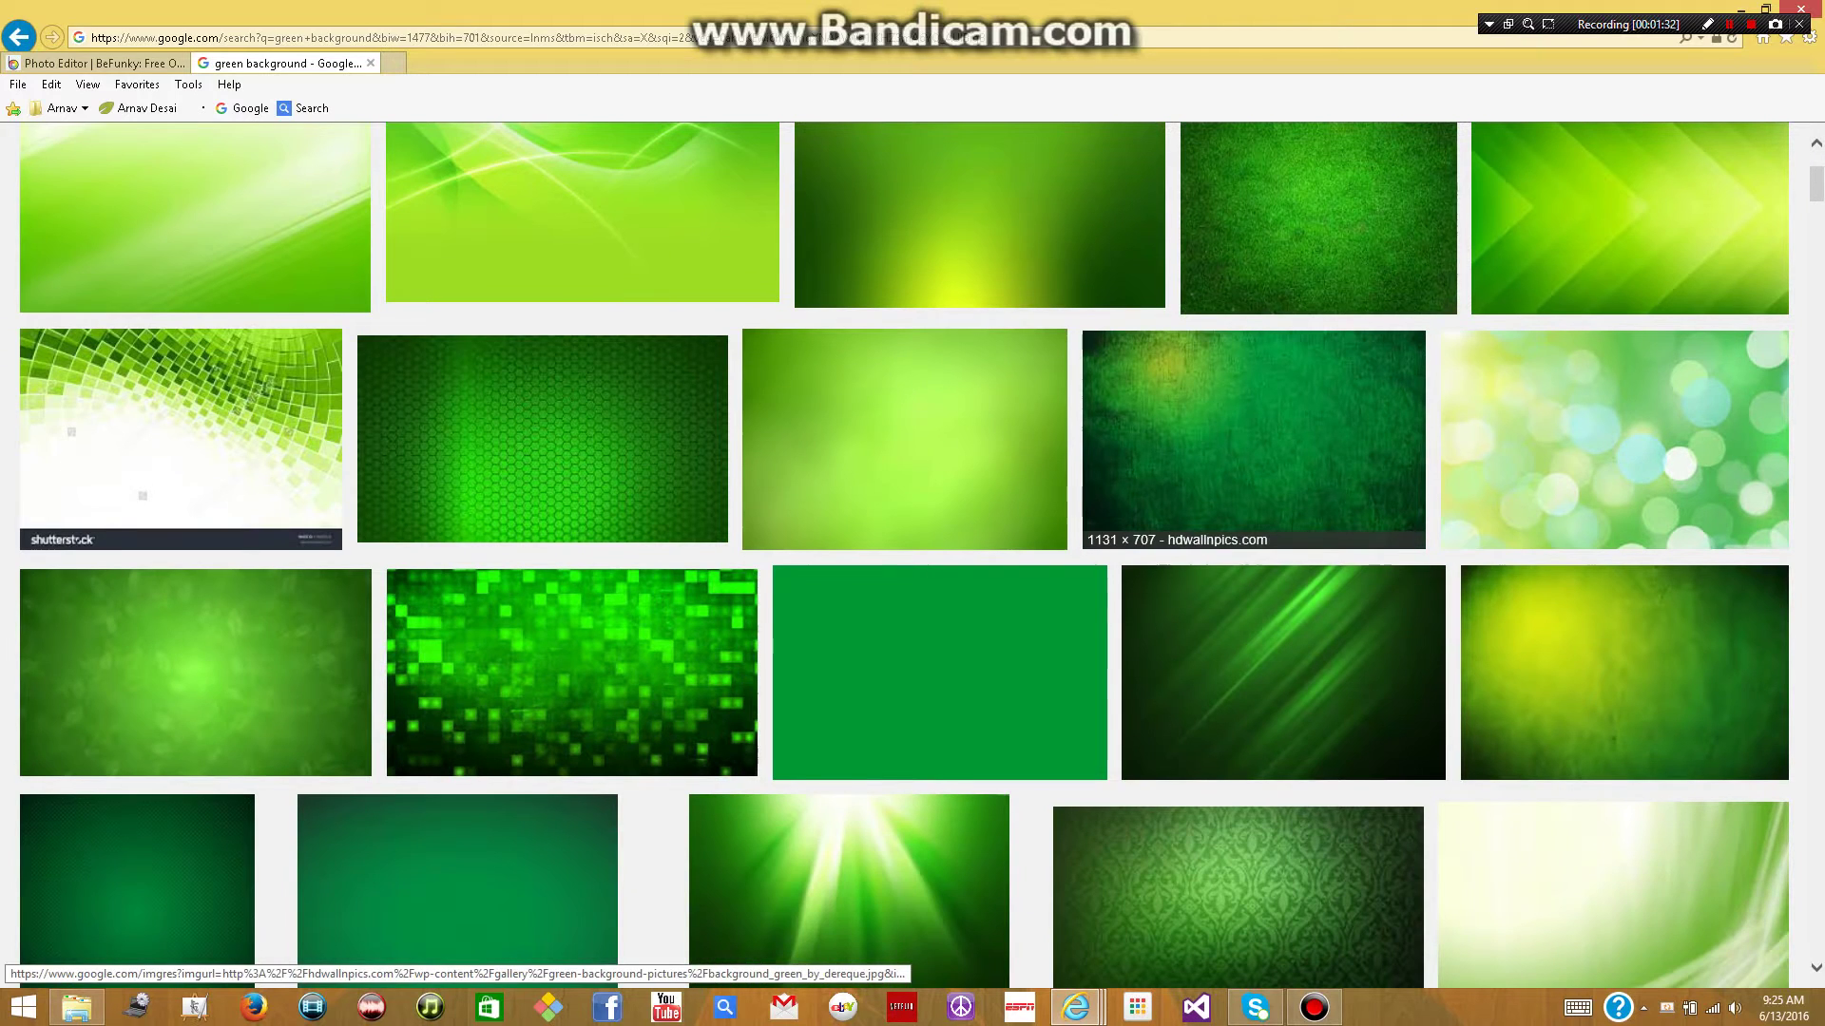
click(1283, 673)
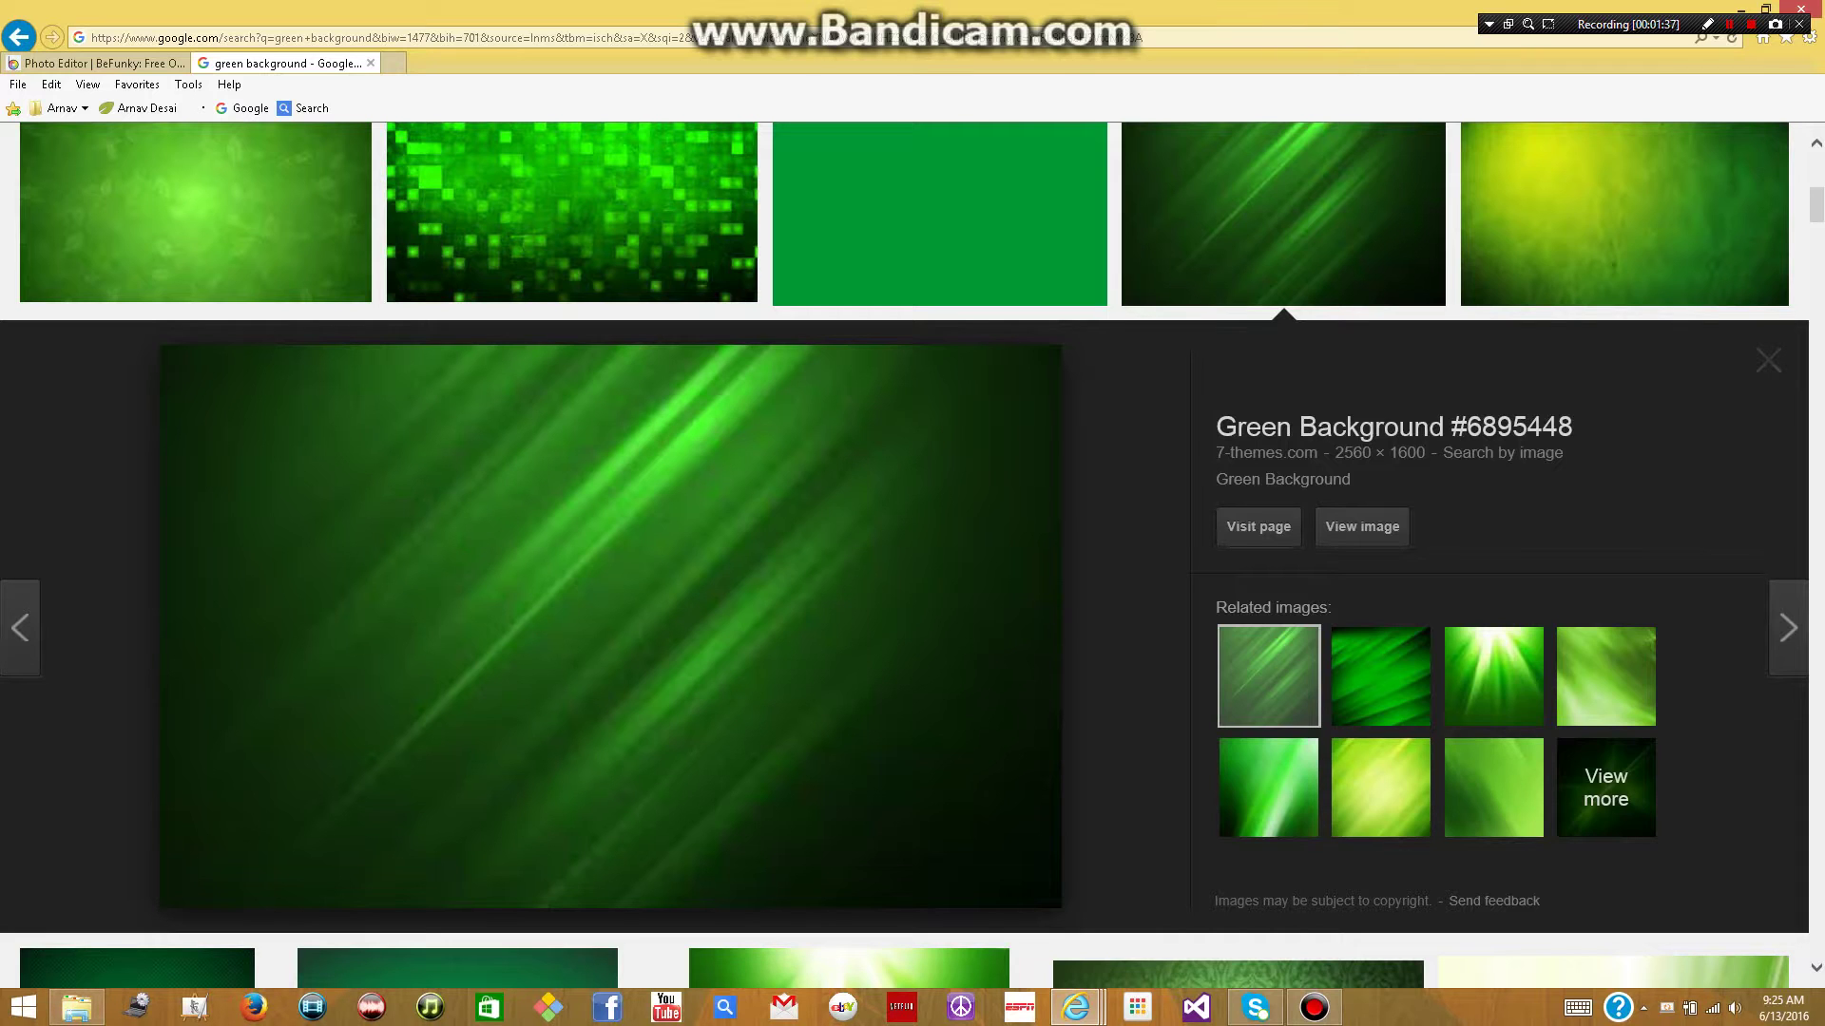
key(Escape)
scroll(903, 555, up, 5)
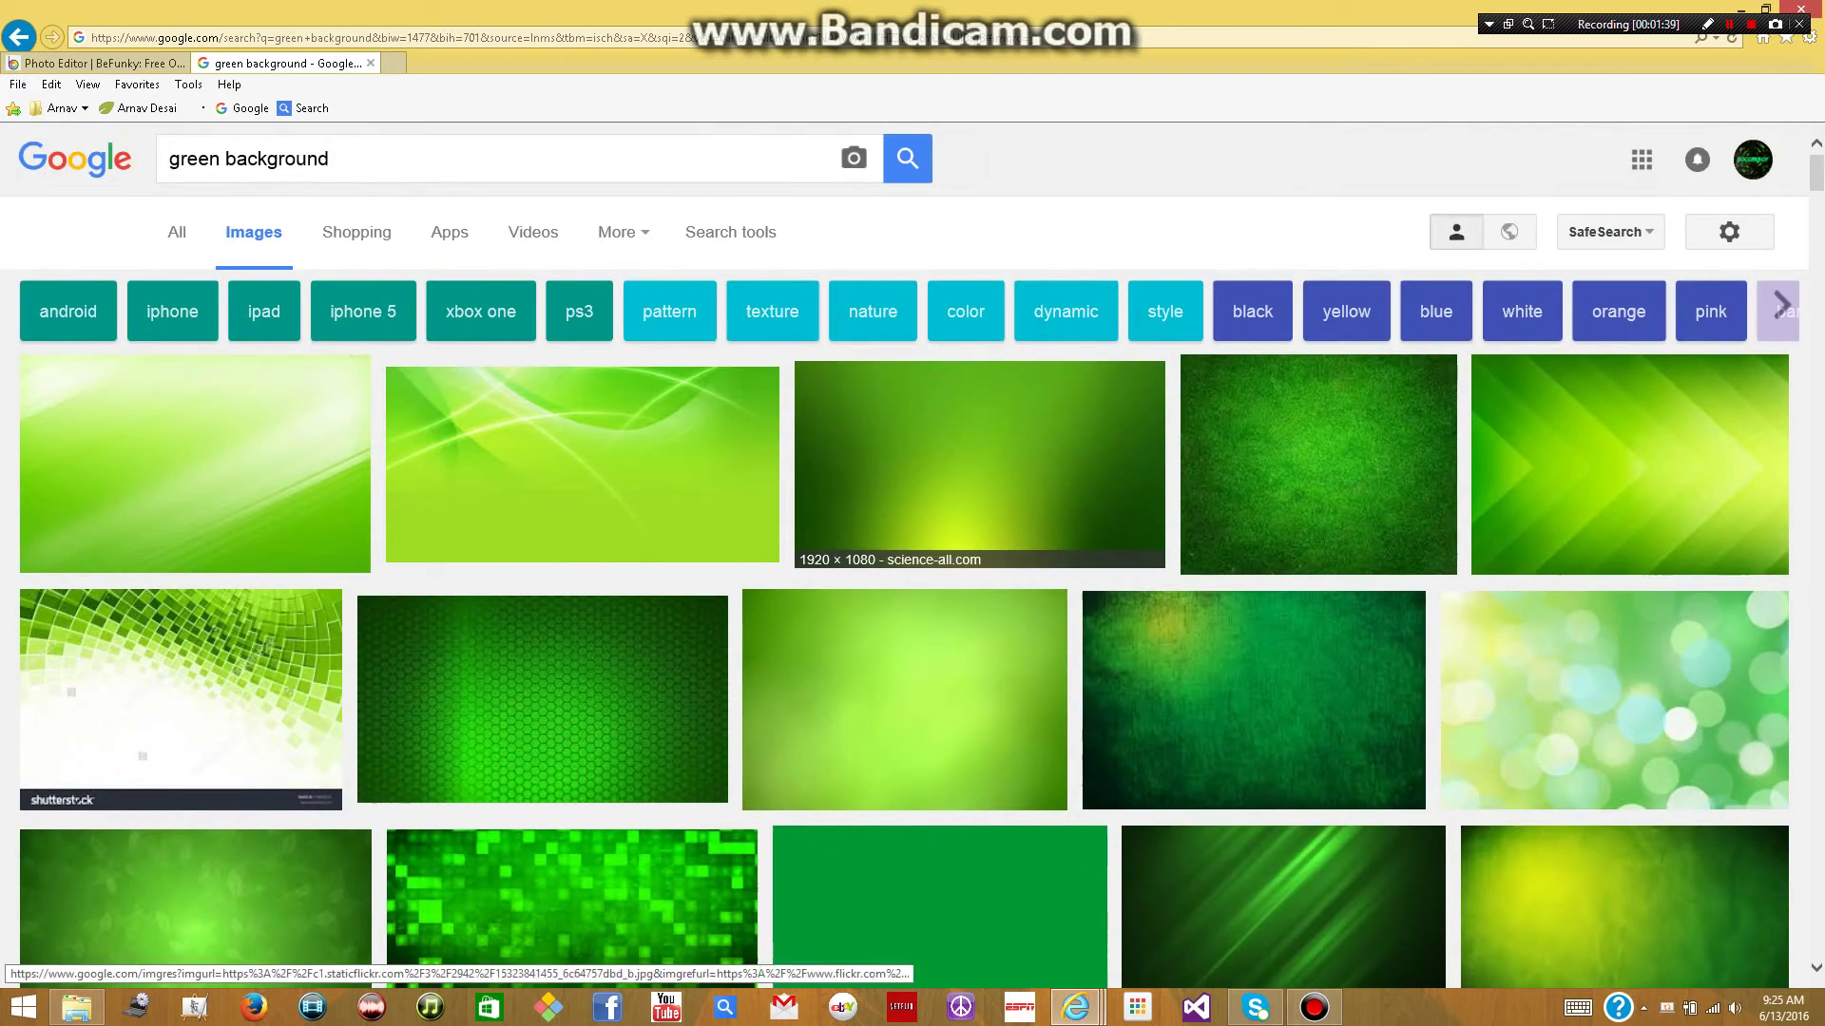
click(1318, 447)
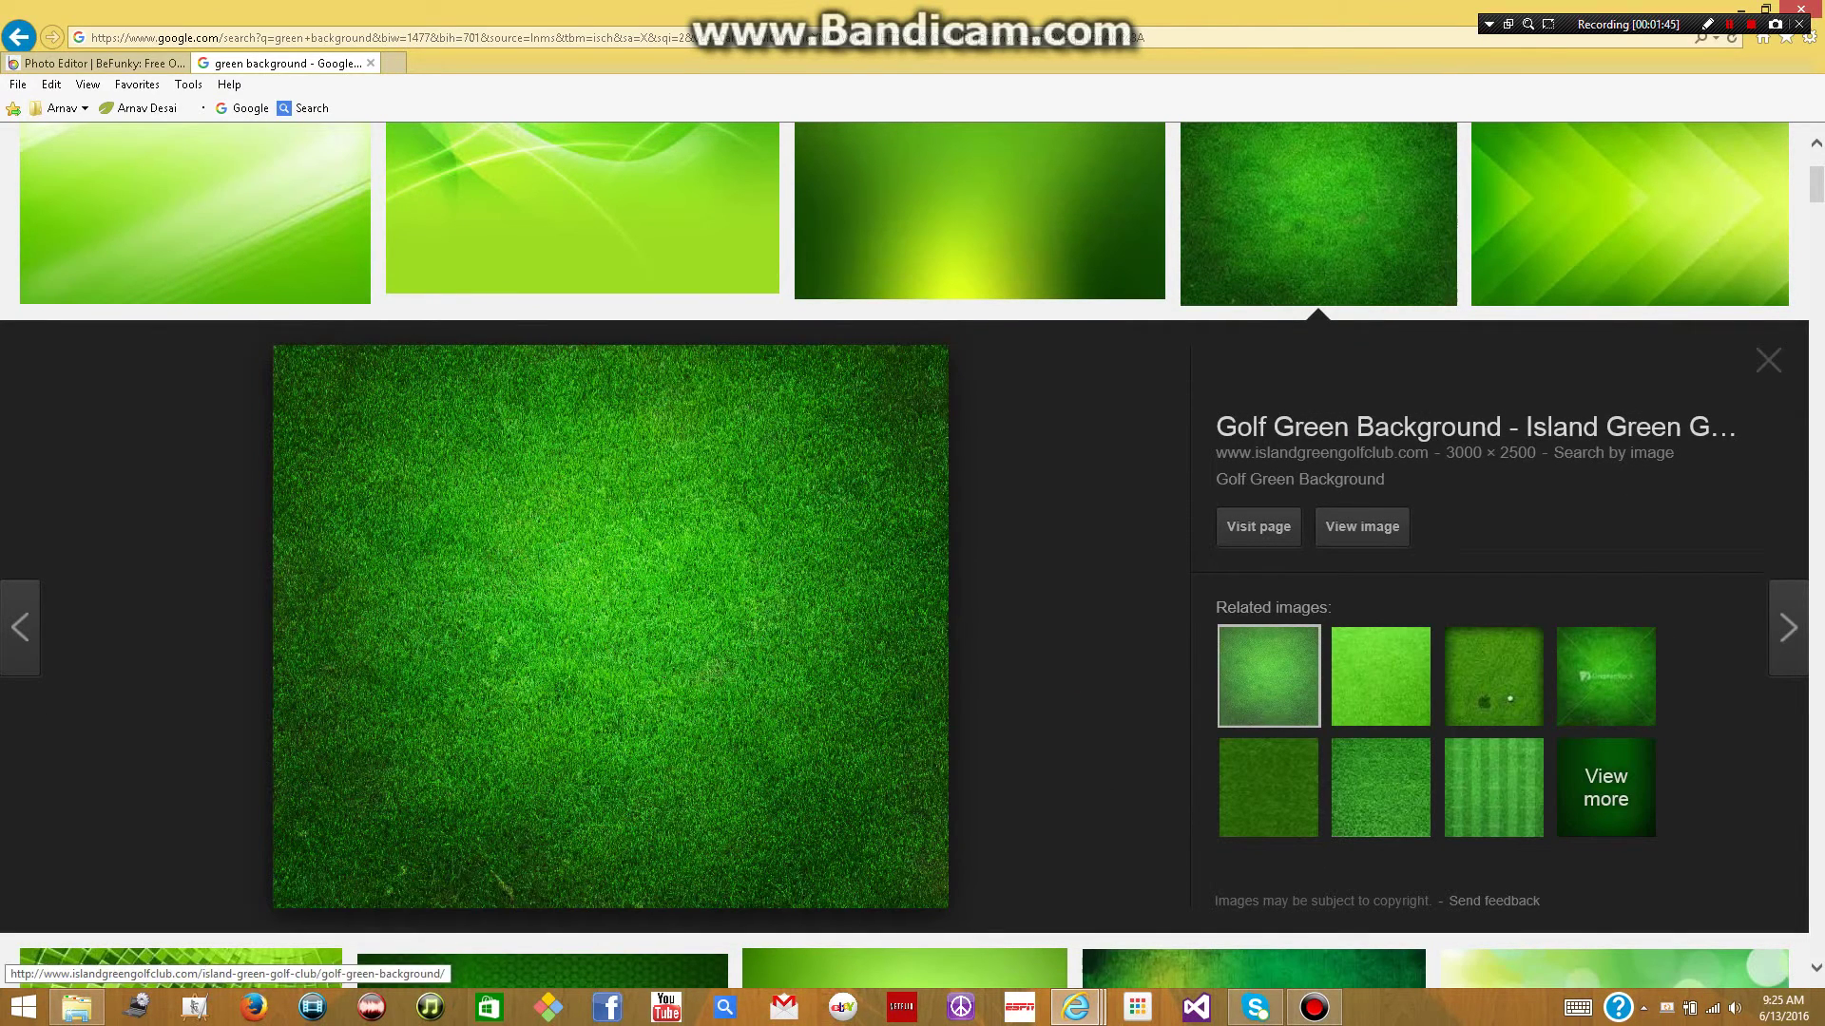
- Start saving the previewed grass picture and choose the Thumbnail Pics folder on Local Disk (C:) as its destination
right_click(429, 601)
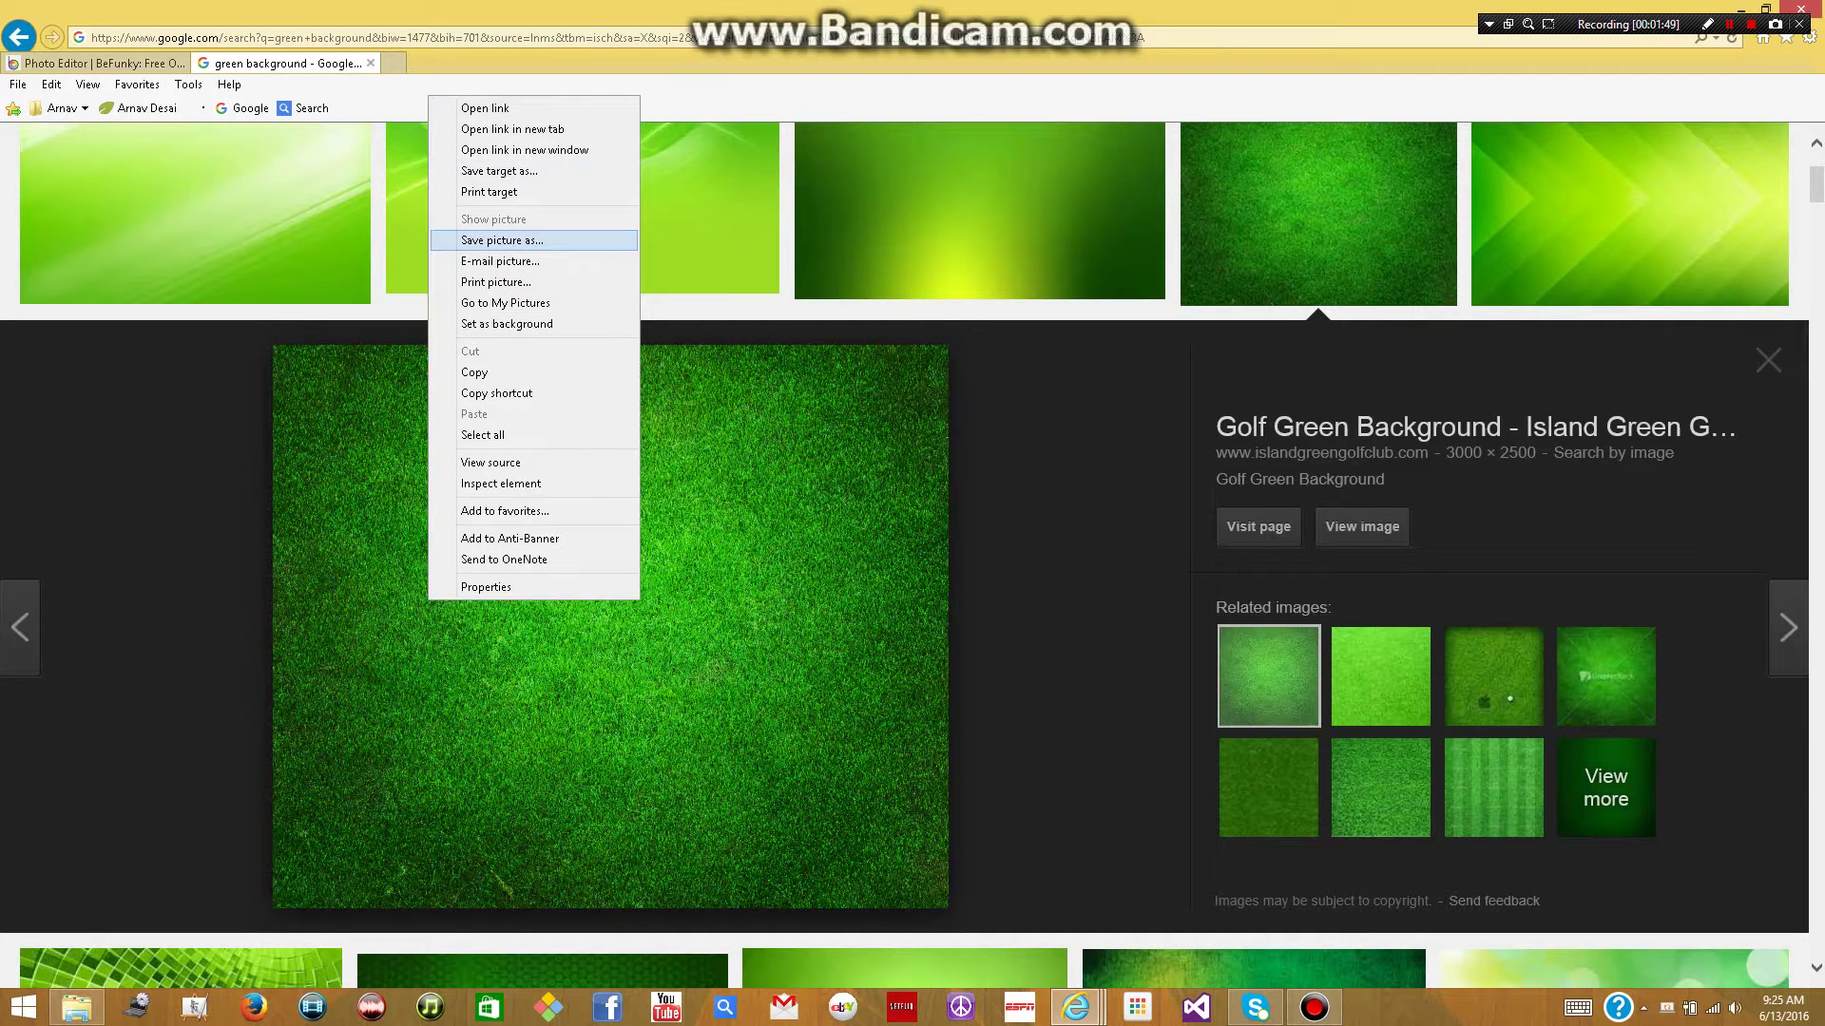
click(534, 241)
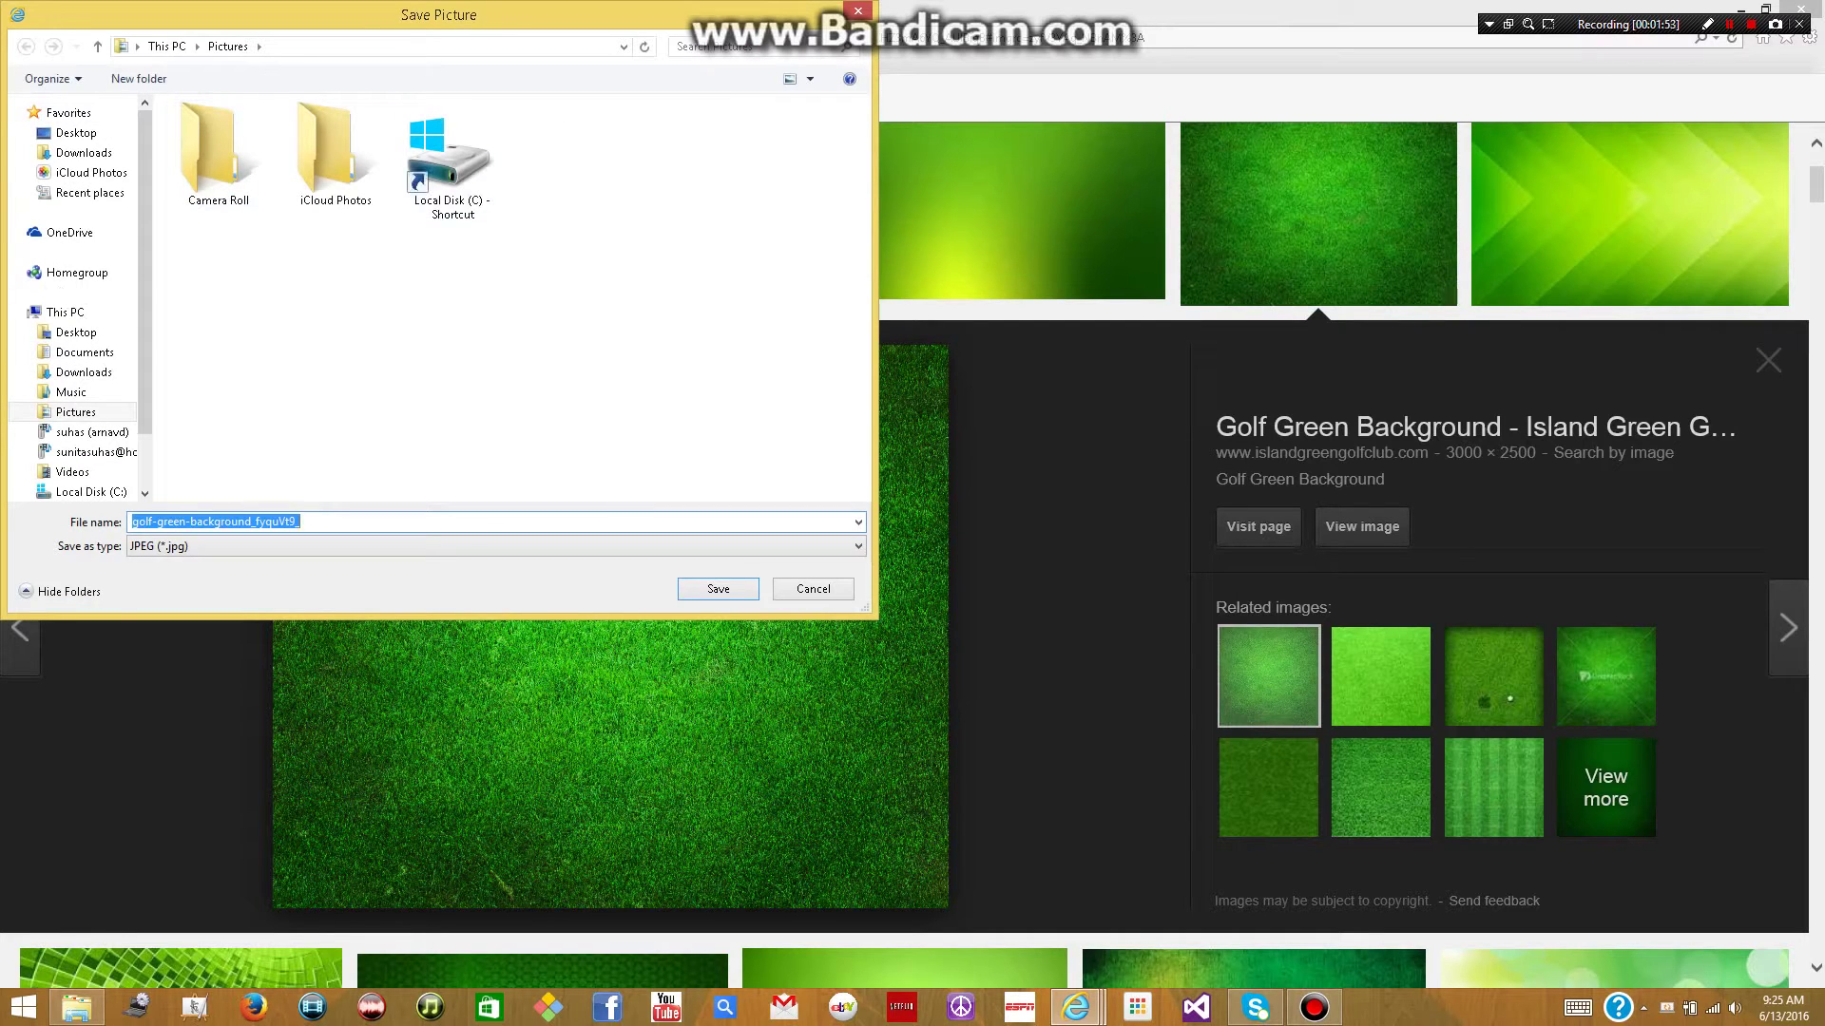
double_click(452, 161)
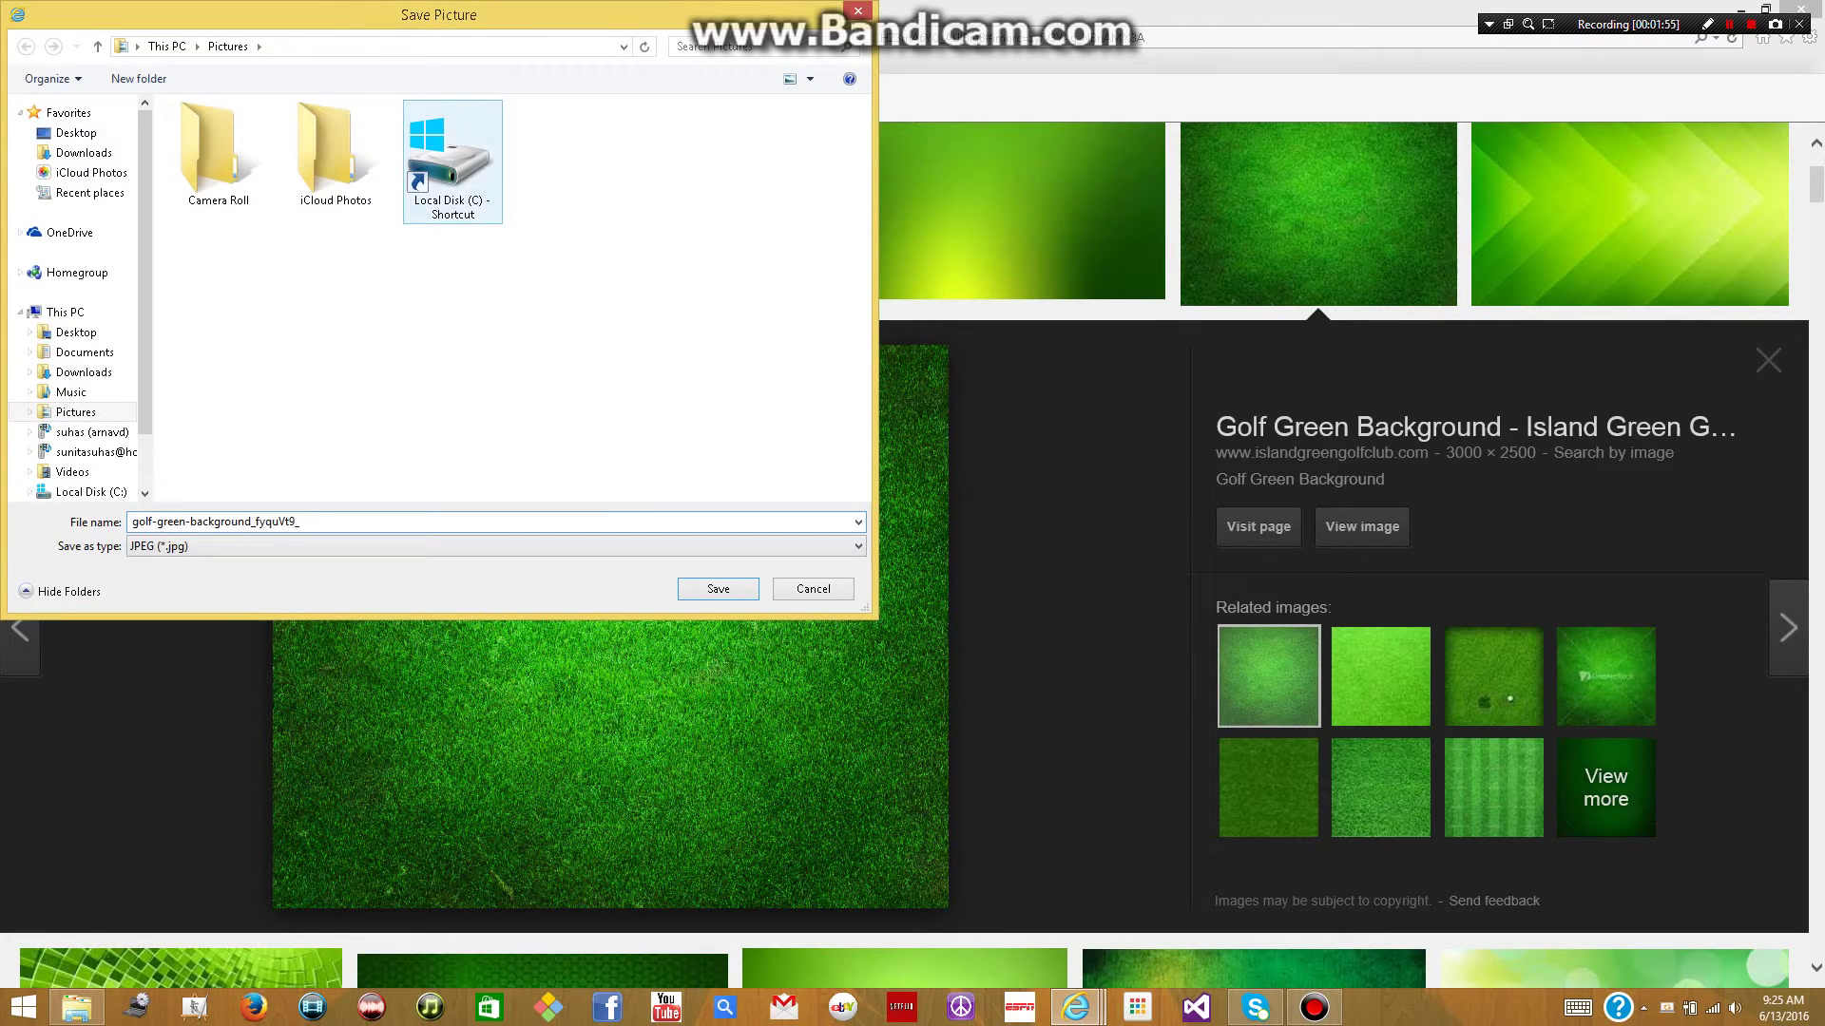
double_click(220, 153)
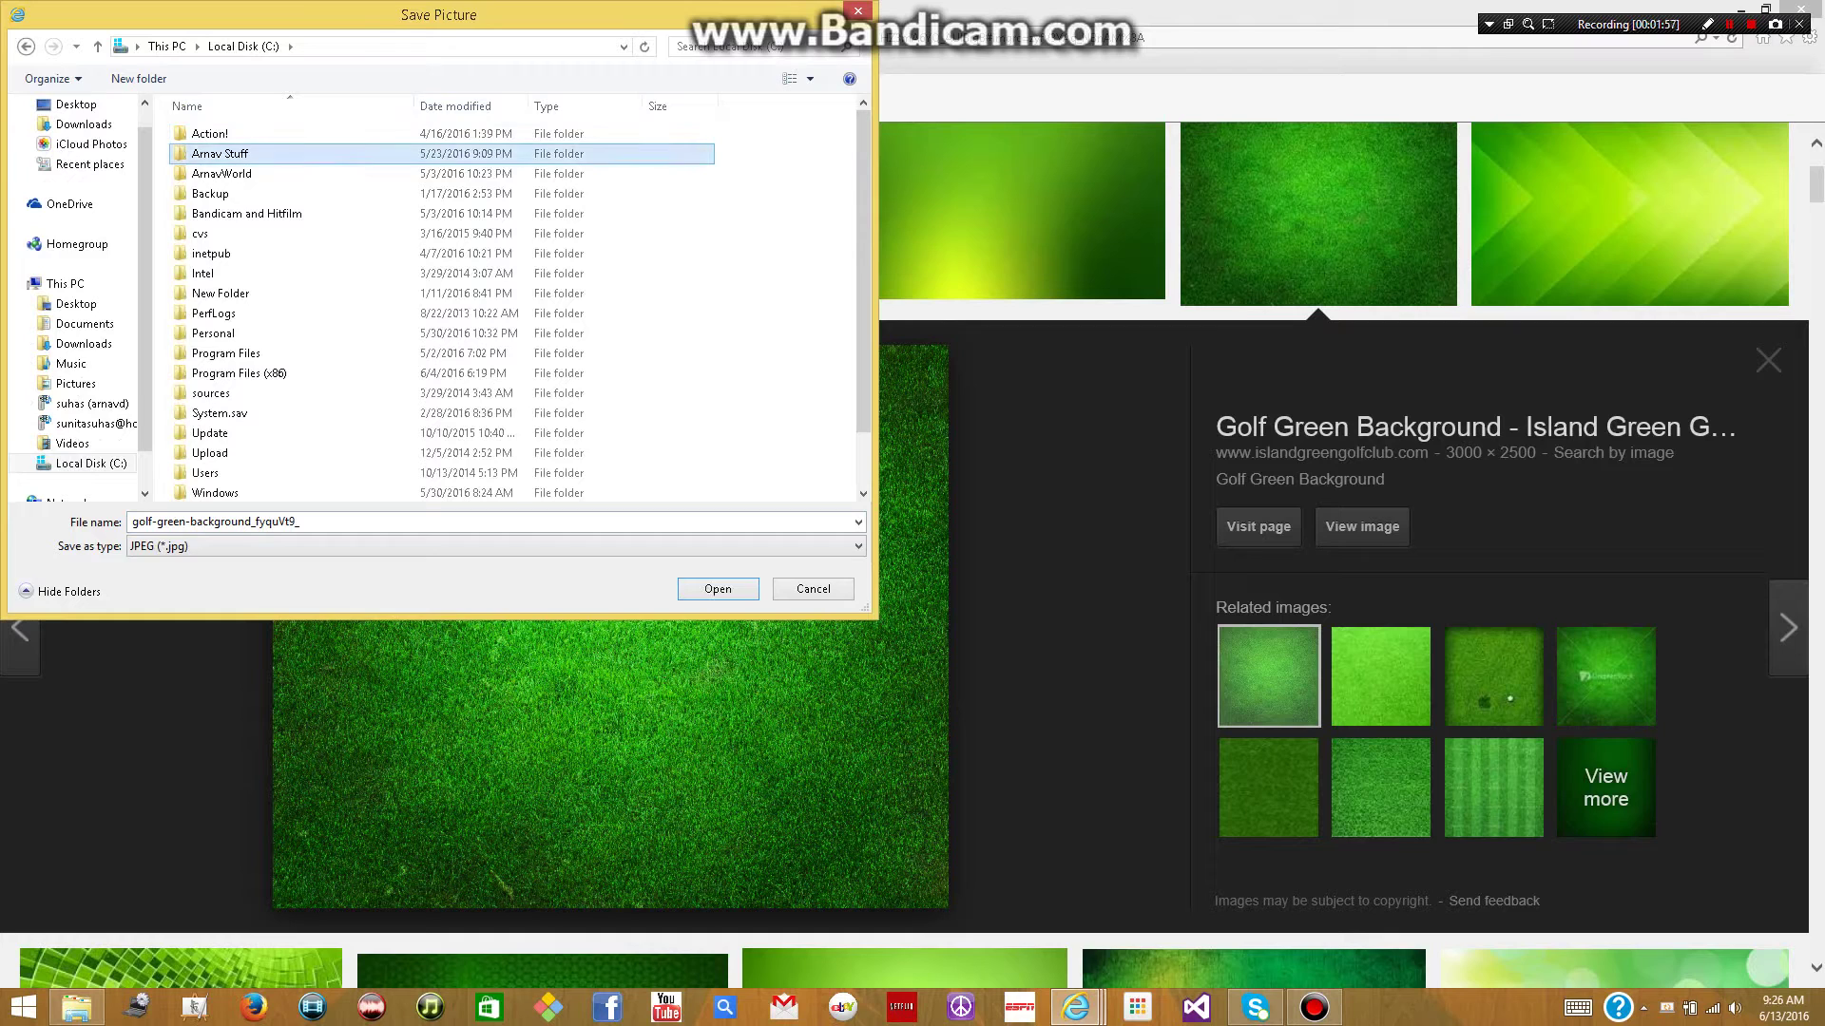
double_click(219, 133)
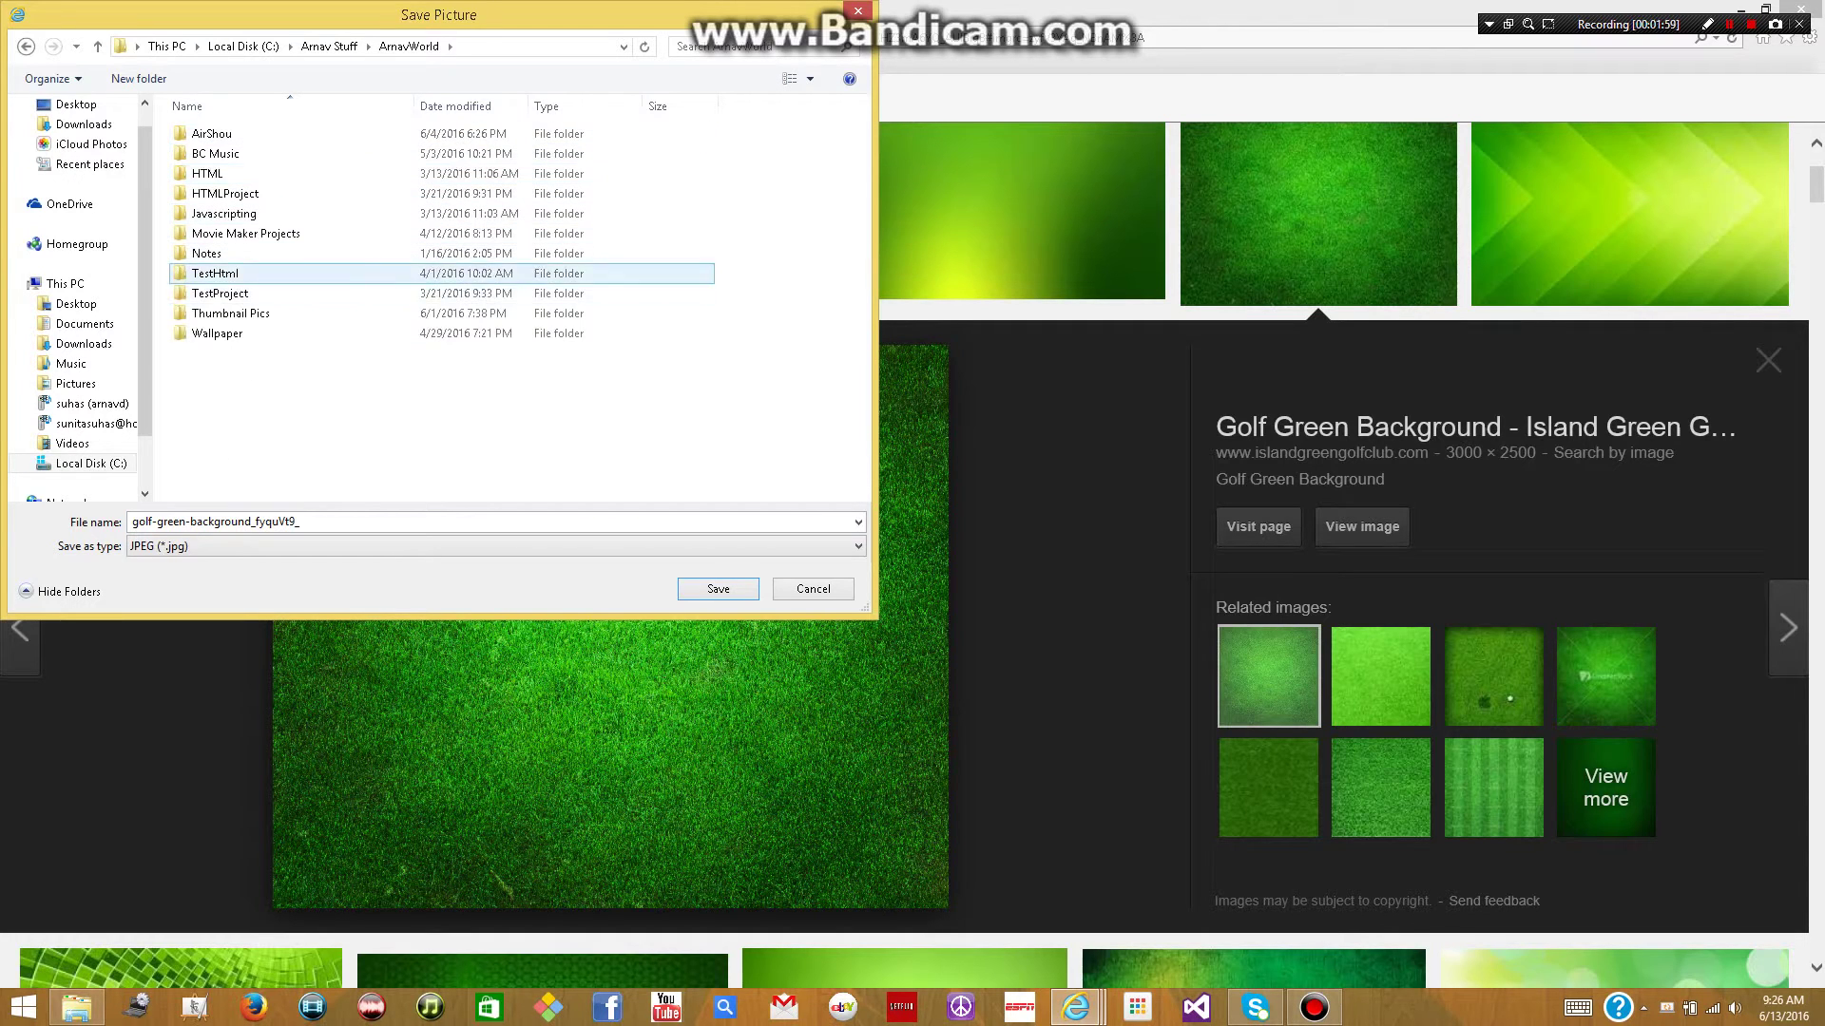
double_click(230, 313)
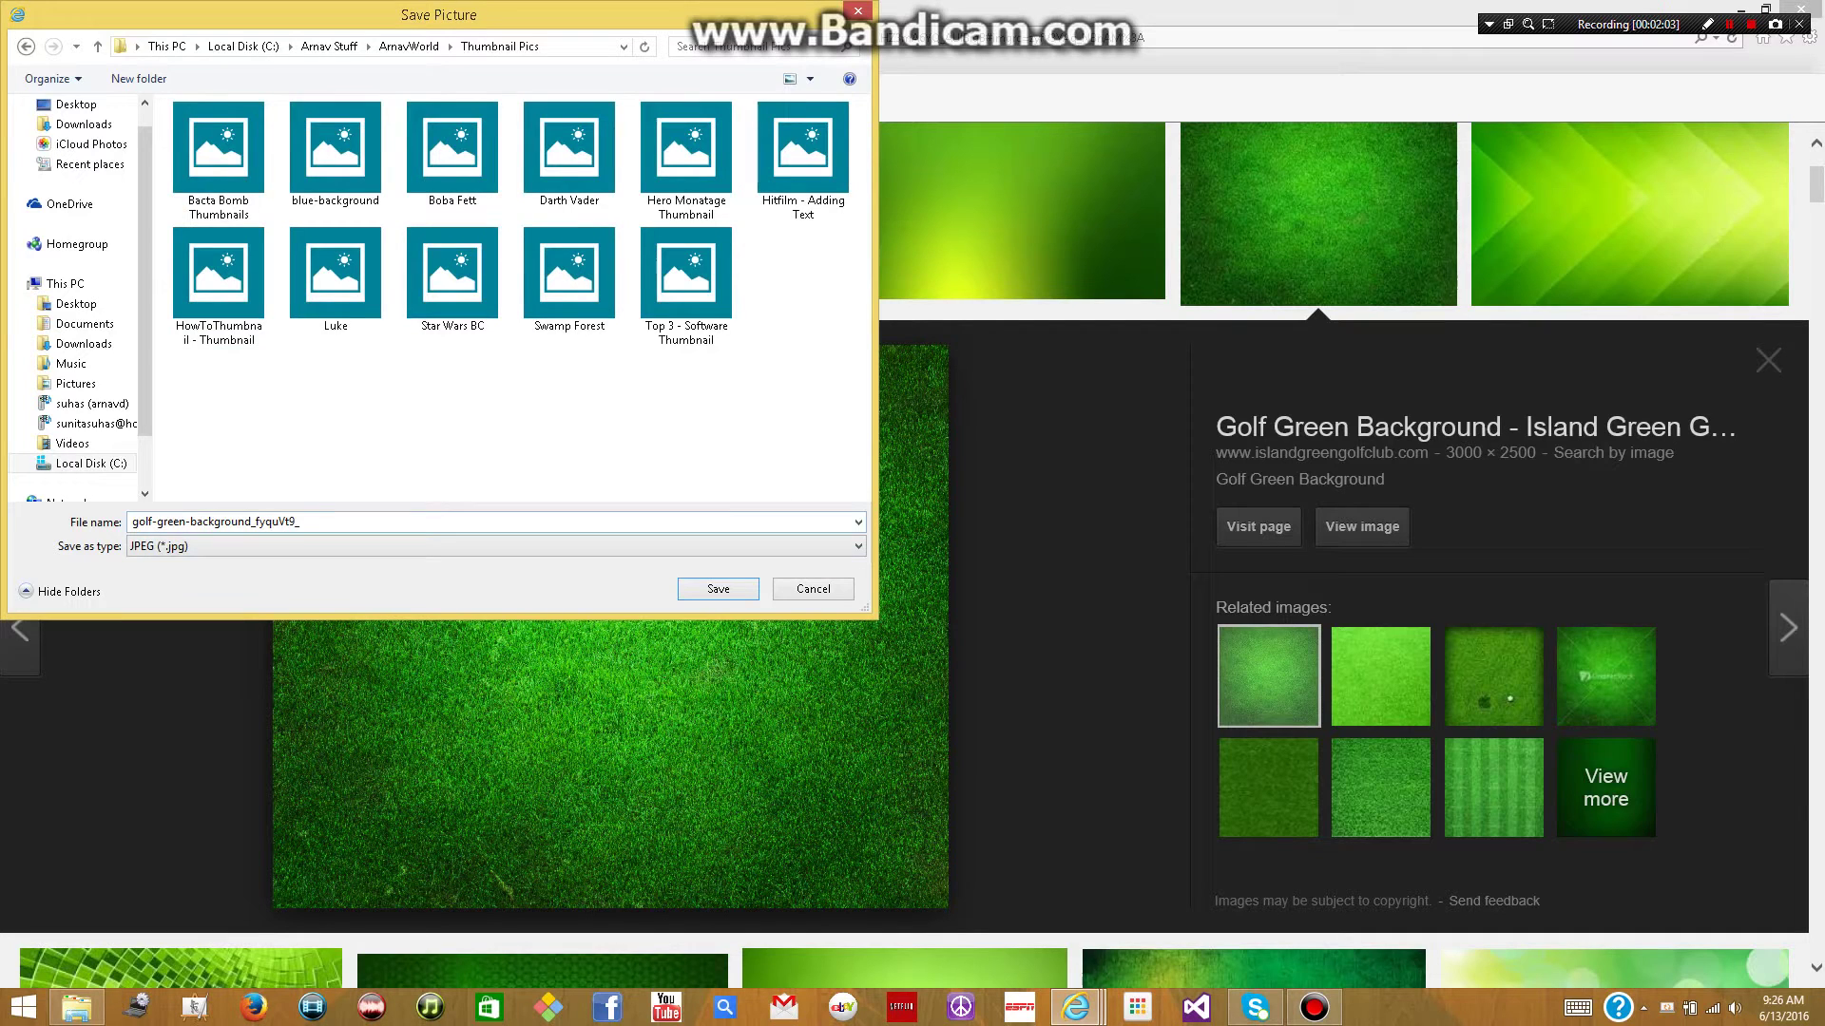
- Name the picture "Green BG" and save it as a JPEG
click(215, 522)
text(G)
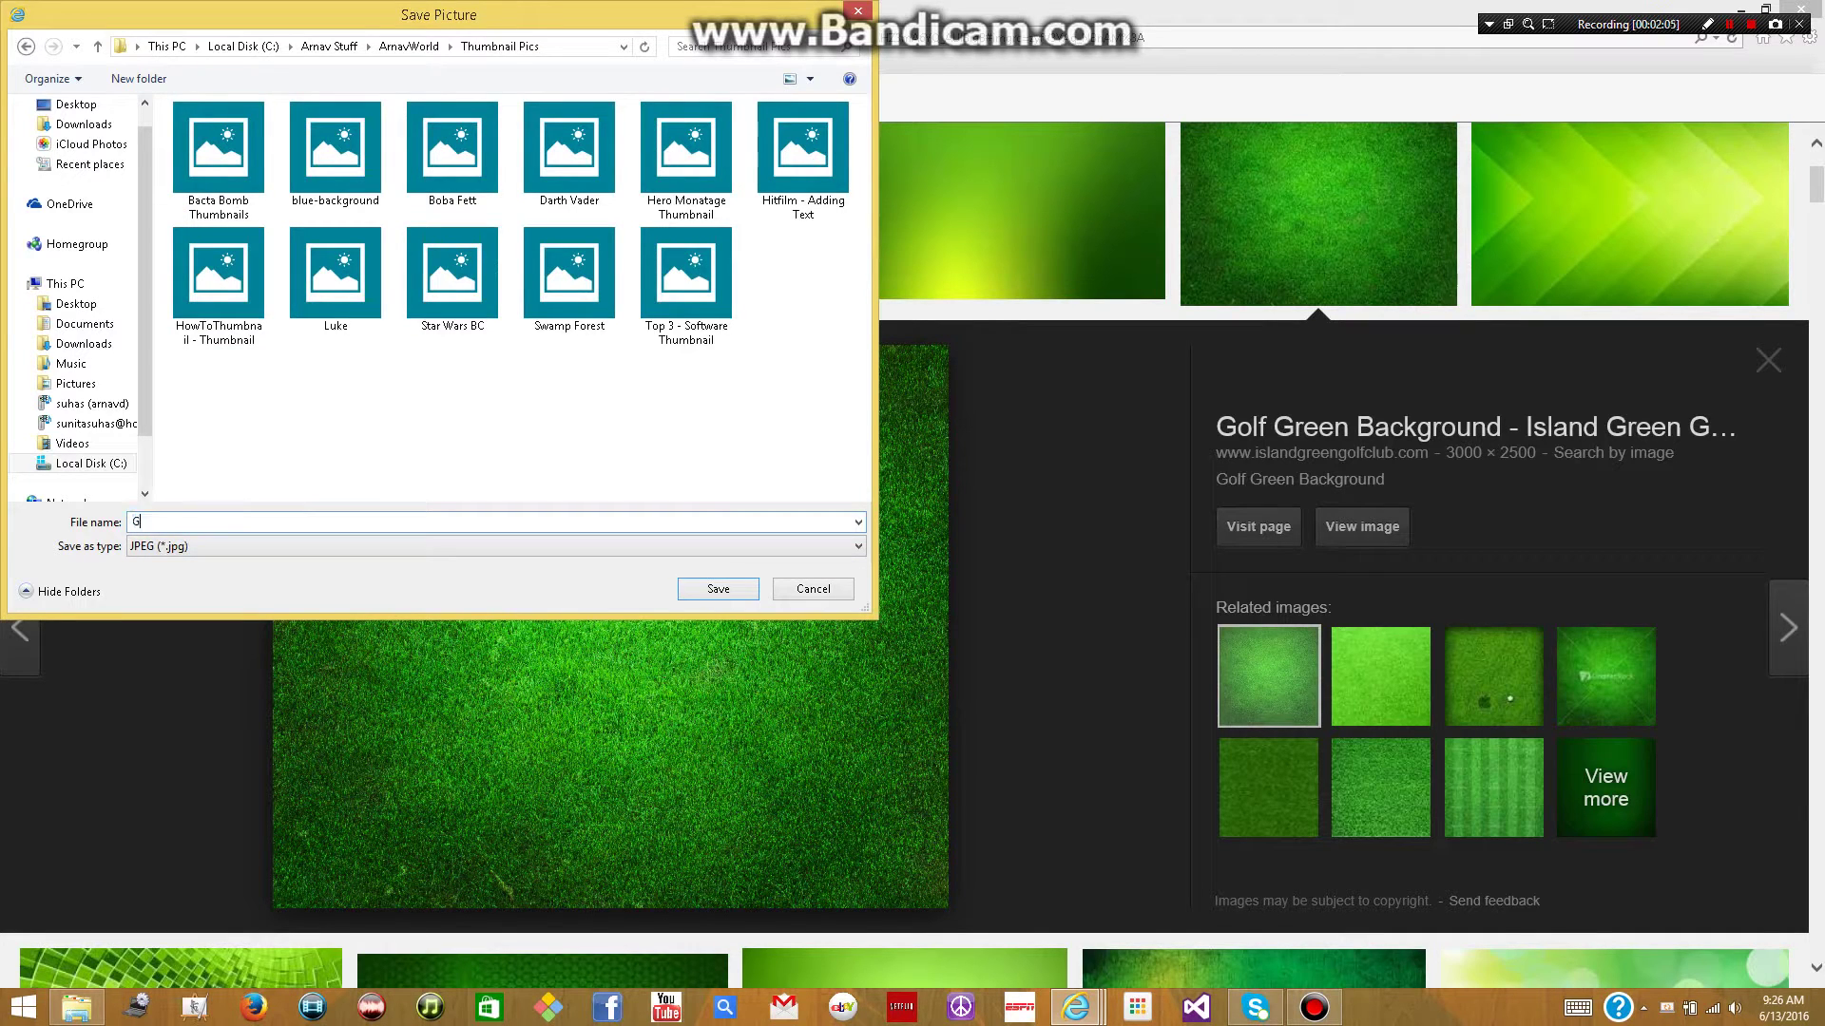
text(reen BC)
key(shift+Left)
key(shift+Left)
key(shift+Left)
key(shift+Left)
key(Right)
key(shift+Left)
key(BackSpace)
text(G)
key(Return)
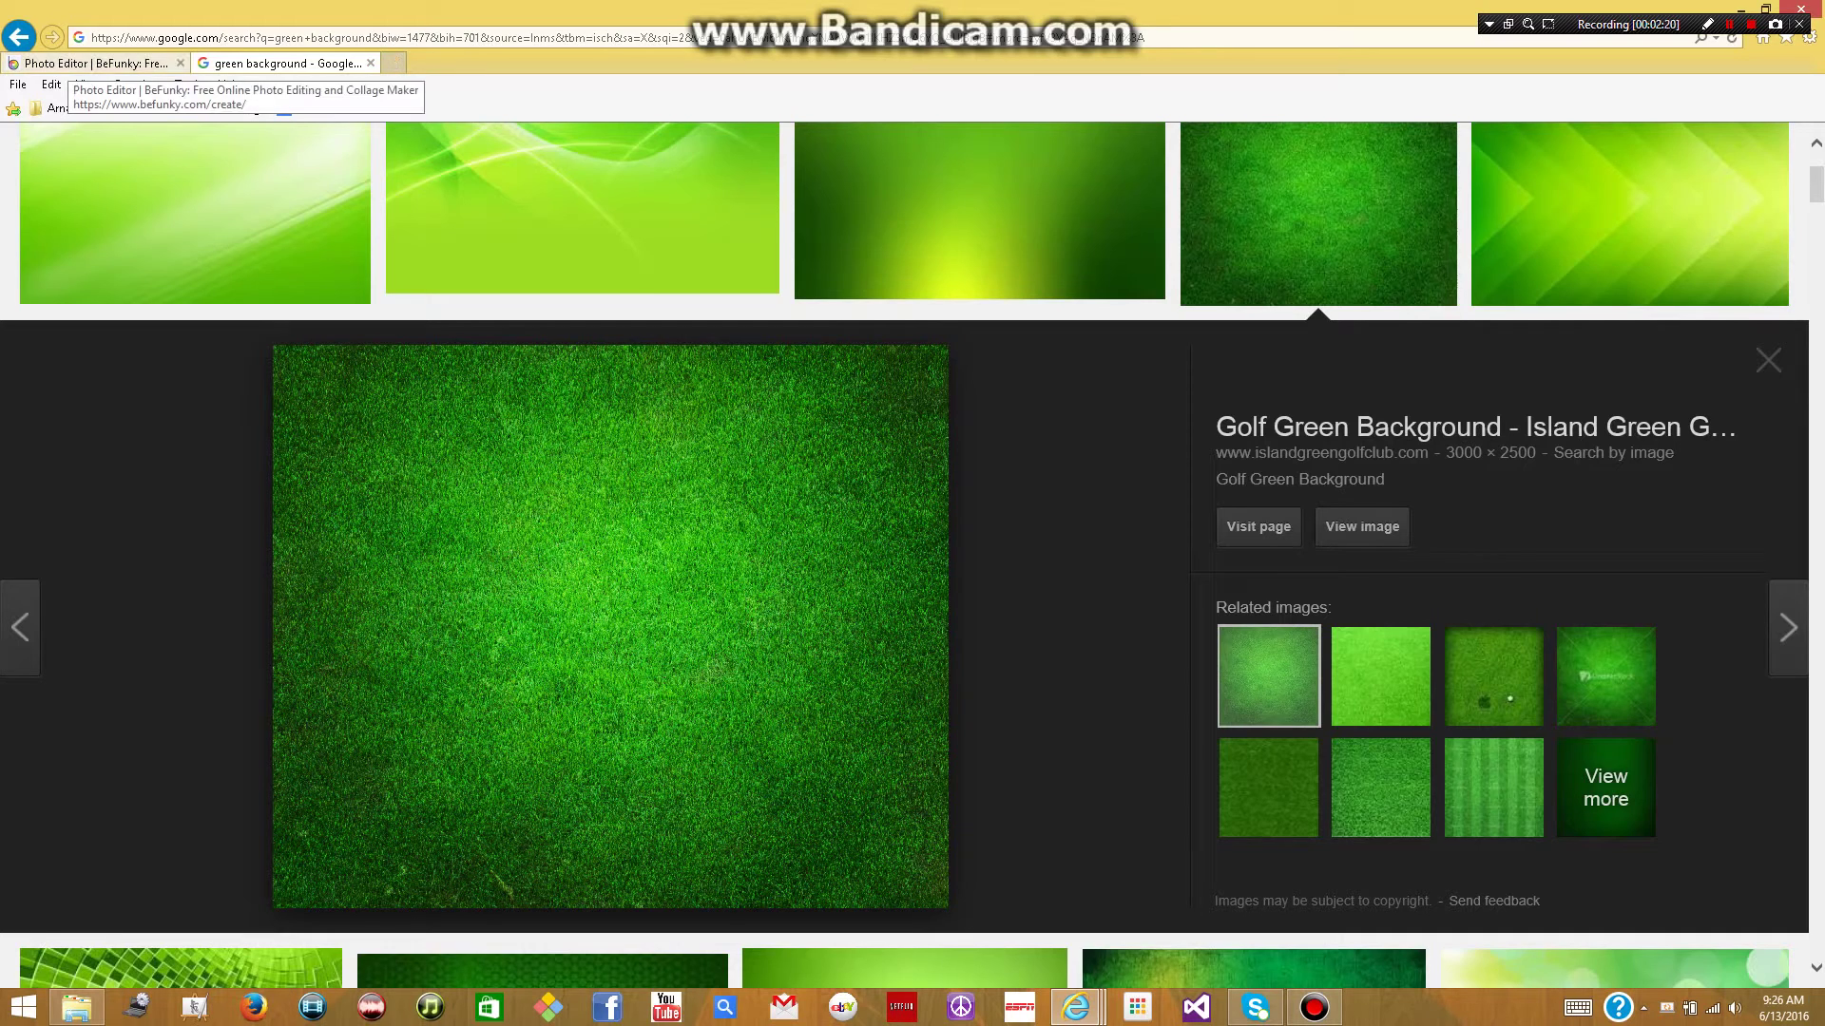
- Return to the BeFunky photo editor and upload the Green BG image from the computer
click(95, 63)
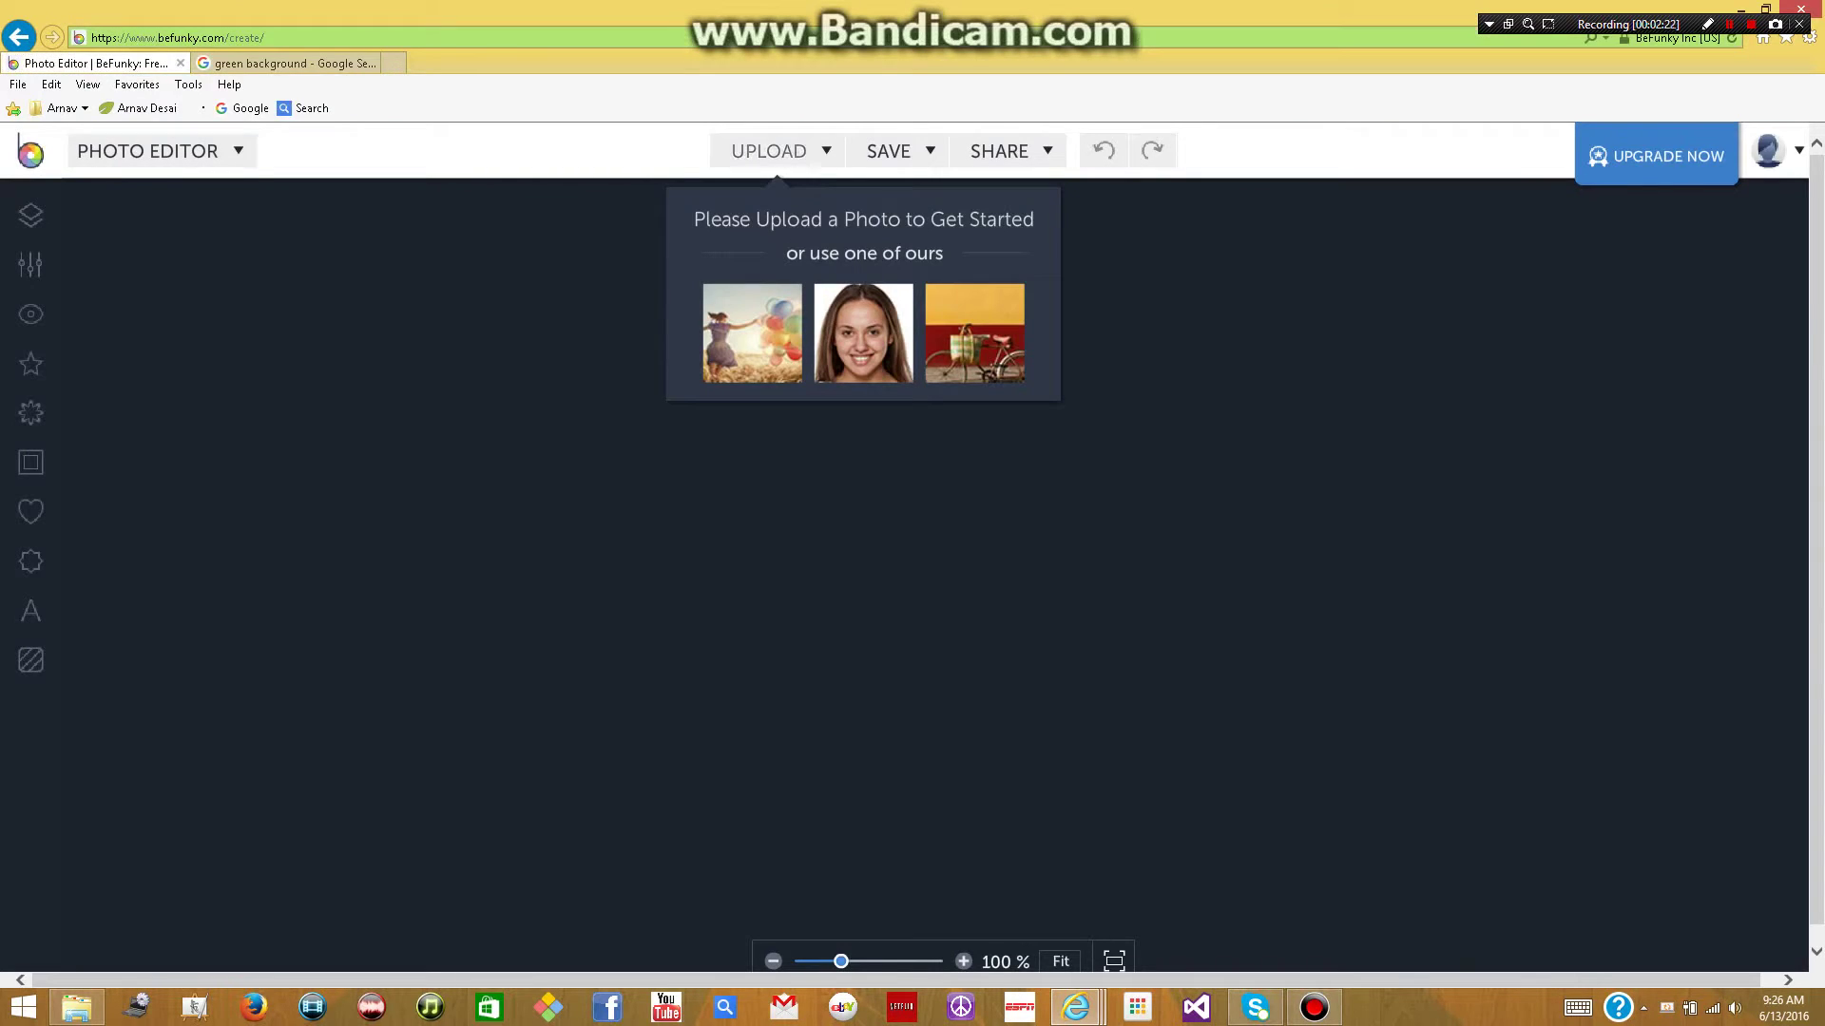
click(776, 150)
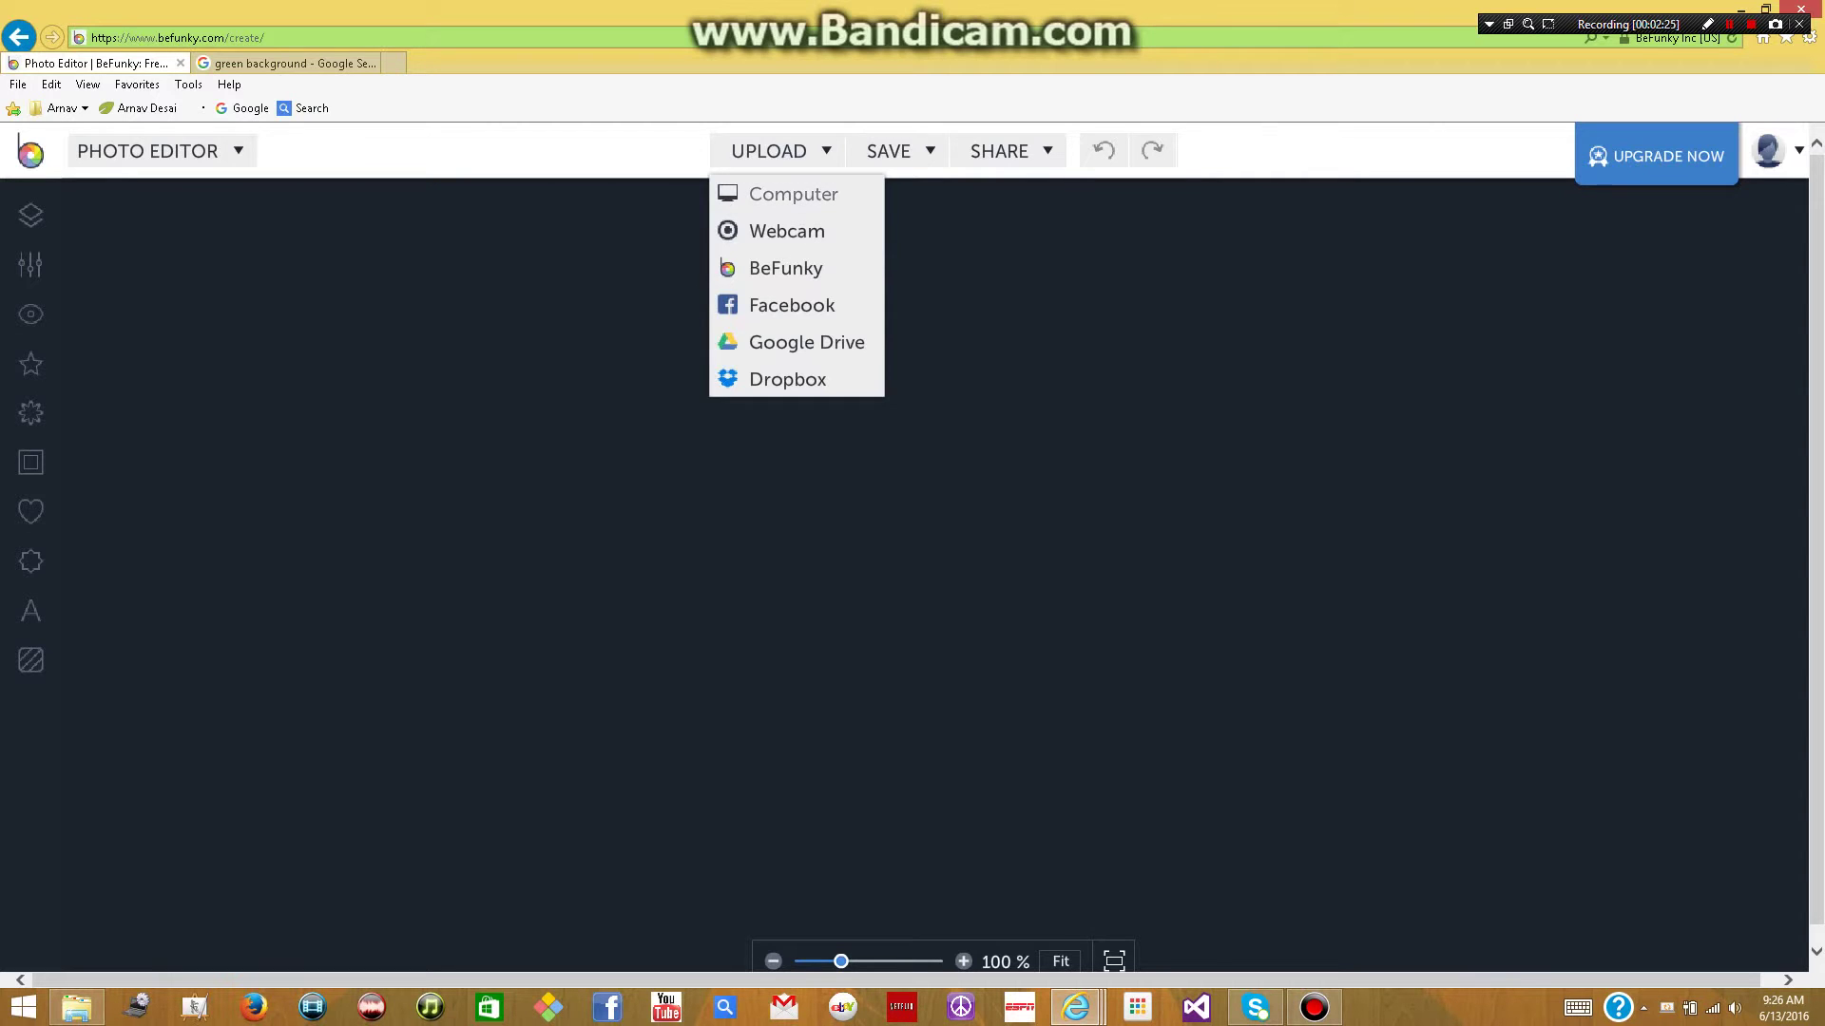
click(792, 194)
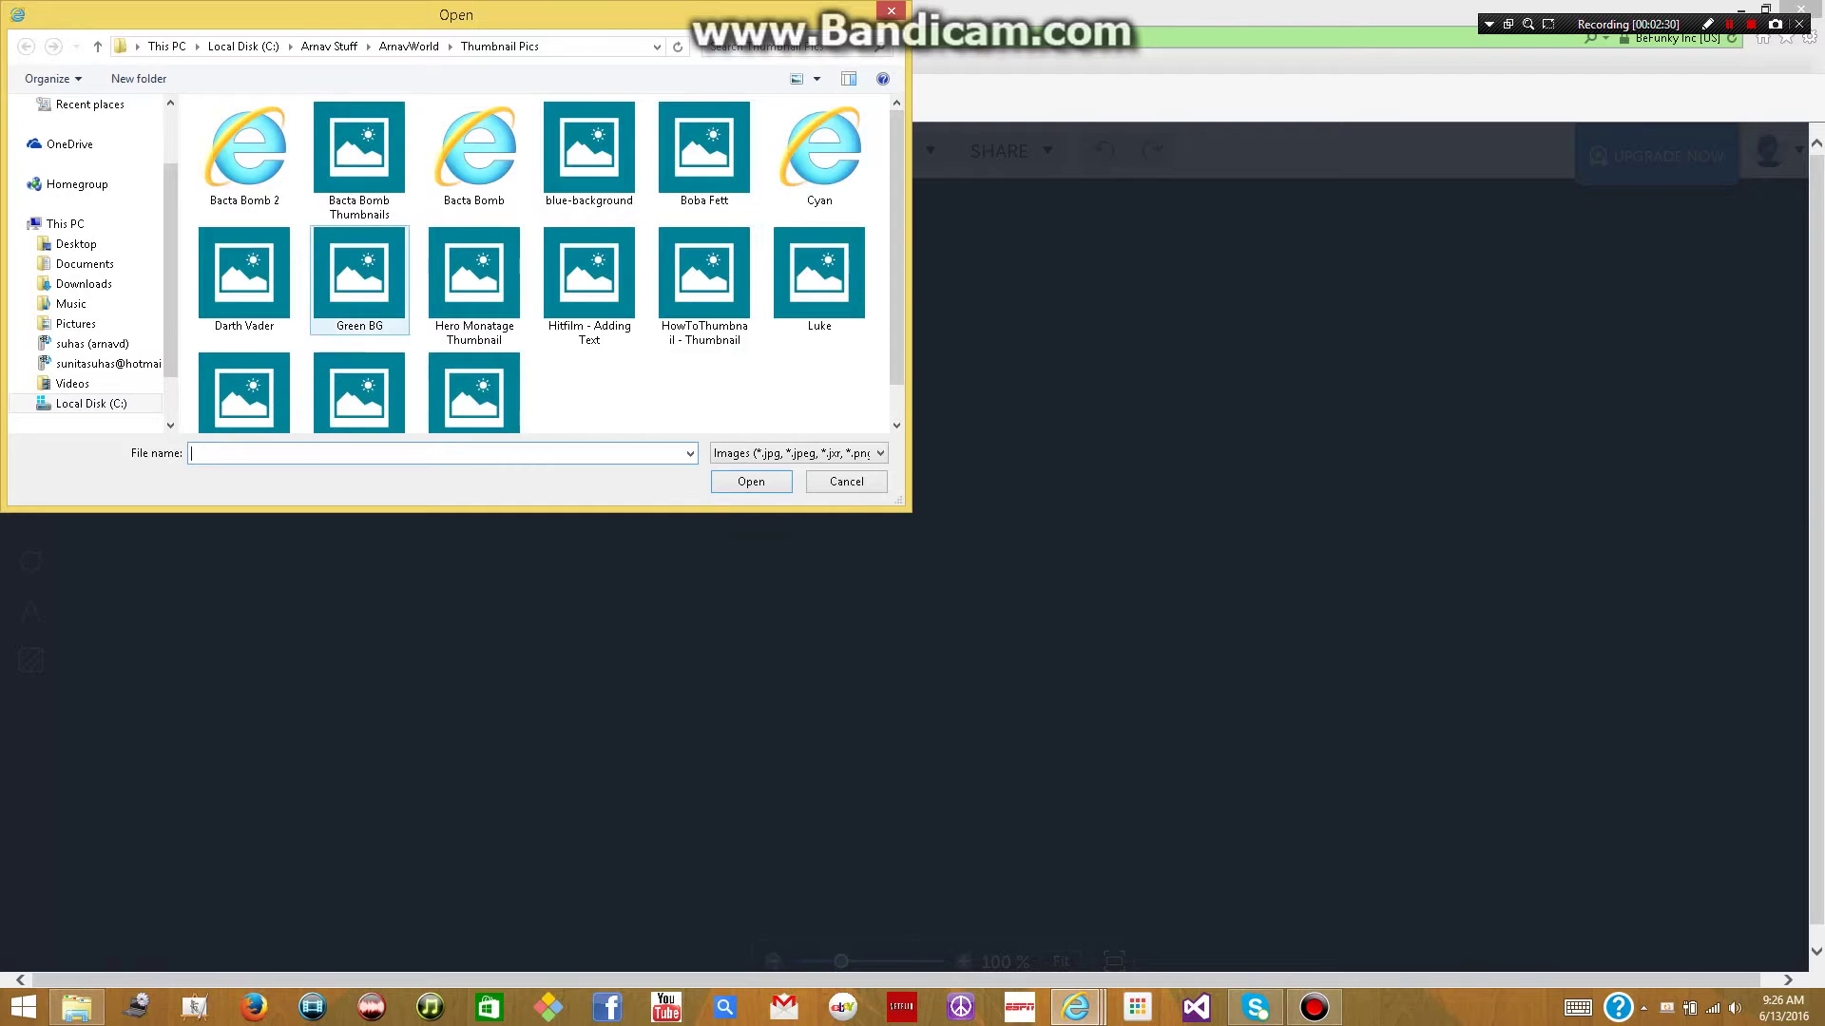
double_click(359, 280)
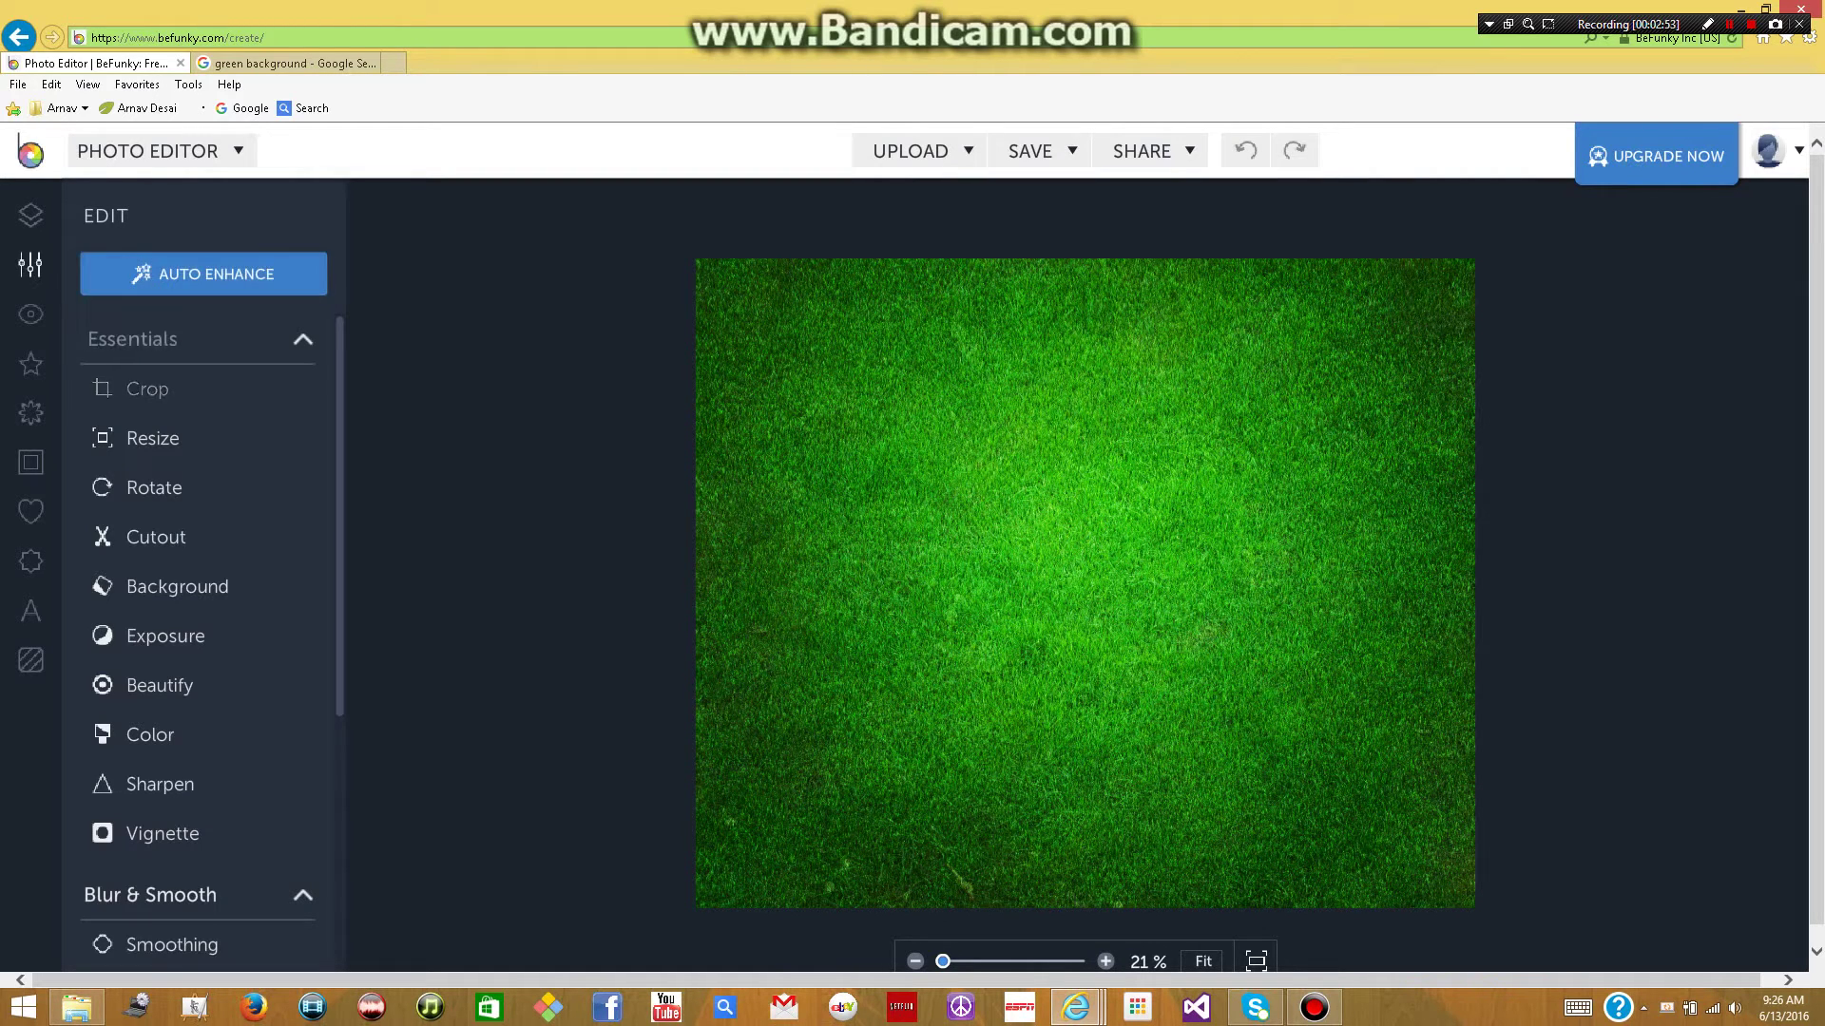
- Resize the green background to 1280 px wide and 720 px high with the aspect ratio unlocked
click(152, 438)
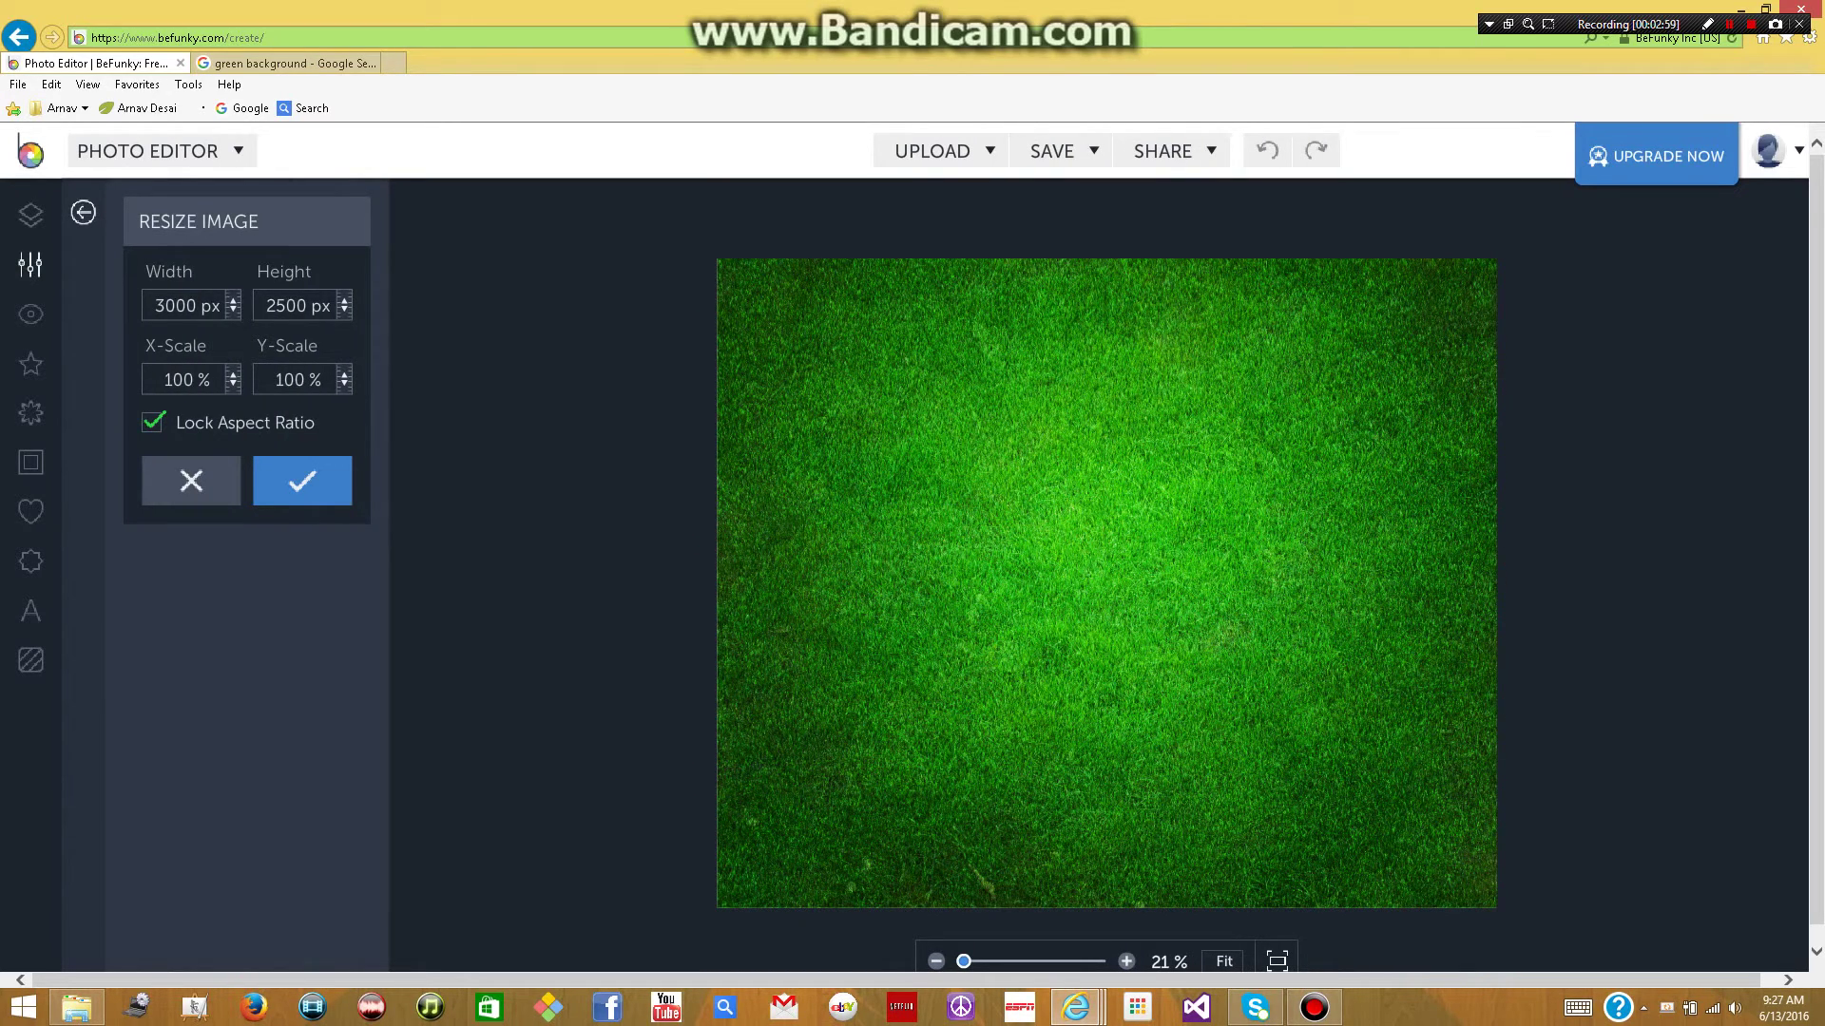
click(152, 422)
click(186, 305)
text(1280)
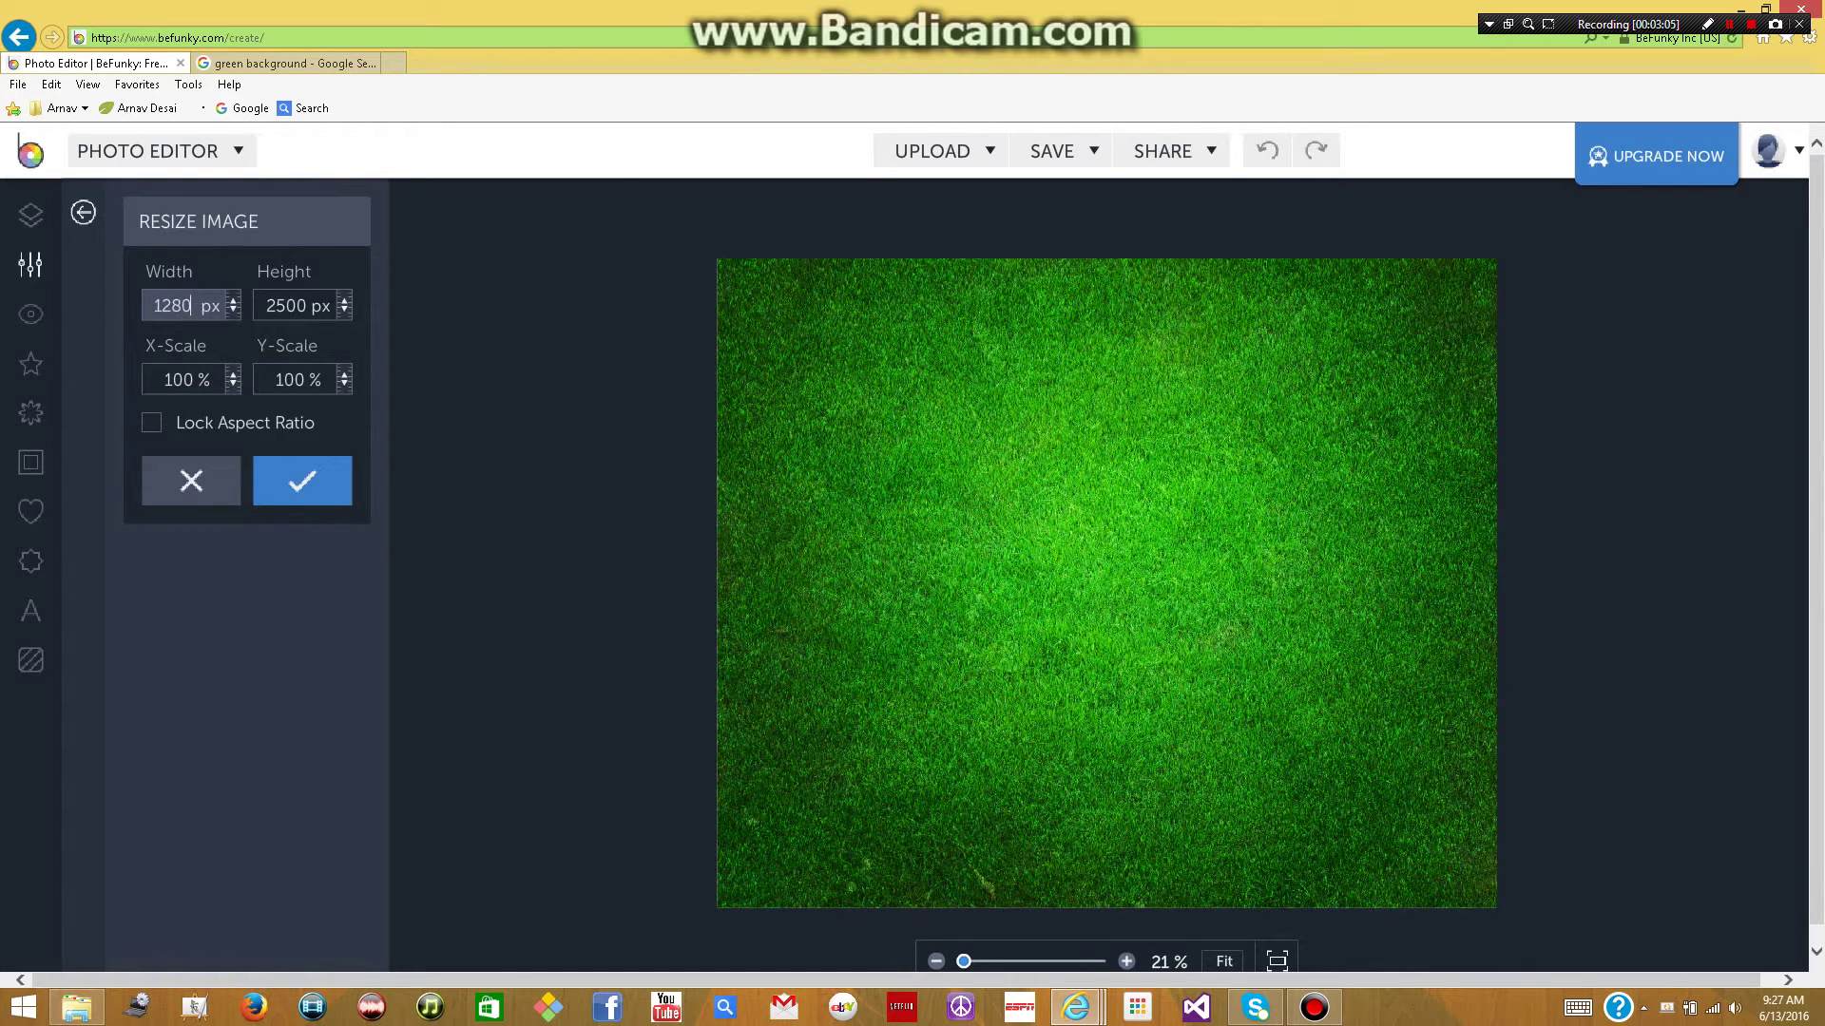
key(Tab)
text(72)
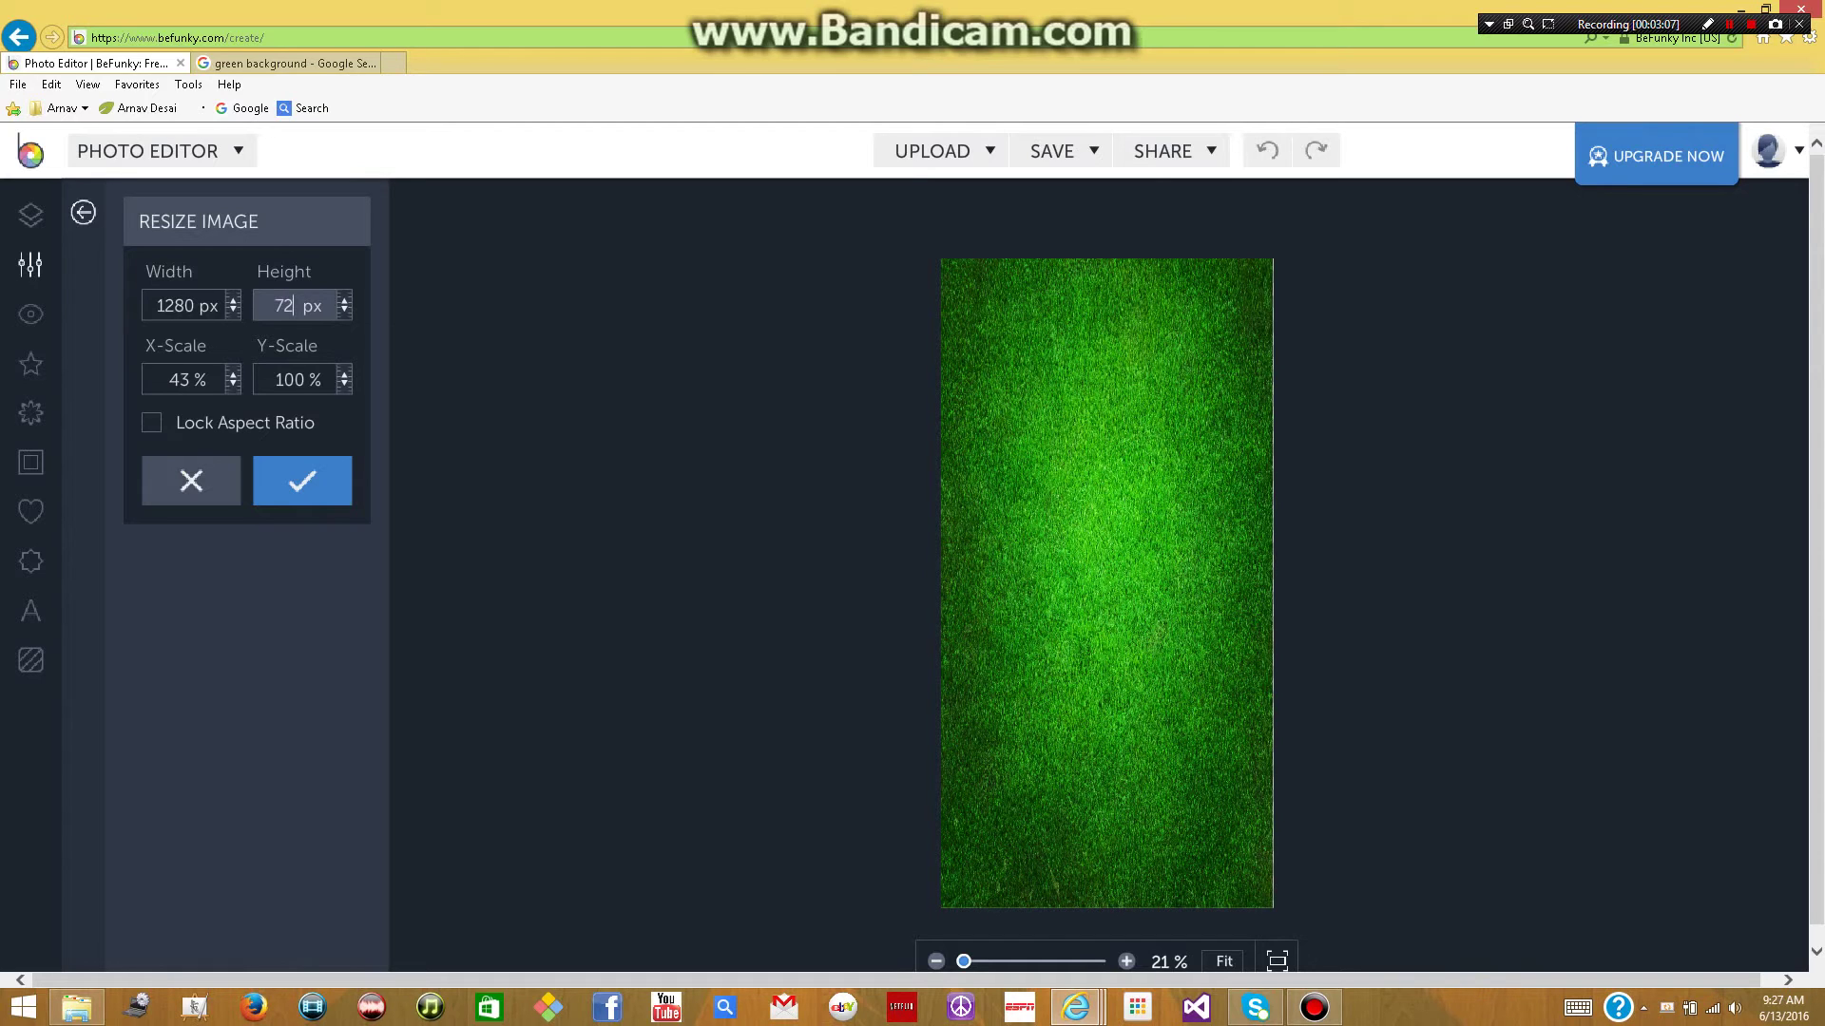
text(0)
click(151, 422)
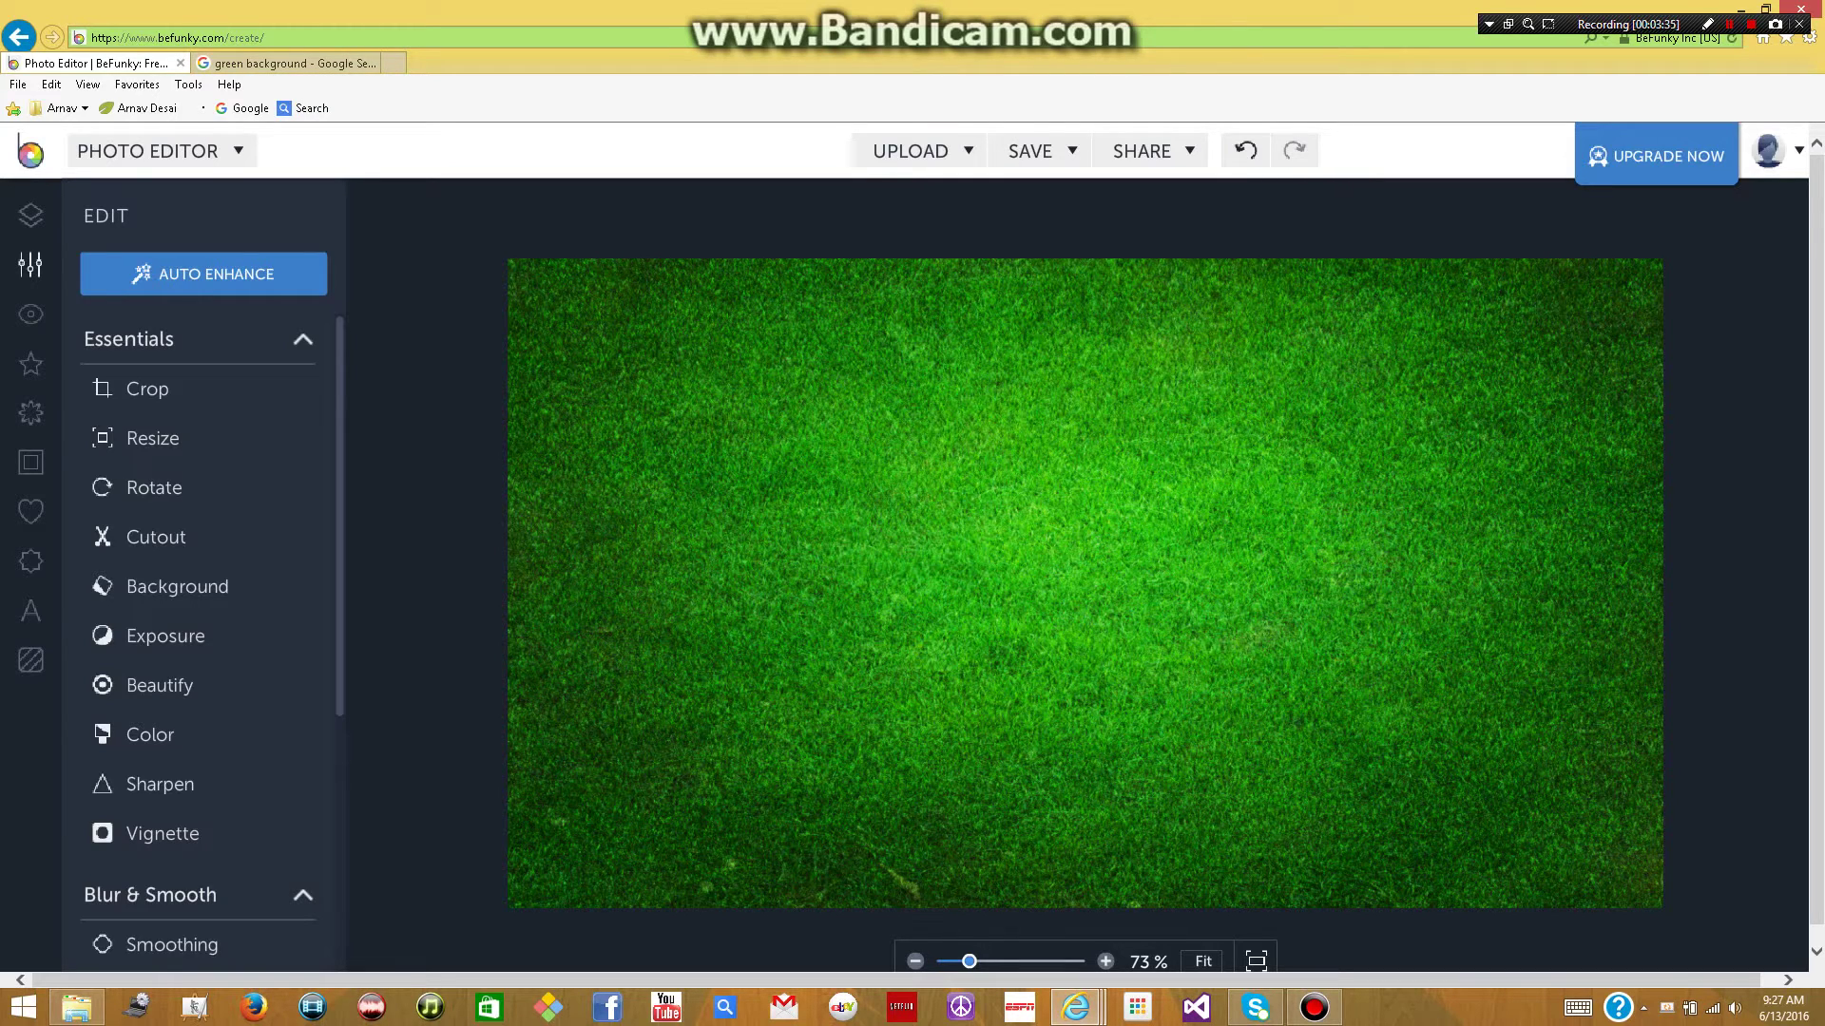
- Return to the Google Images results and search for "soccer" instead
click(285, 62)
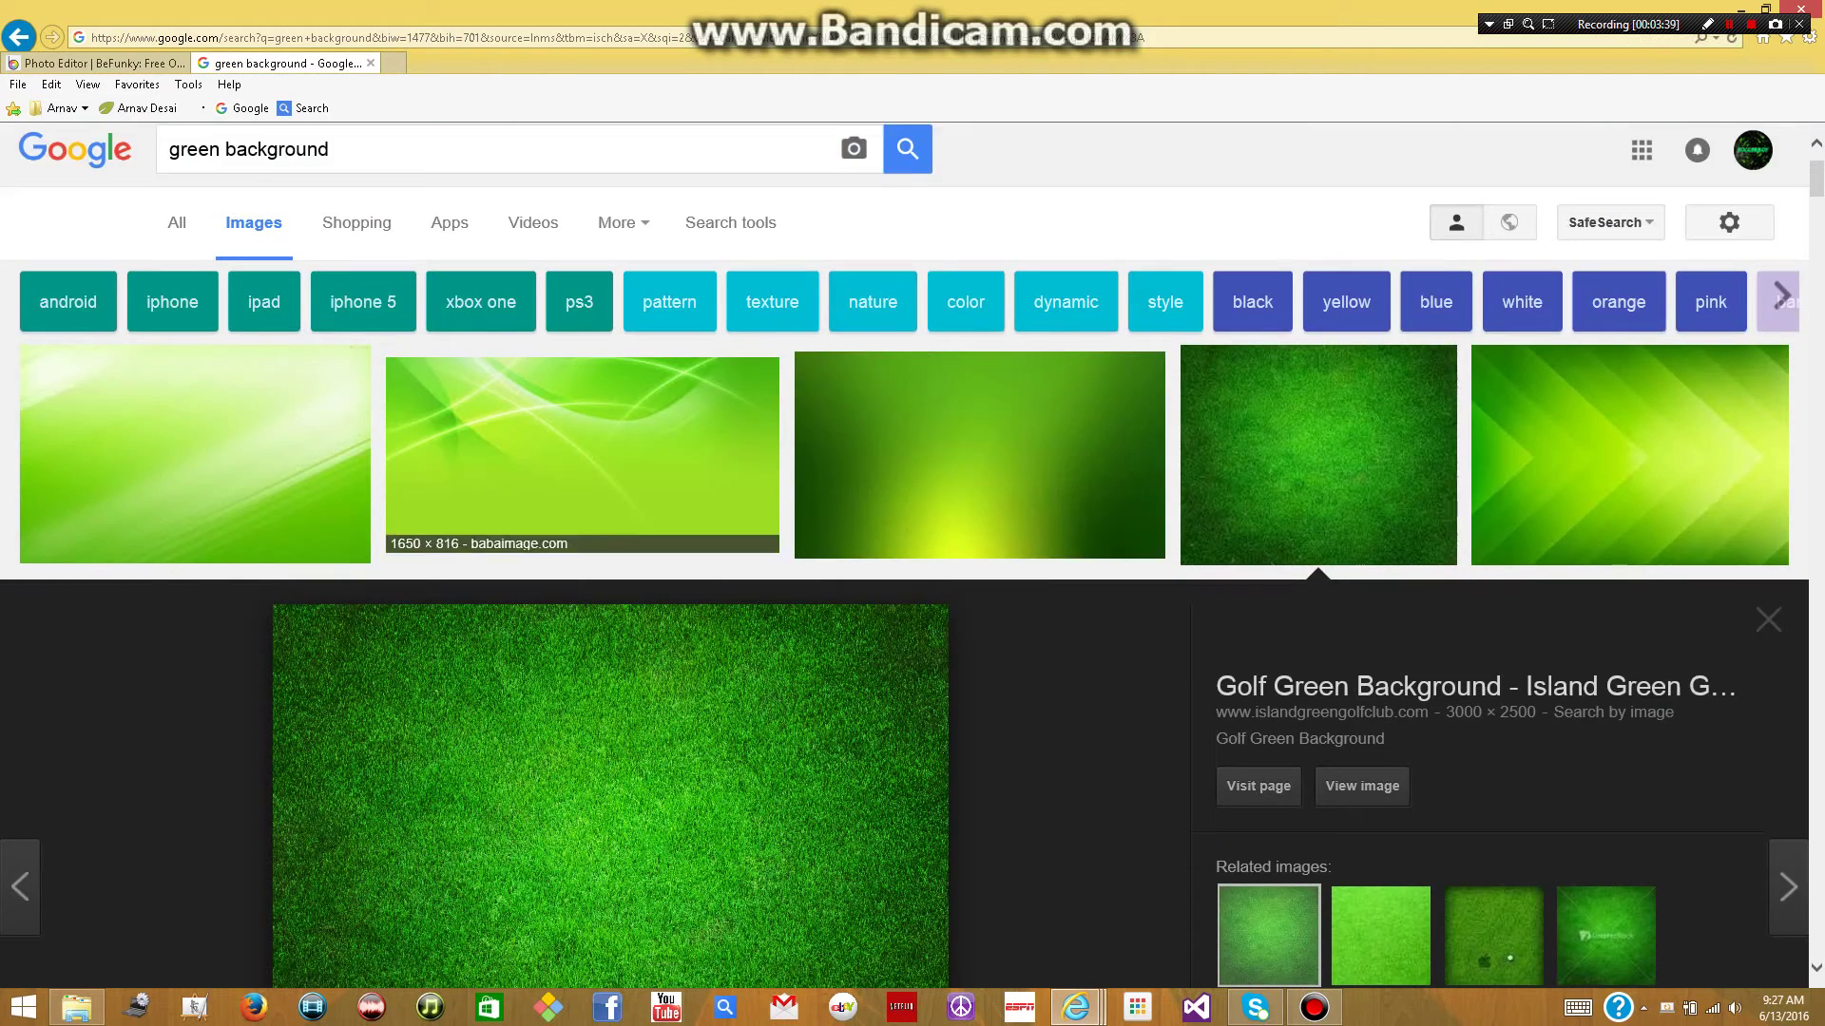
scroll(582, 455, up, 1)
triple_click(323, 158)
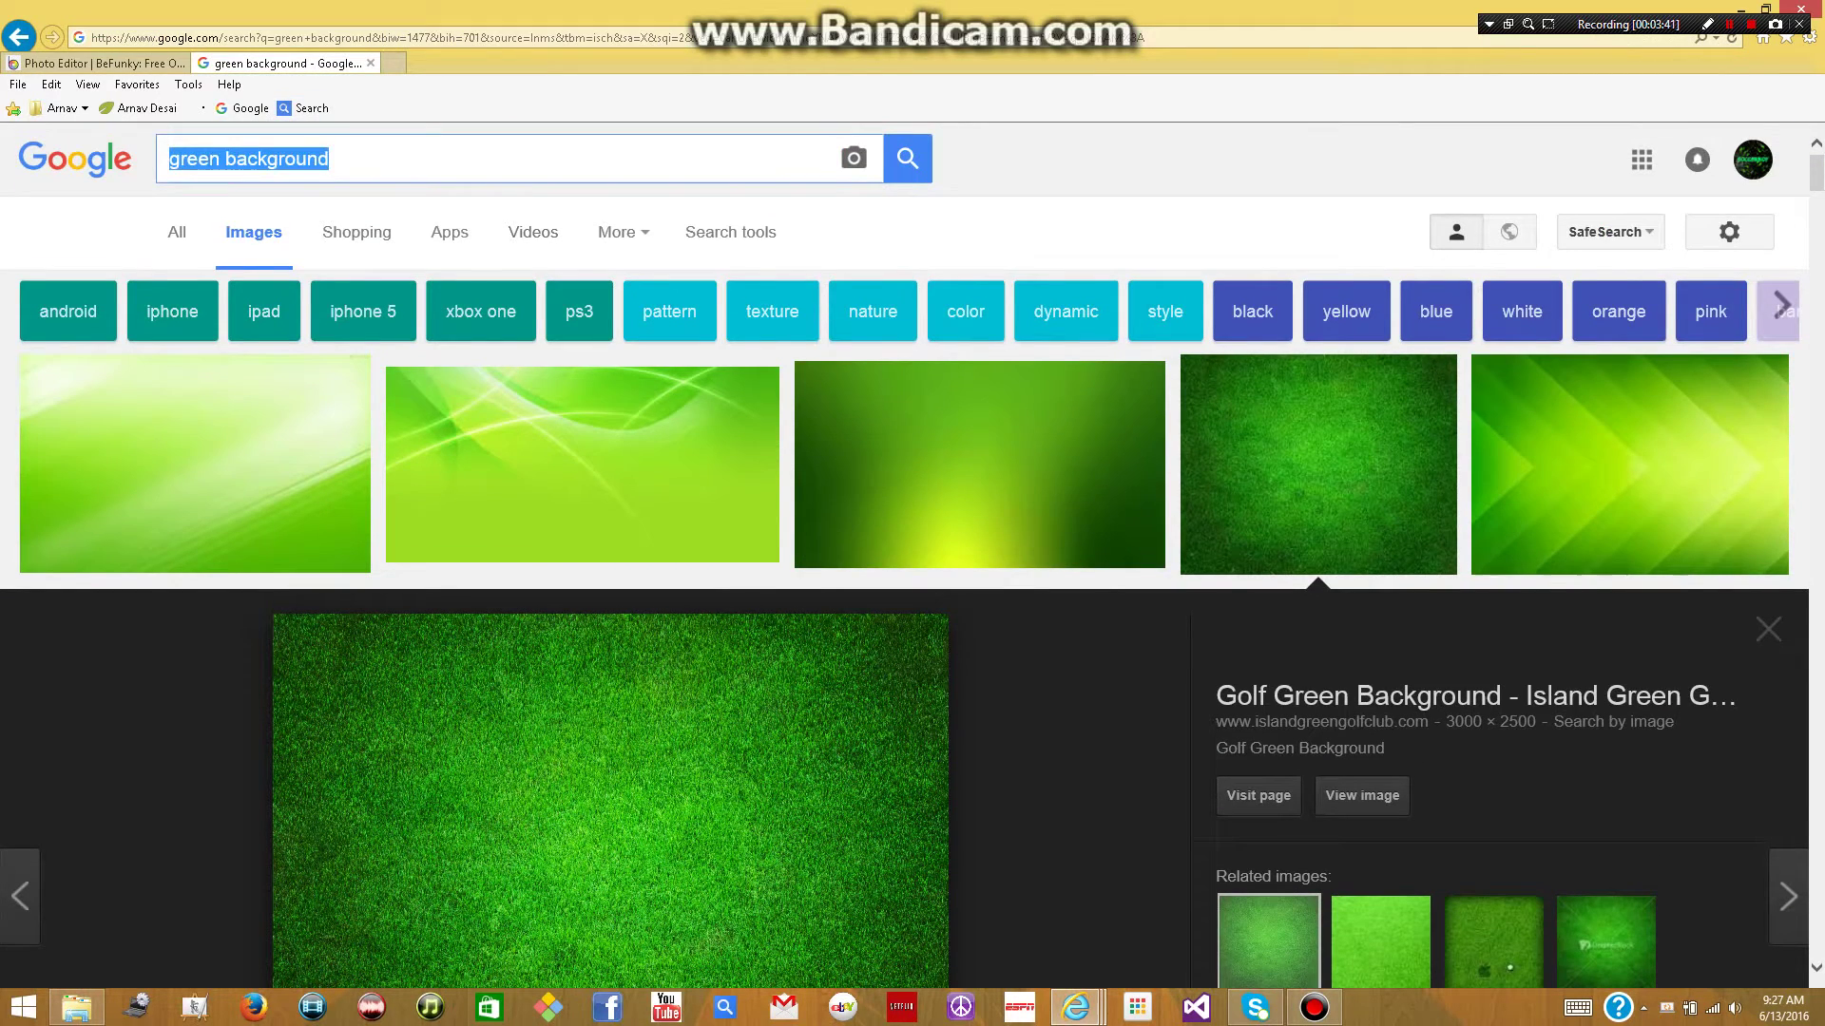
text(soccer)
key(Return)
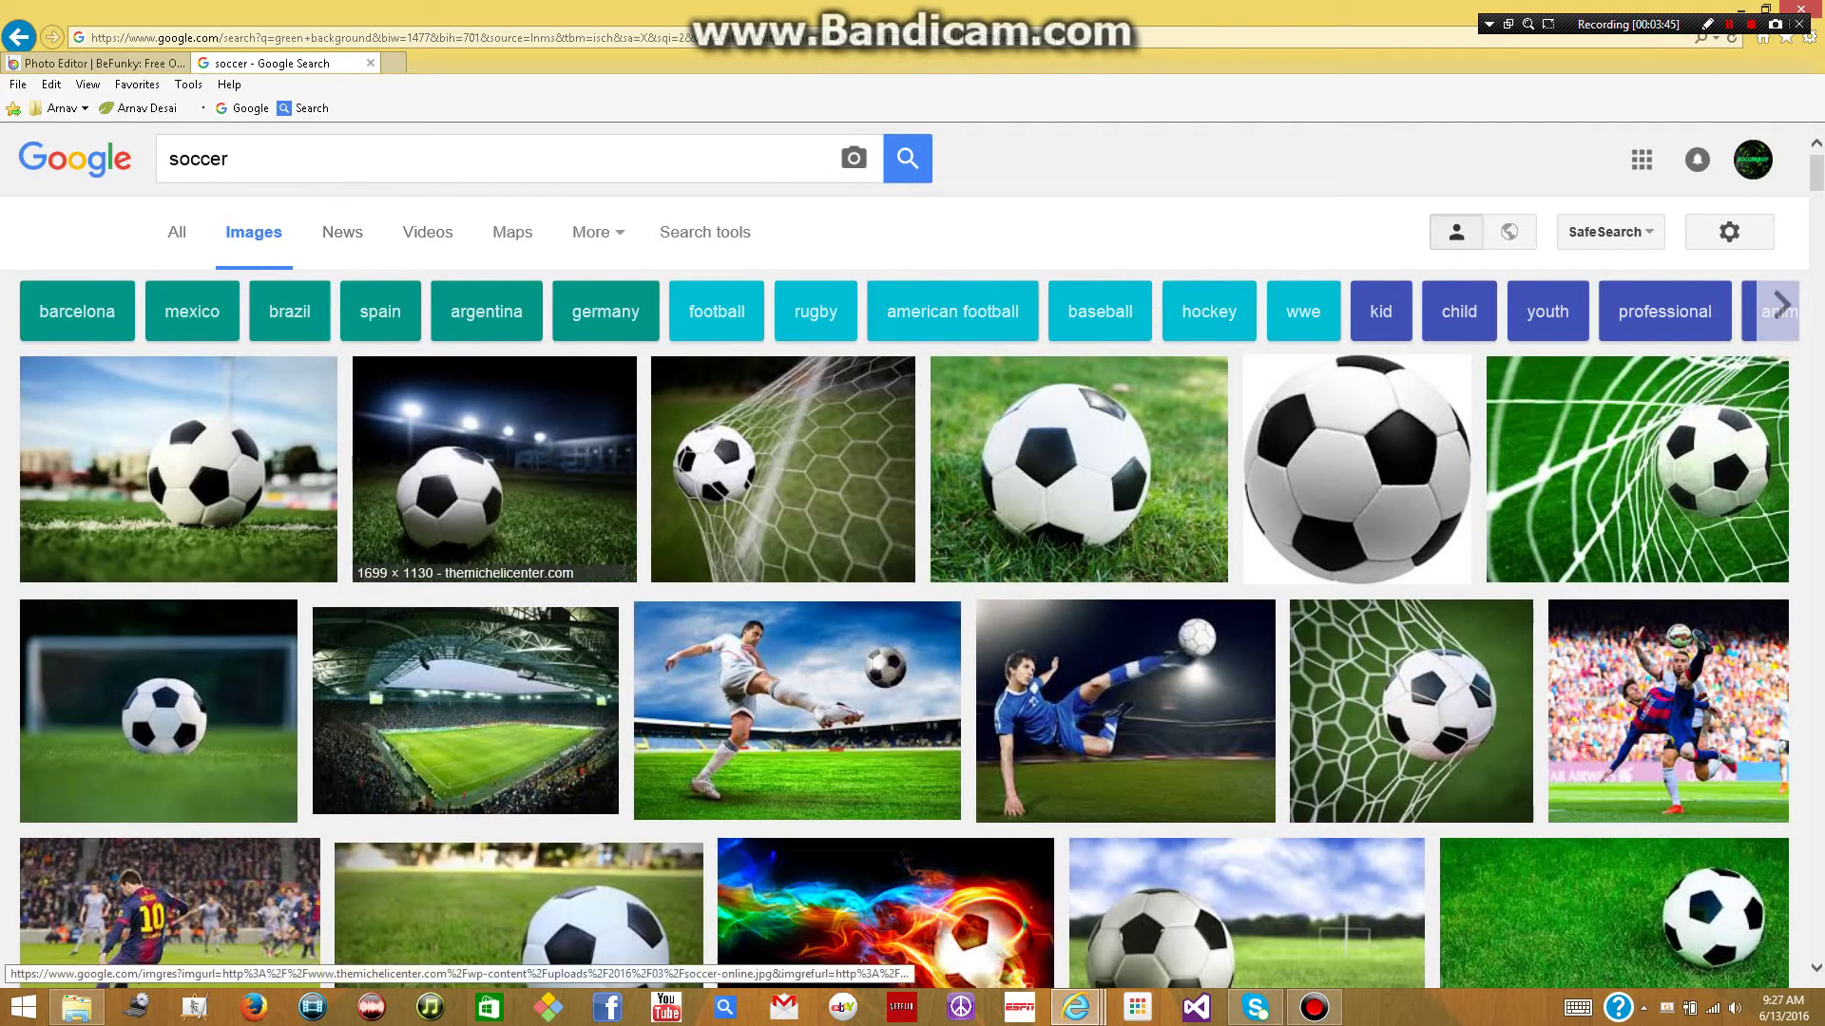
- Refine the image search to "soccer ball"
text(b)
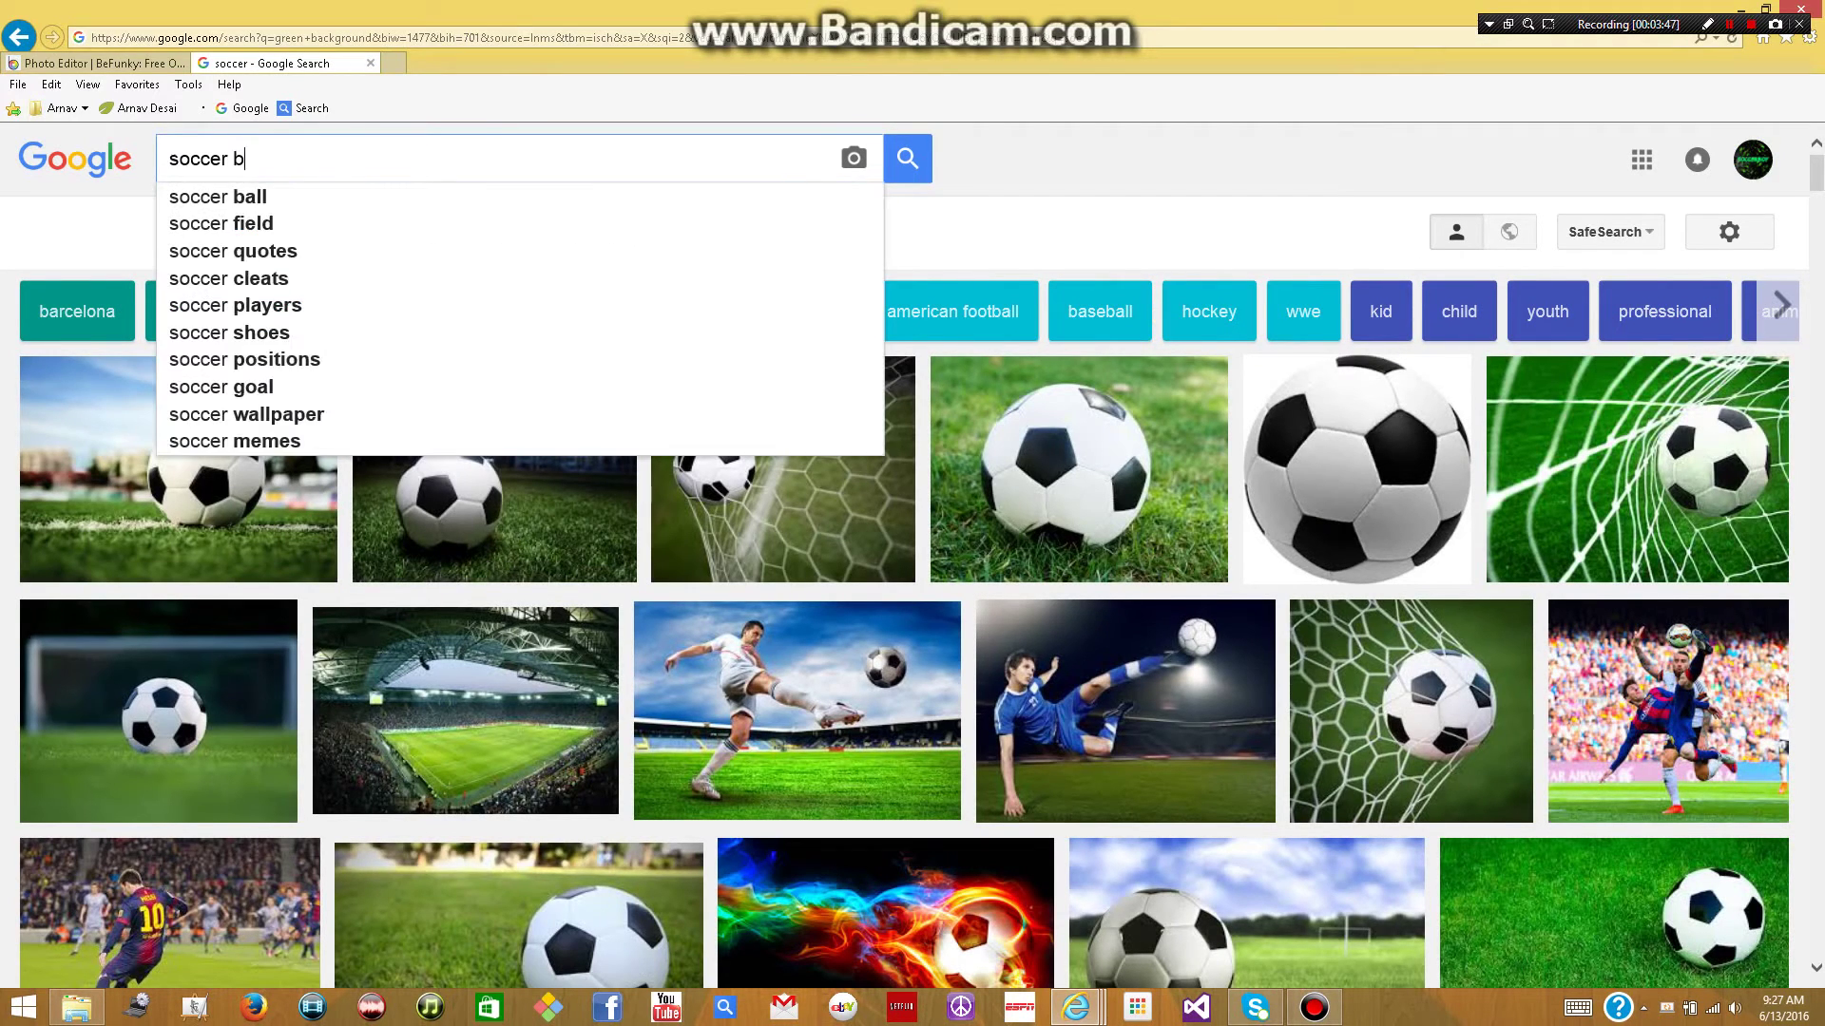
text(all)
key(Return)
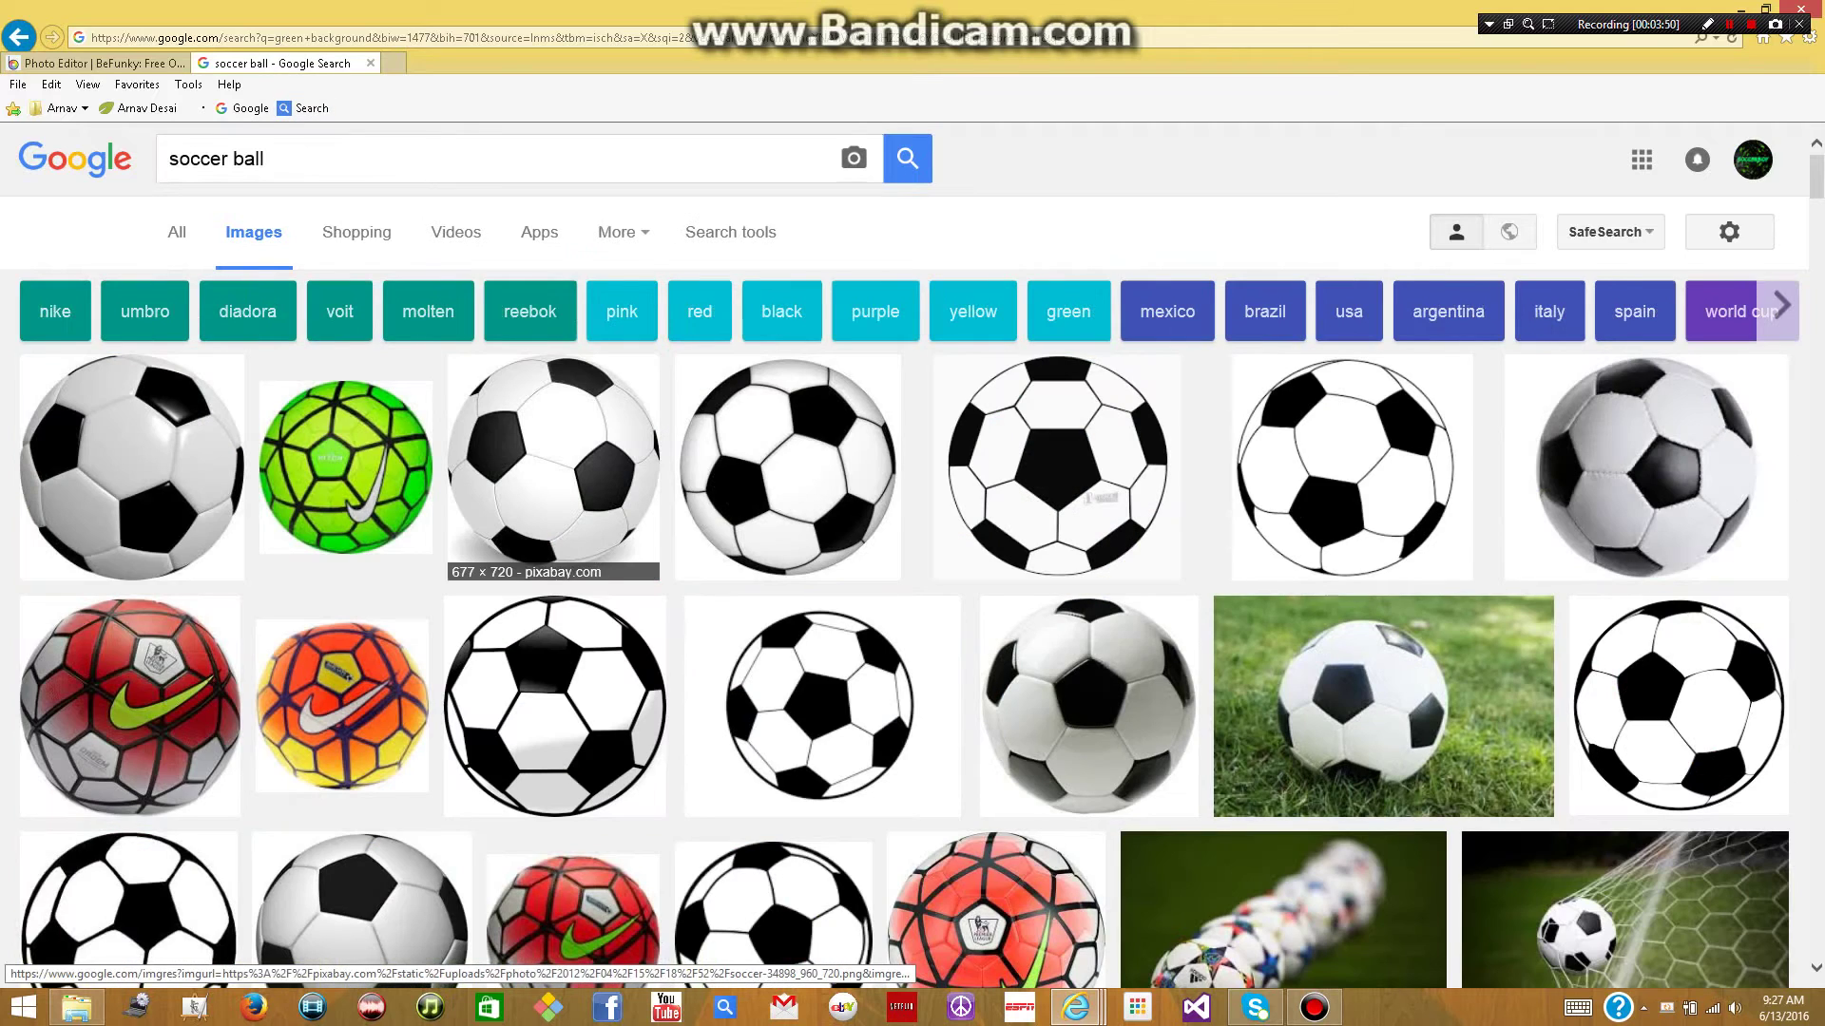
- Preview the green Nike Pitch ball from the results and save its picture as a JPEG named "Soccer Ball"
click(345, 465)
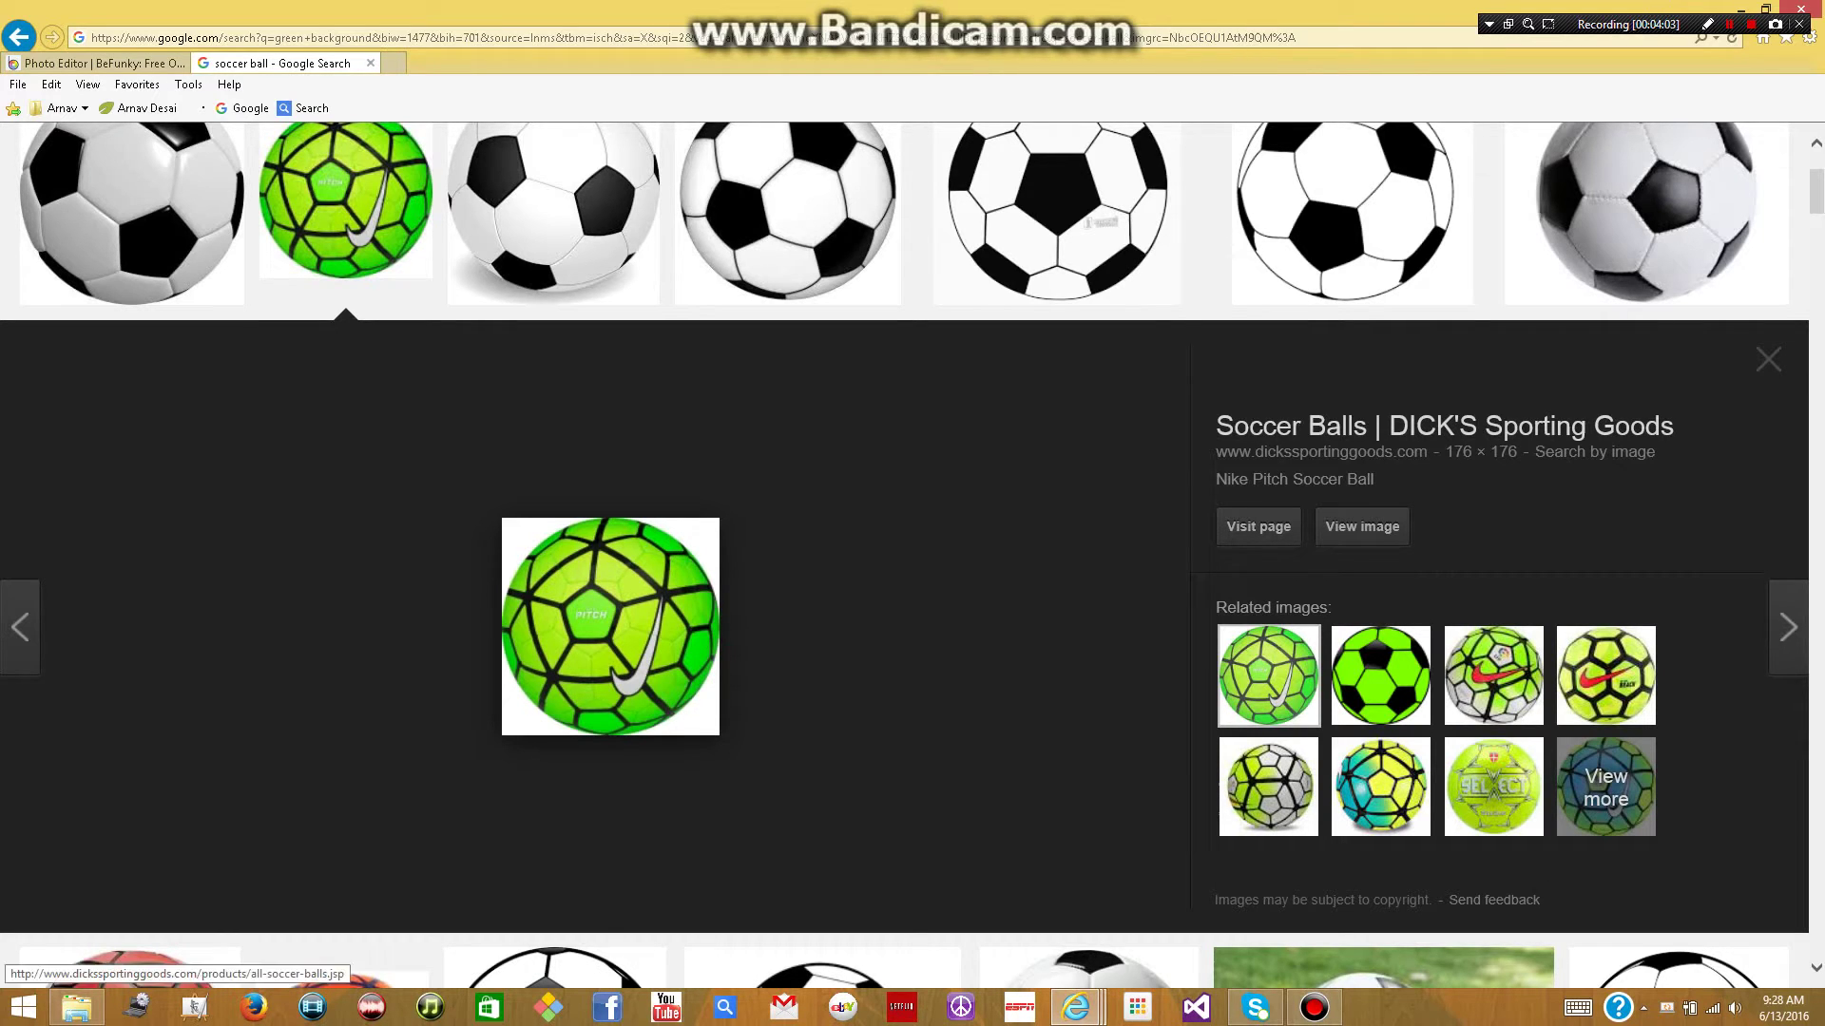
right_click(595, 607)
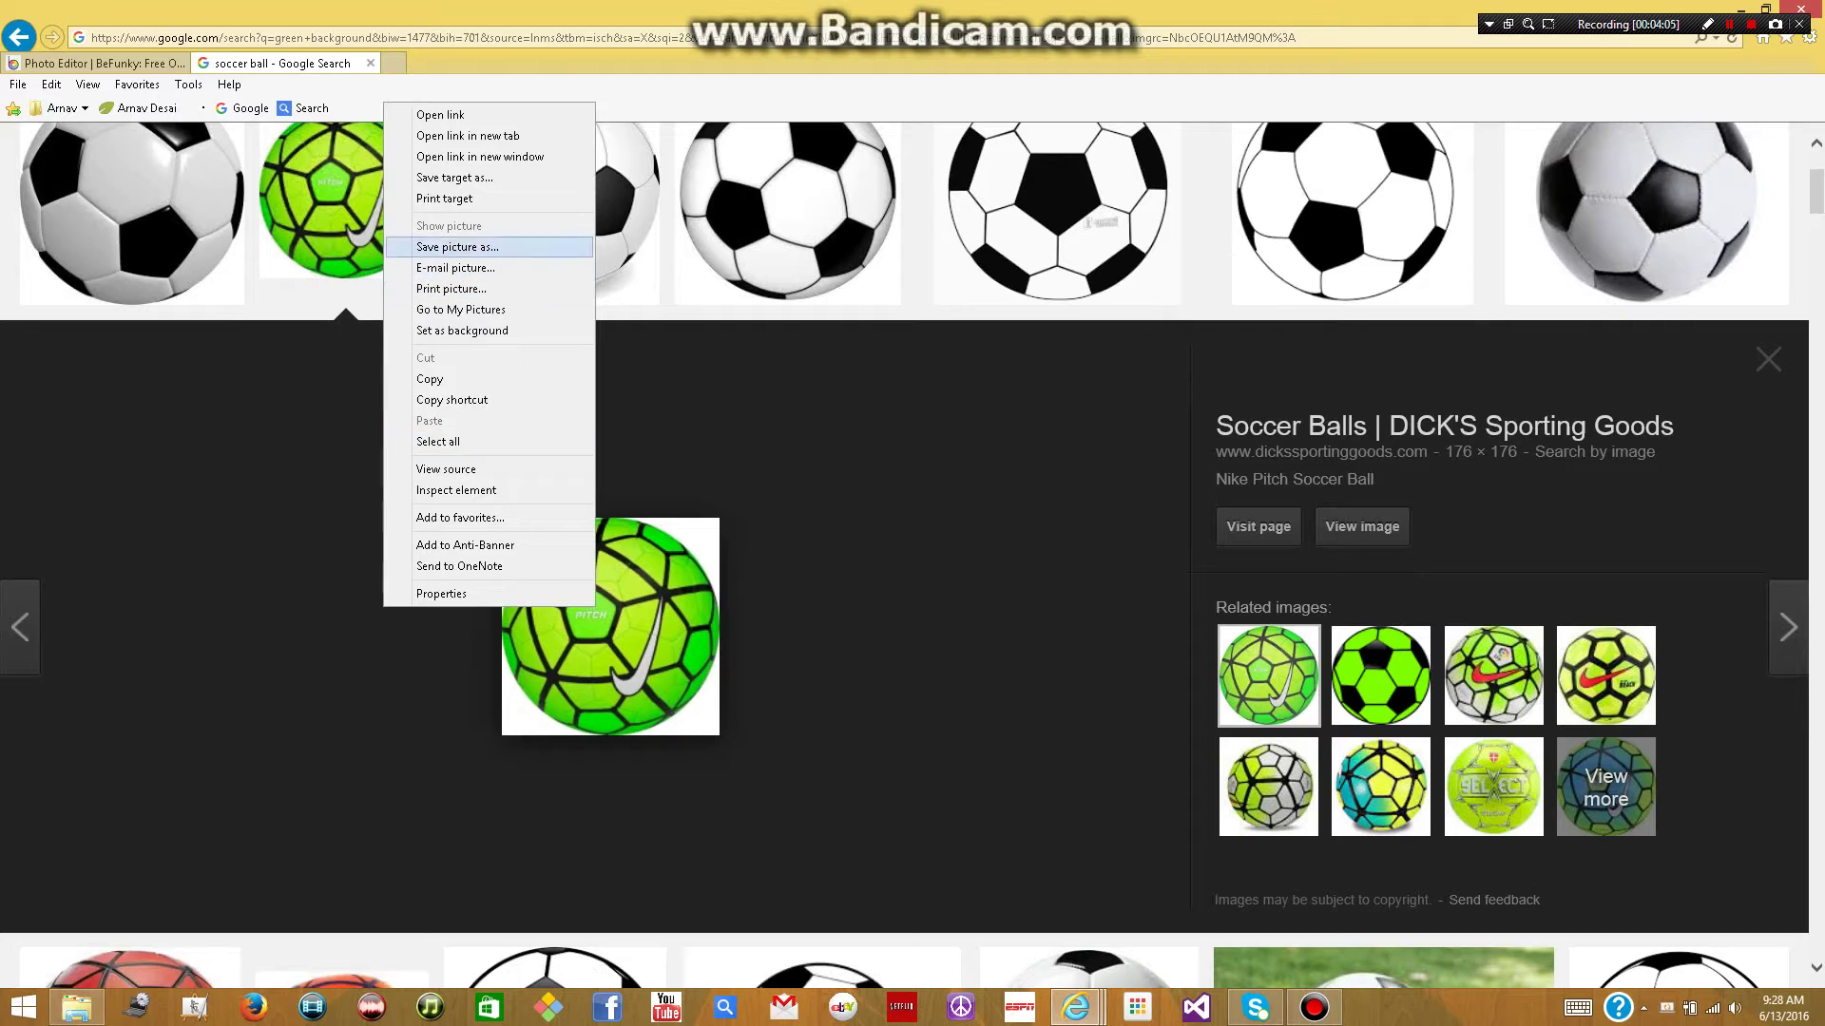
click(460, 247)
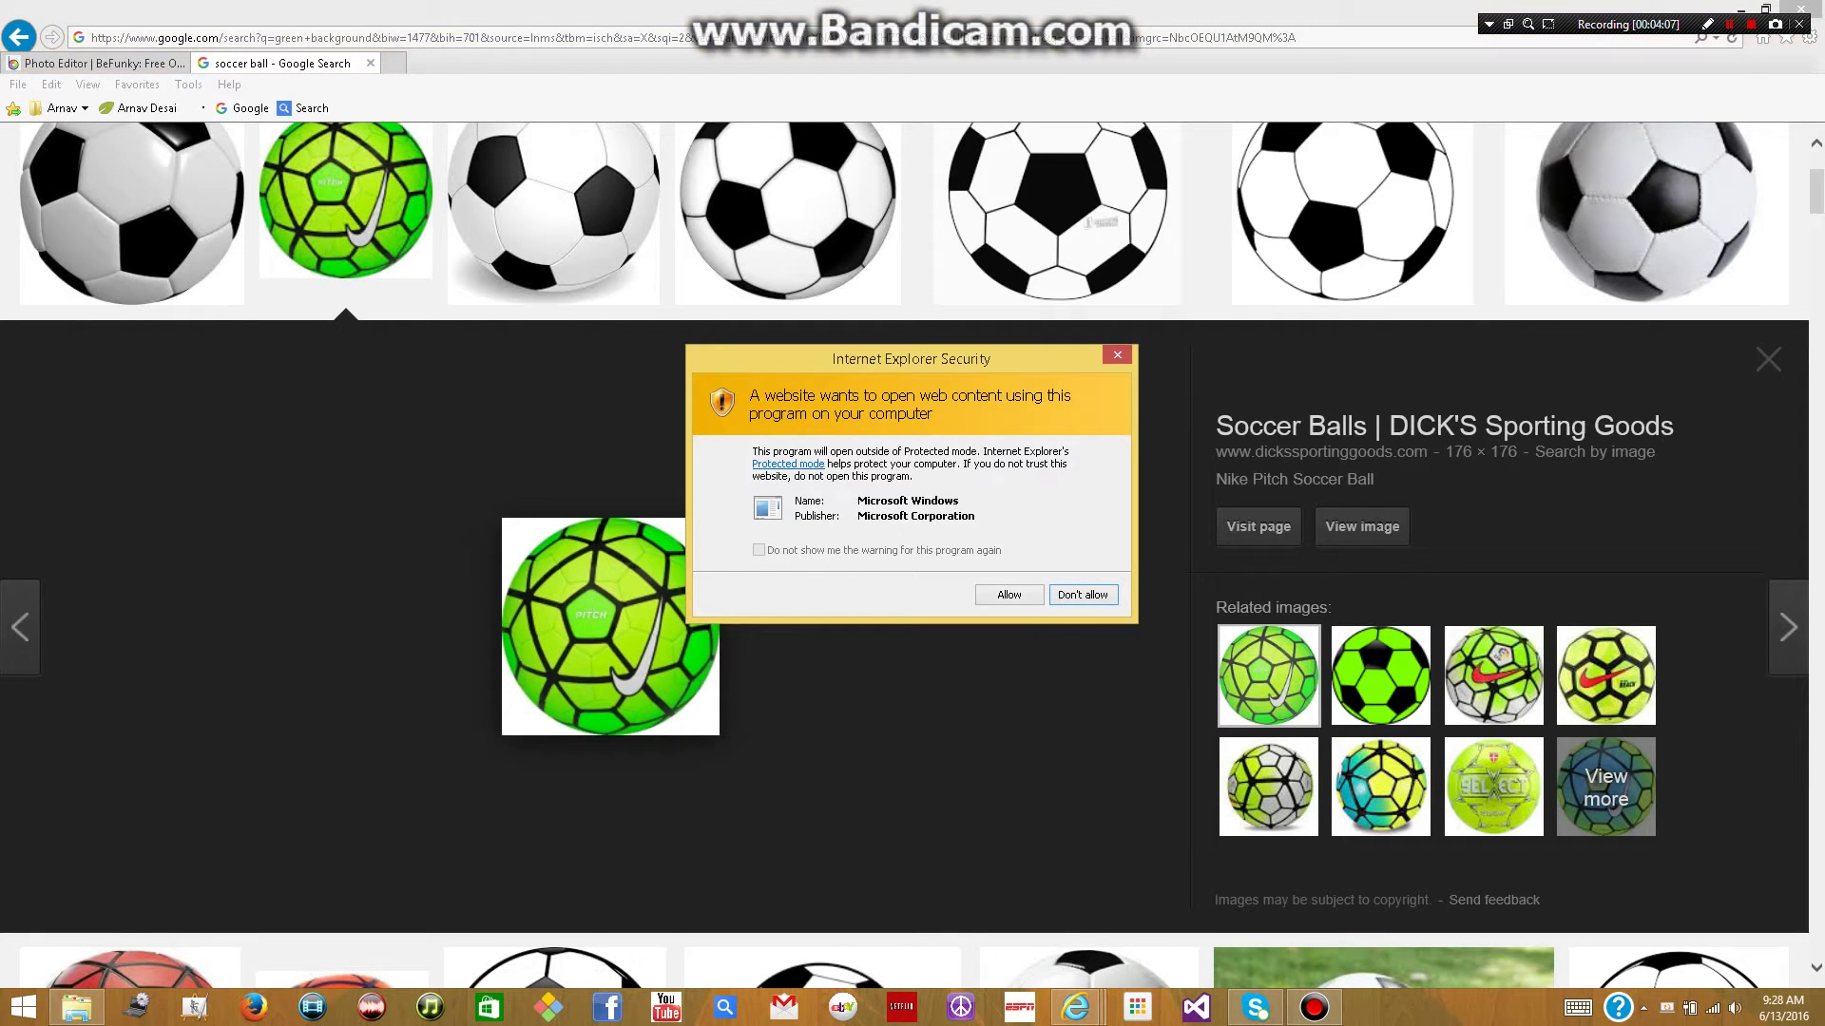
click(1118, 356)
right_click(314, 146)
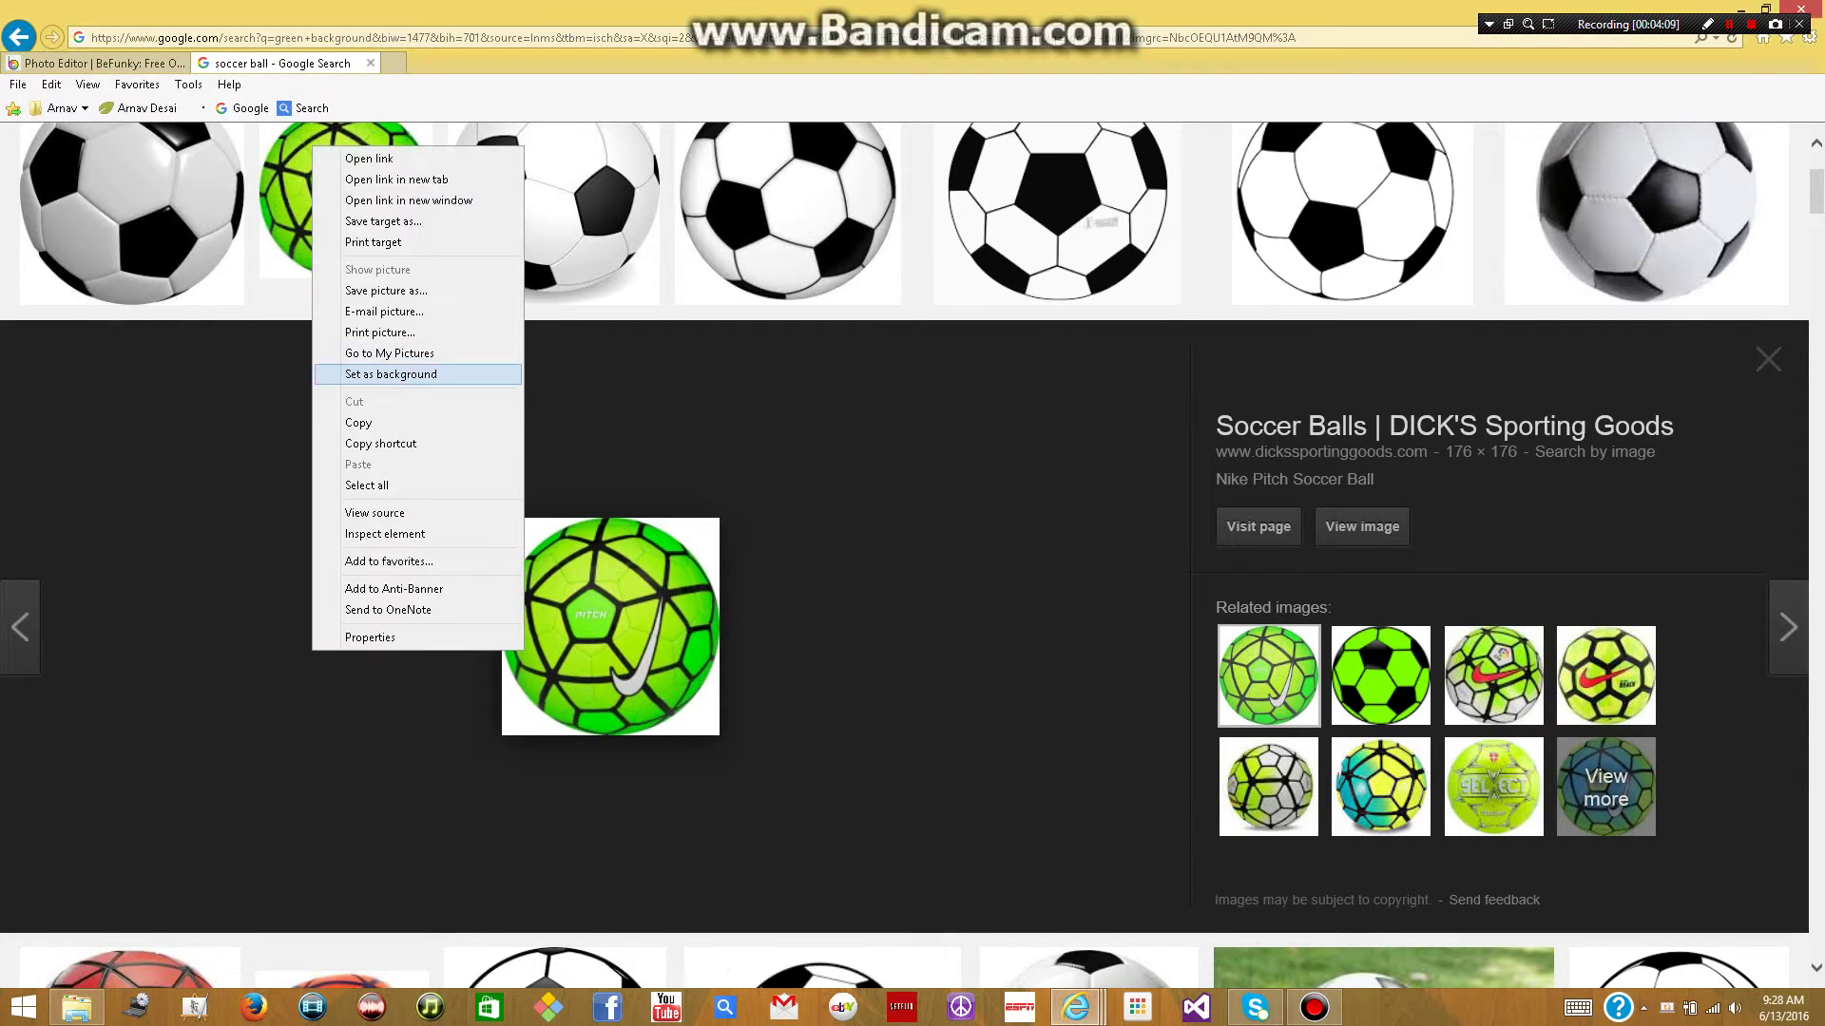
click(385, 290)
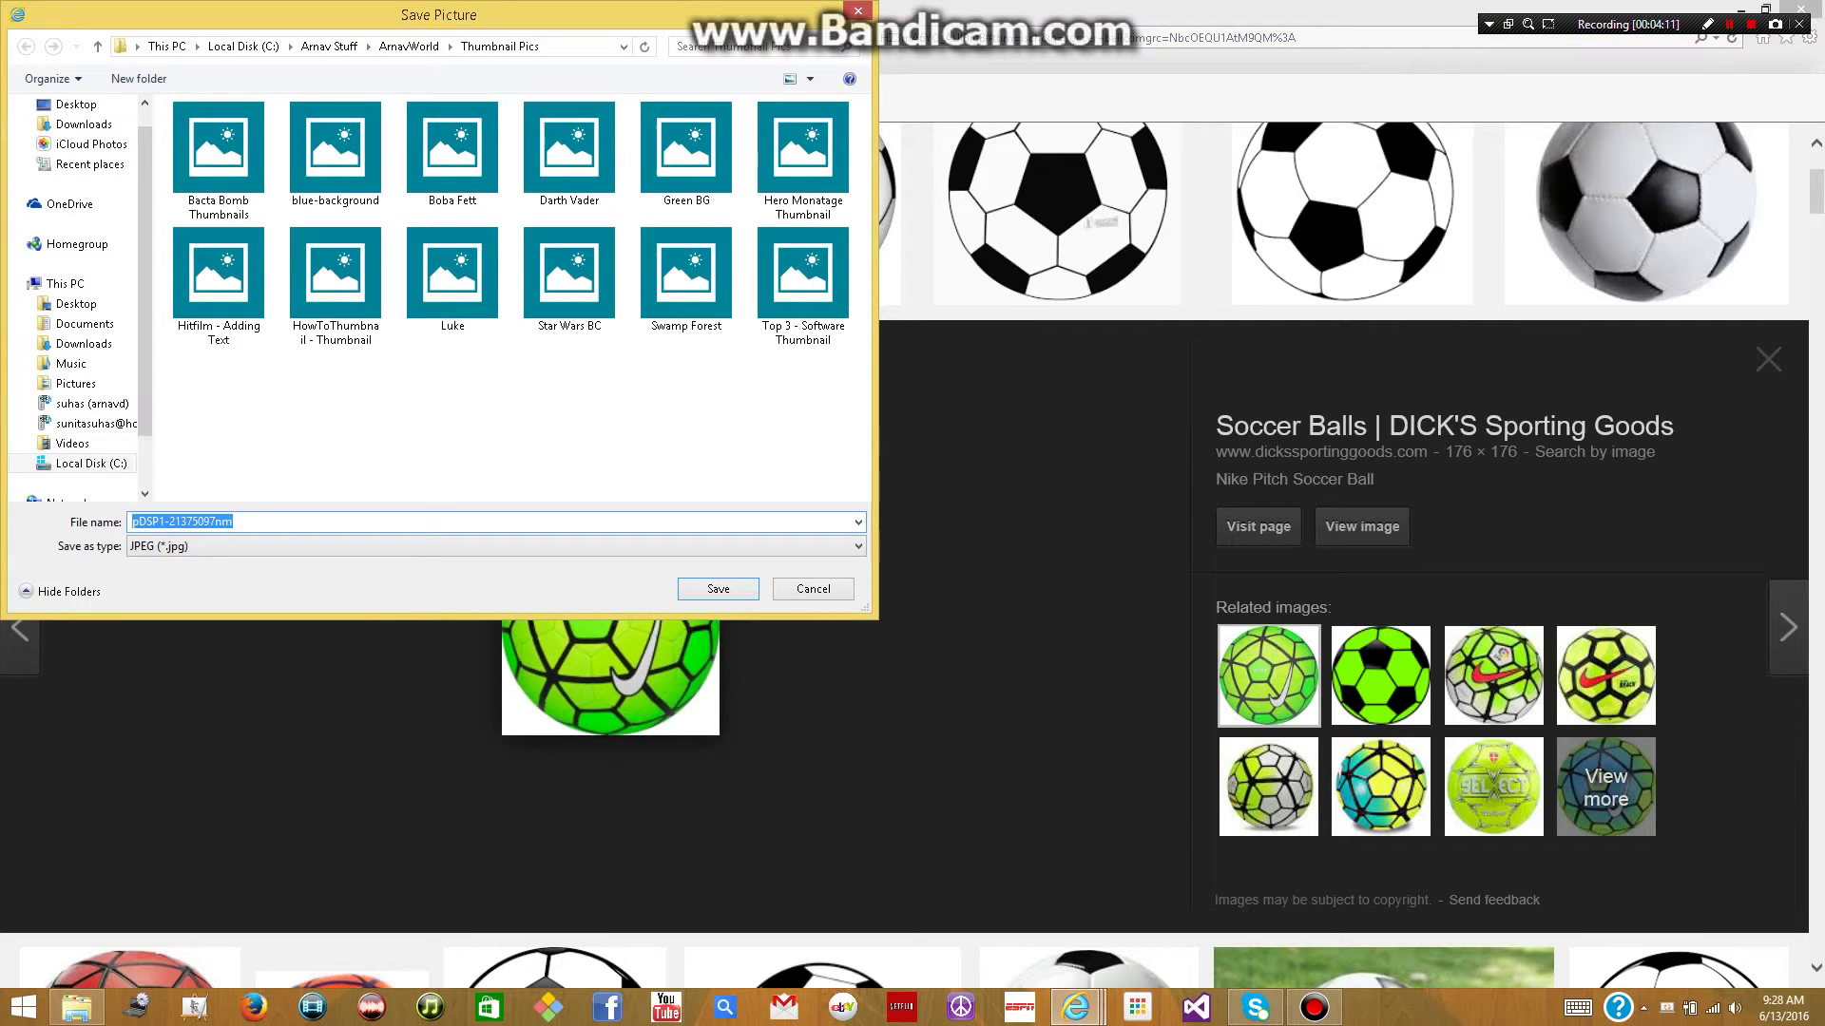
text(Soccer Ball)
click(717, 588)
- Return to the BeFunky photo editor and add the Soccer Ball picture as a layer on the green background
click(95, 63)
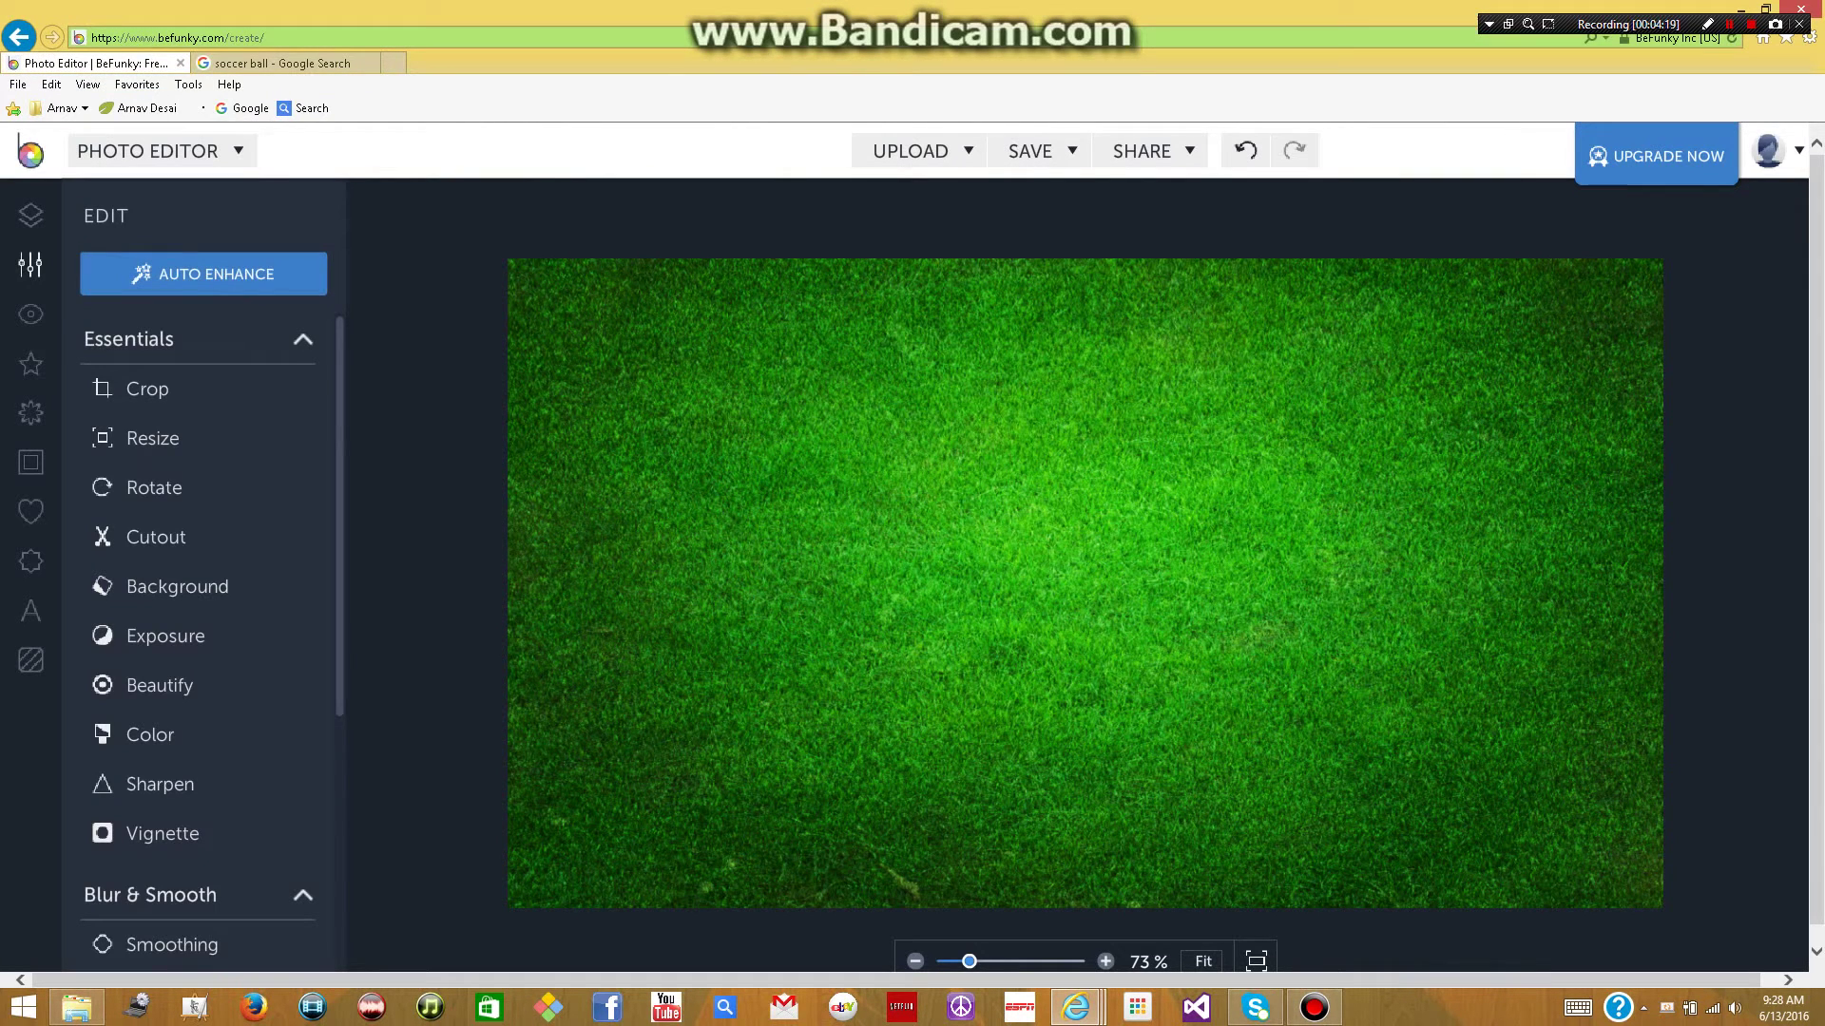
click(30, 215)
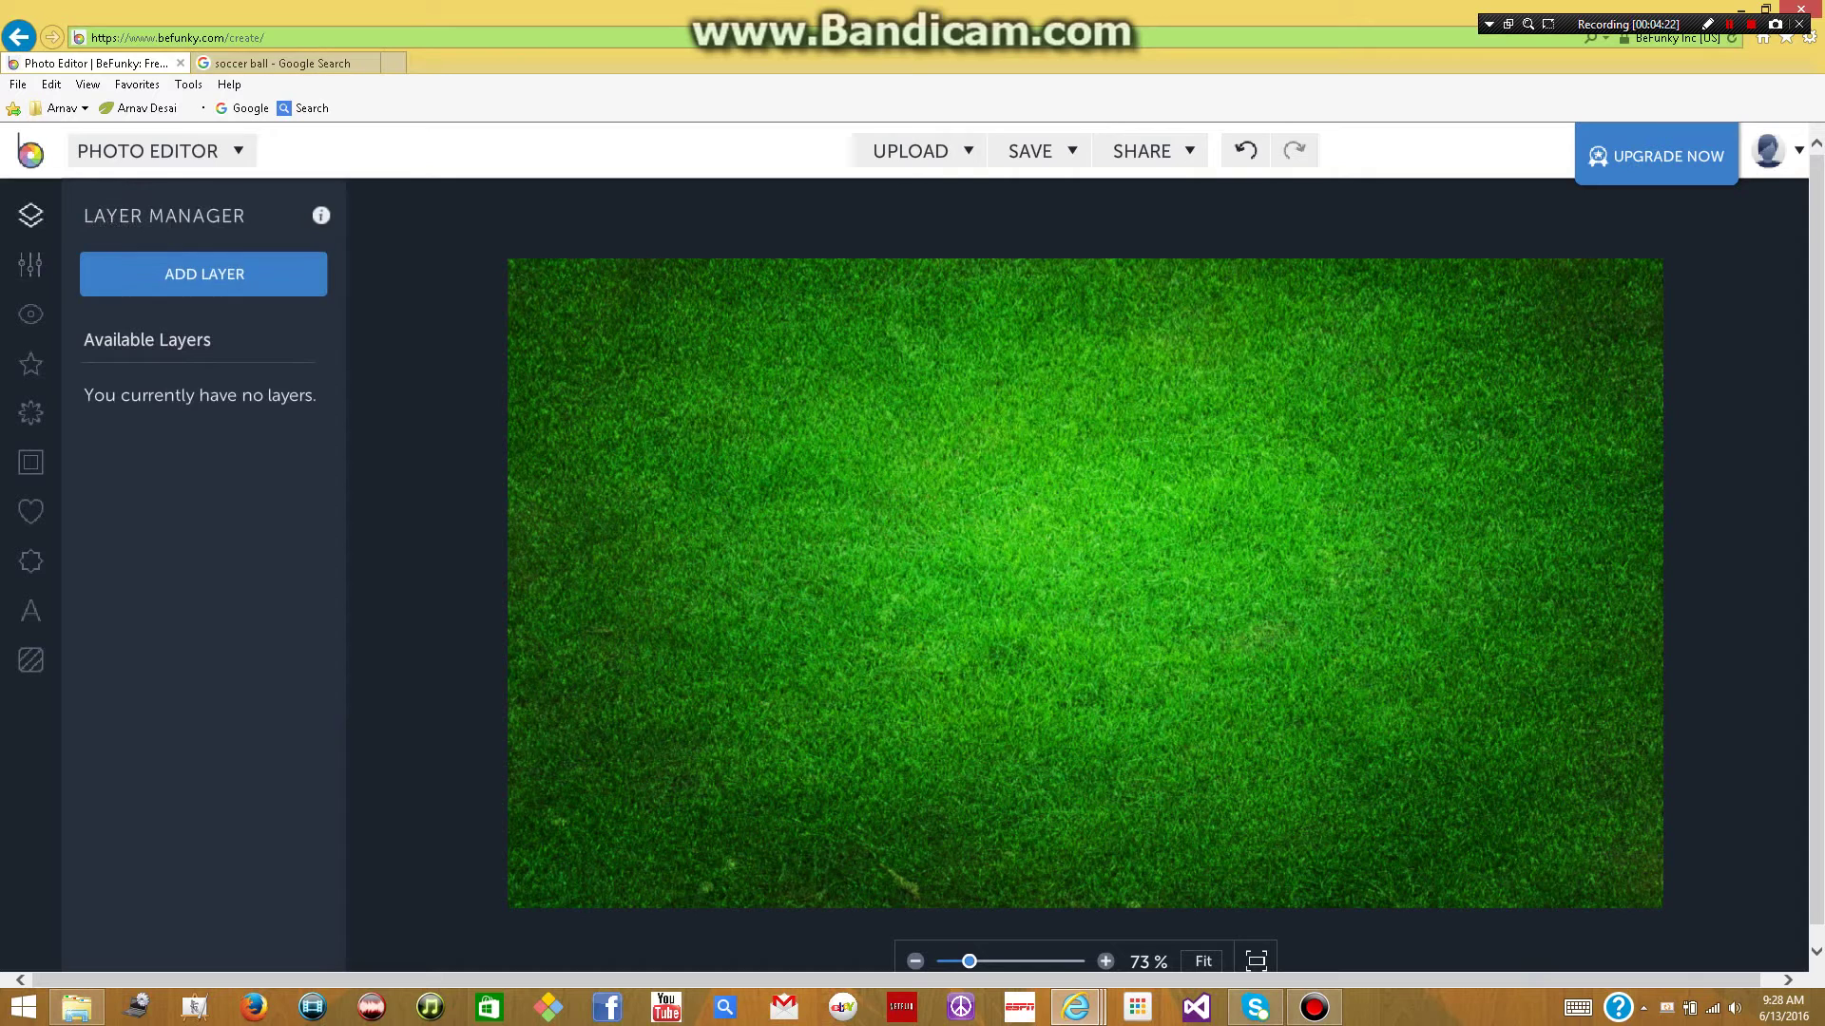
click(203, 273)
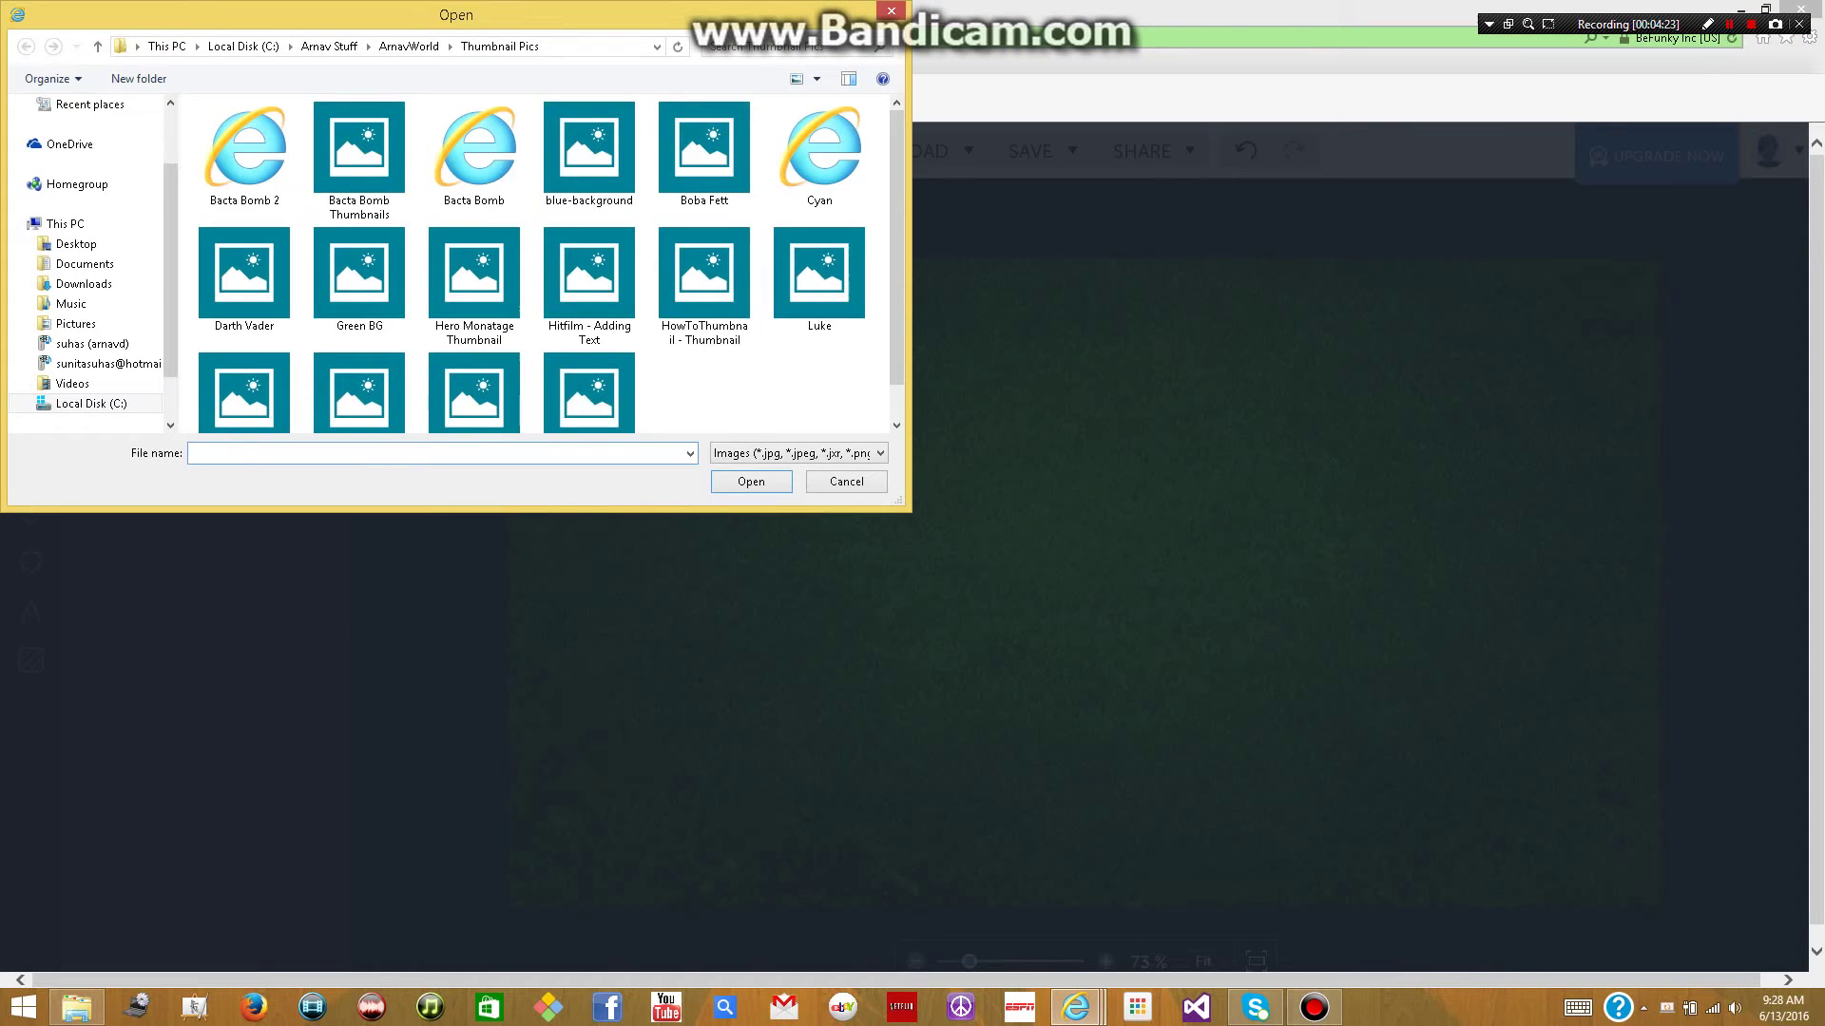
scroll(705, 276, down, 1)
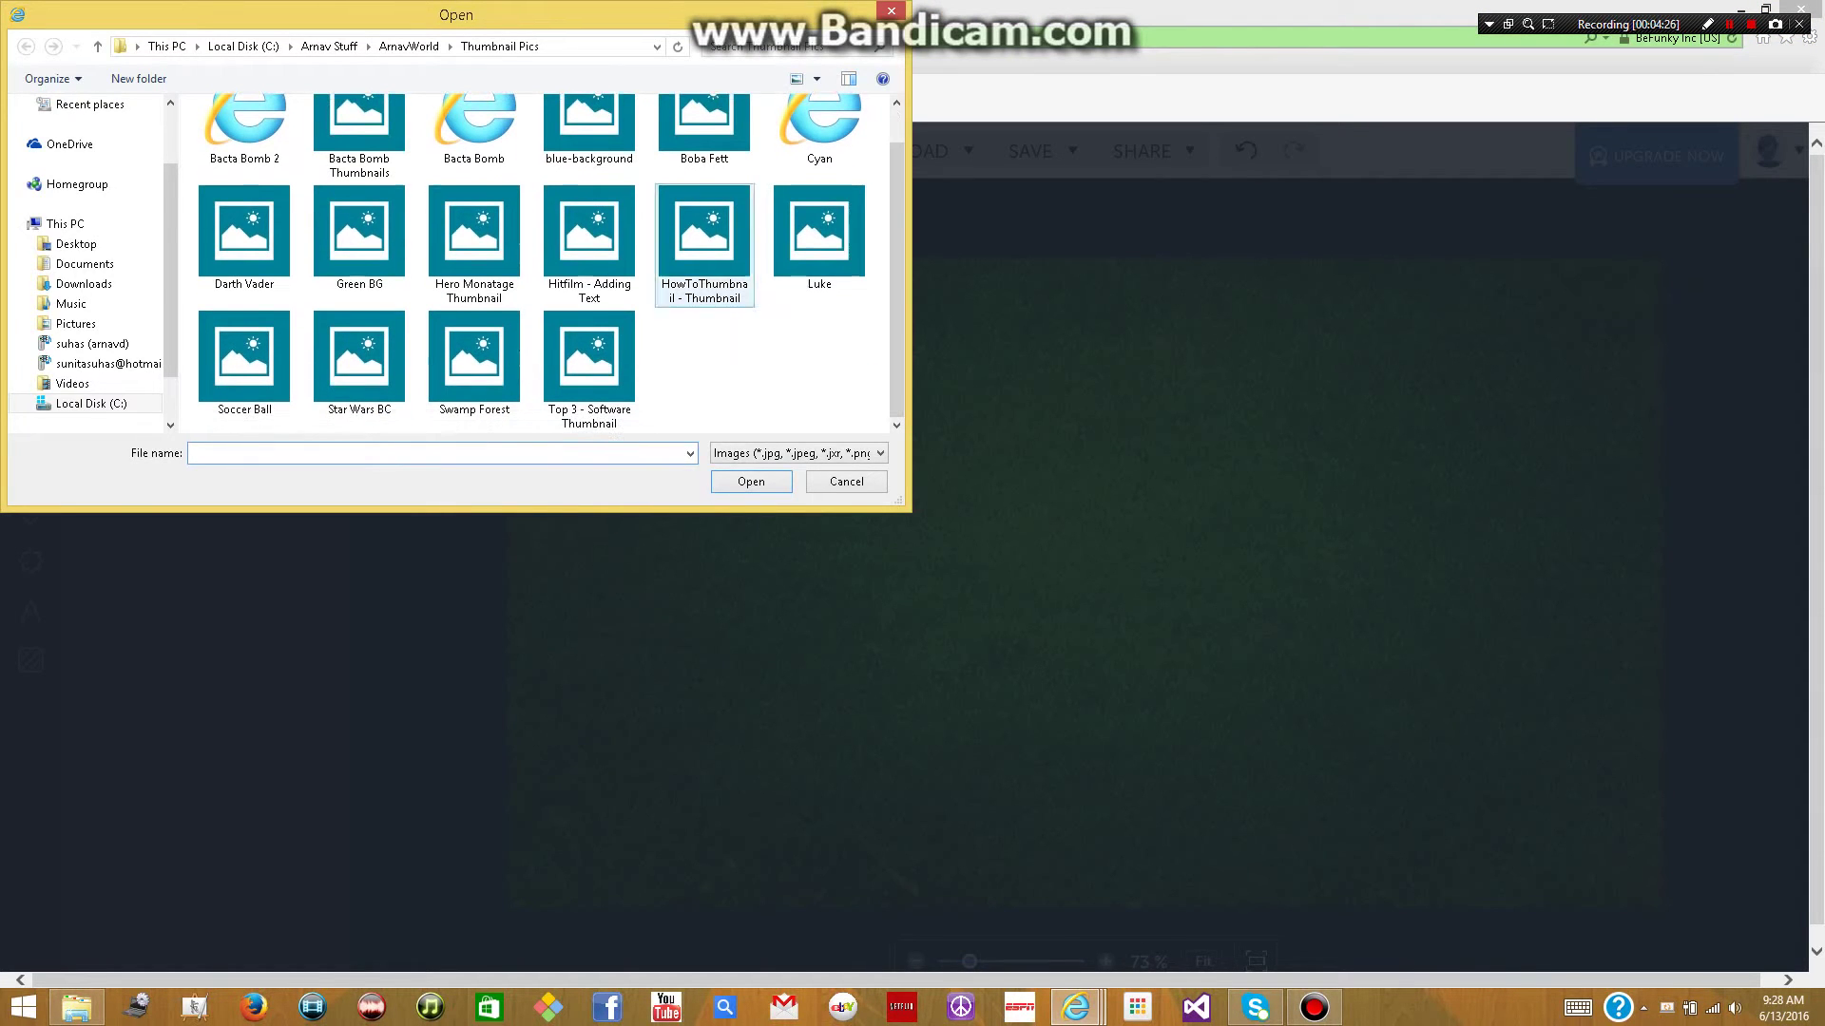
double_click(244, 356)
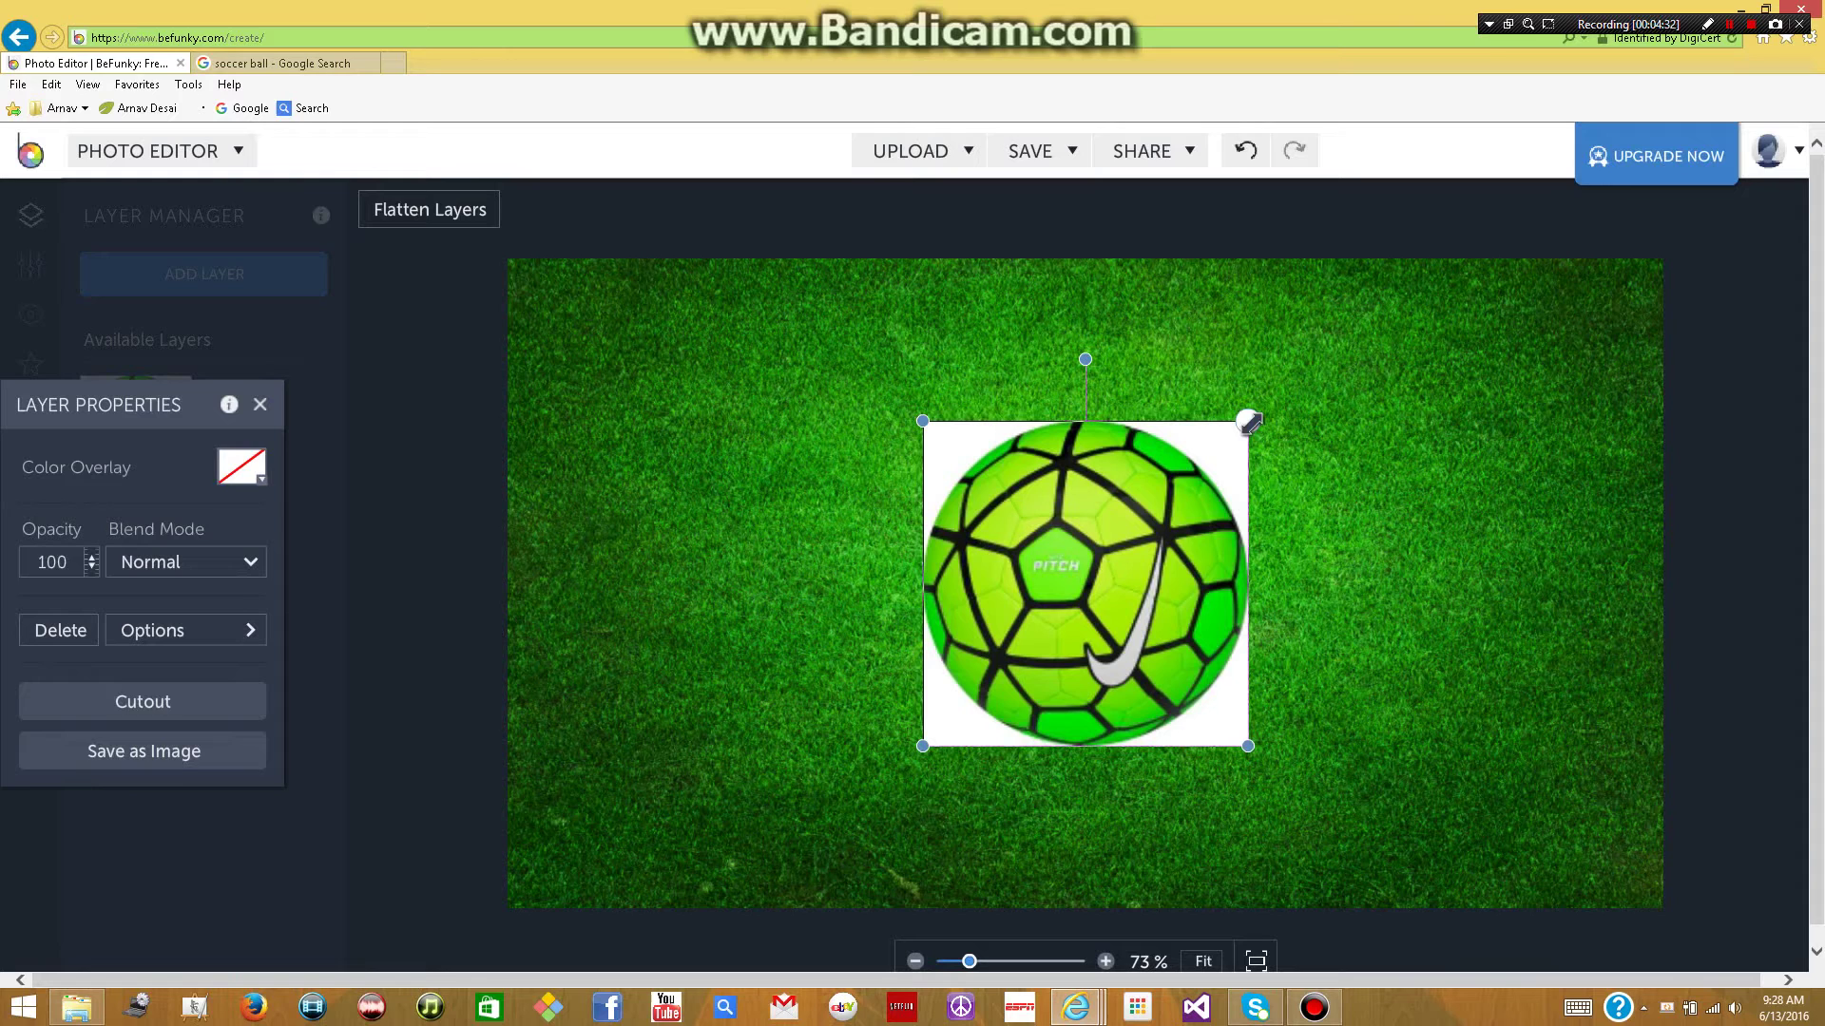
- Open and cancel the cutout of the green ball layer, then remove the ball from the canvas
click(142, 701)
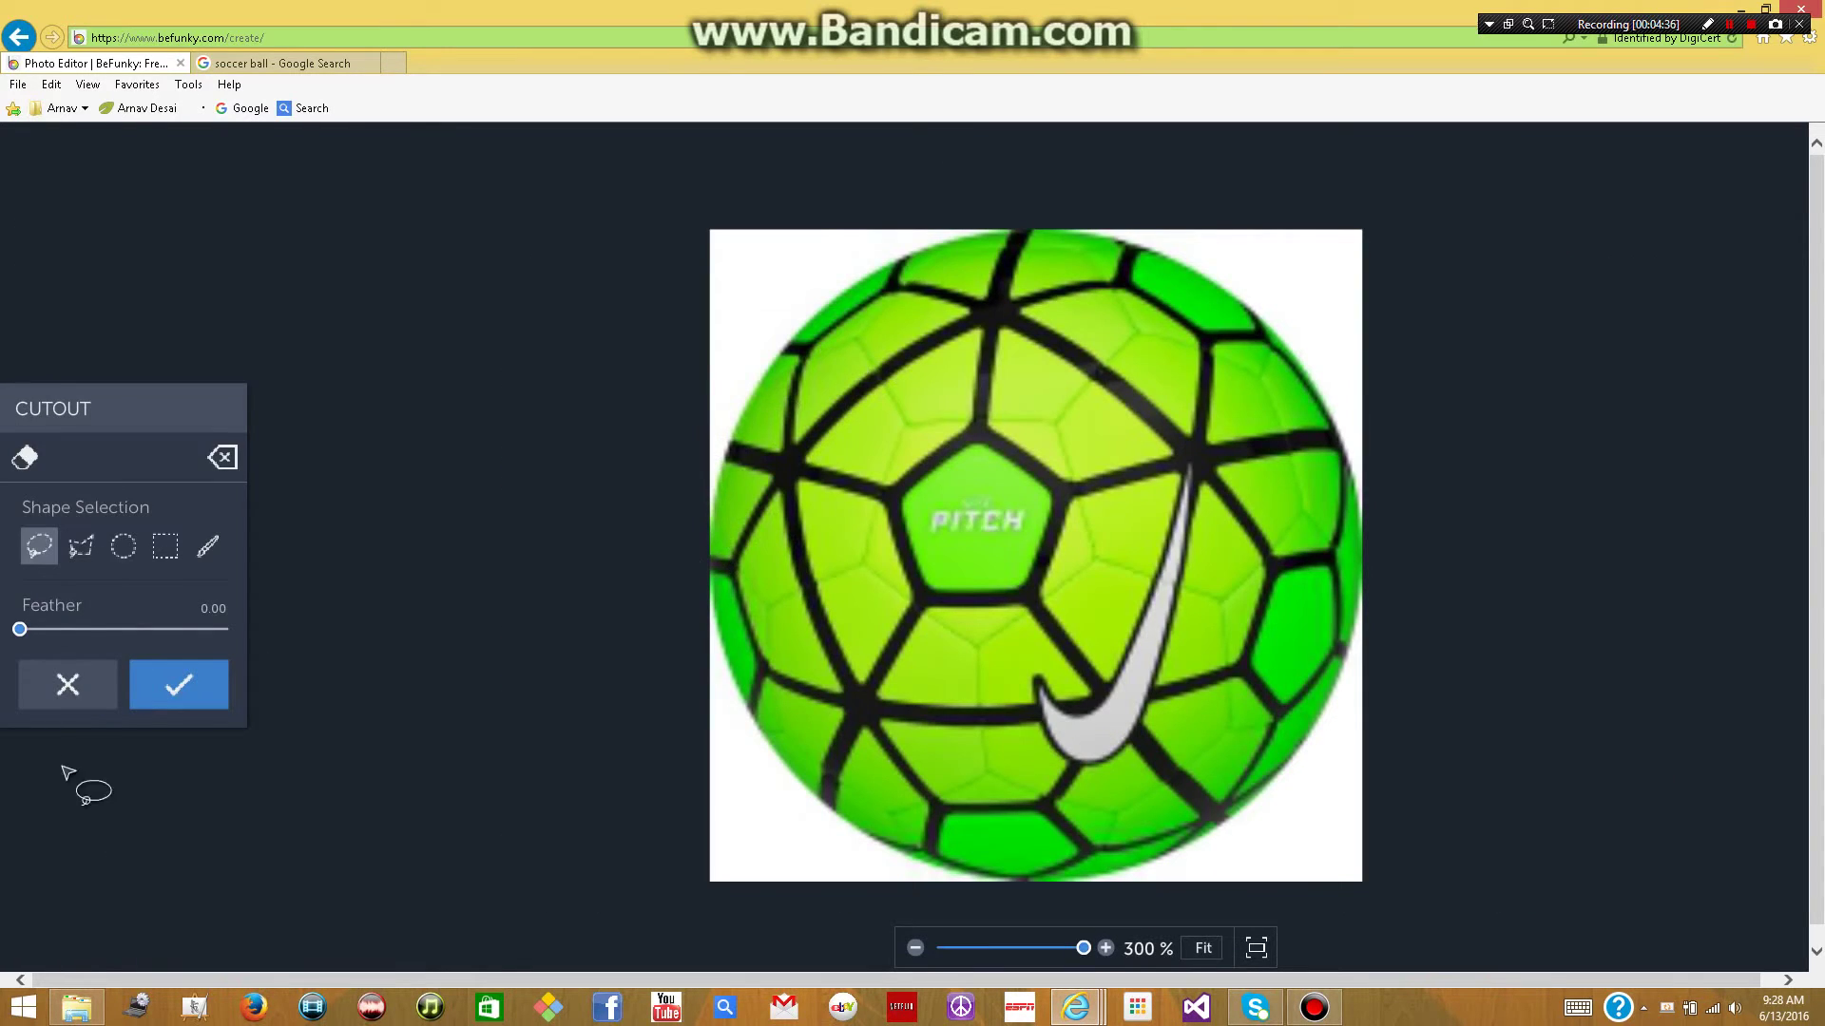
click(68, 684)
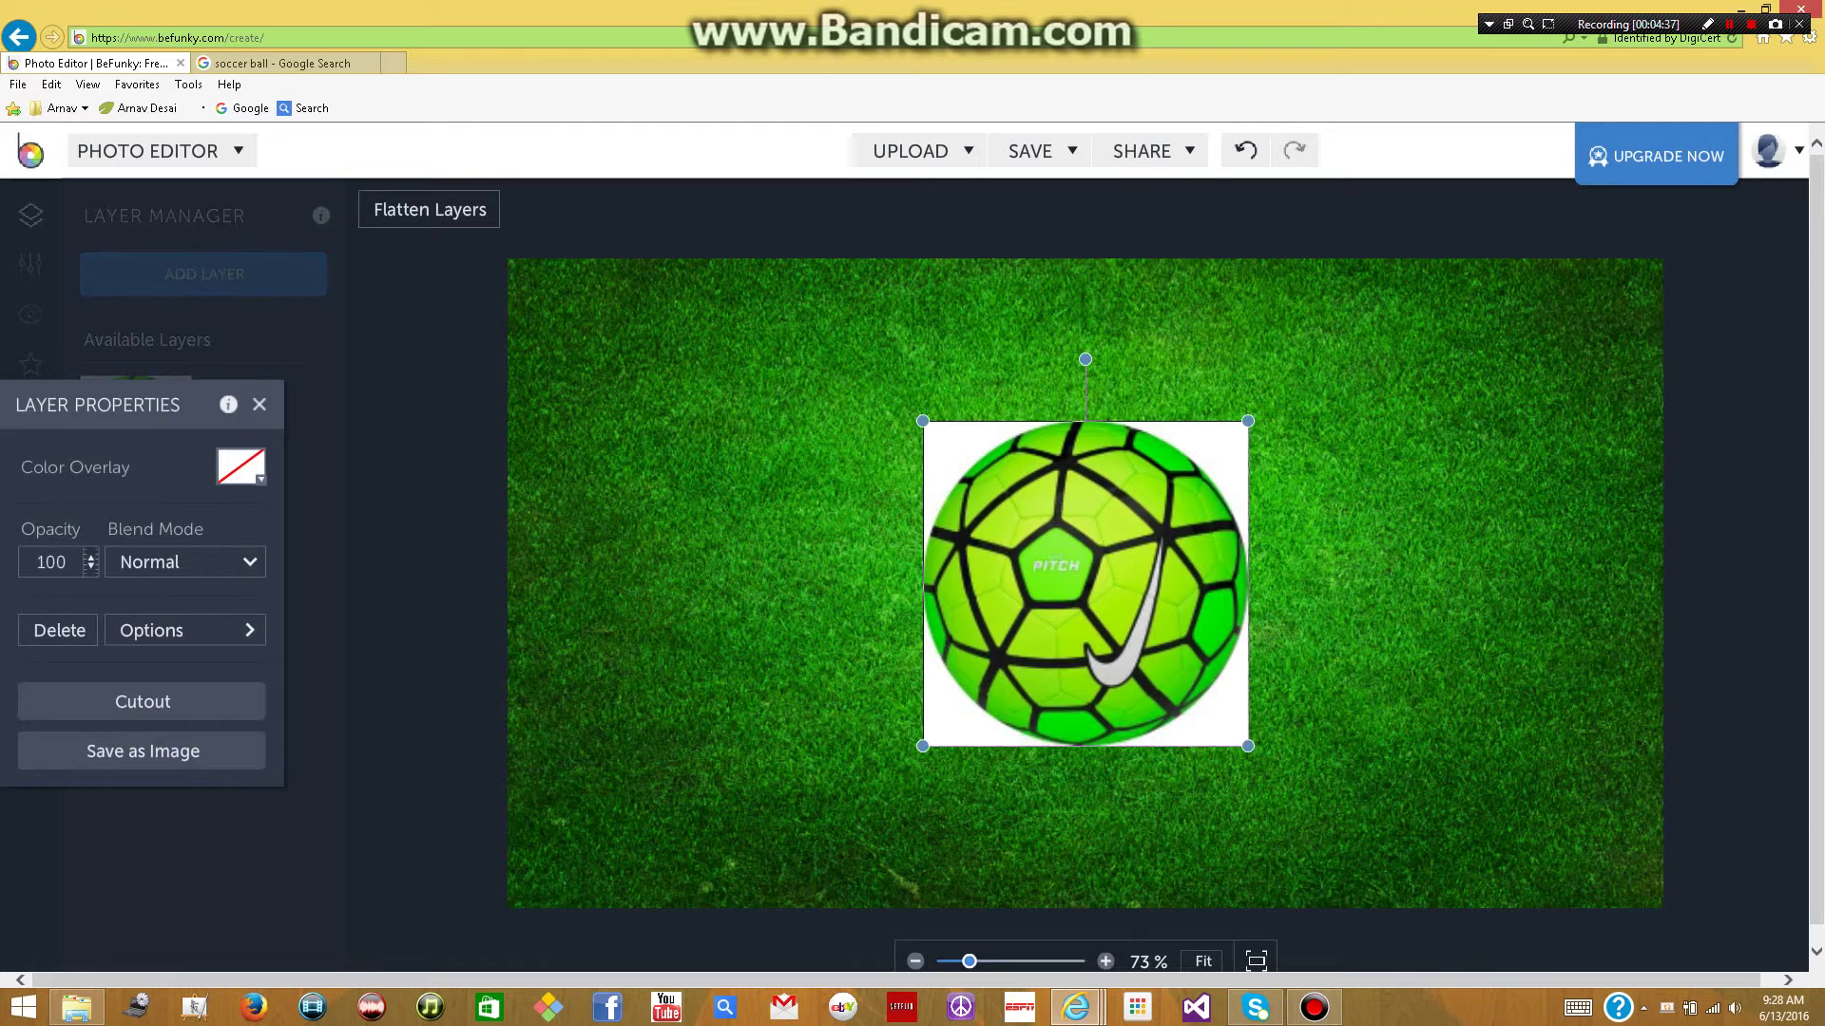
drag(1086, 584, 989, 561)
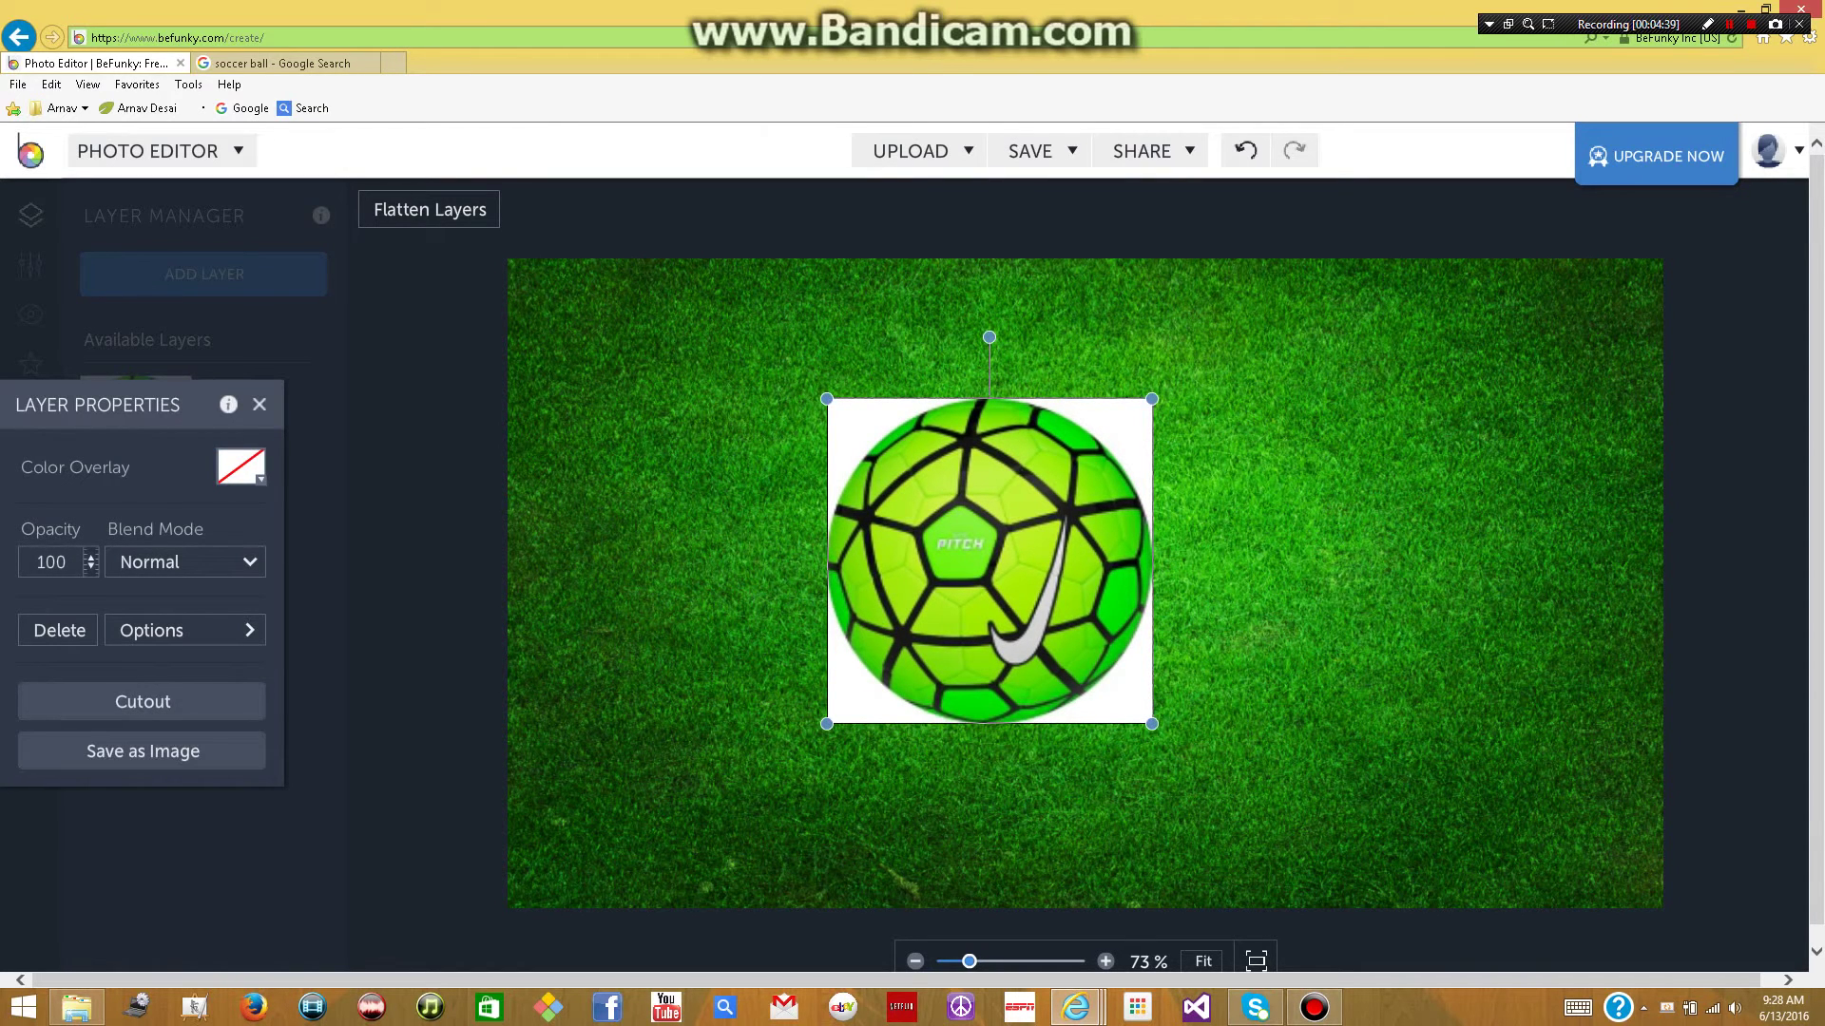
right_click(1031, 521)
click(1065, 533)
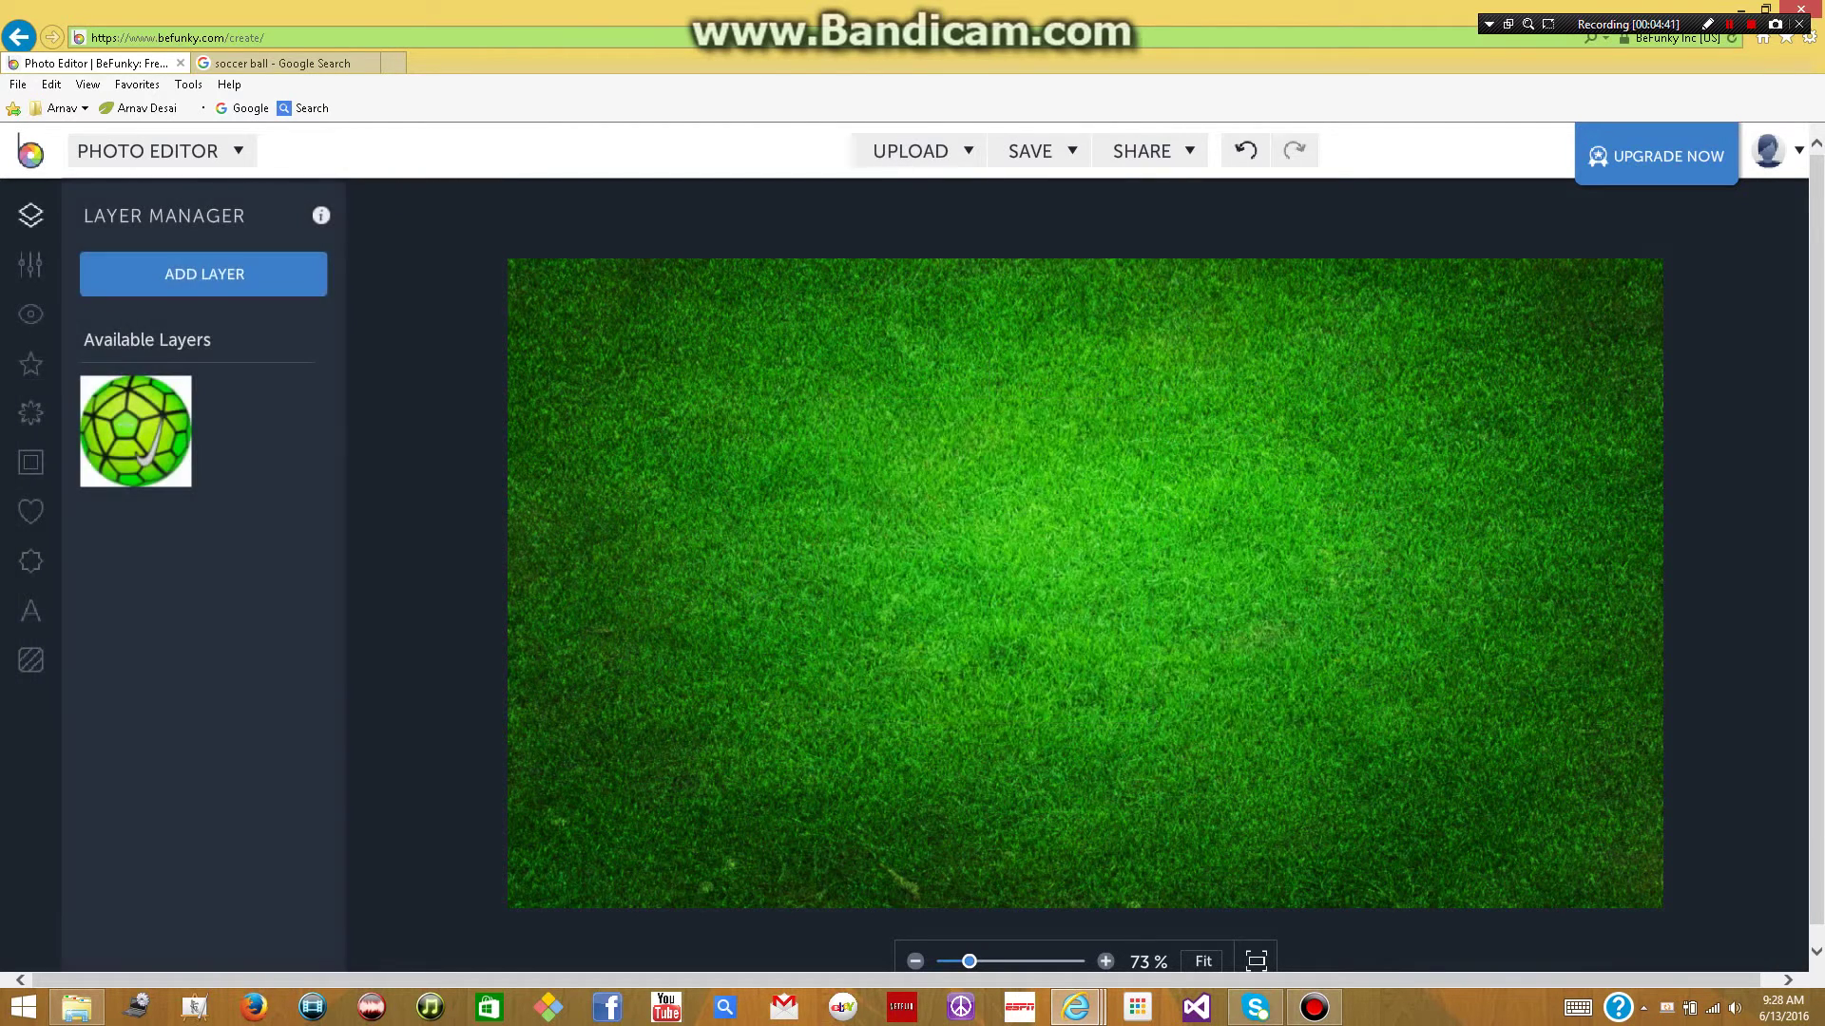
- Return to the Google Images results and preview the black-and-white 677 × 720 soccer ball from pixabay.com instead of the green one
click(275, 62)
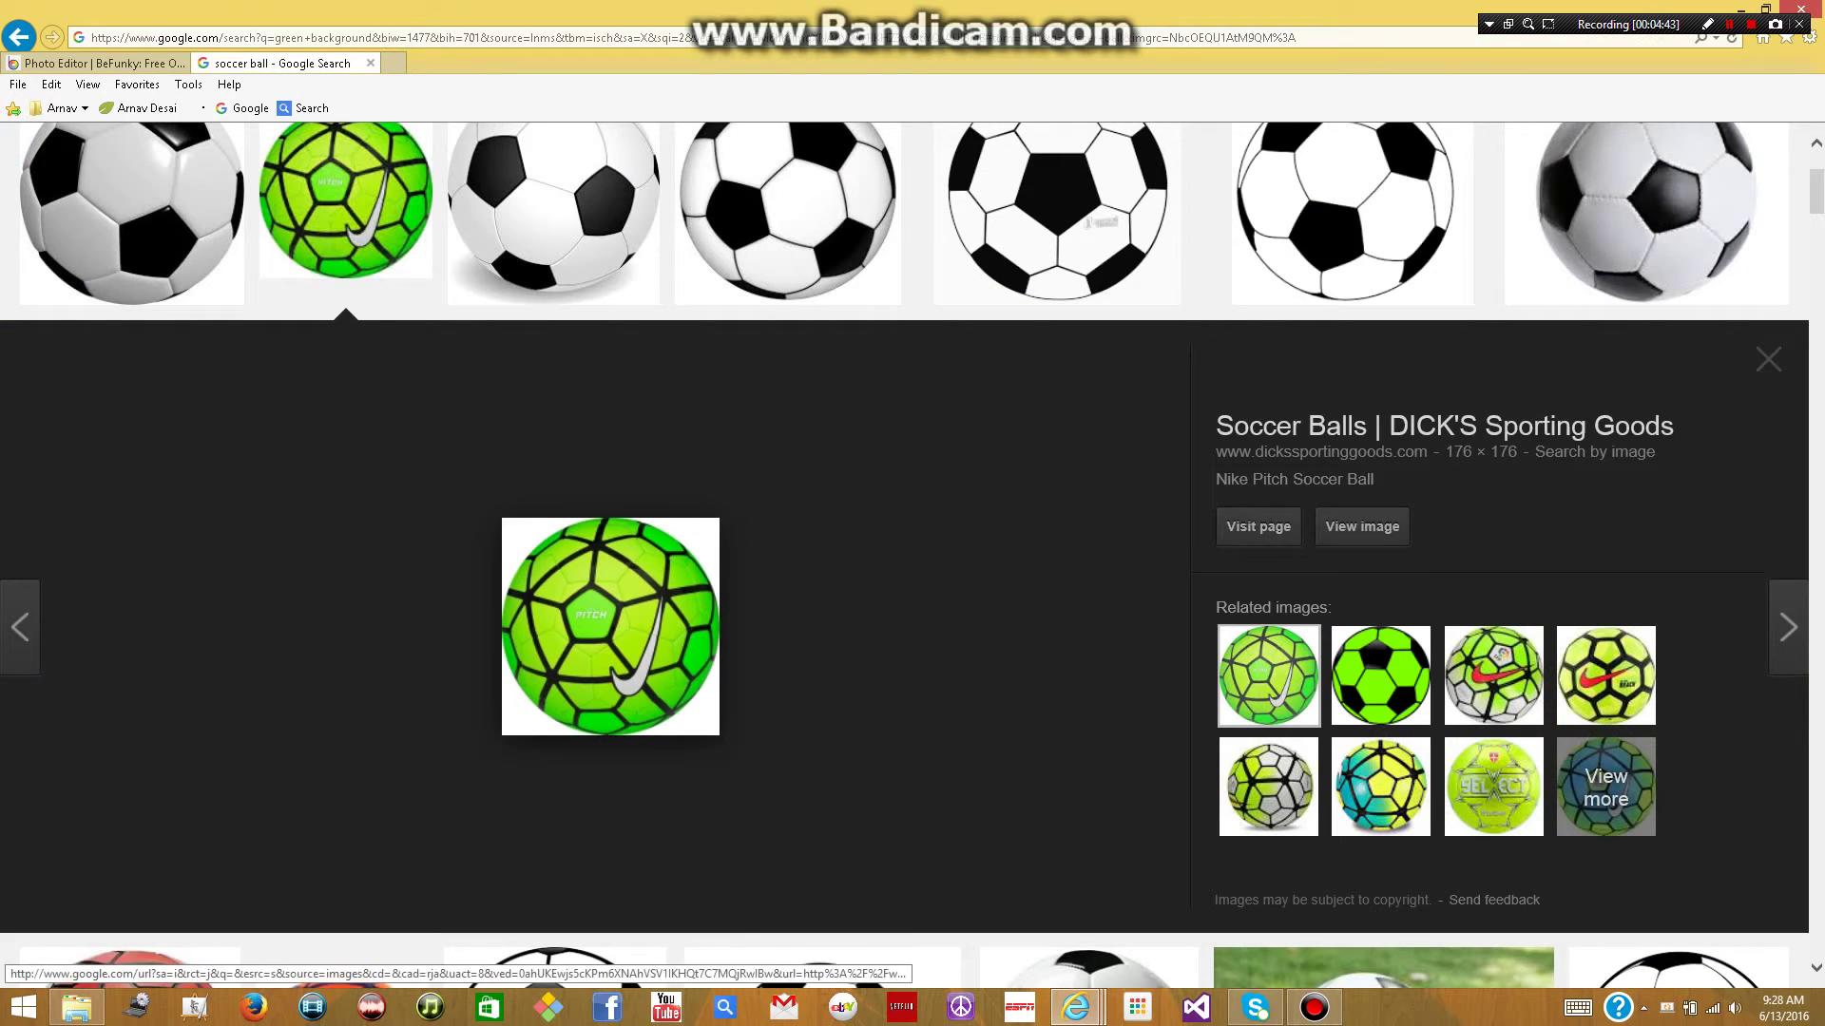
click(1768, 359)
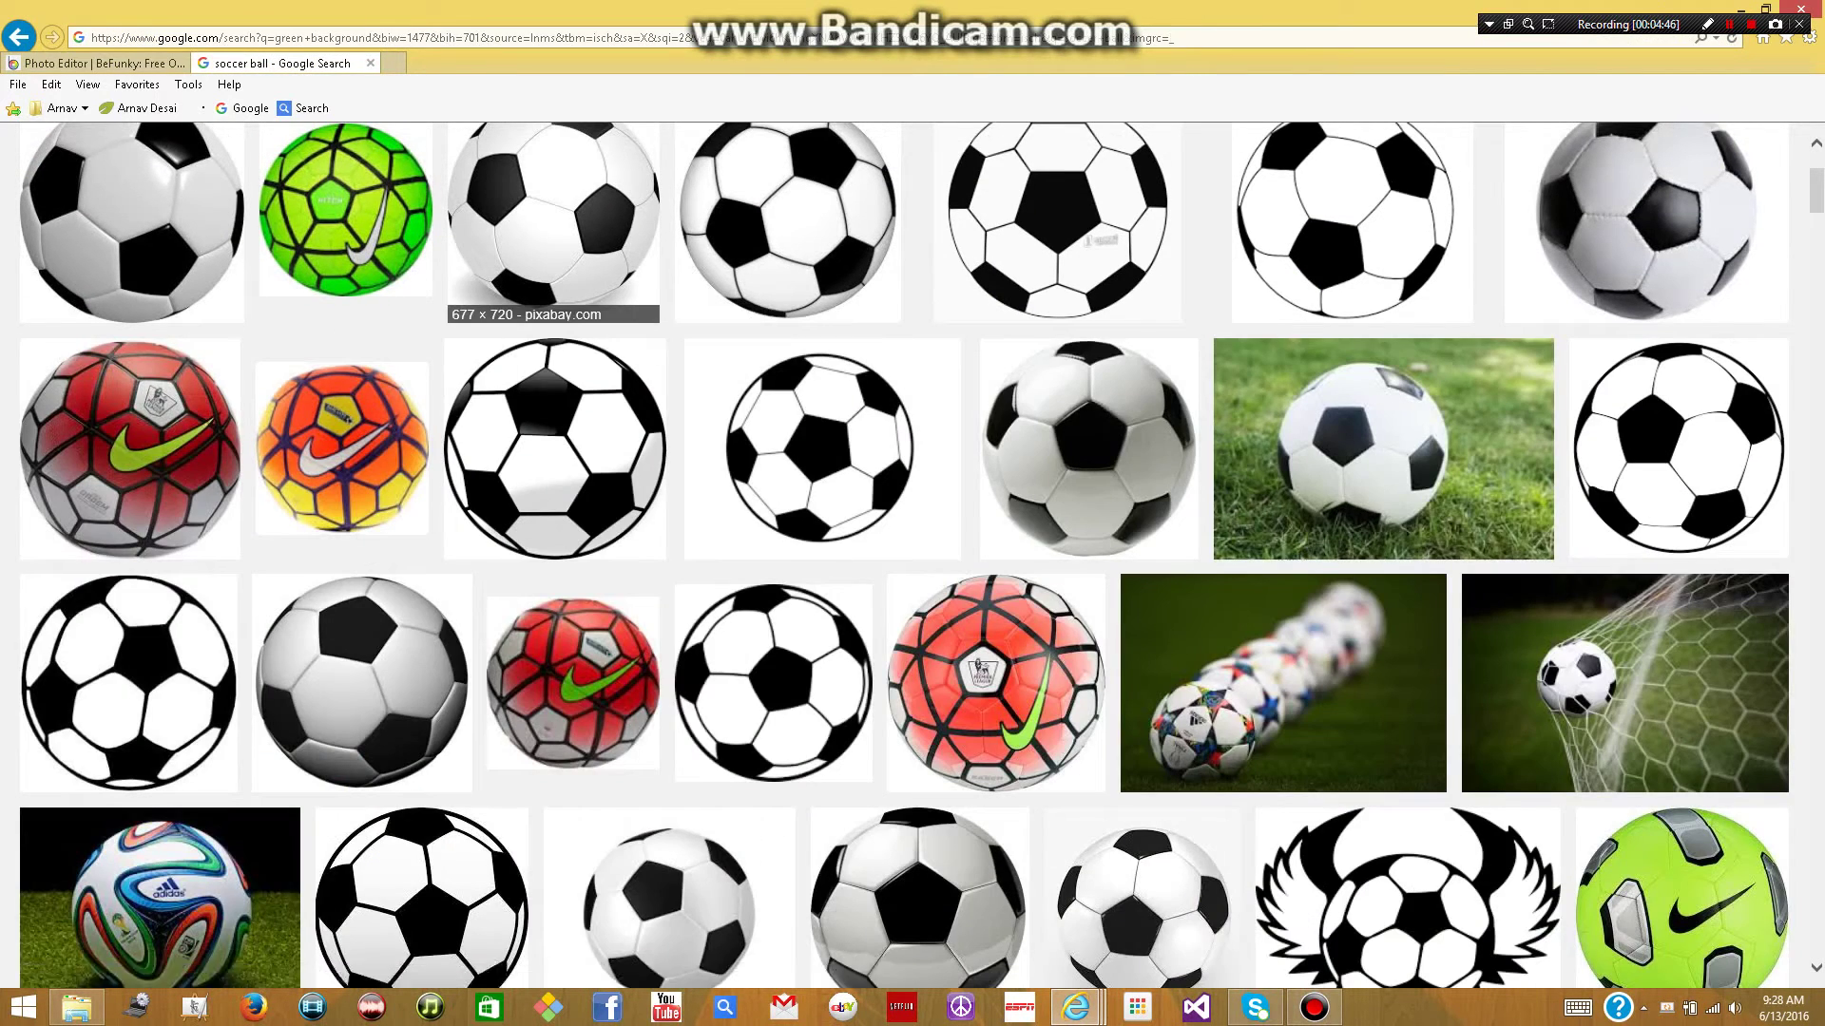
click(553, 213)
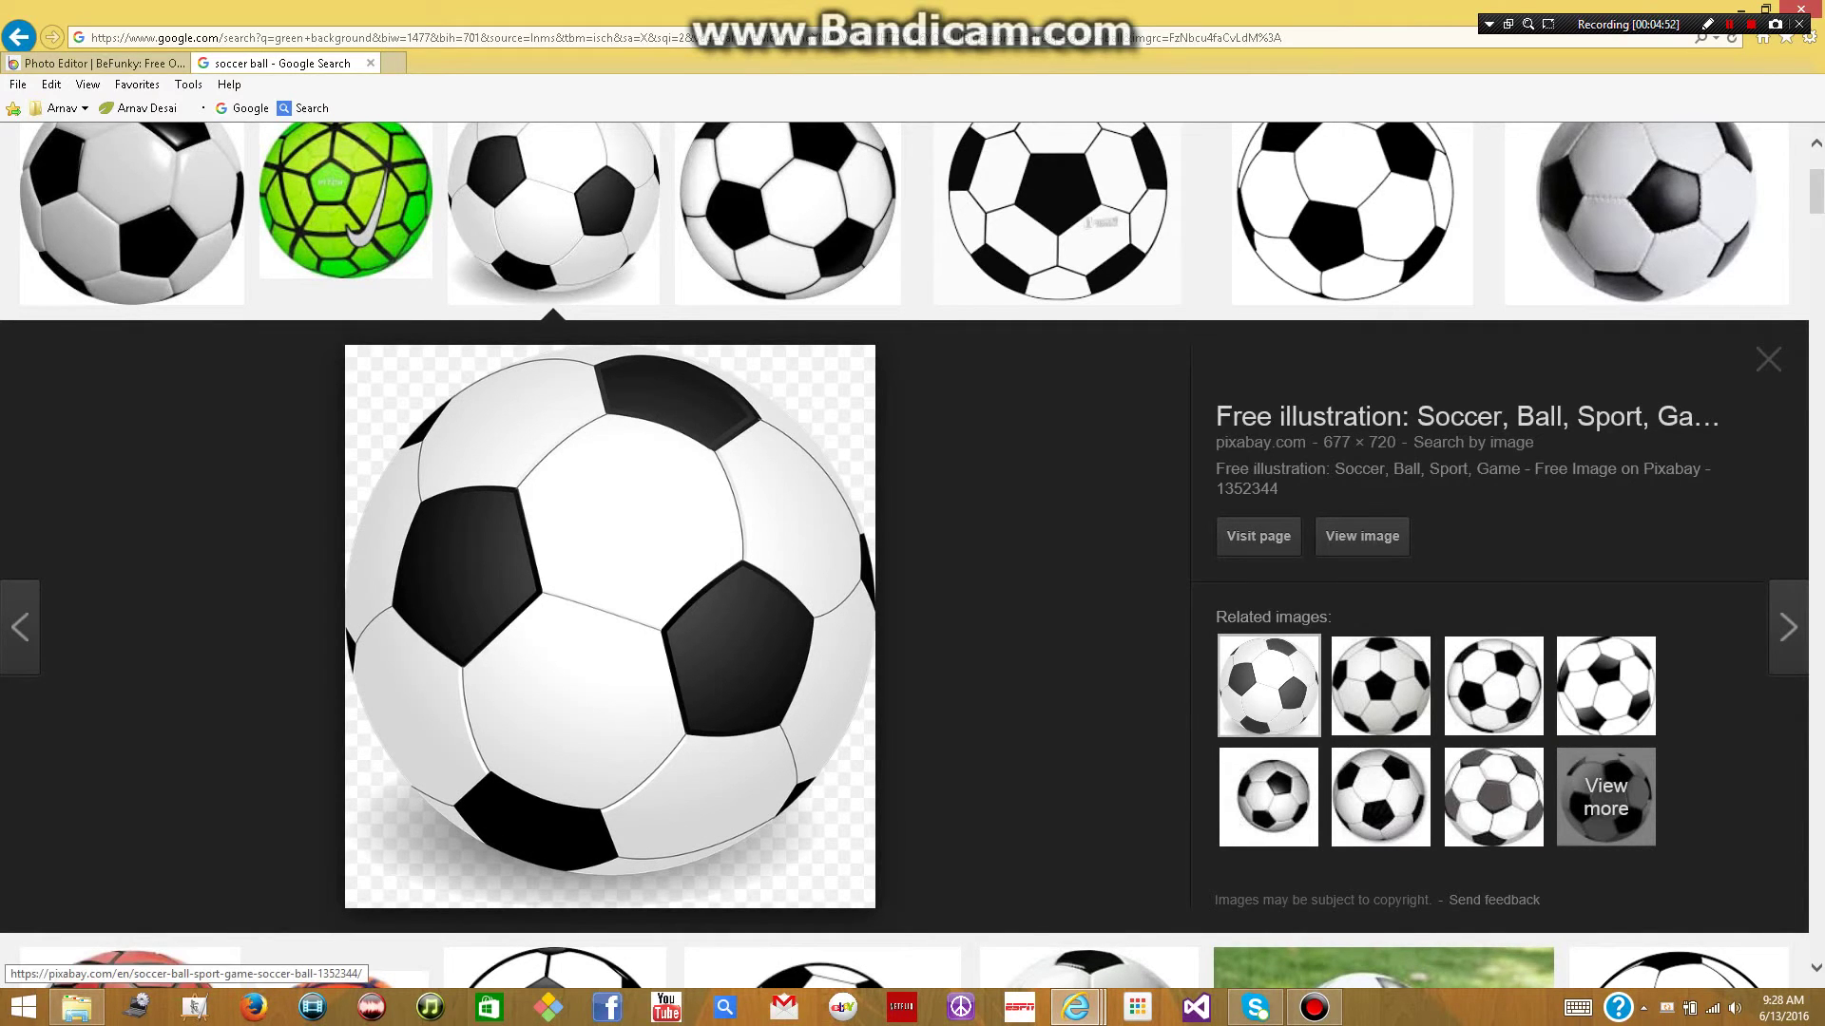
- Start saving the black-and-white ball picture and browse from the local disk to the Thumbnail Pics folder
right_click(409, 602)
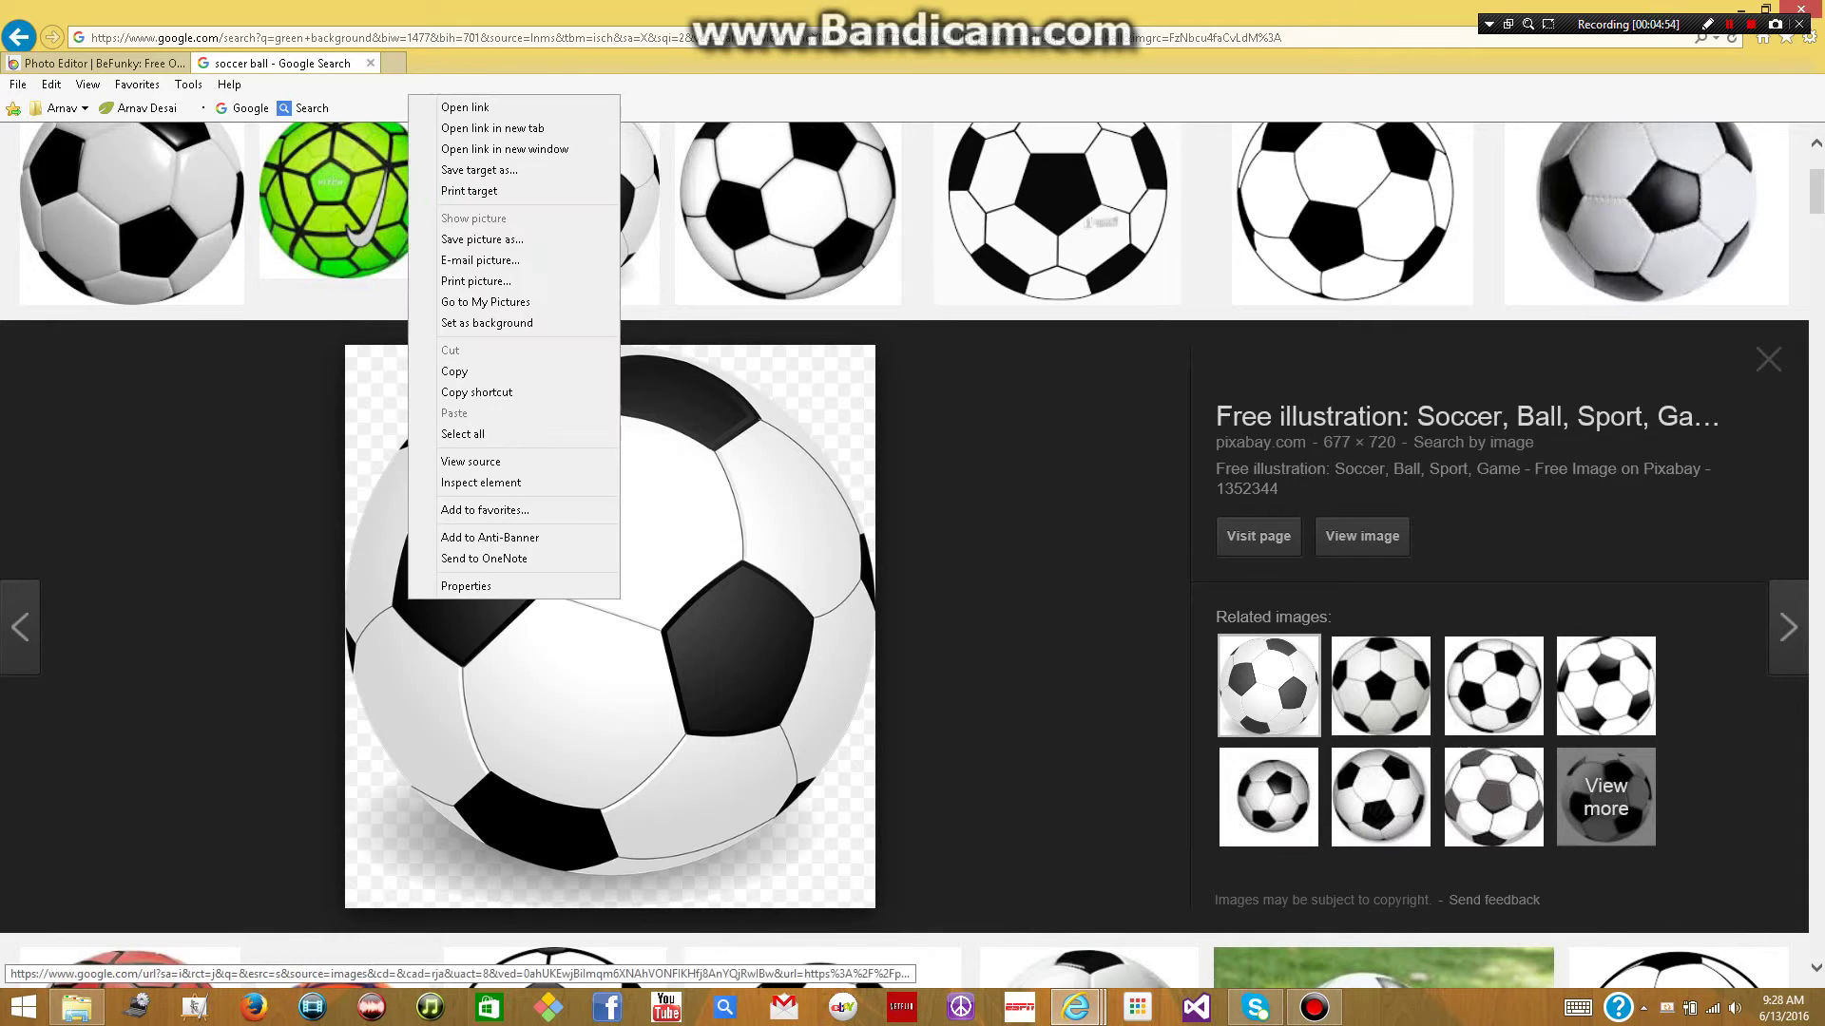
click(466, 230)
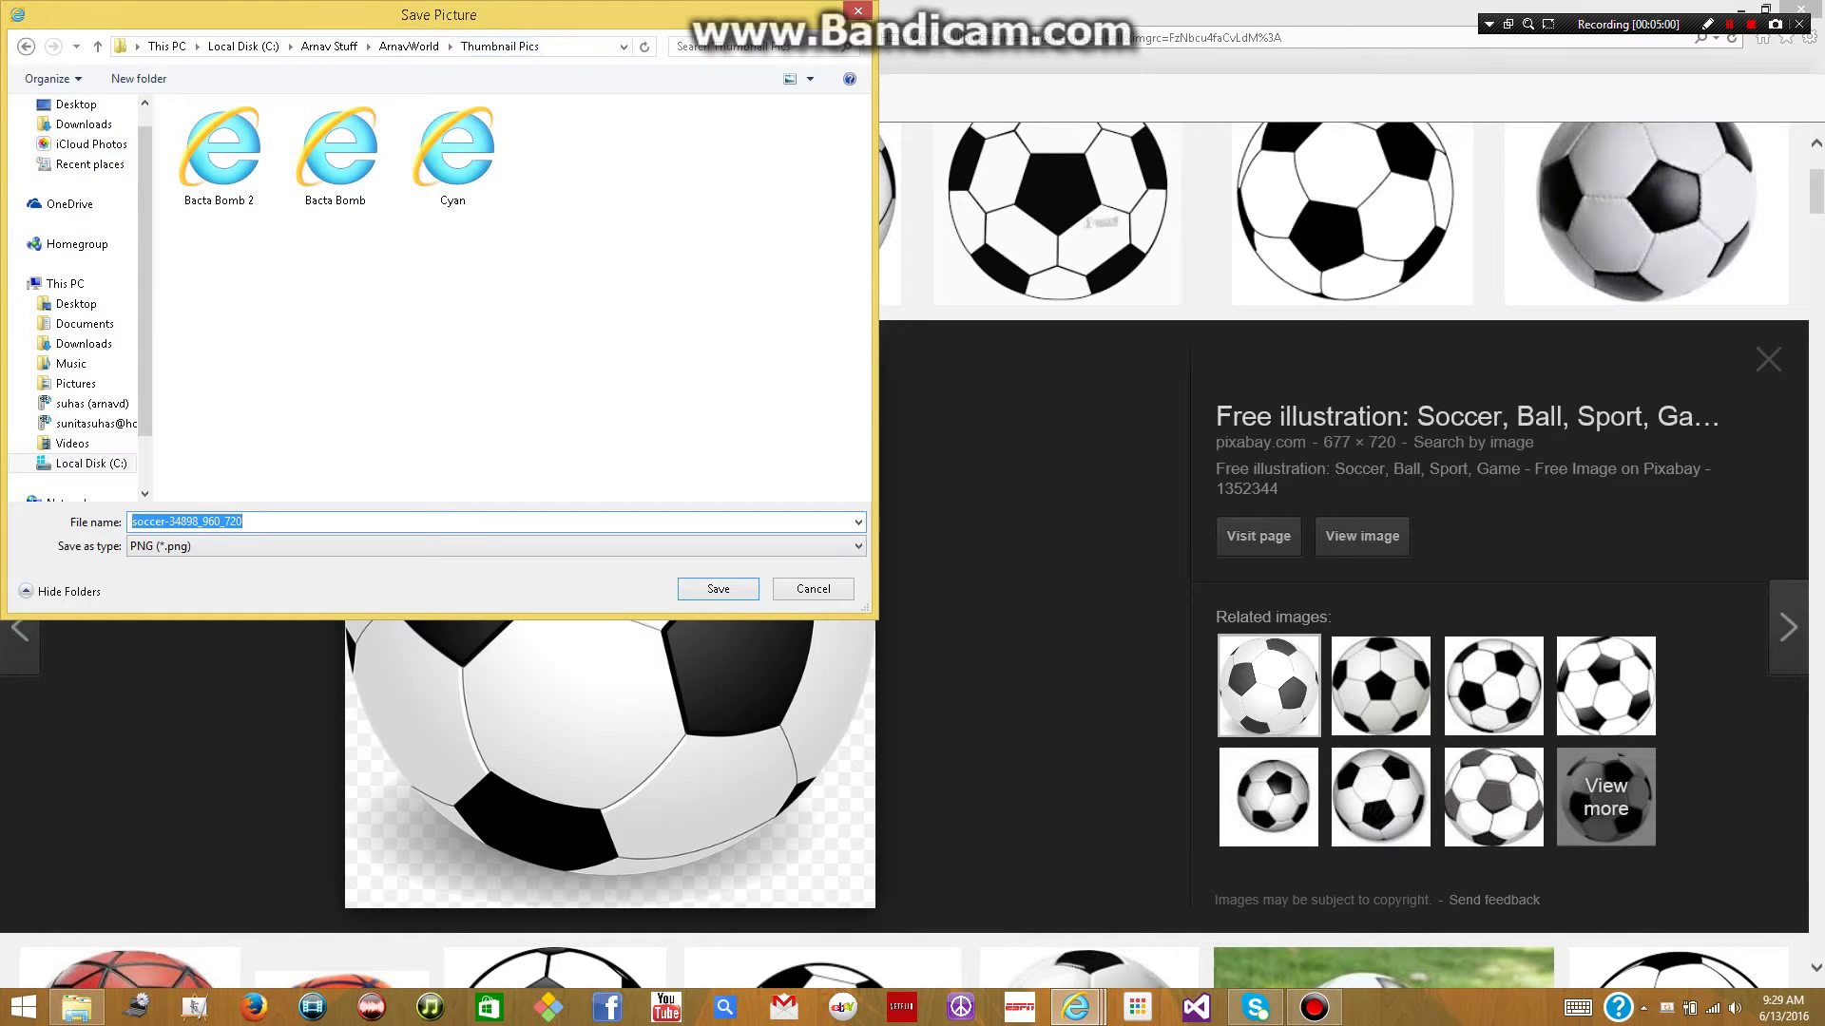
click(90, 462)
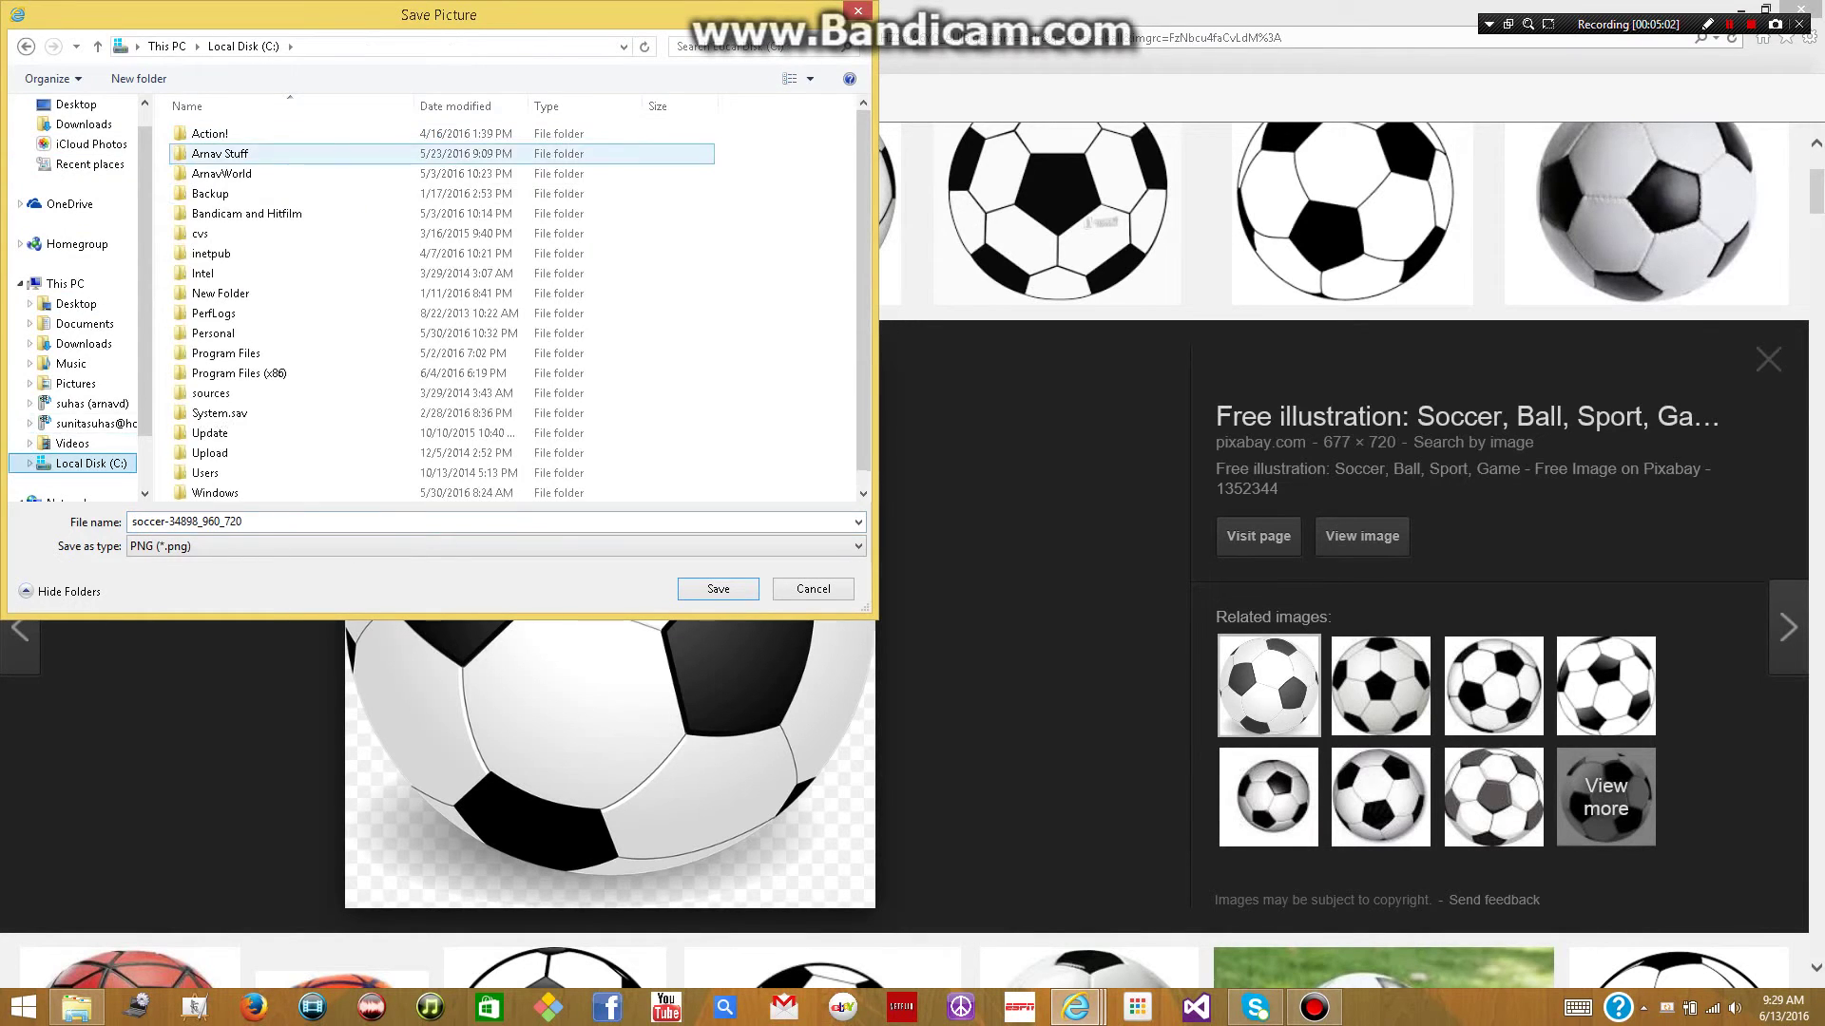
double_click(220, 153)
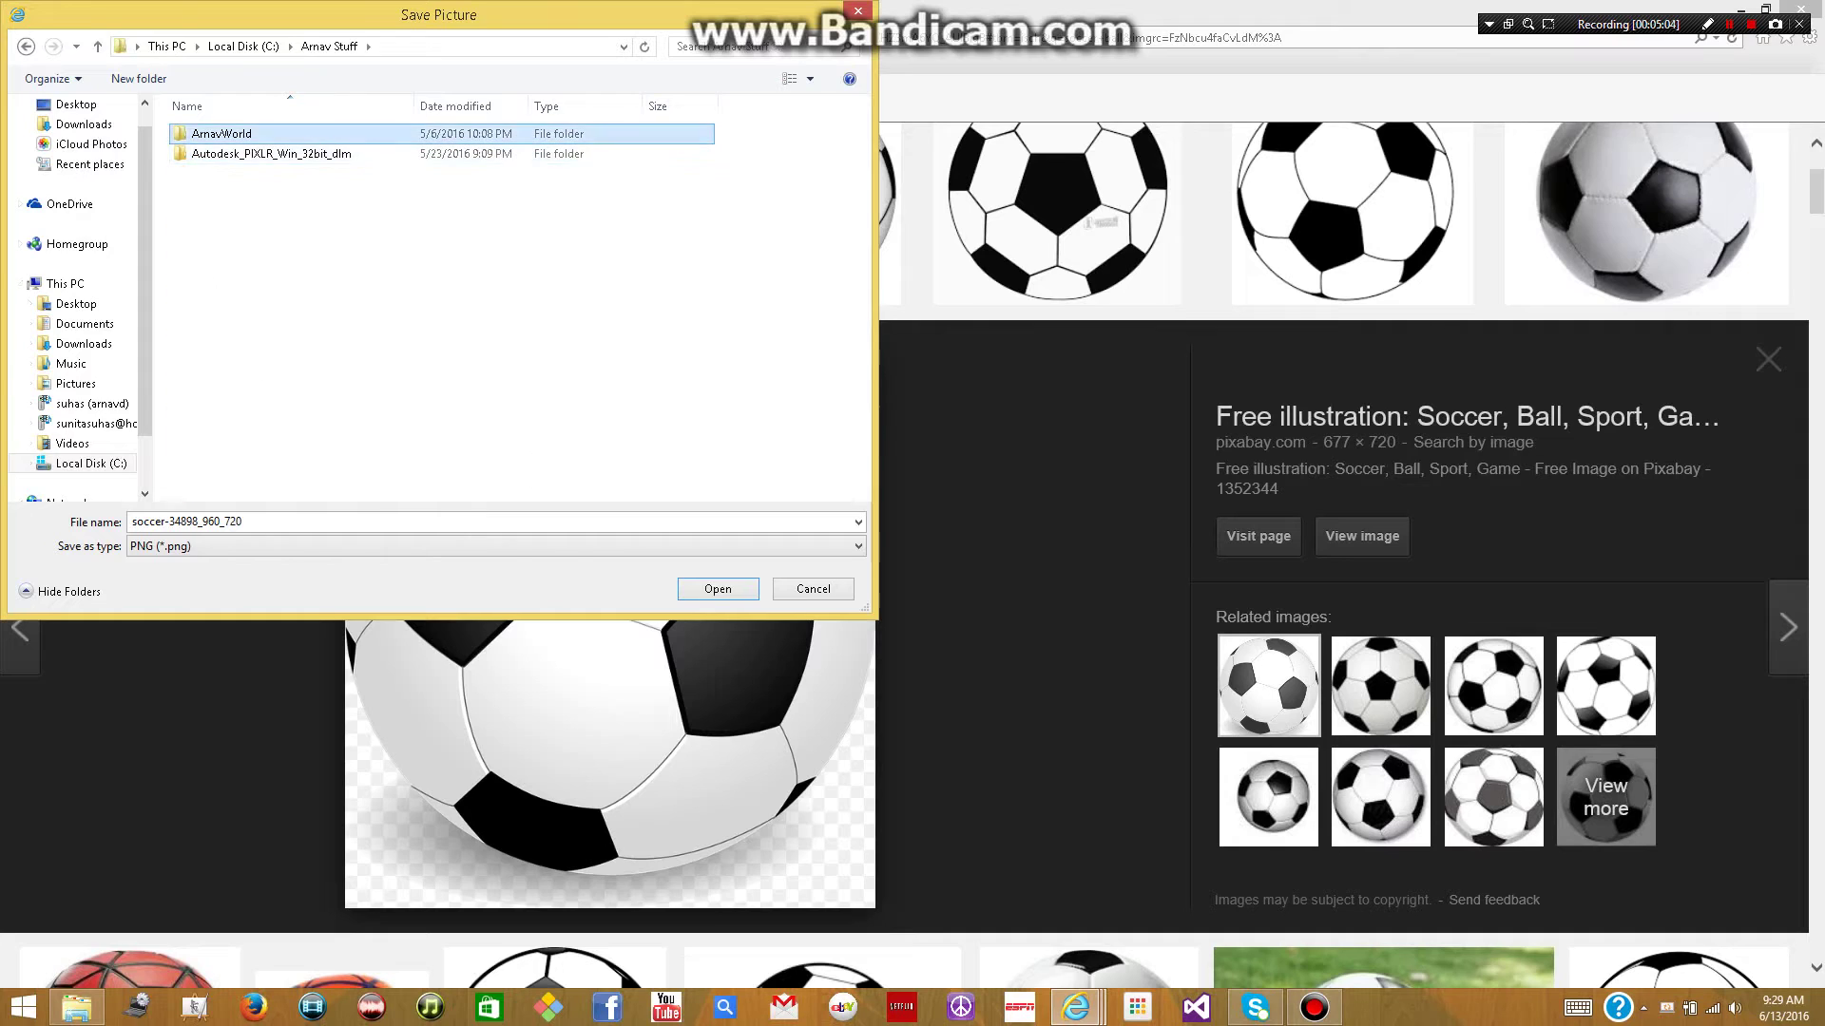
double_click(220, 133)
double_click(231, 312)
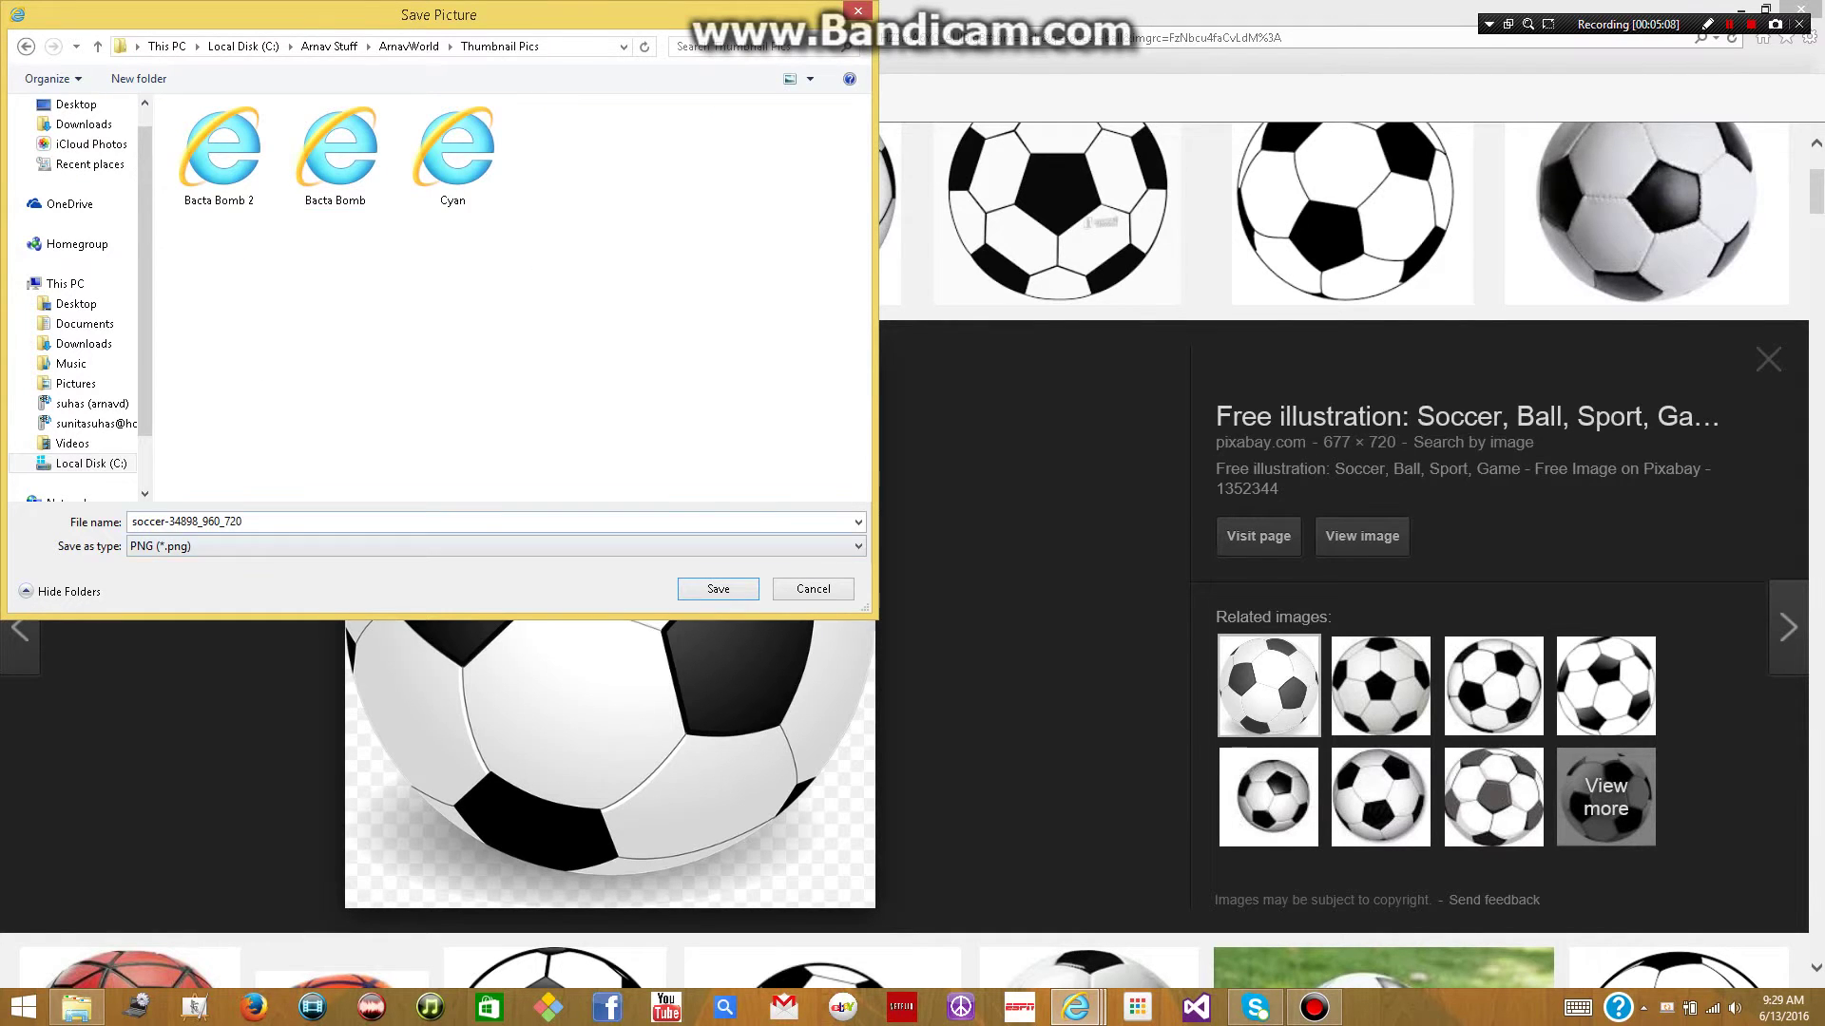
- Name the picture "Soccer Ball 2" and save it as a PNG
click(186, 522)
text(Soccer Bakk)
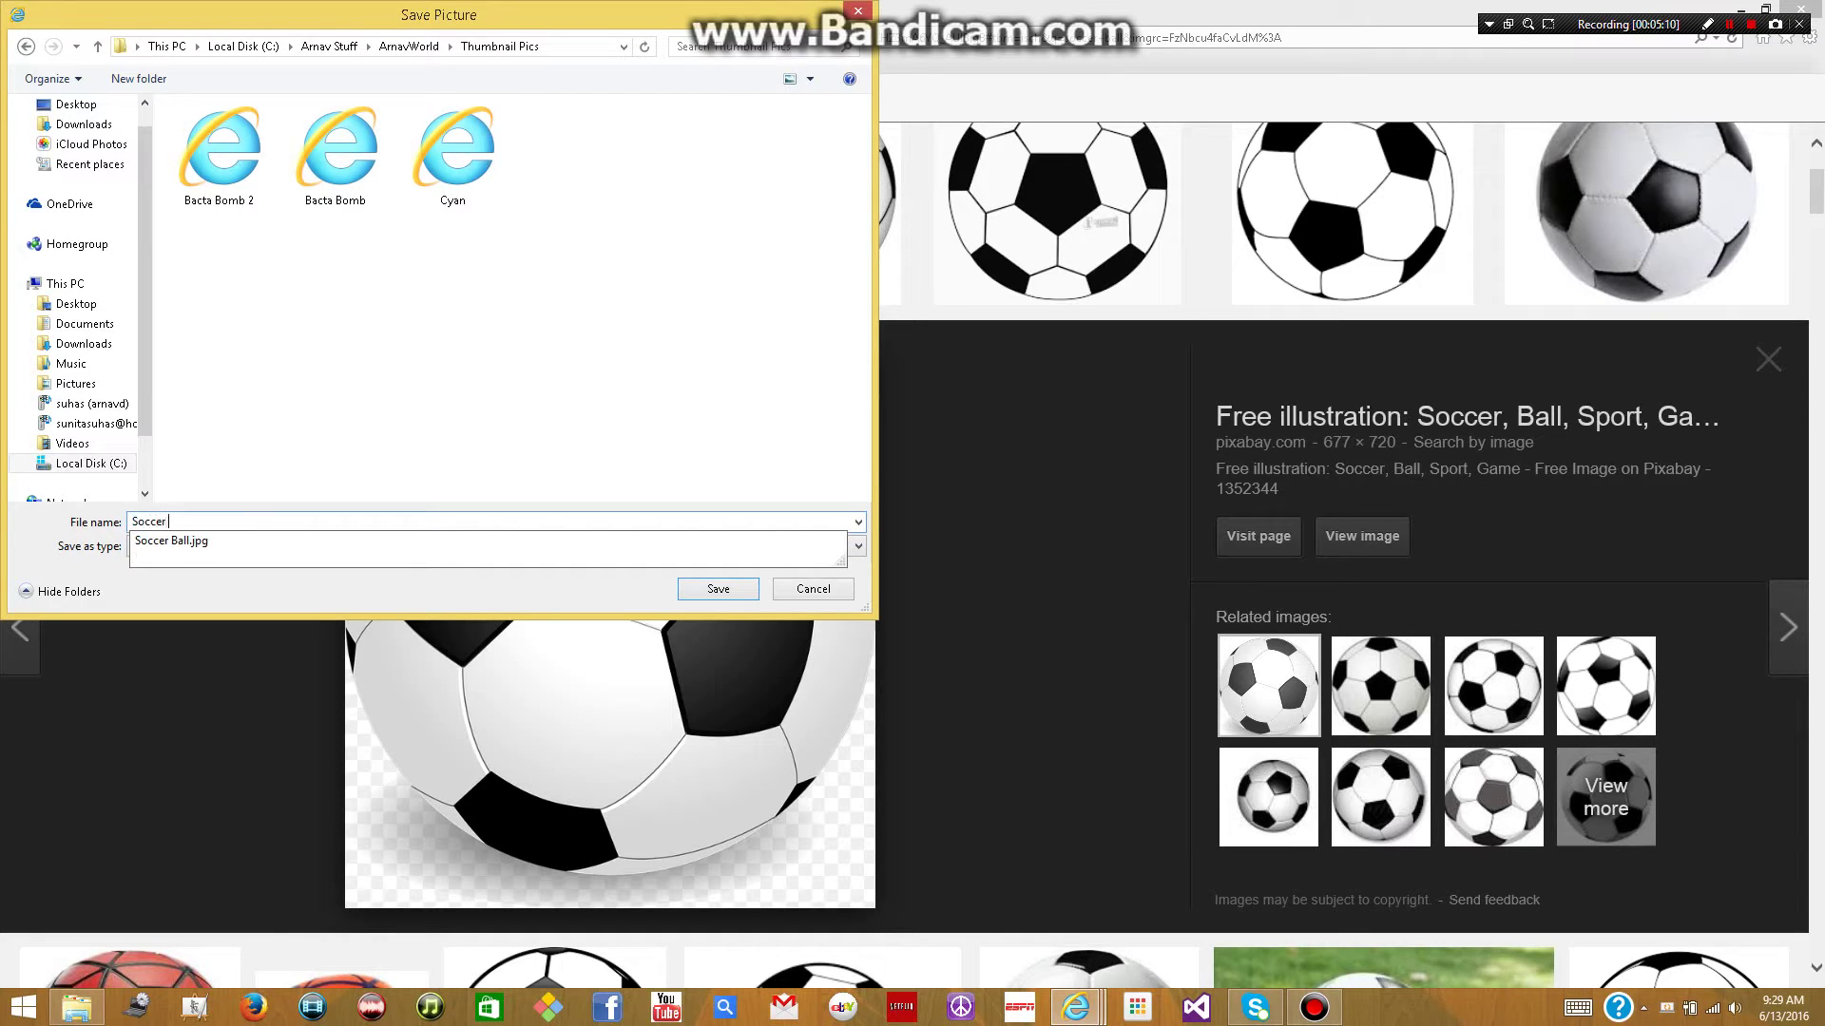
key(BackSpace)
key(BackSpace)
text(ll 2)
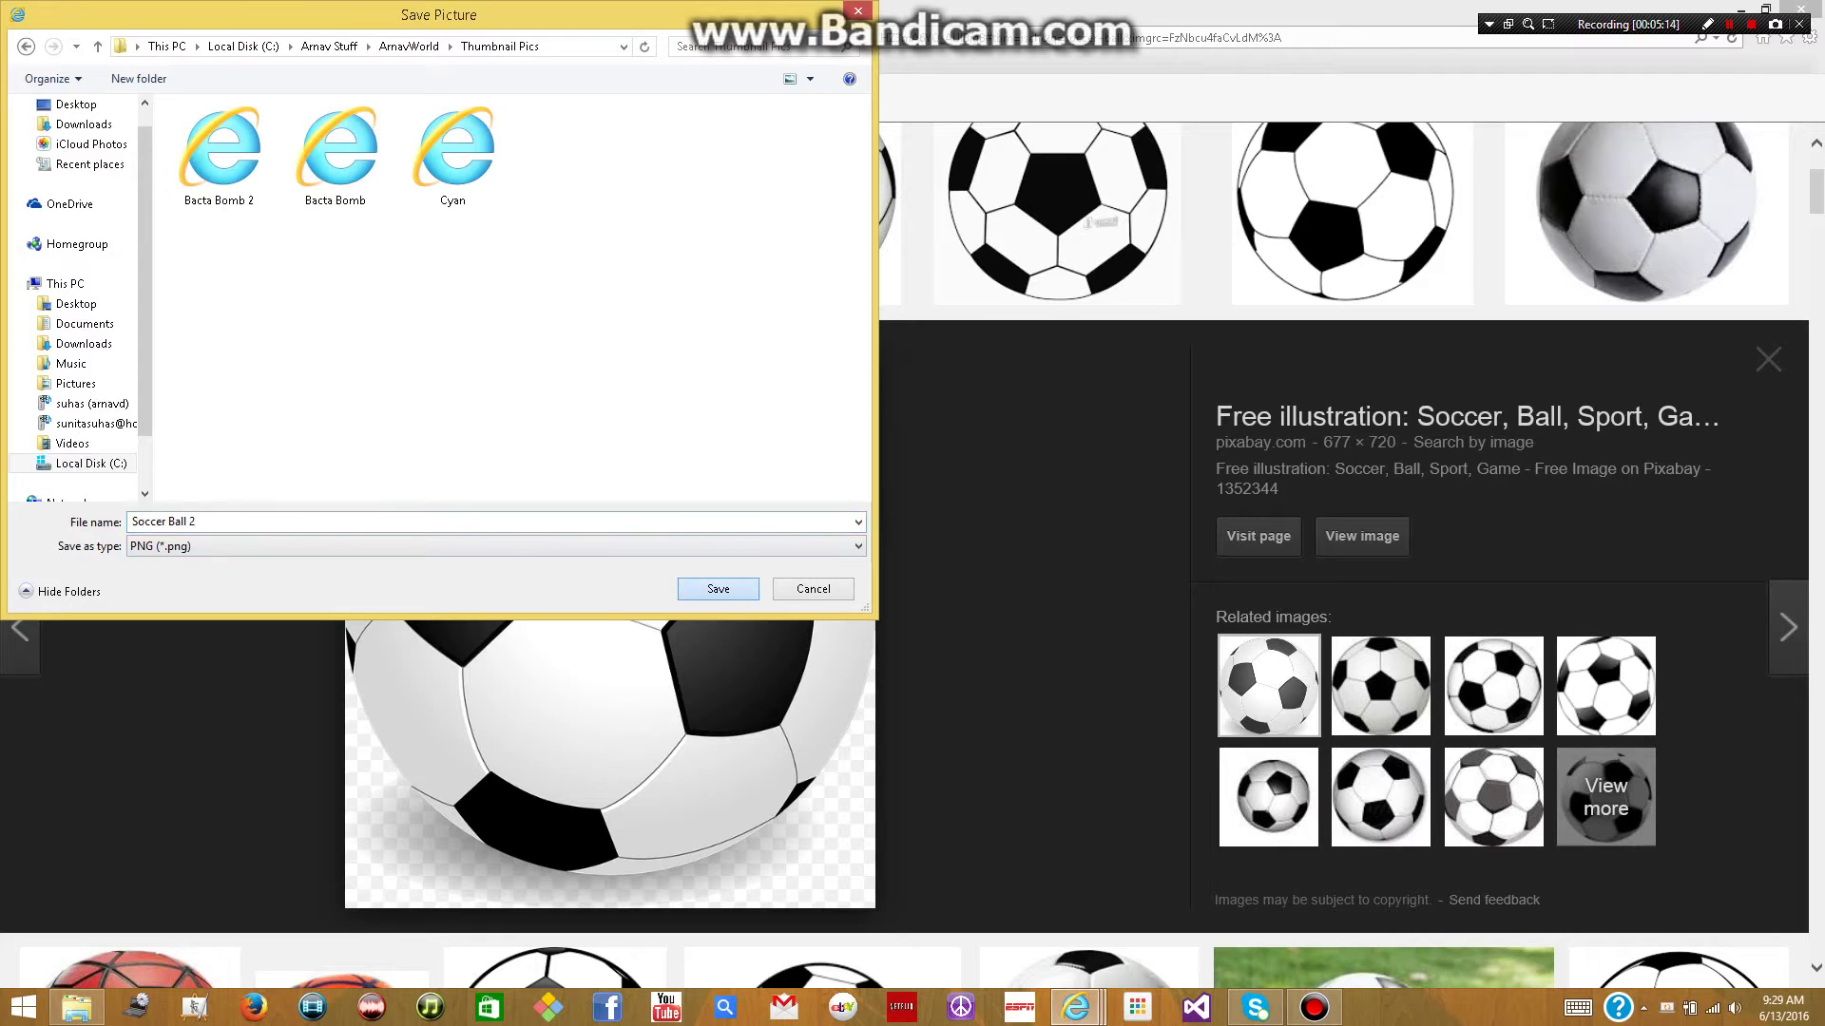
key(Return)
- Return to the BeFunky photo editor and add the Soccer Ball 2 picture as a new layer
click(63, 62)
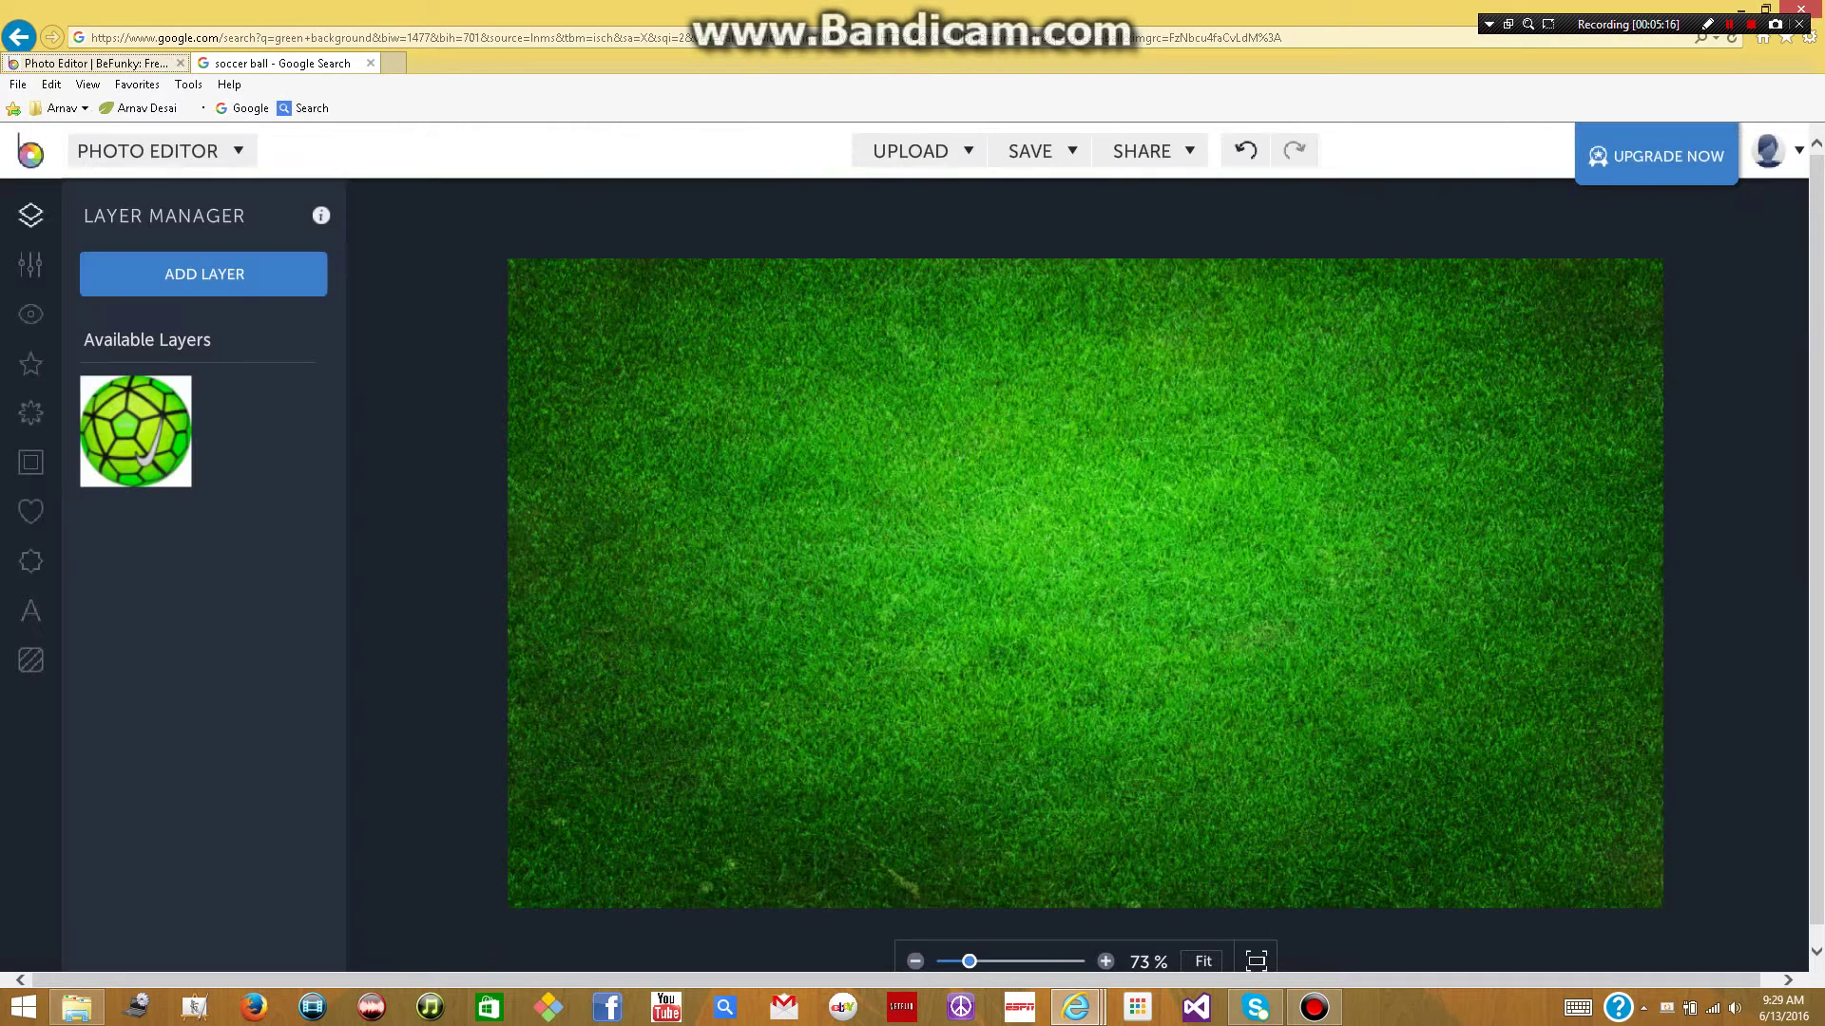
click(31, 264)
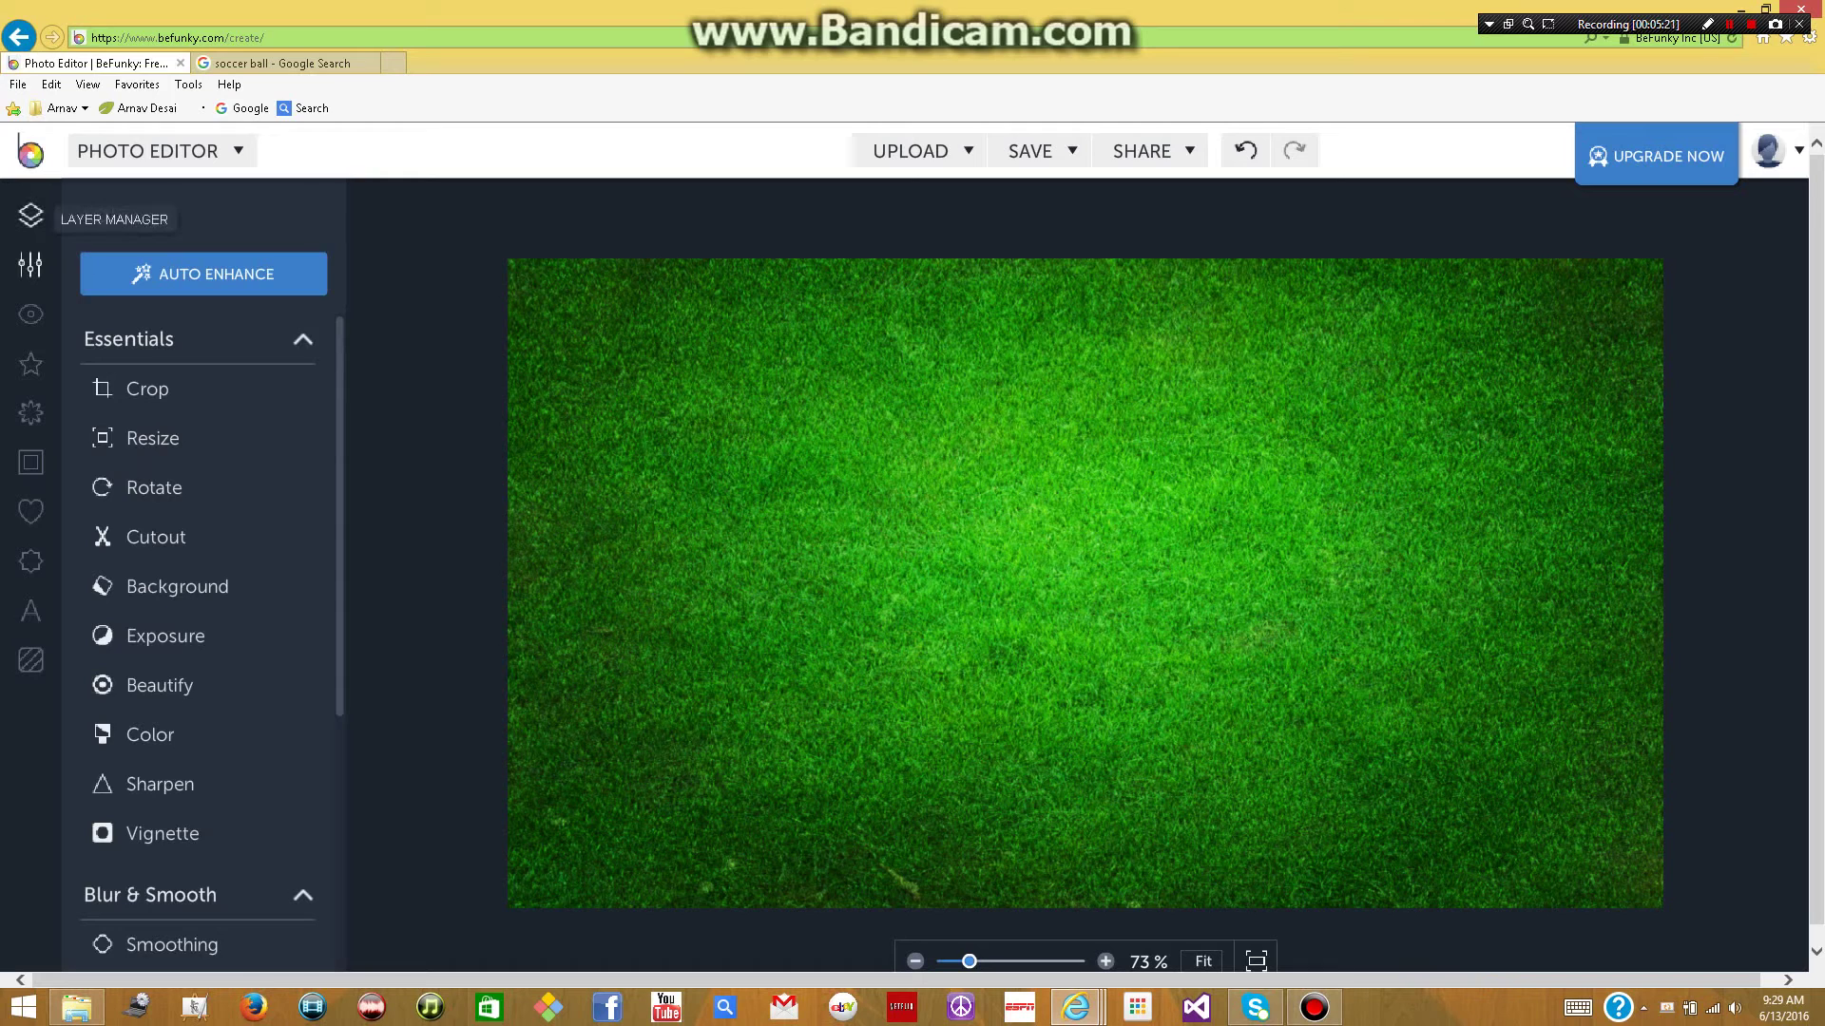
click(31, 215)
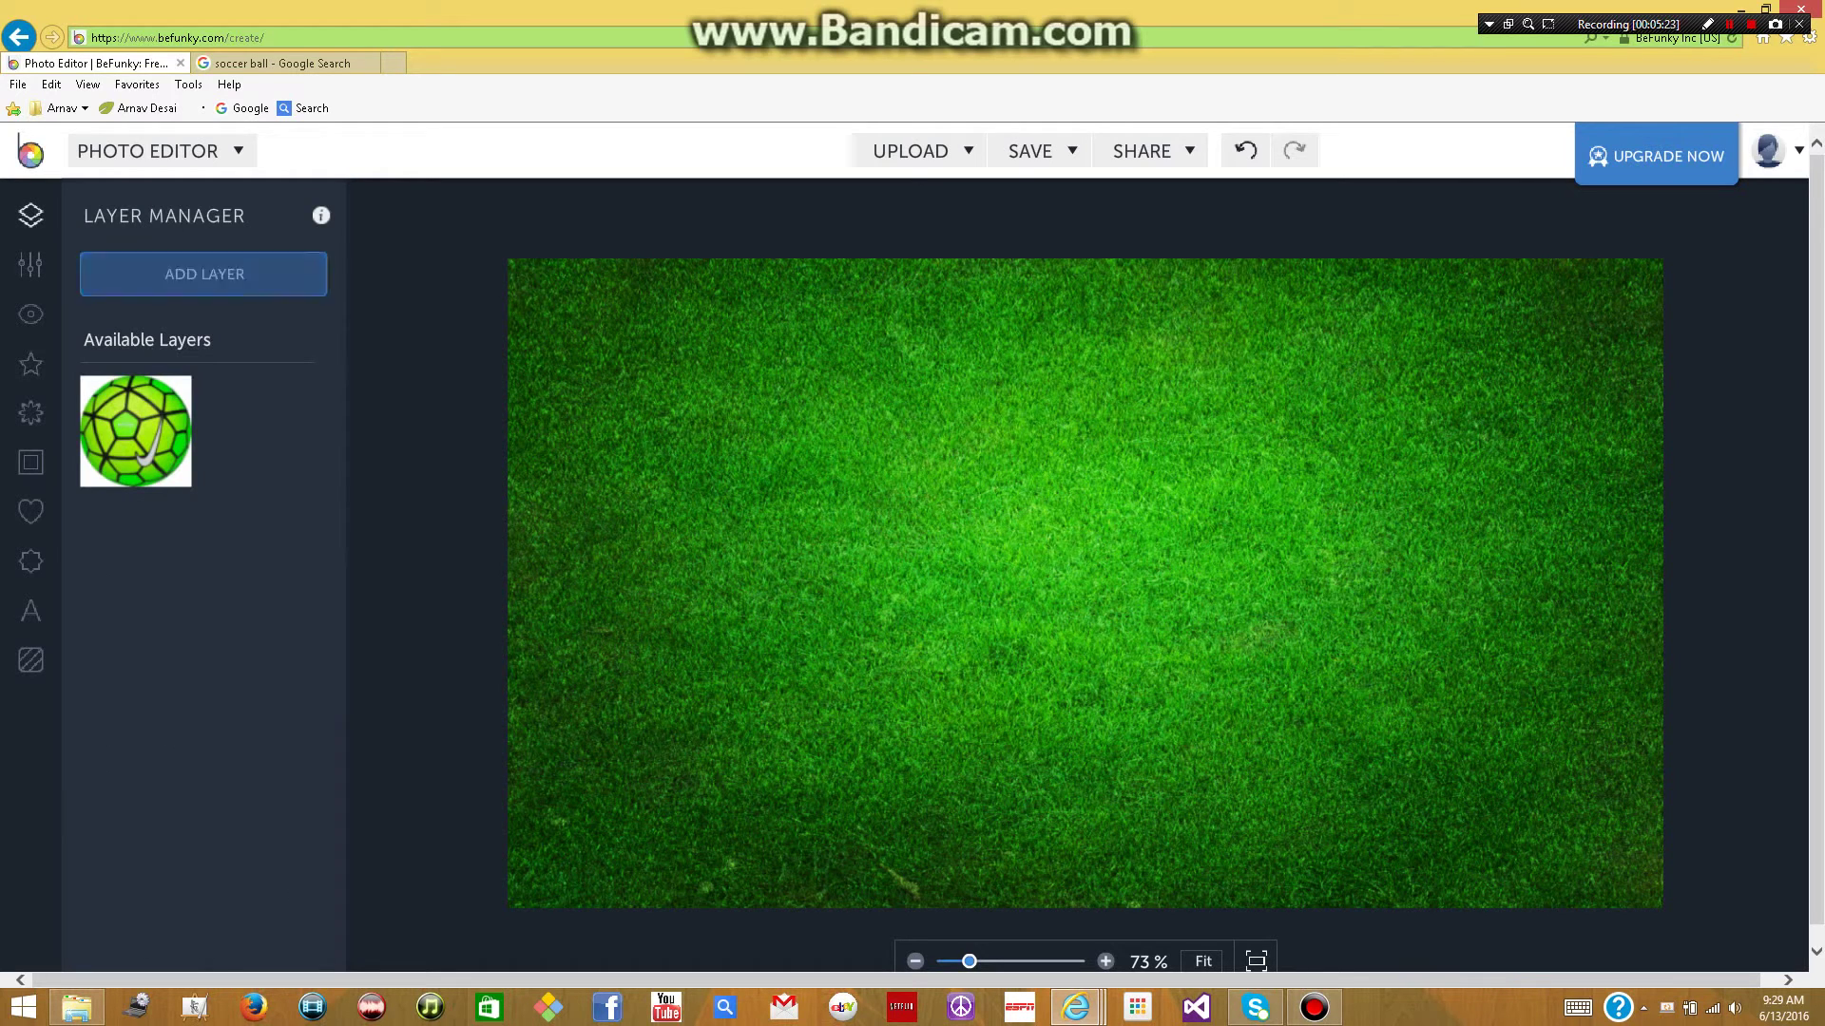
click(203, 273)
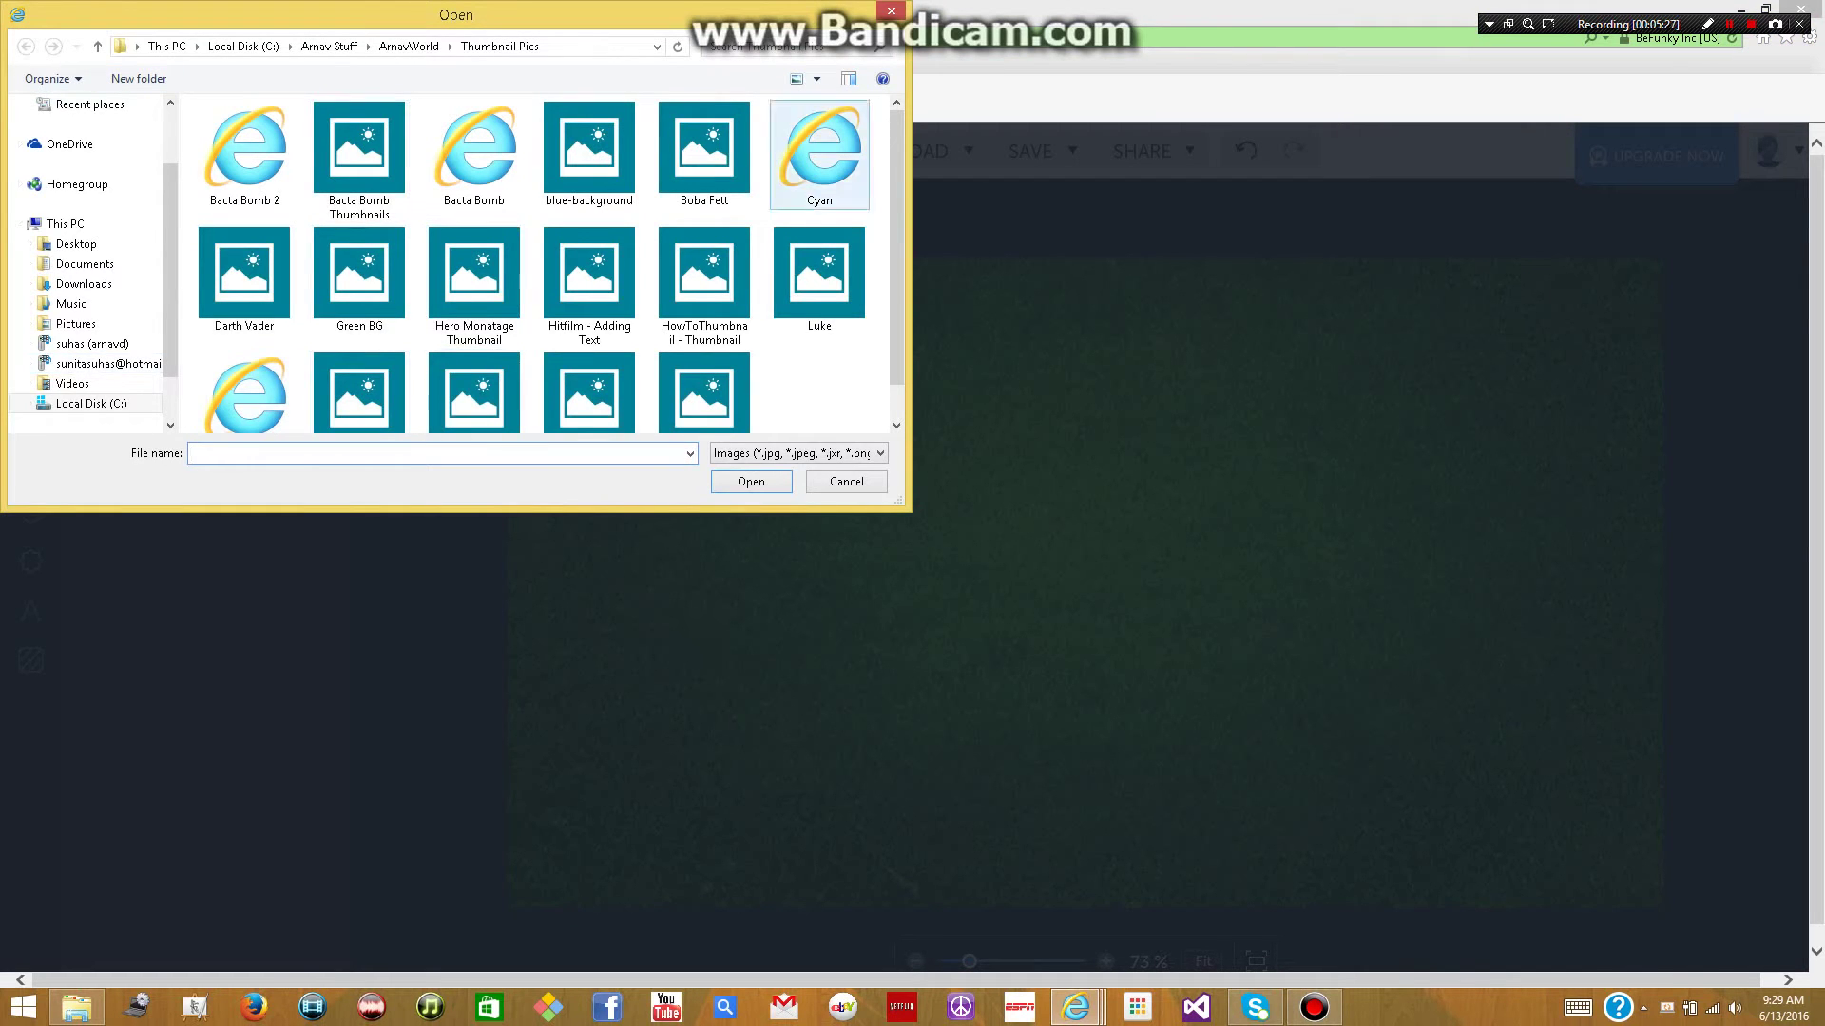
scroll(550, 262, down, 1)
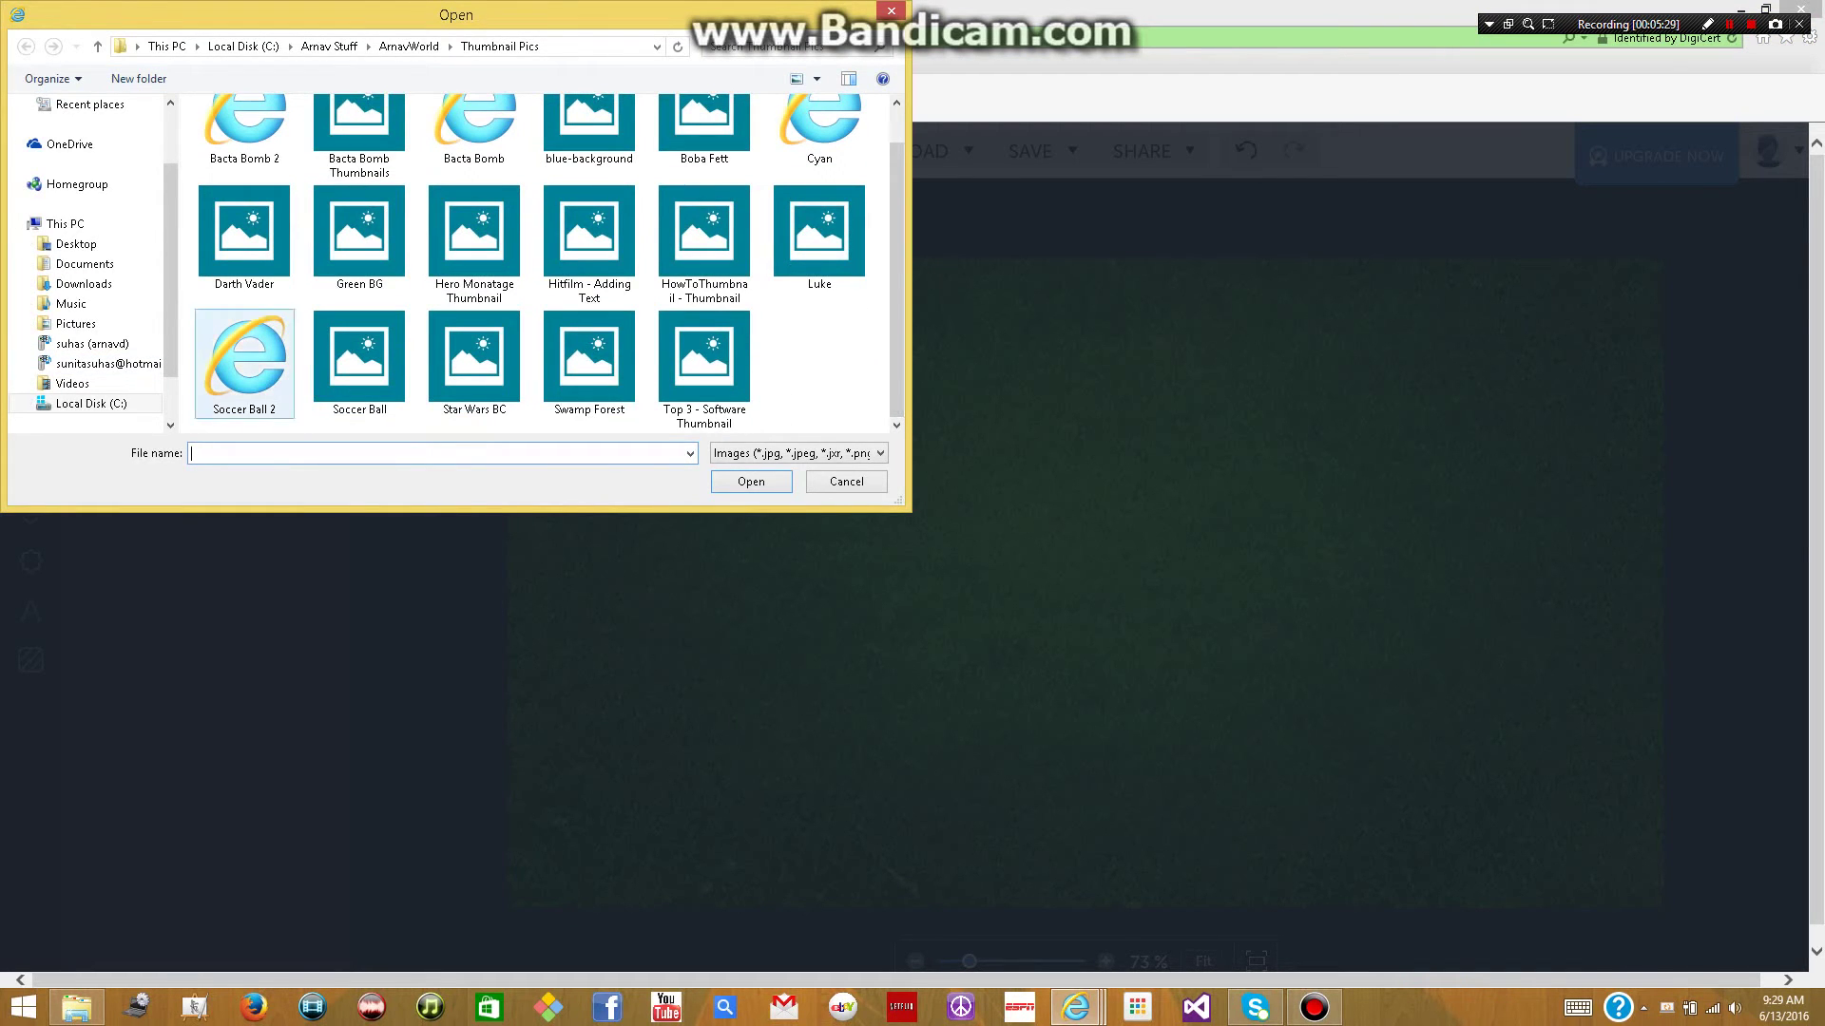
double_click(245, 356)
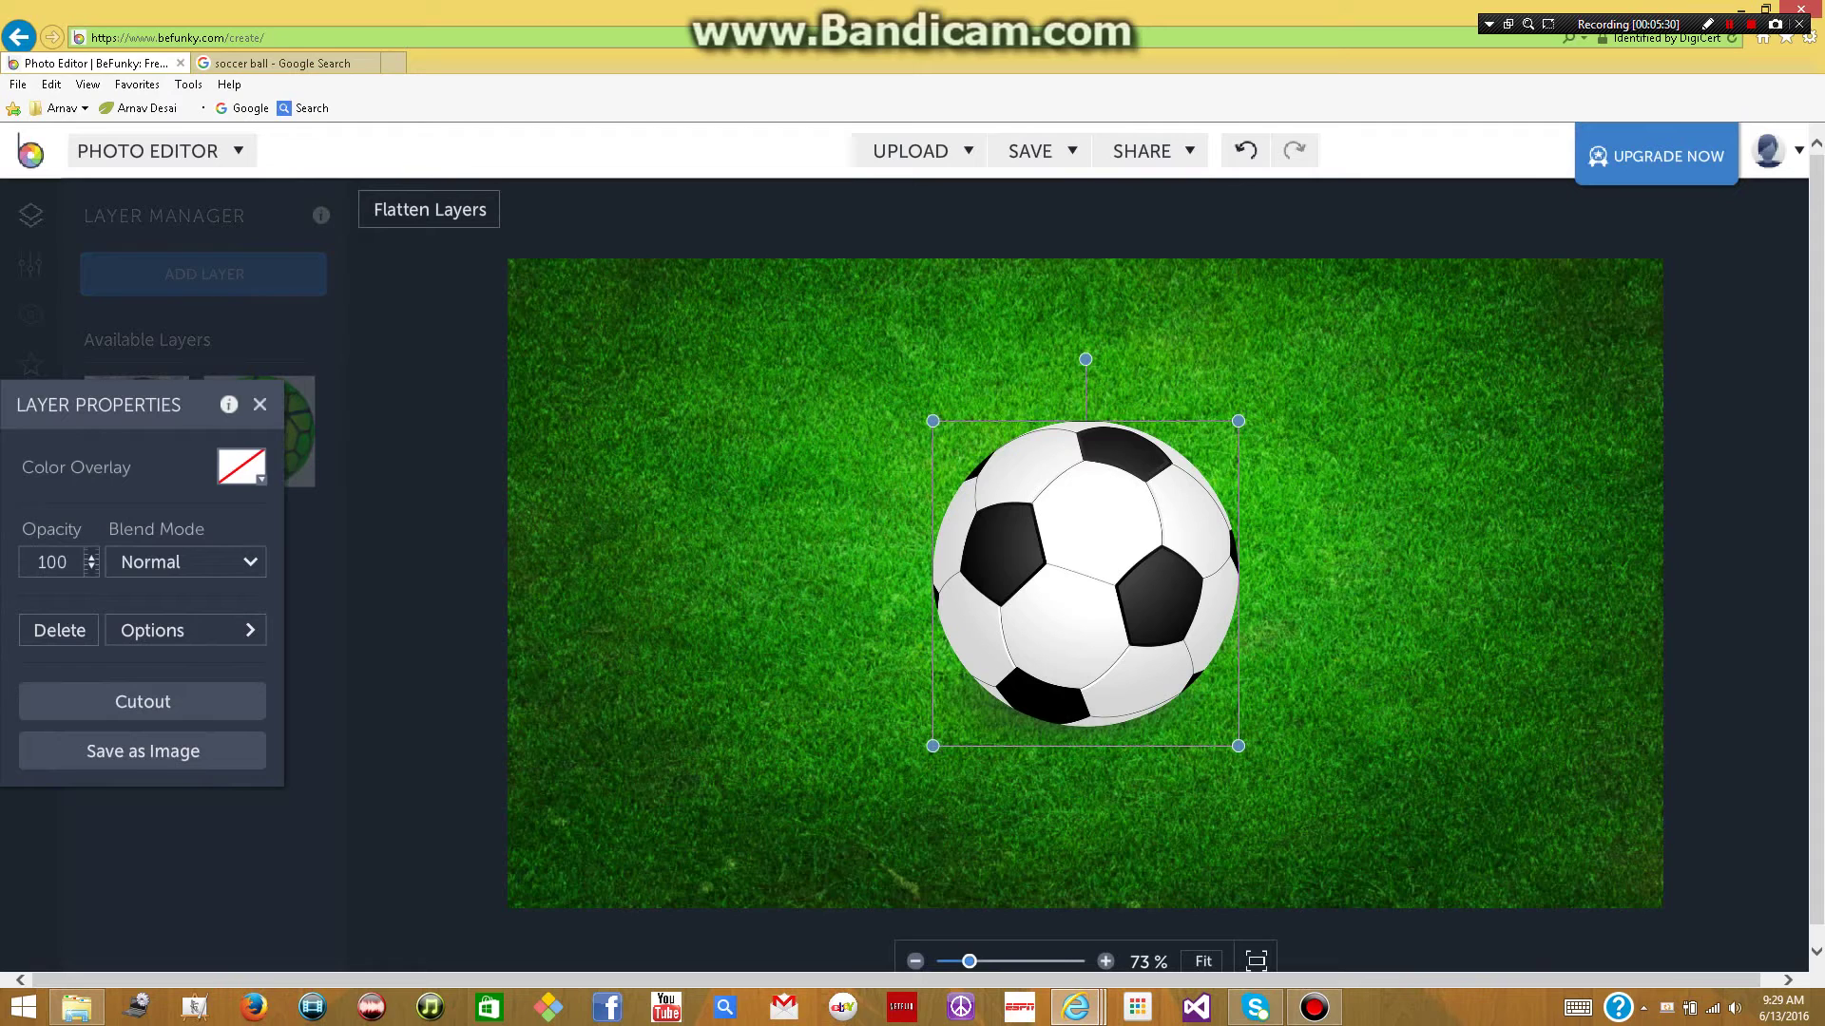
- Enlarge the black-and-white soccer ball slightly and place it in the left part of the green background, vertically near the middle
drag(1238, 746, 1311, 823)
drag(1144, 641, 797, 527)
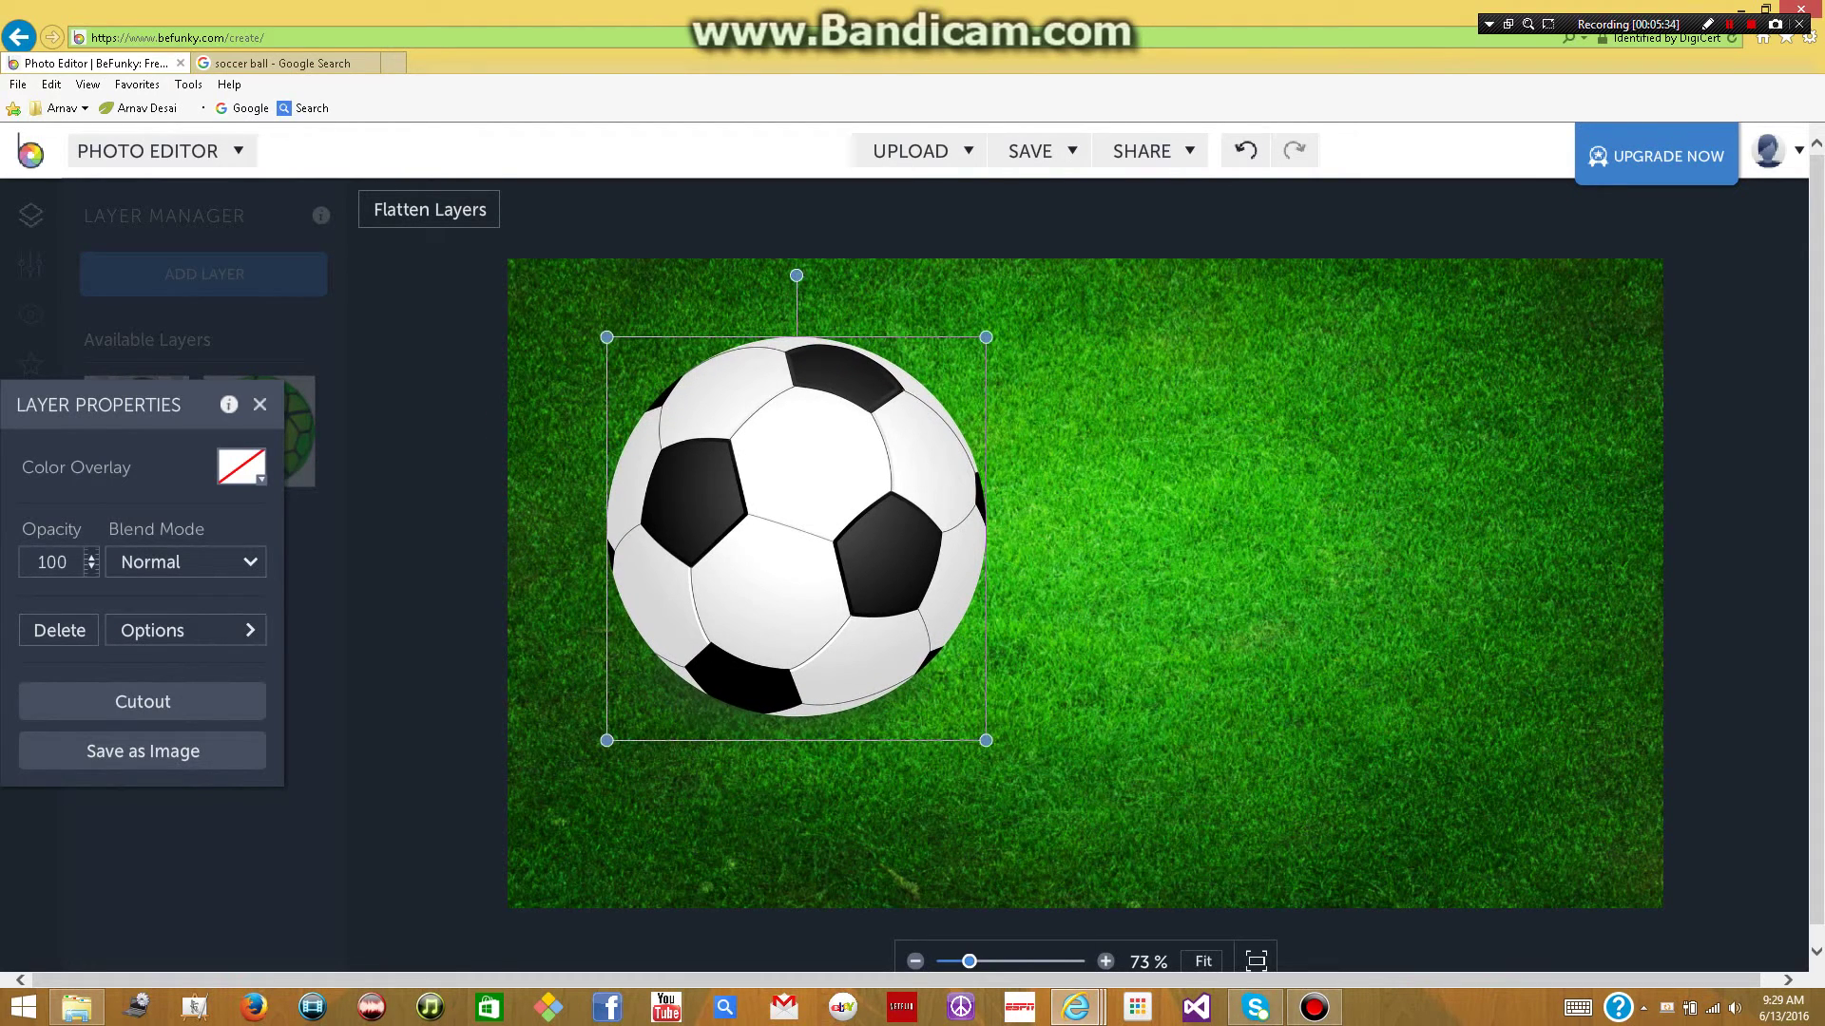
drag(985, 739, 1031, 763)
drag(893, 637, 838, 580)
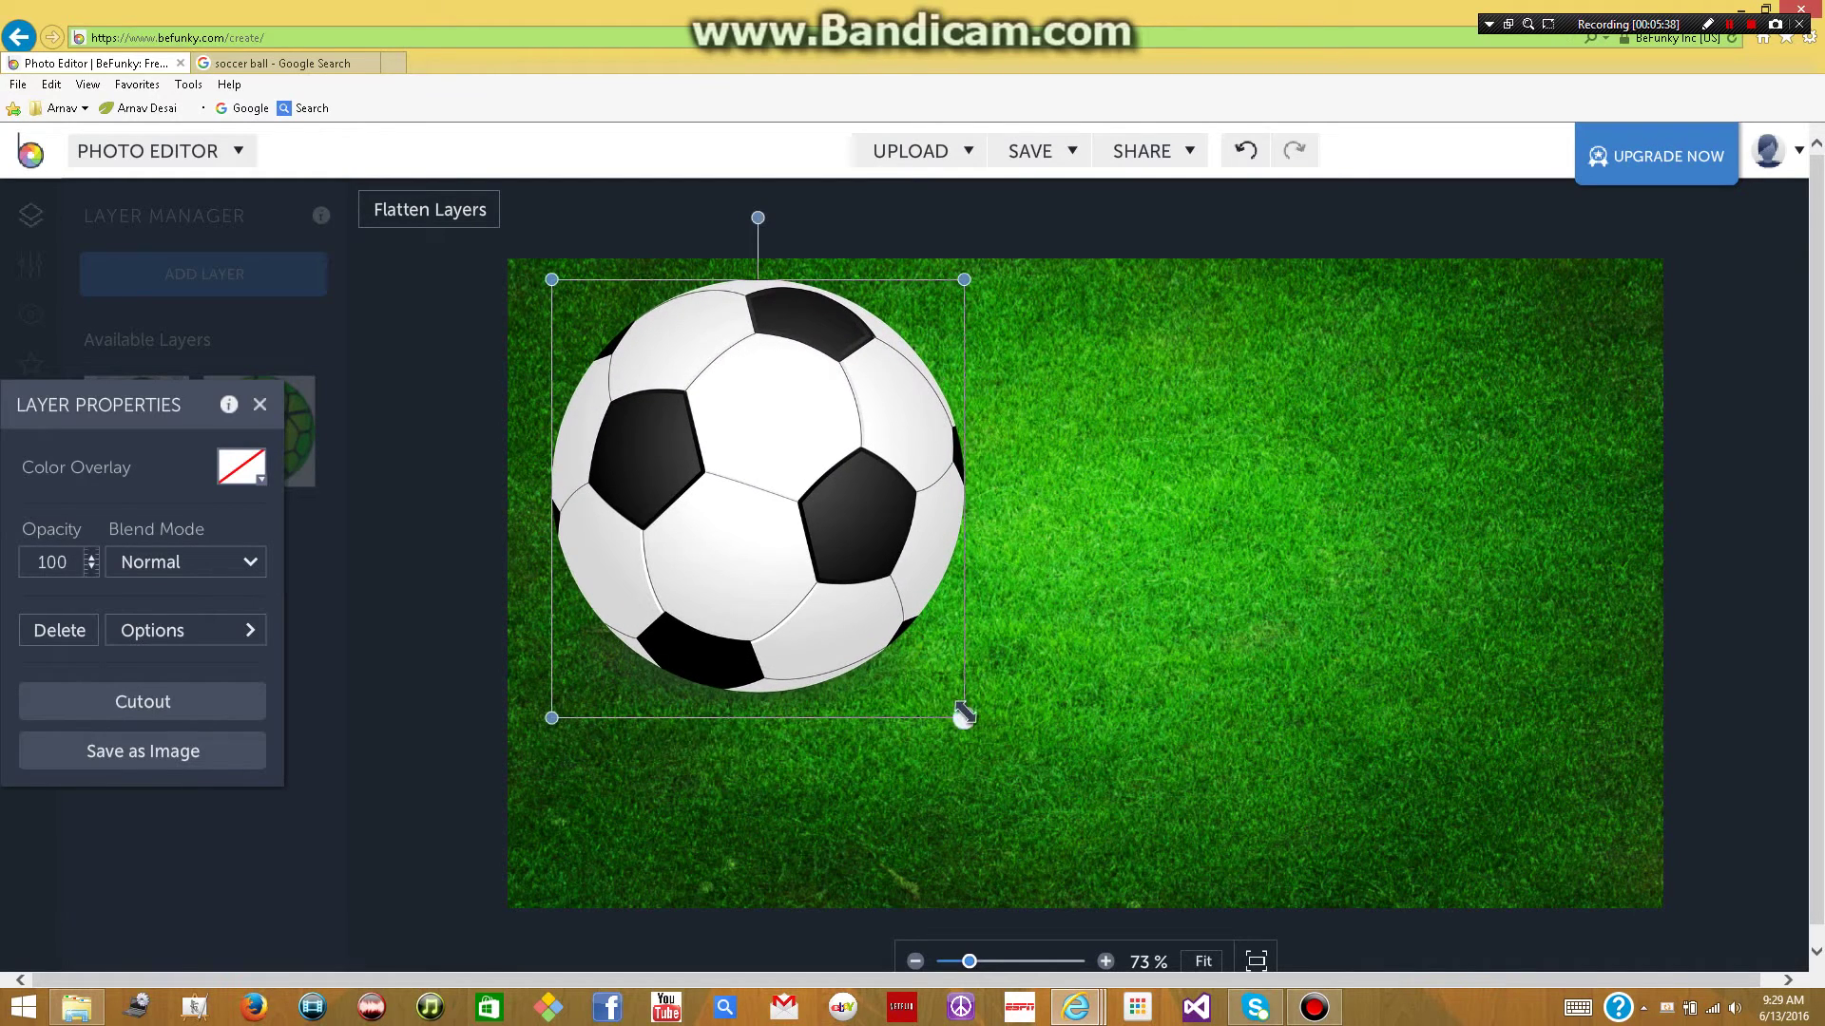
drag(964, 714, 891, 640)
drag(808, 570, 827, 641)
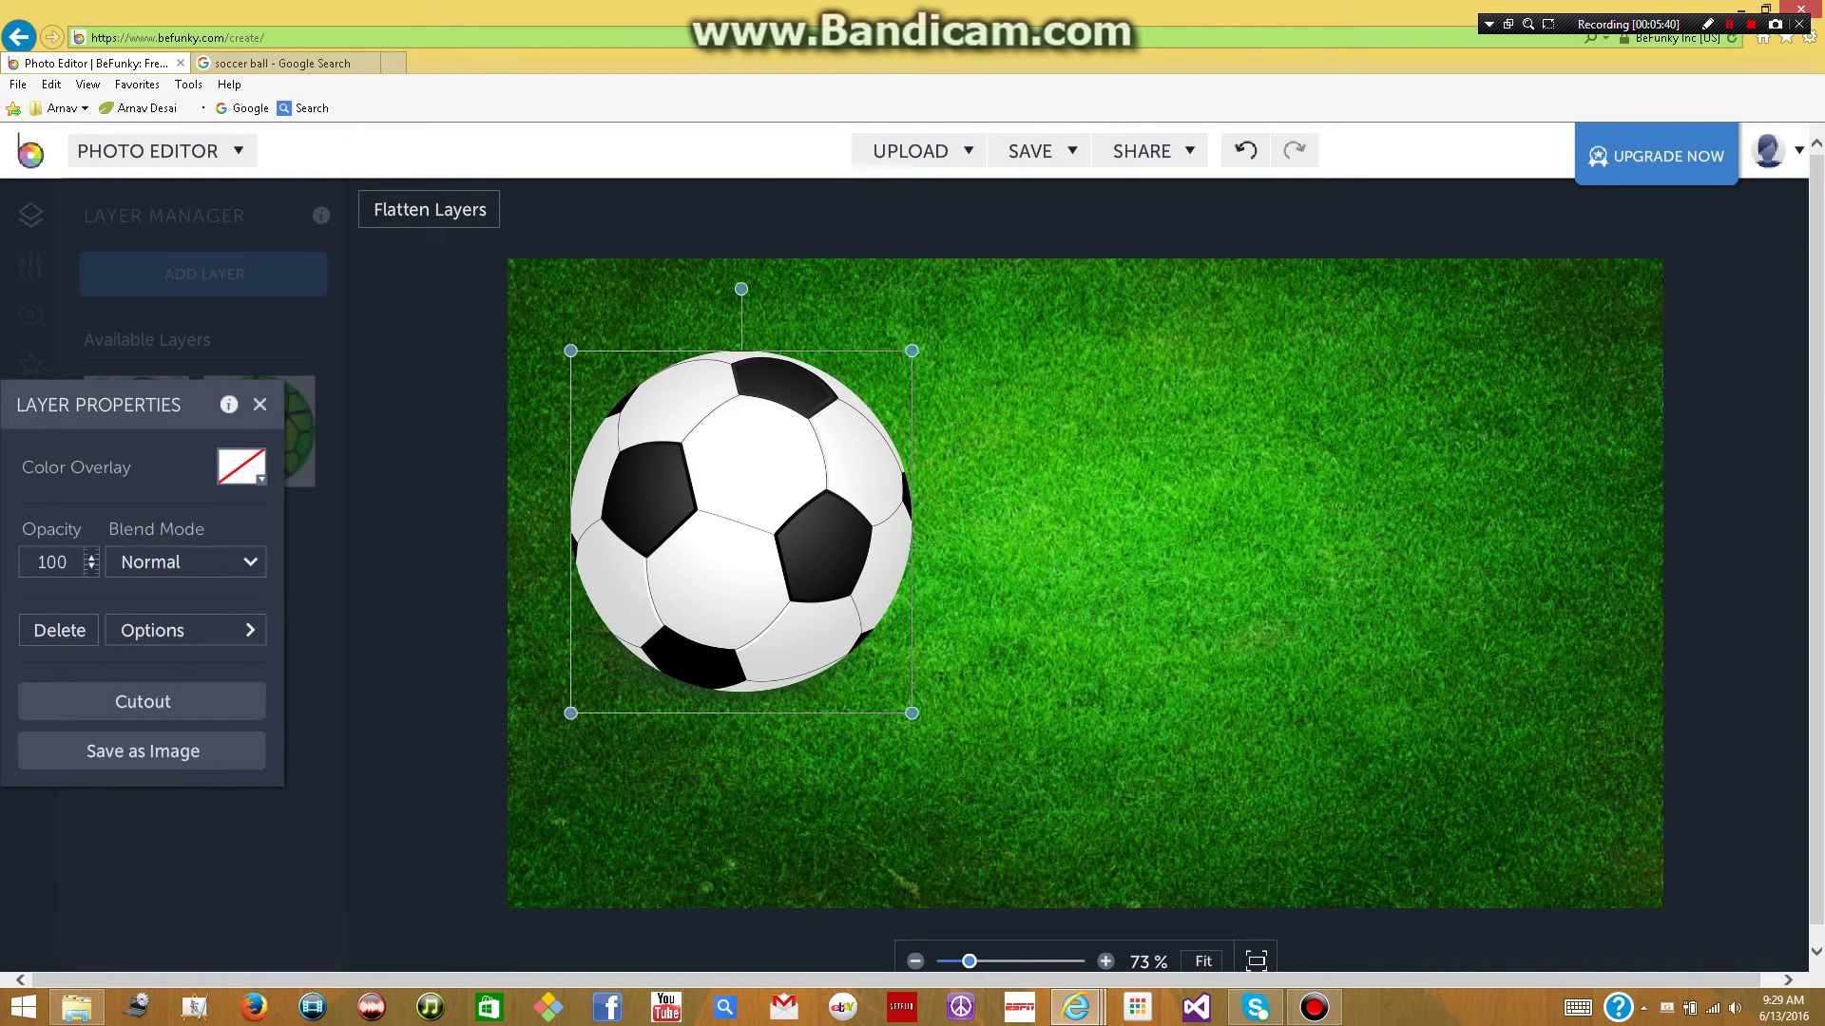
- Move the black-and-white soccer ball slightly up and left on the green background and deselect it
click(259, 404)
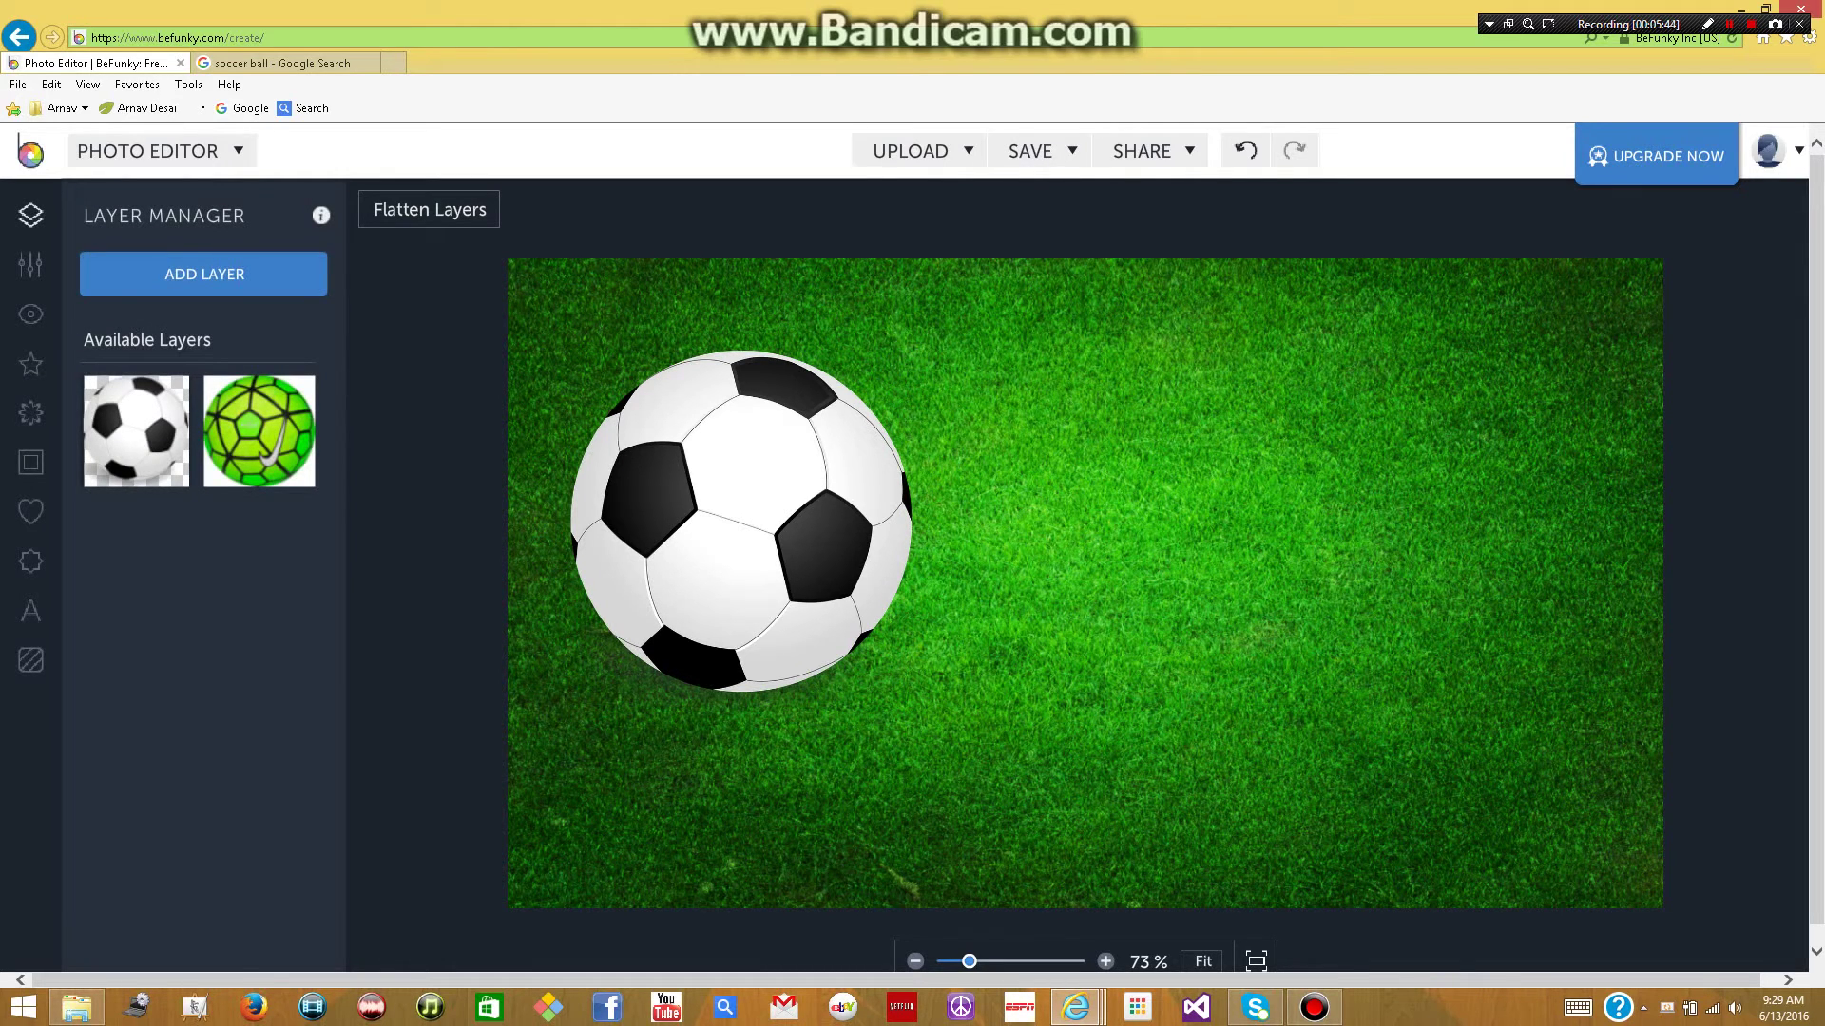
drag(740, 520, 727, 484)
click(259, 404)
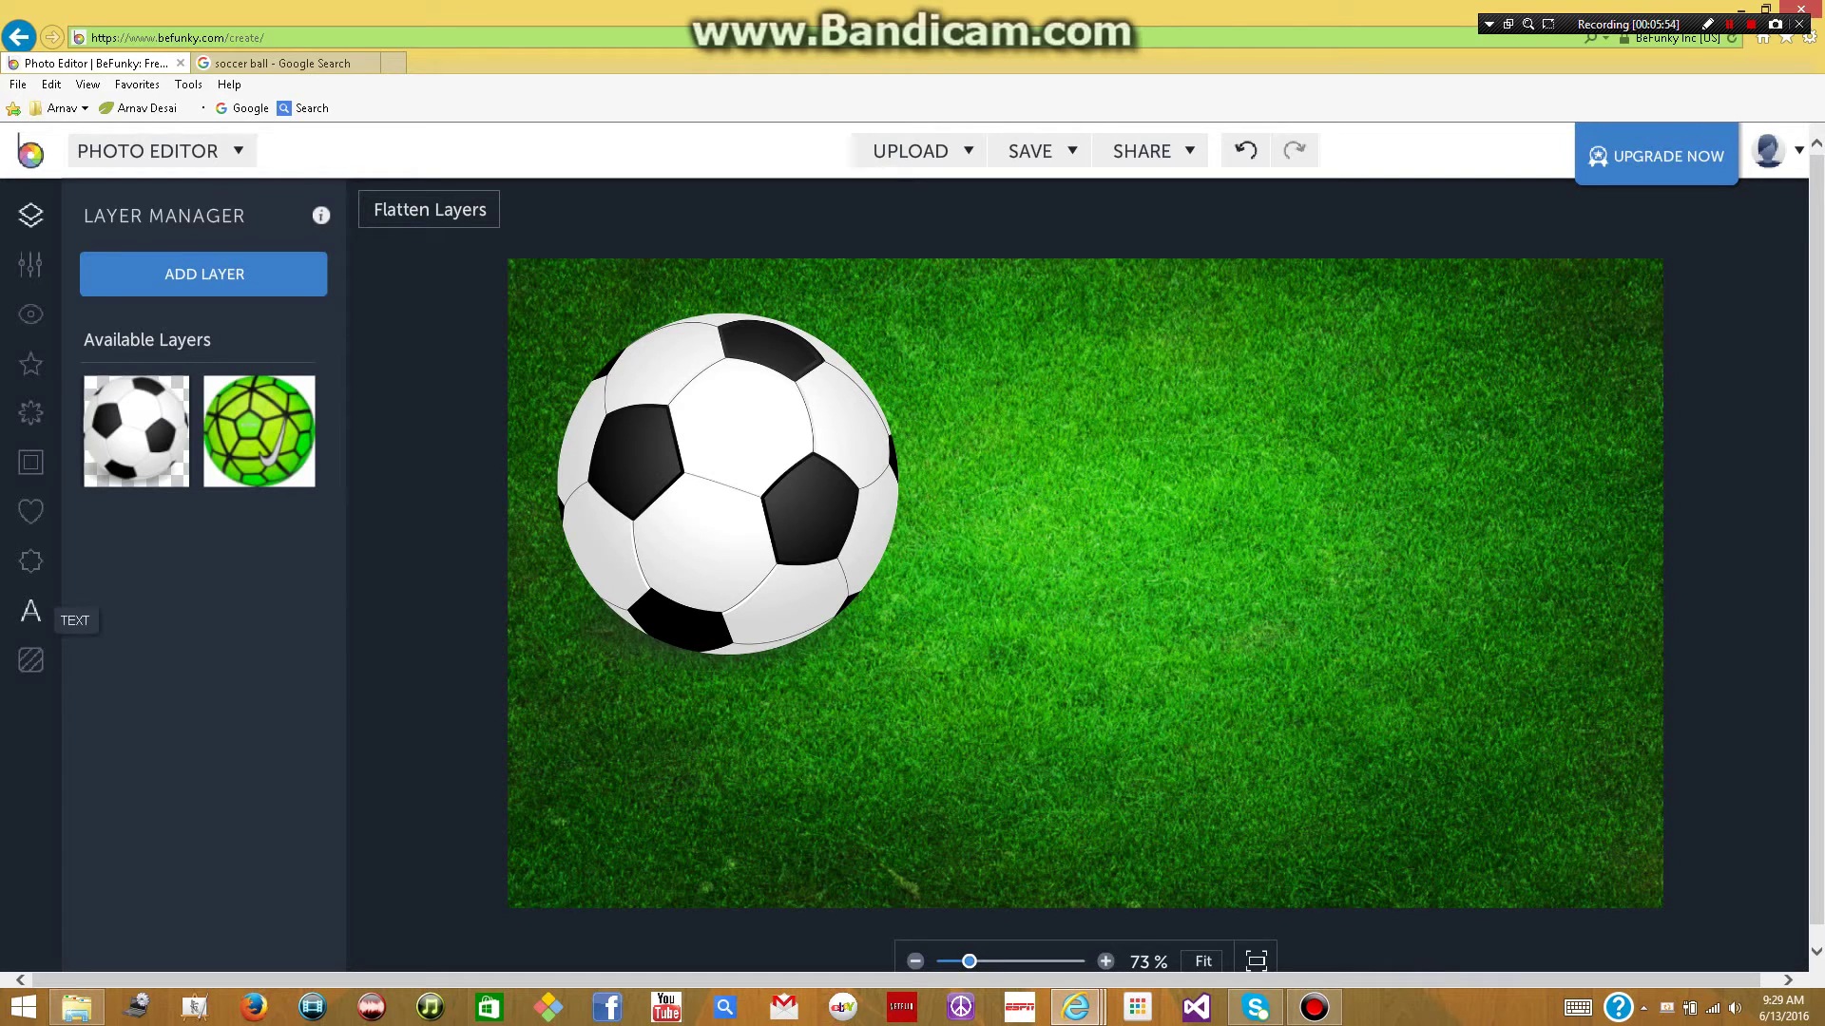
- Add a text layer over the green background and shrink its placeholder text to about 27 pt
click(31, 611)
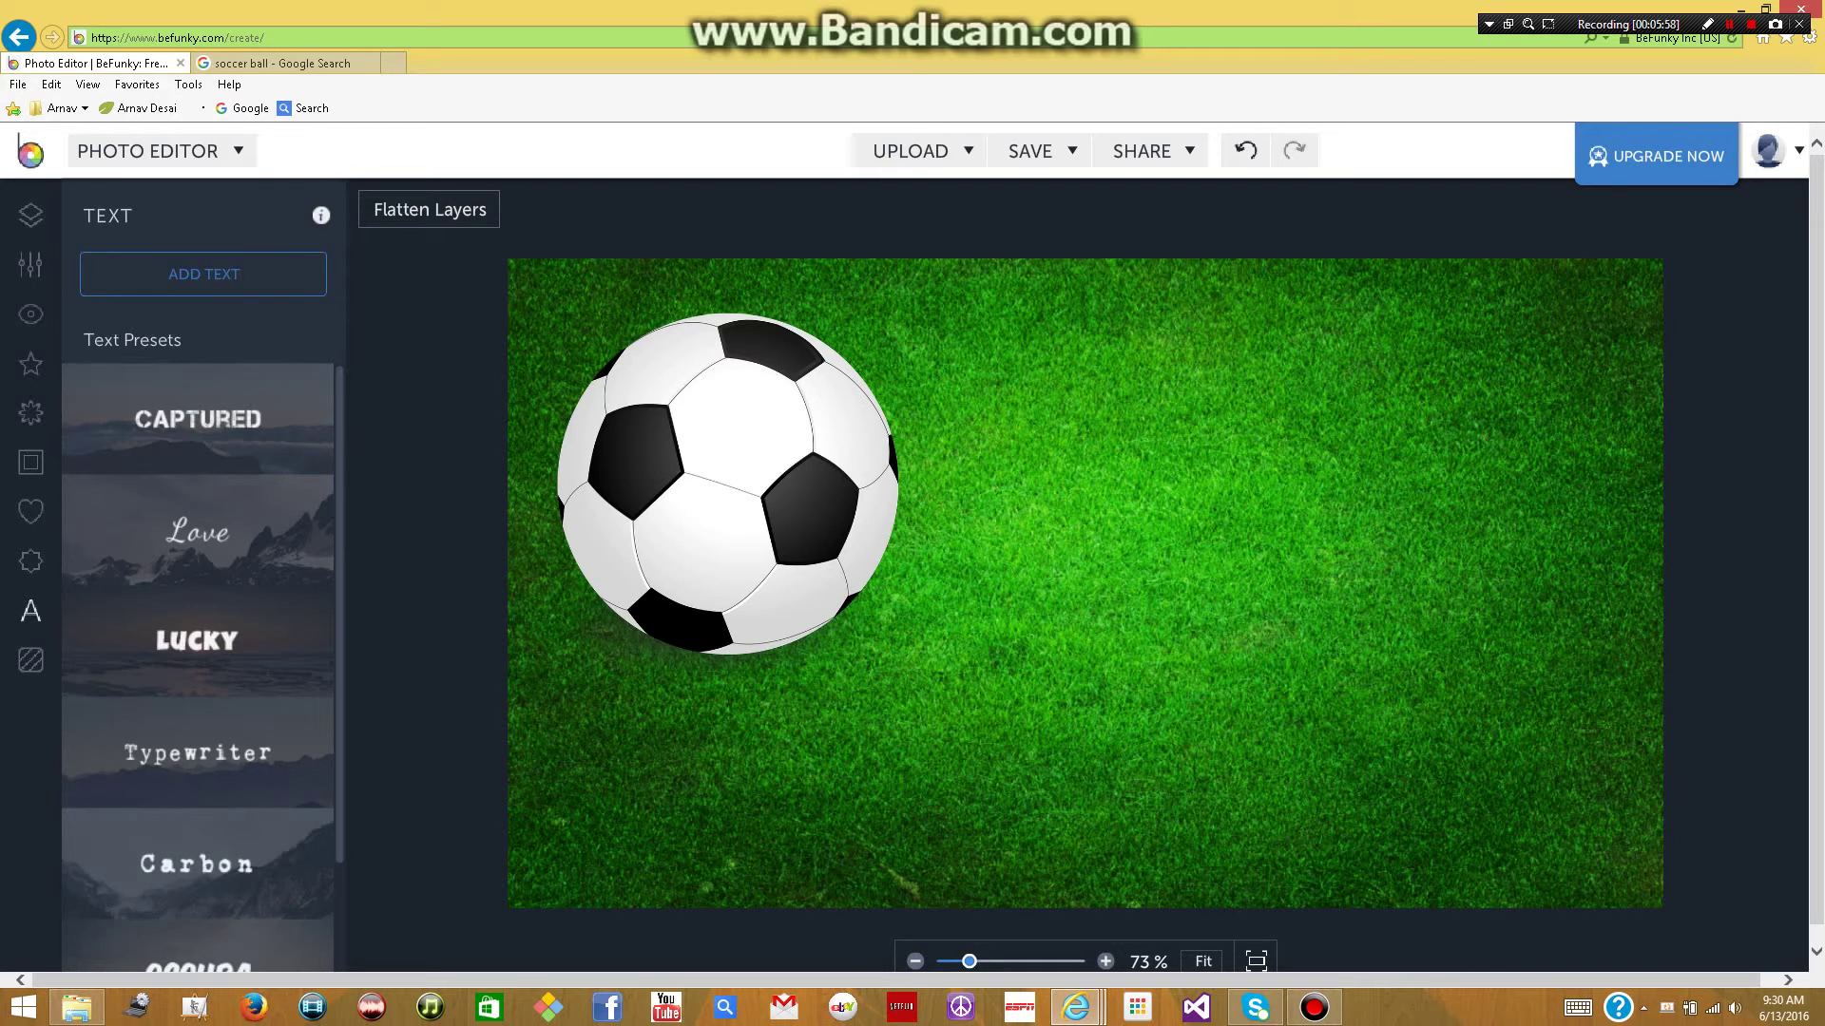
click(203, 274)
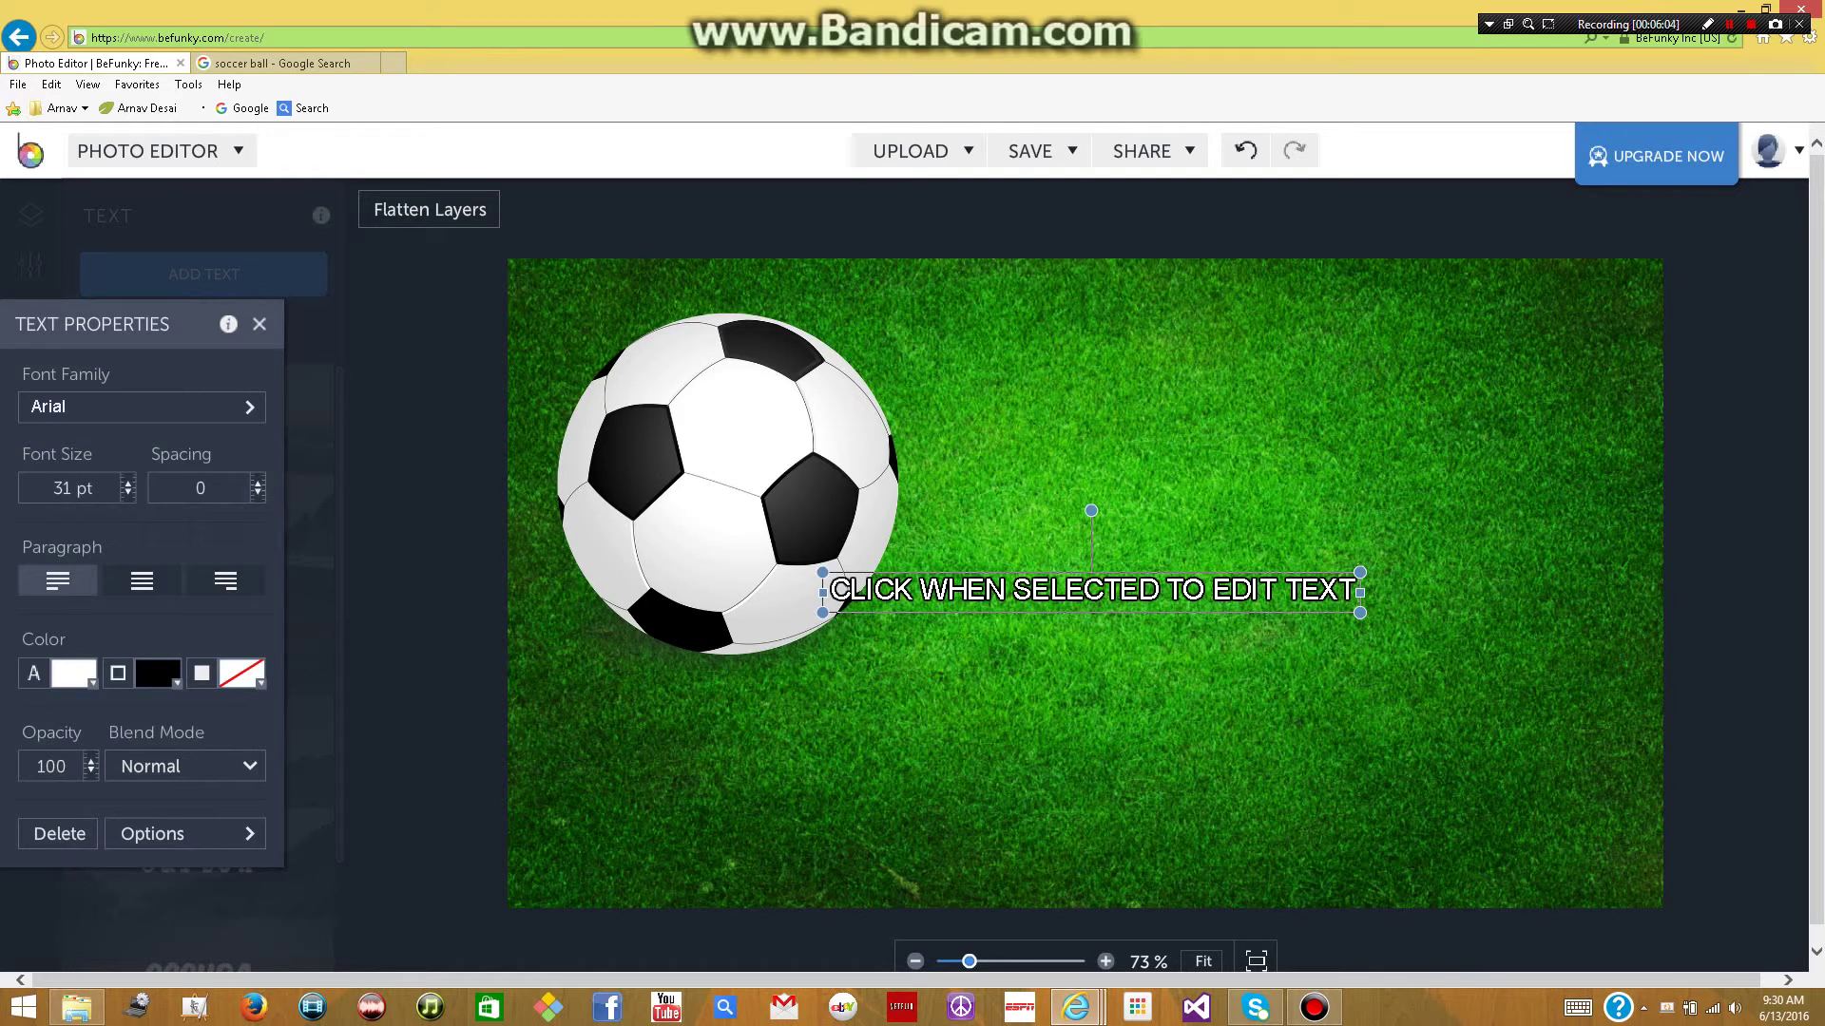
drag(1359, 612, 1286, 608)
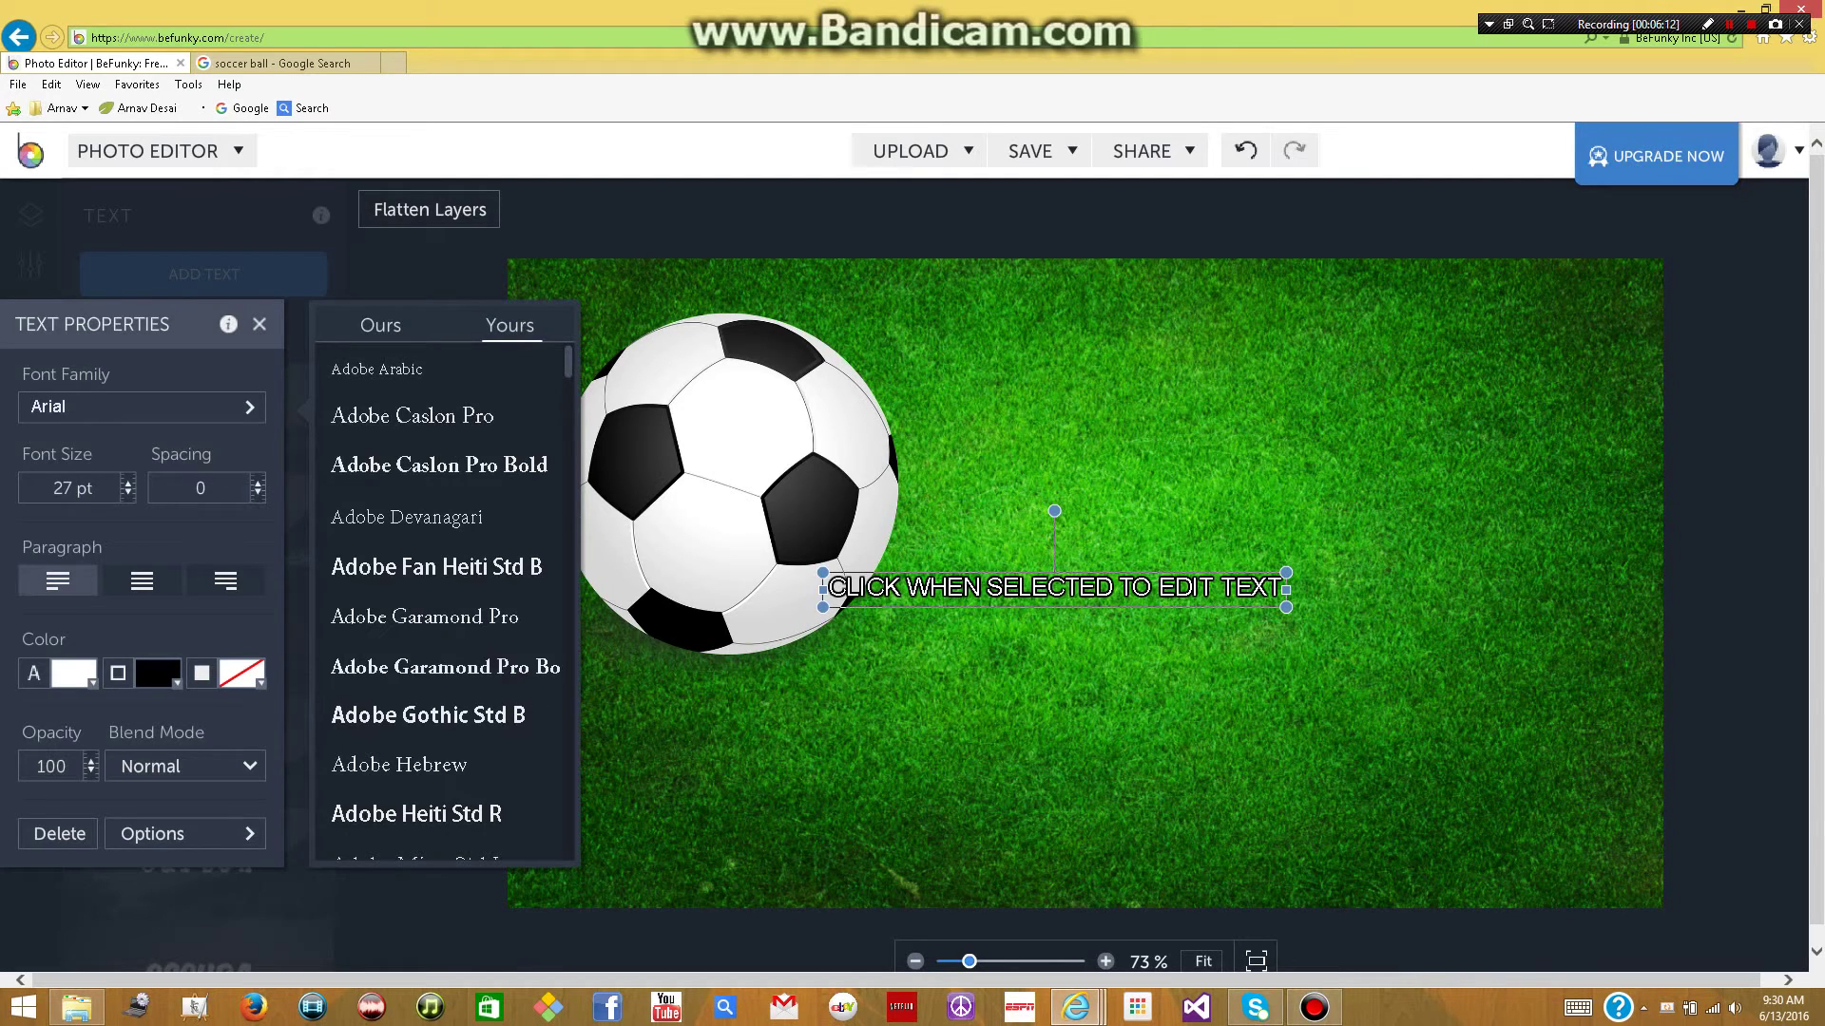
scroll(447, 599, down, 15)
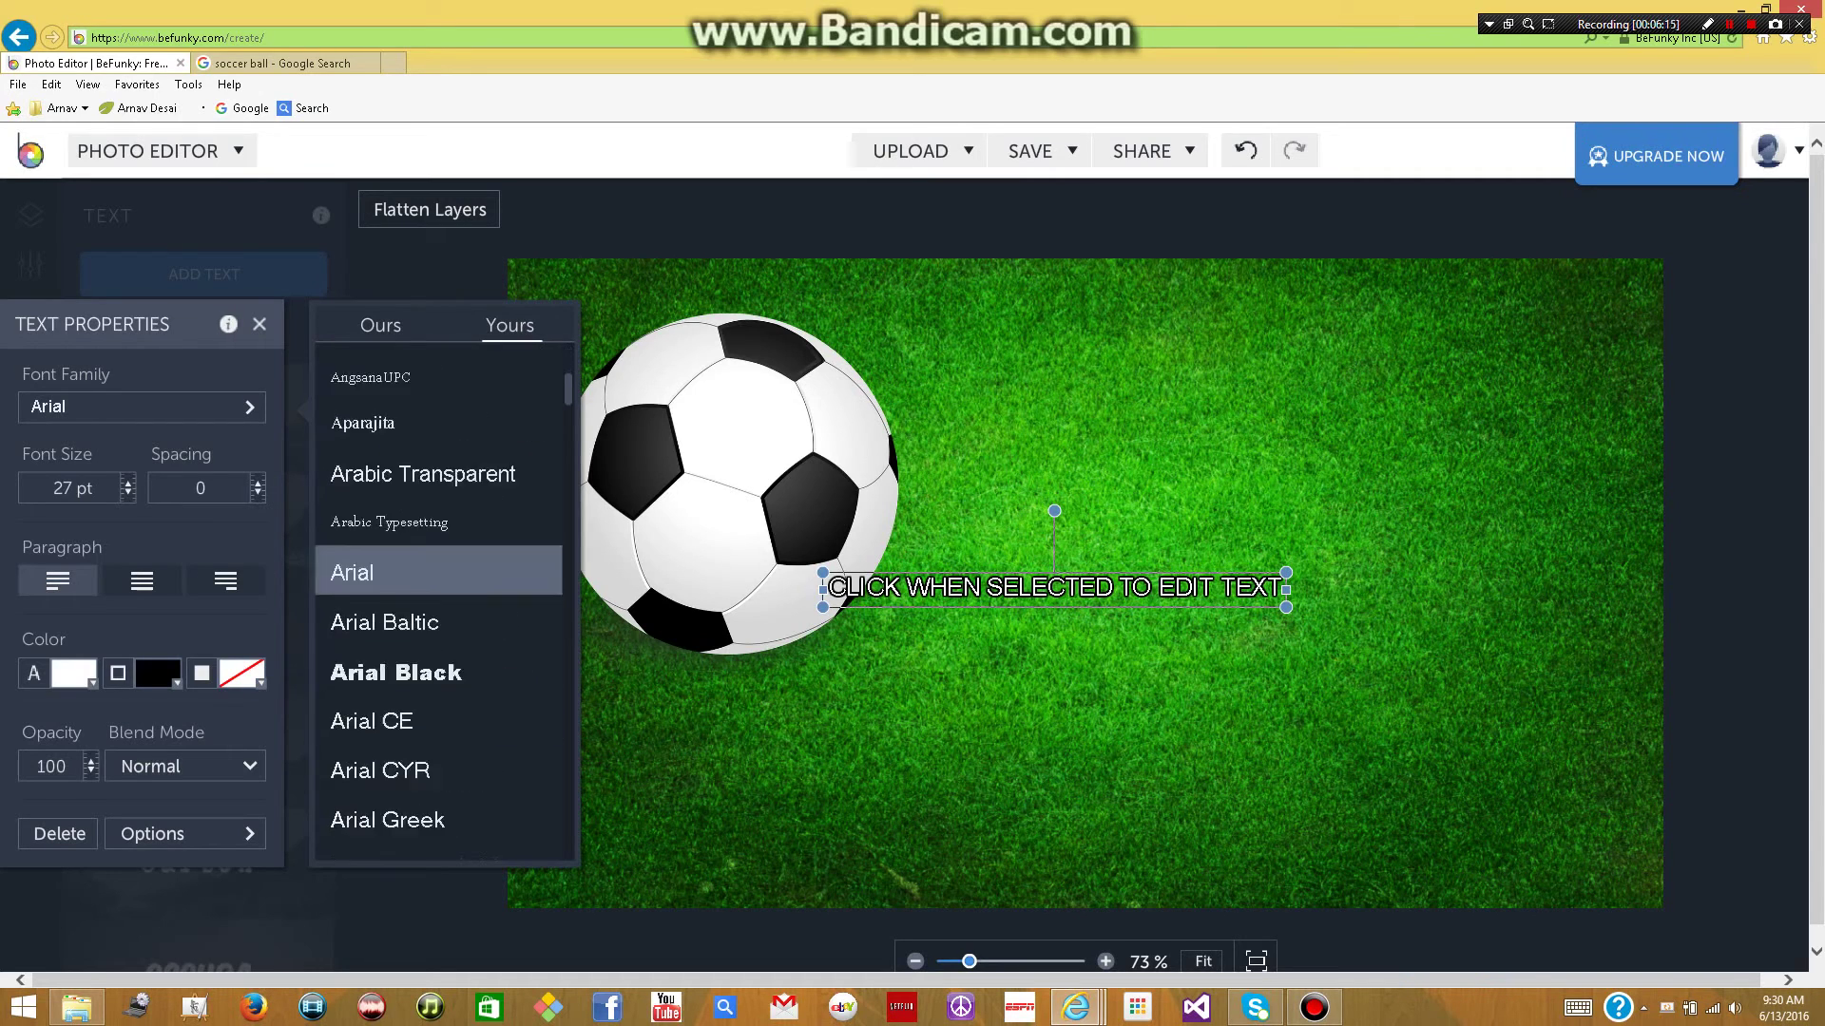
scroll(447, 598, up, 15)
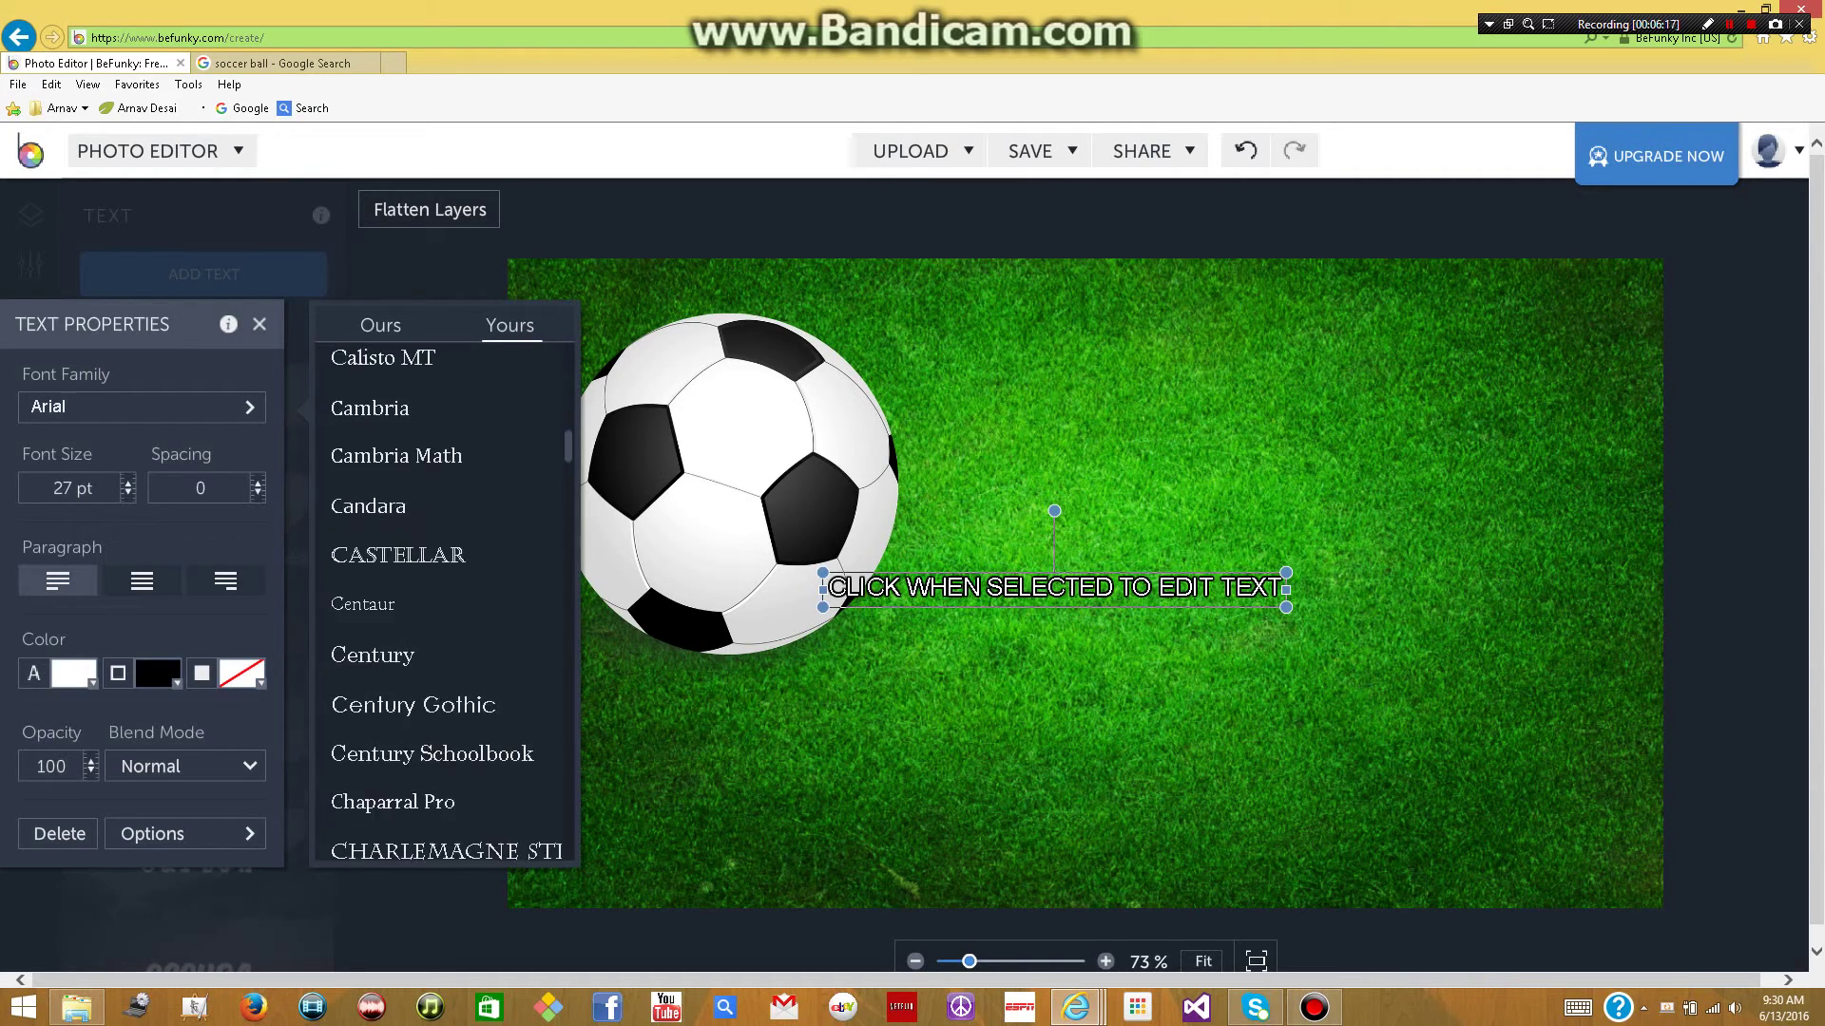
scroll(446, 599, up, 3)
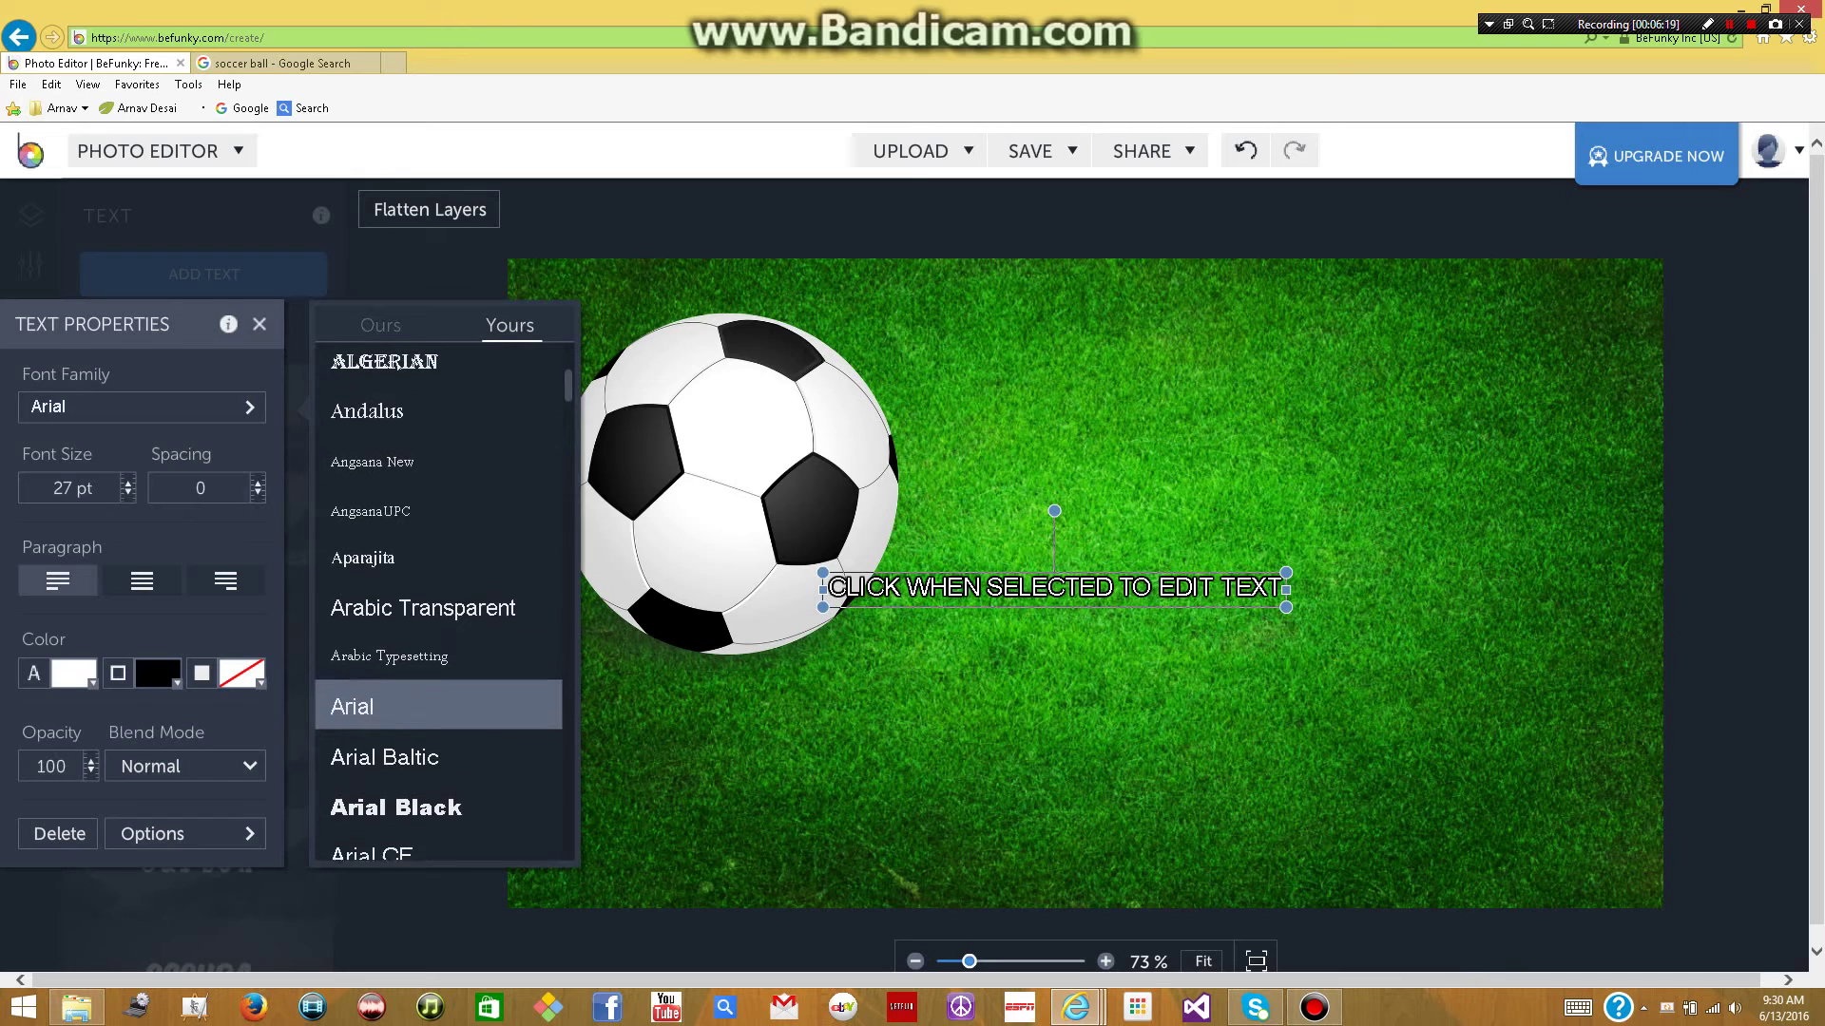
click(380, 325)
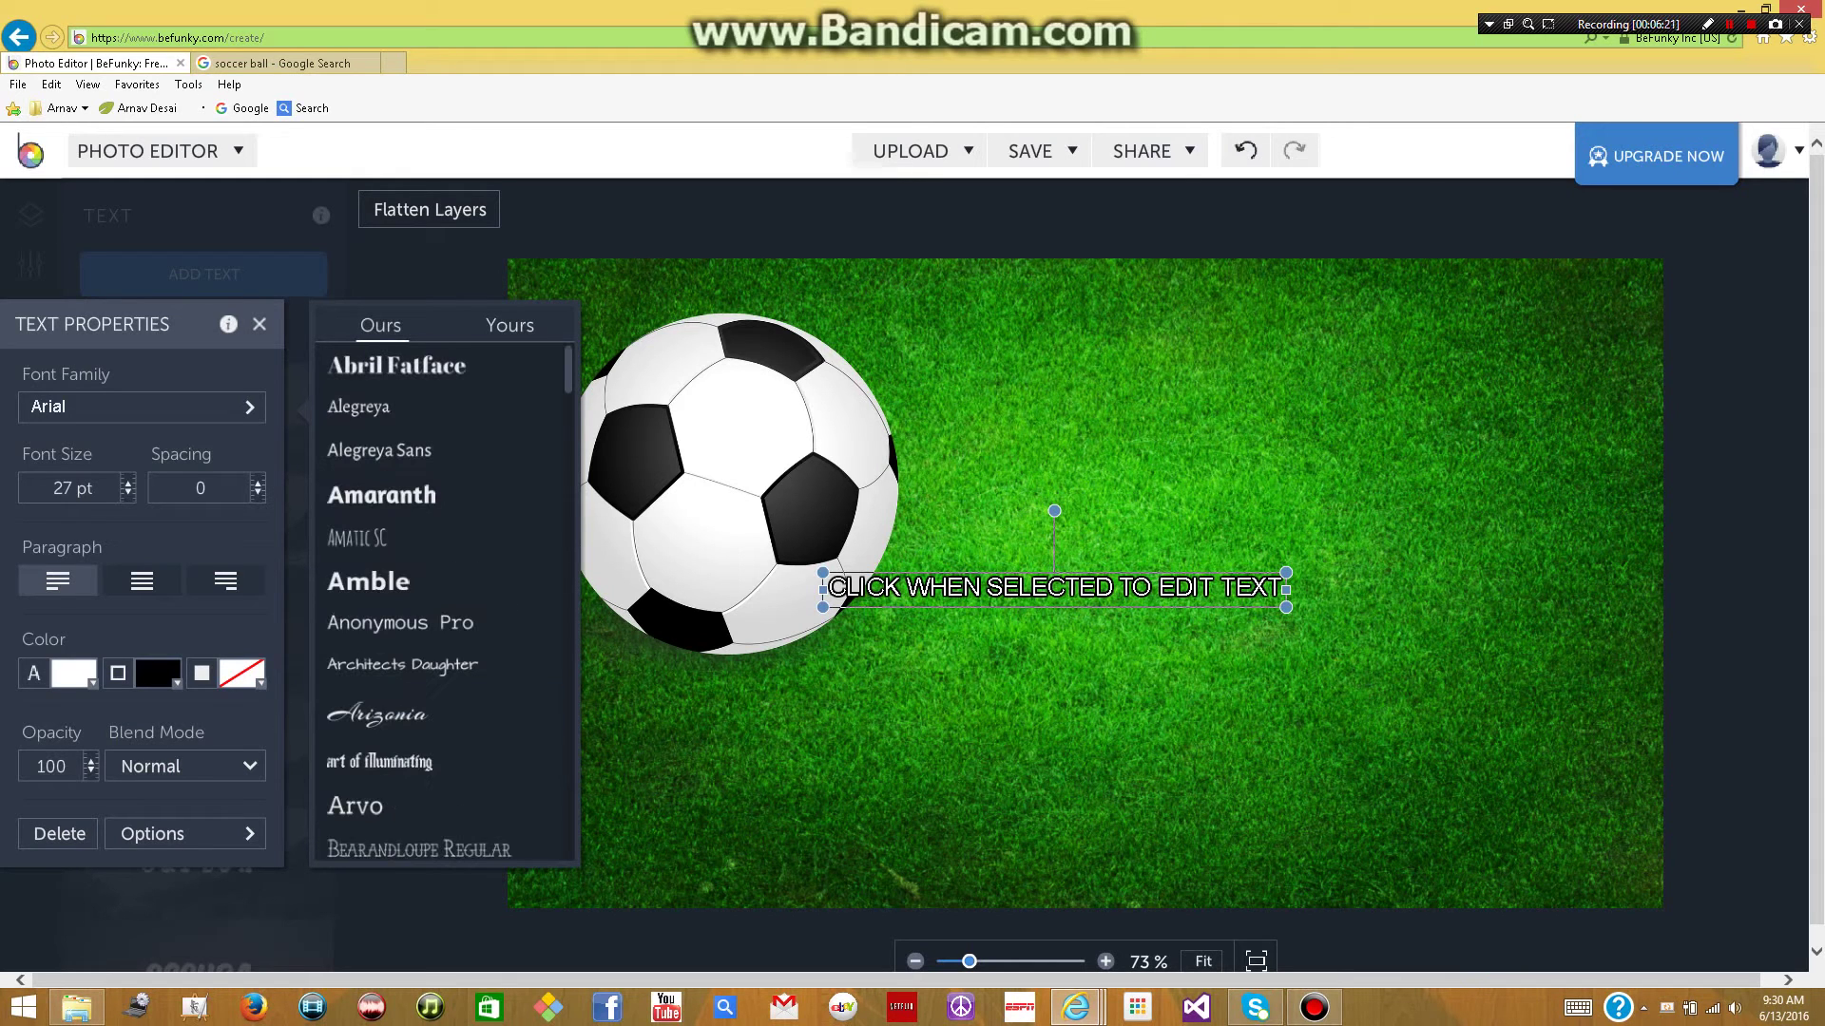
scroll(446, 598, down, 20)
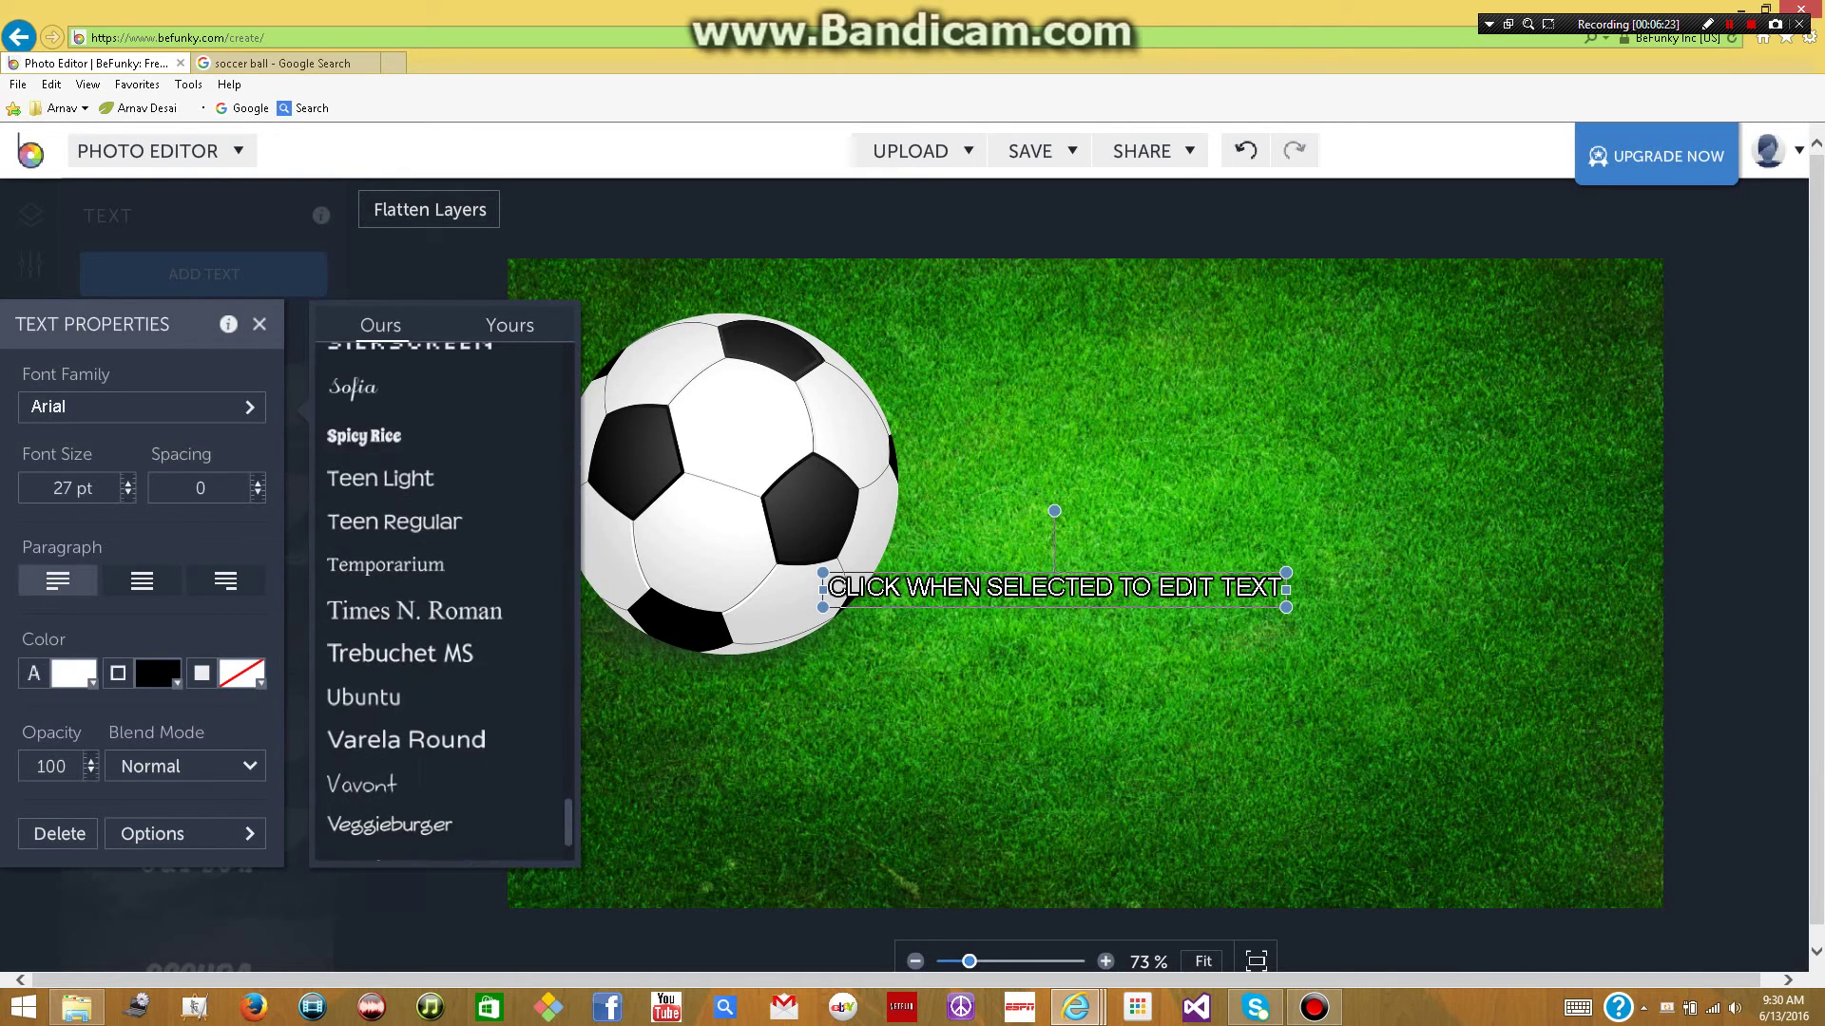
click(727, 485)
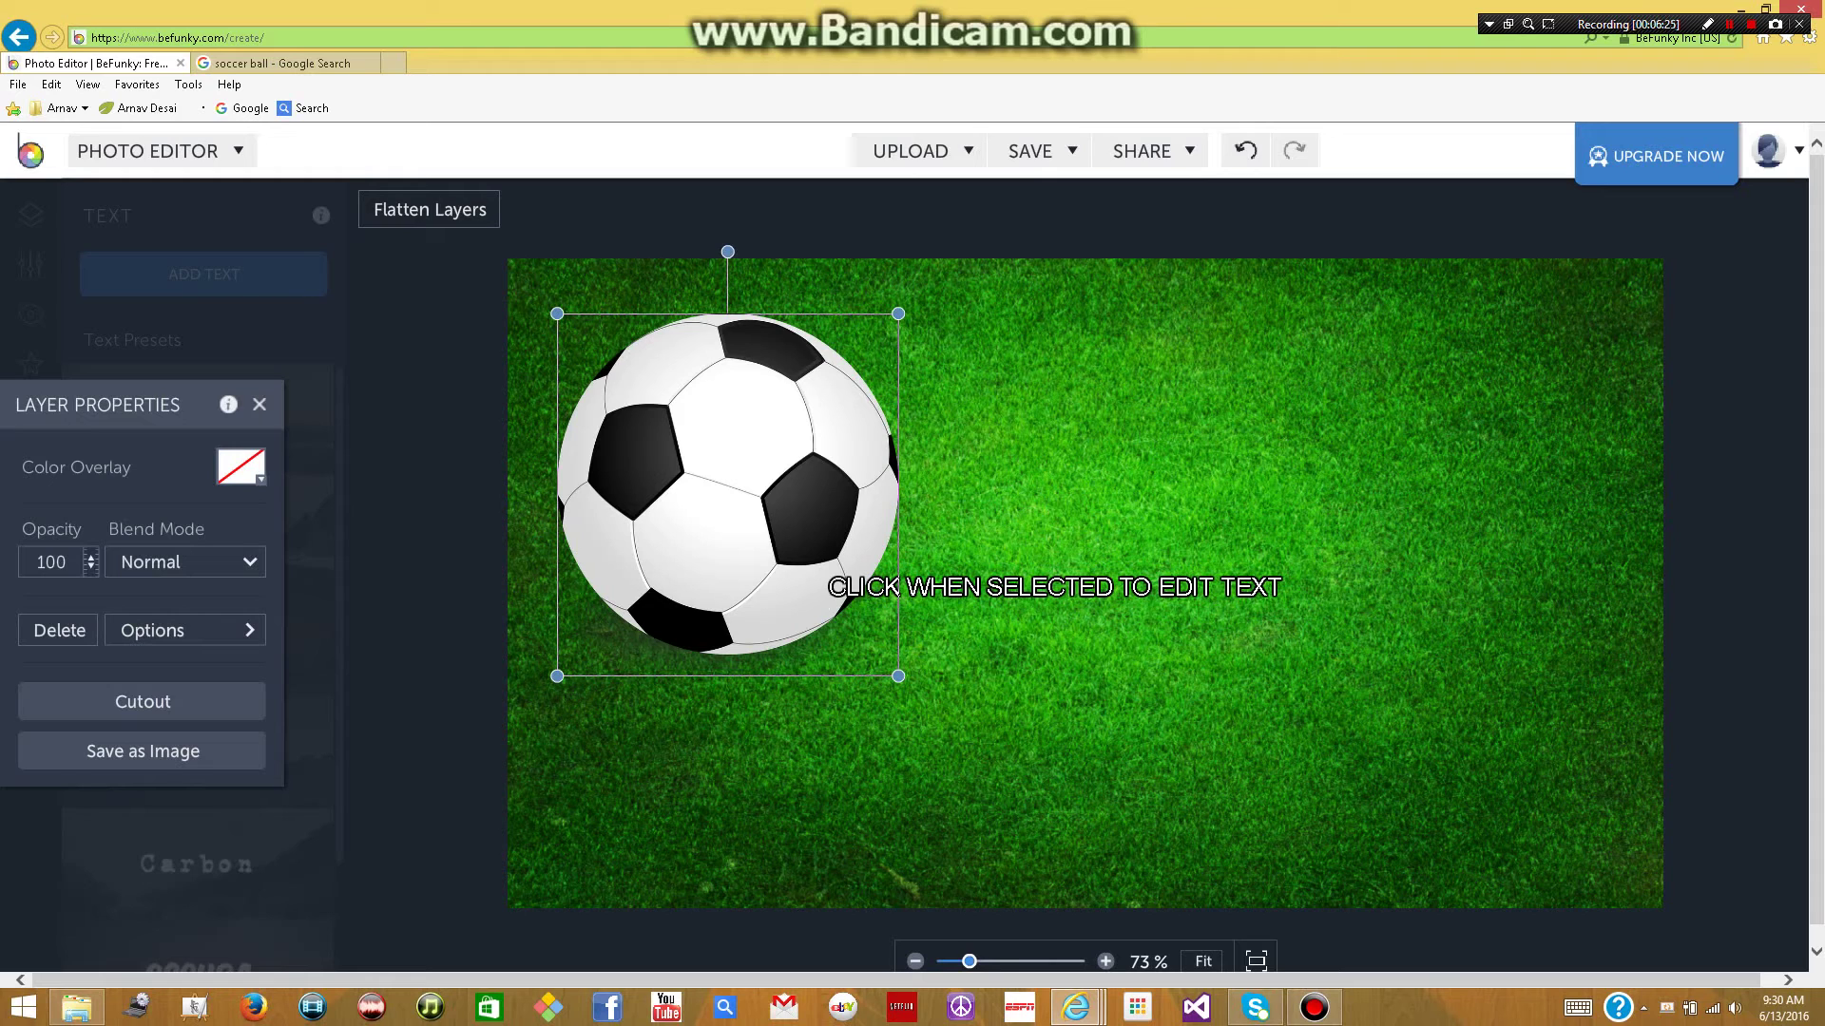
- Replace the placeholder text with "Soccer is awesome!!"
click(1254, 587)
click(1251, 590)
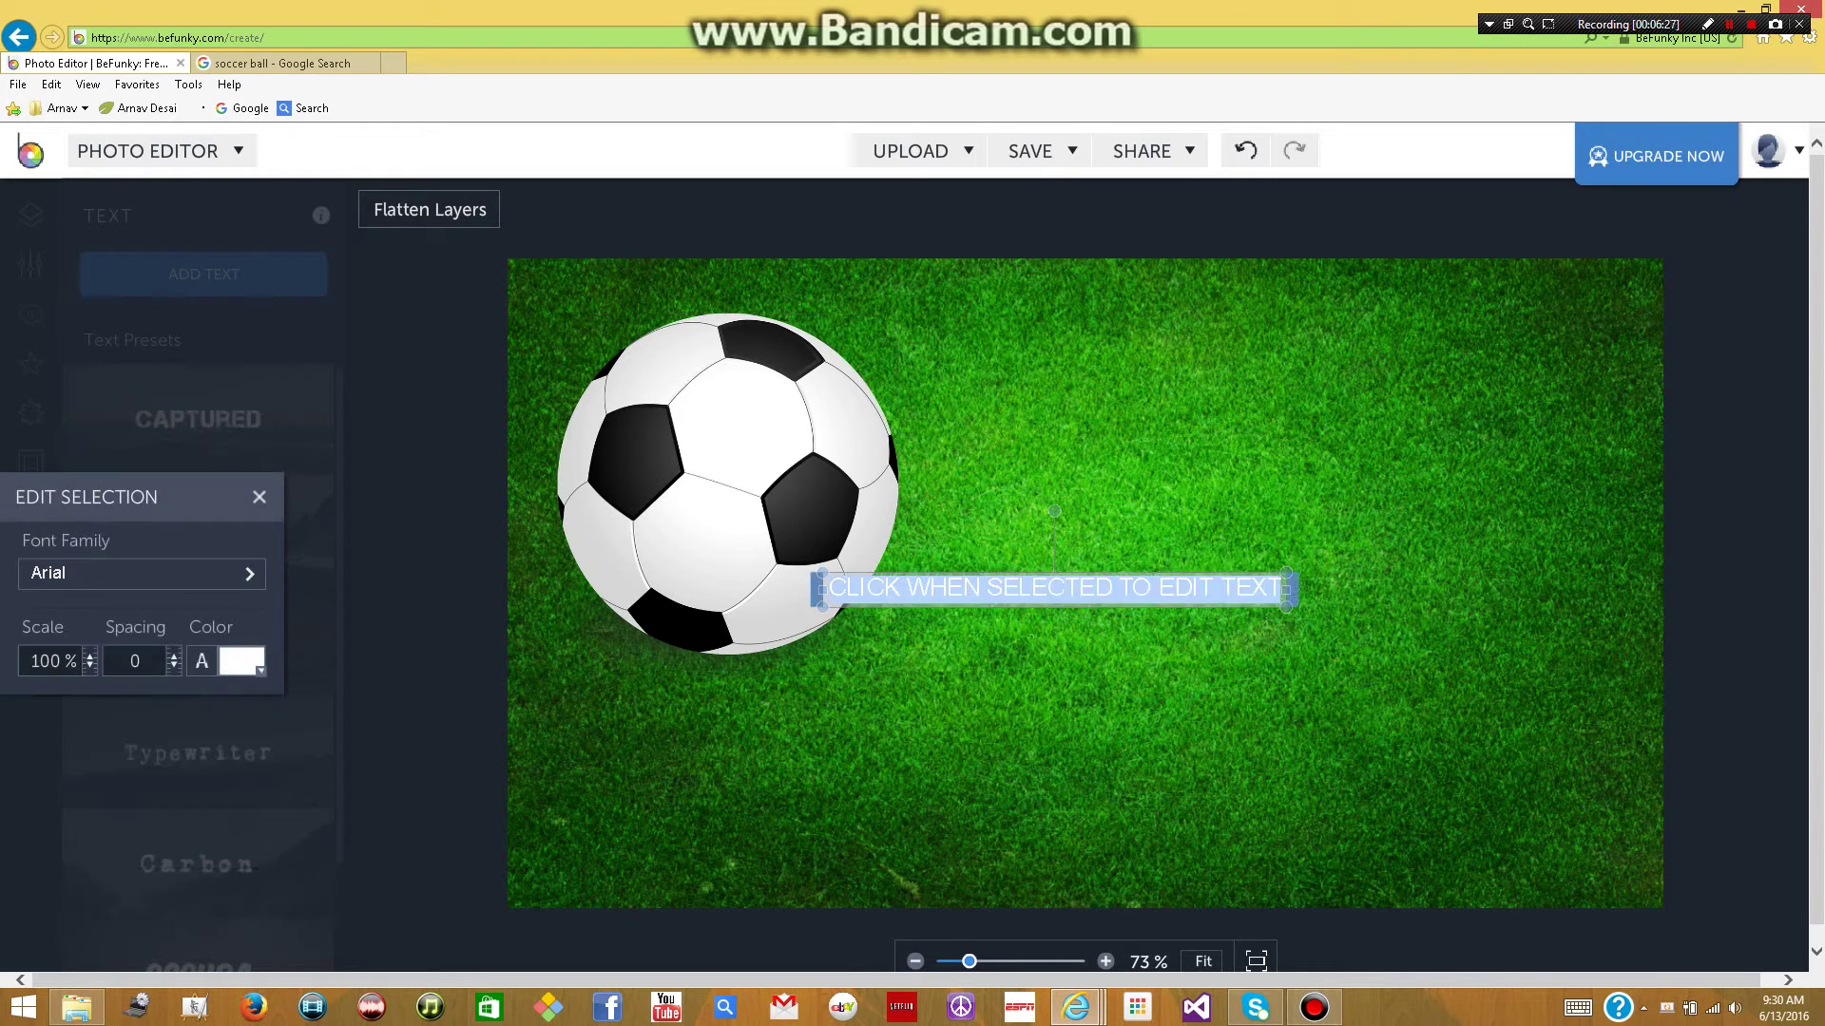
key(ctrl+a)
text(Soccer )
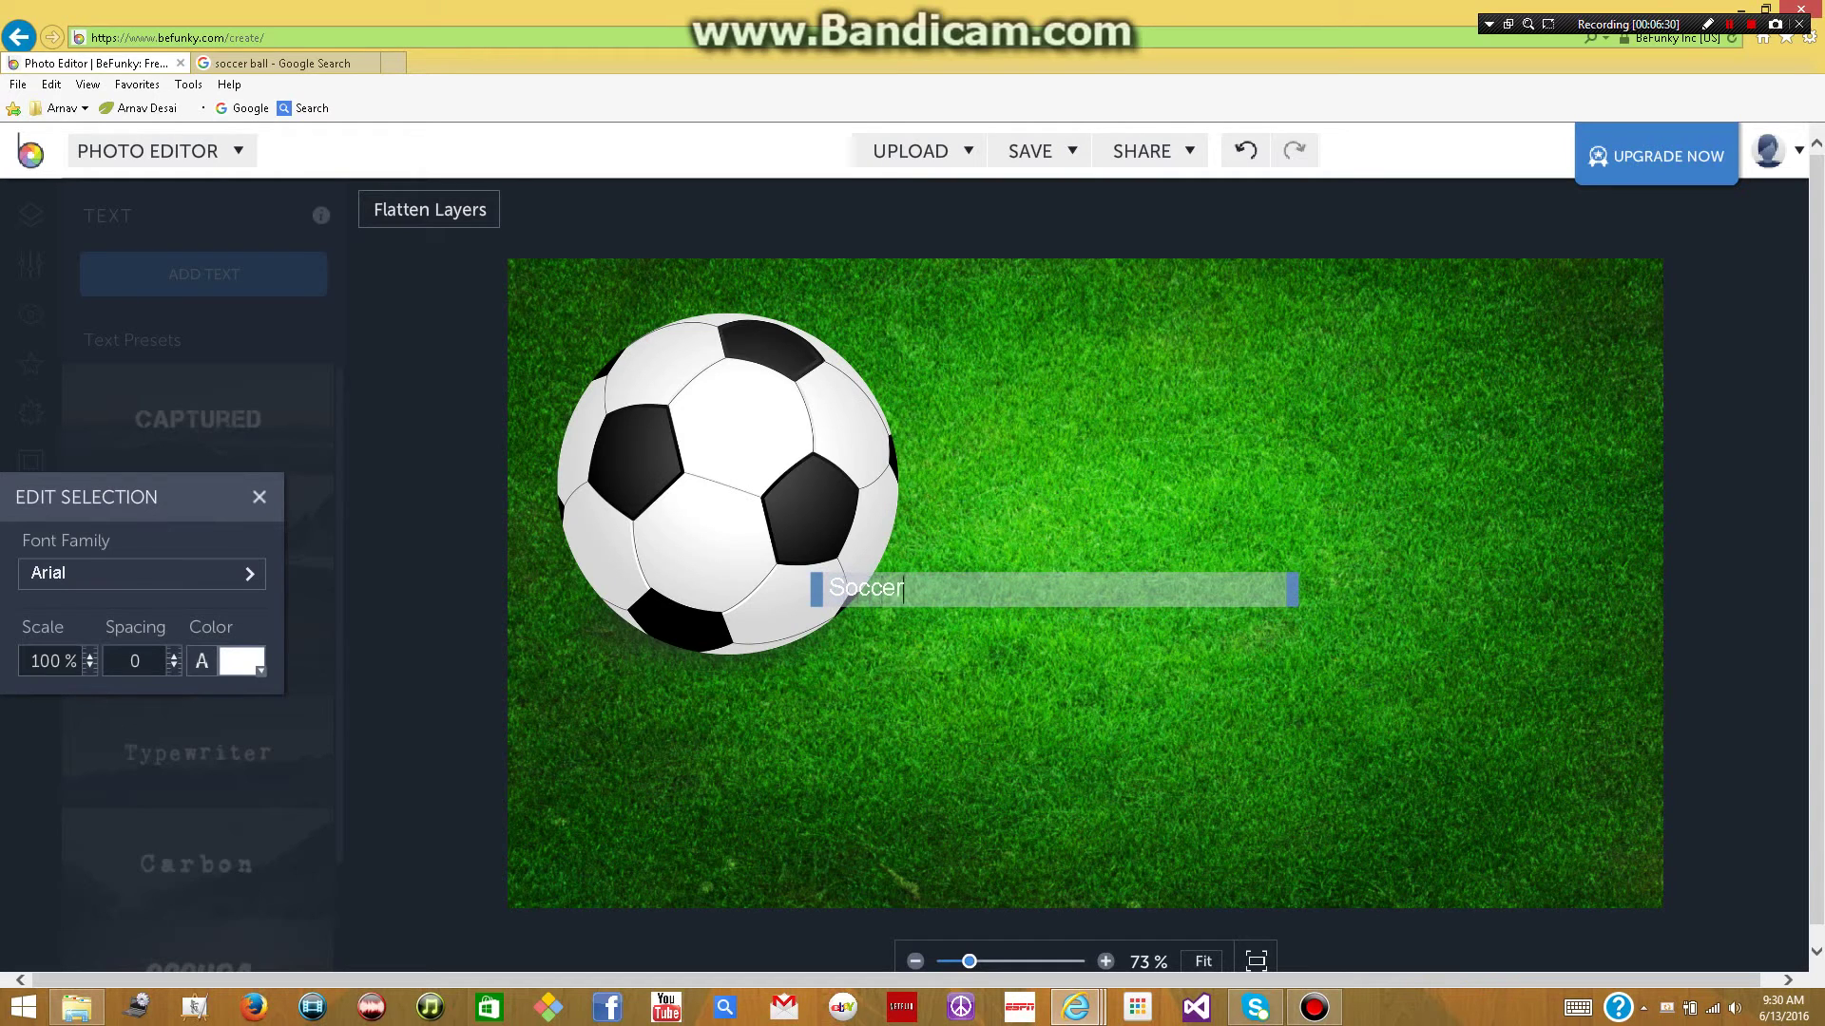
text(is awesome!!)
click(1290, 589)
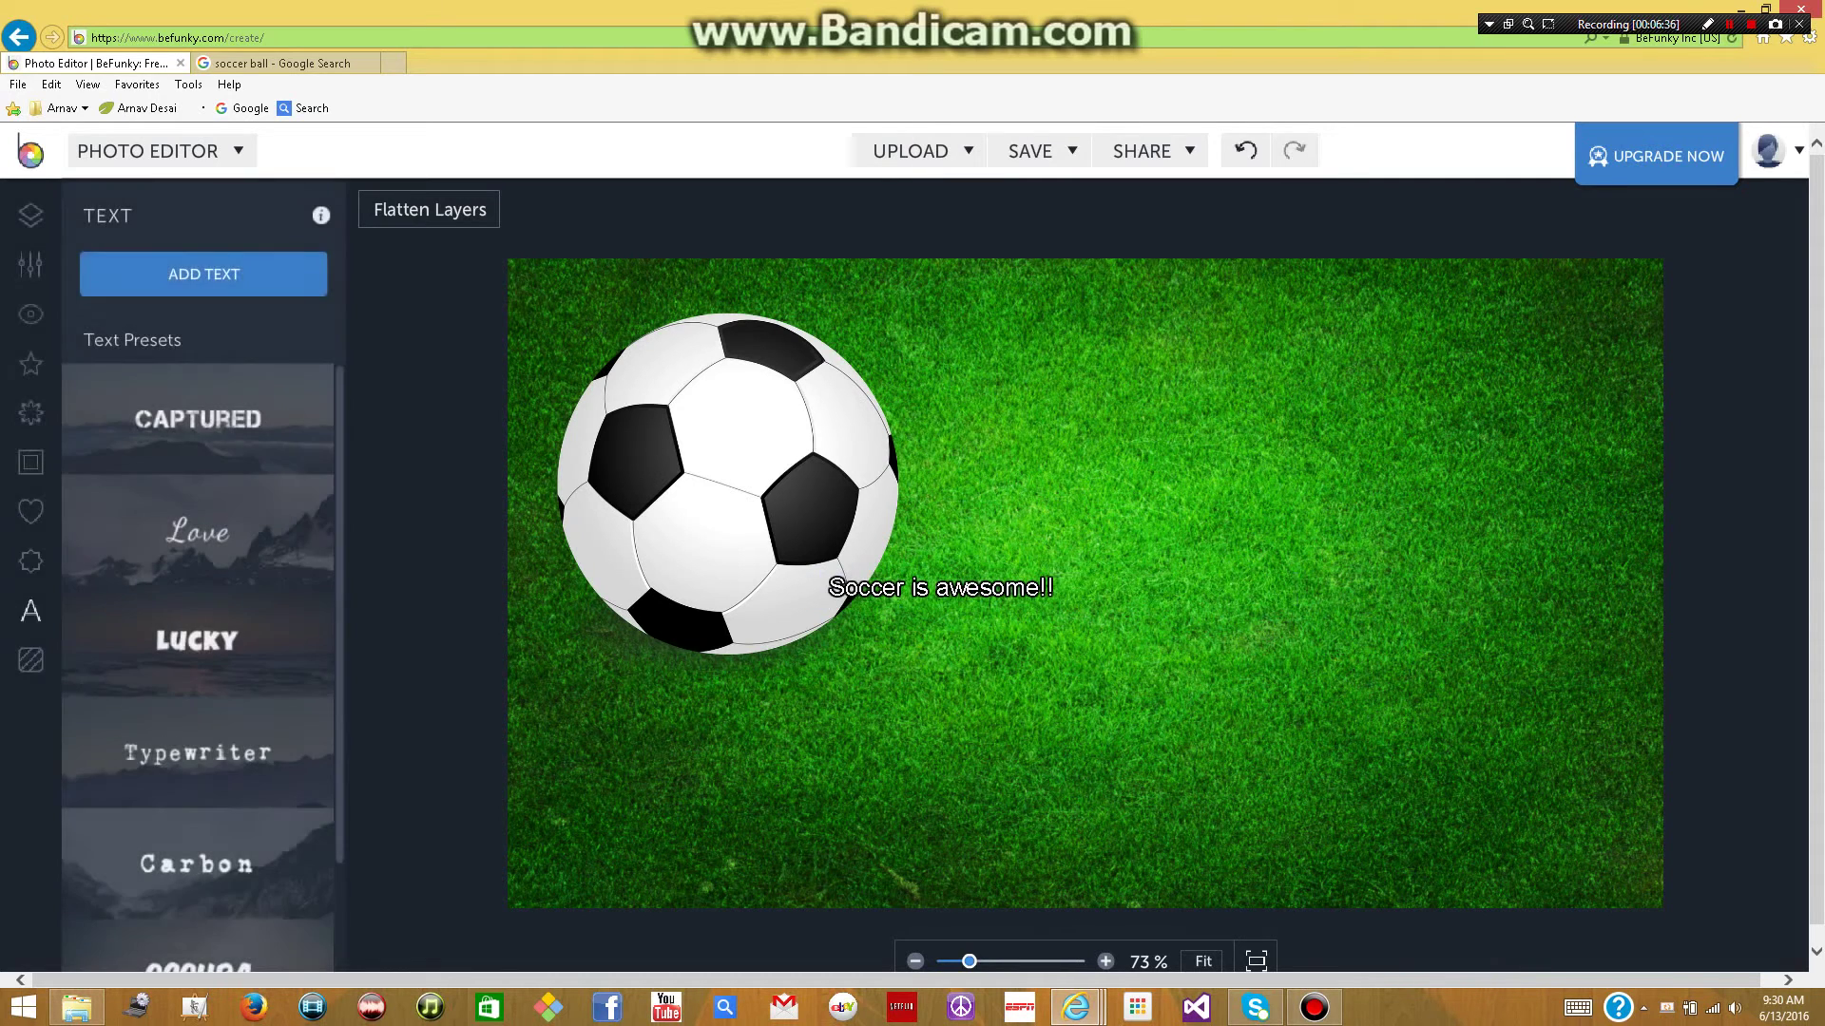
- Enlarge the "Soccer is awesome!!" text to about 62 pt and set its font to Komika Axis
drag(1288, 590, 1457, 733)
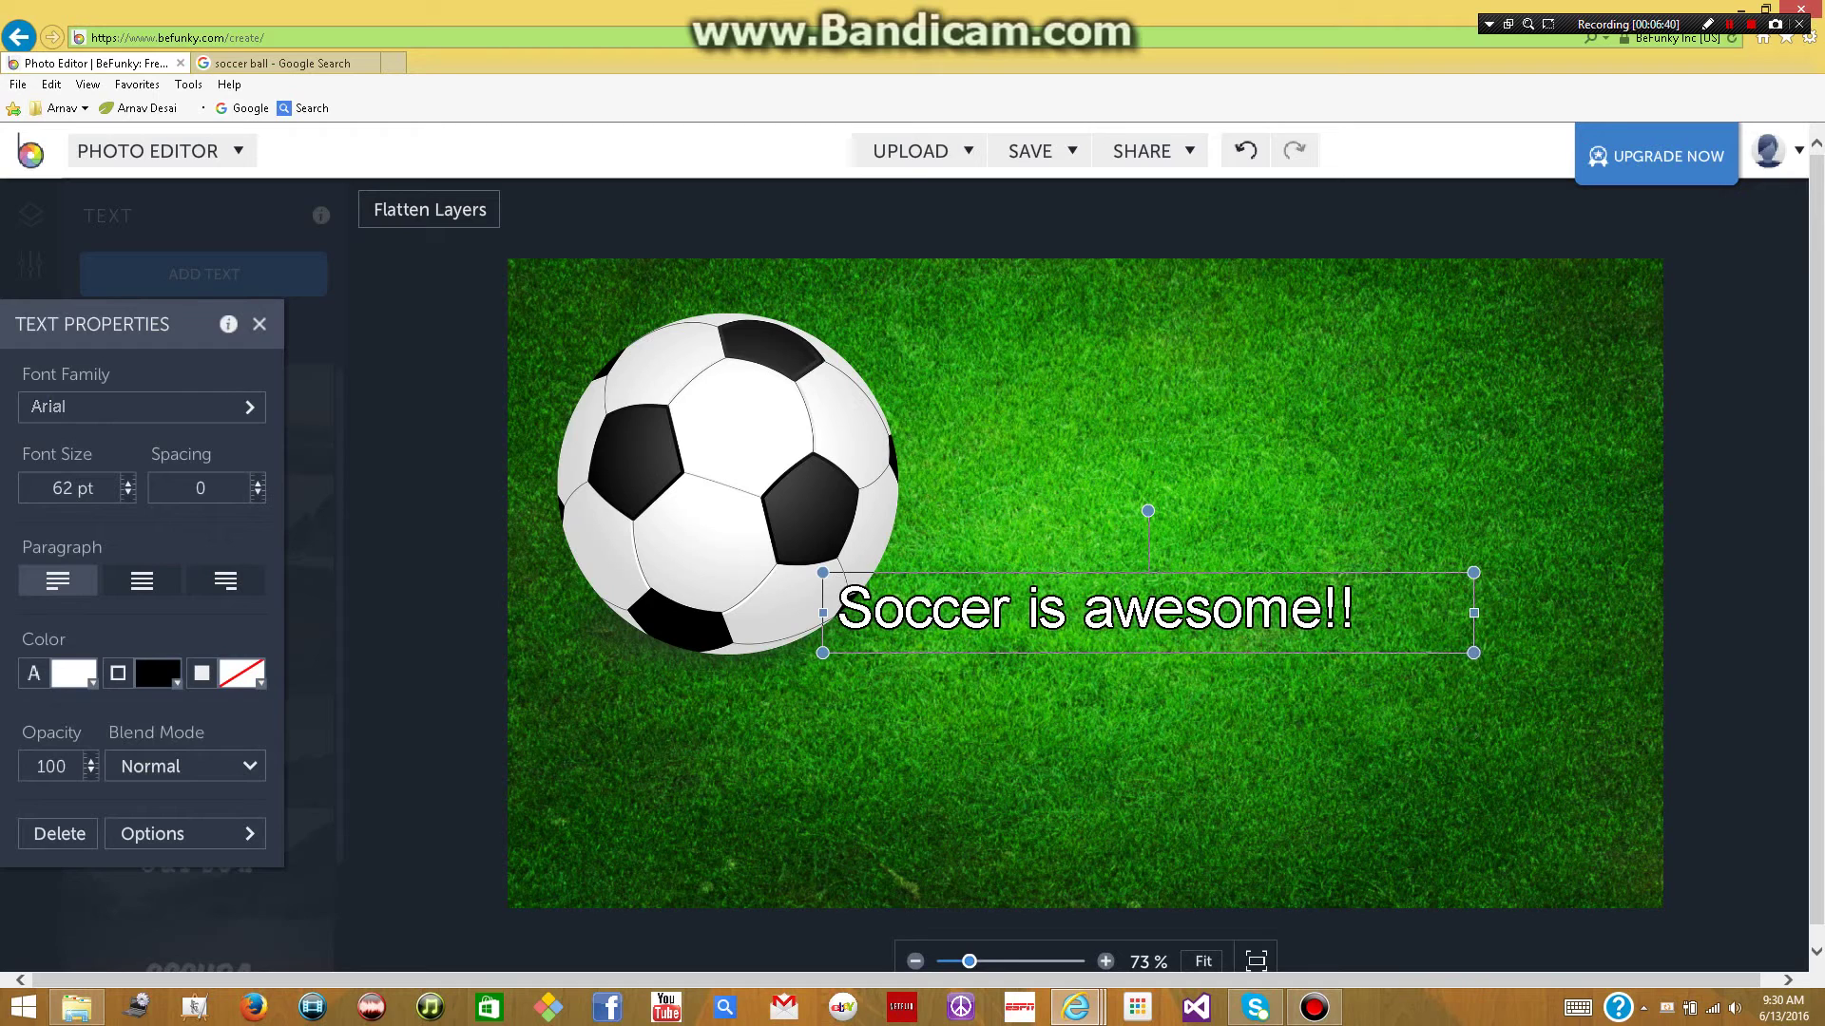
click(141, 407)
click(380, 325)
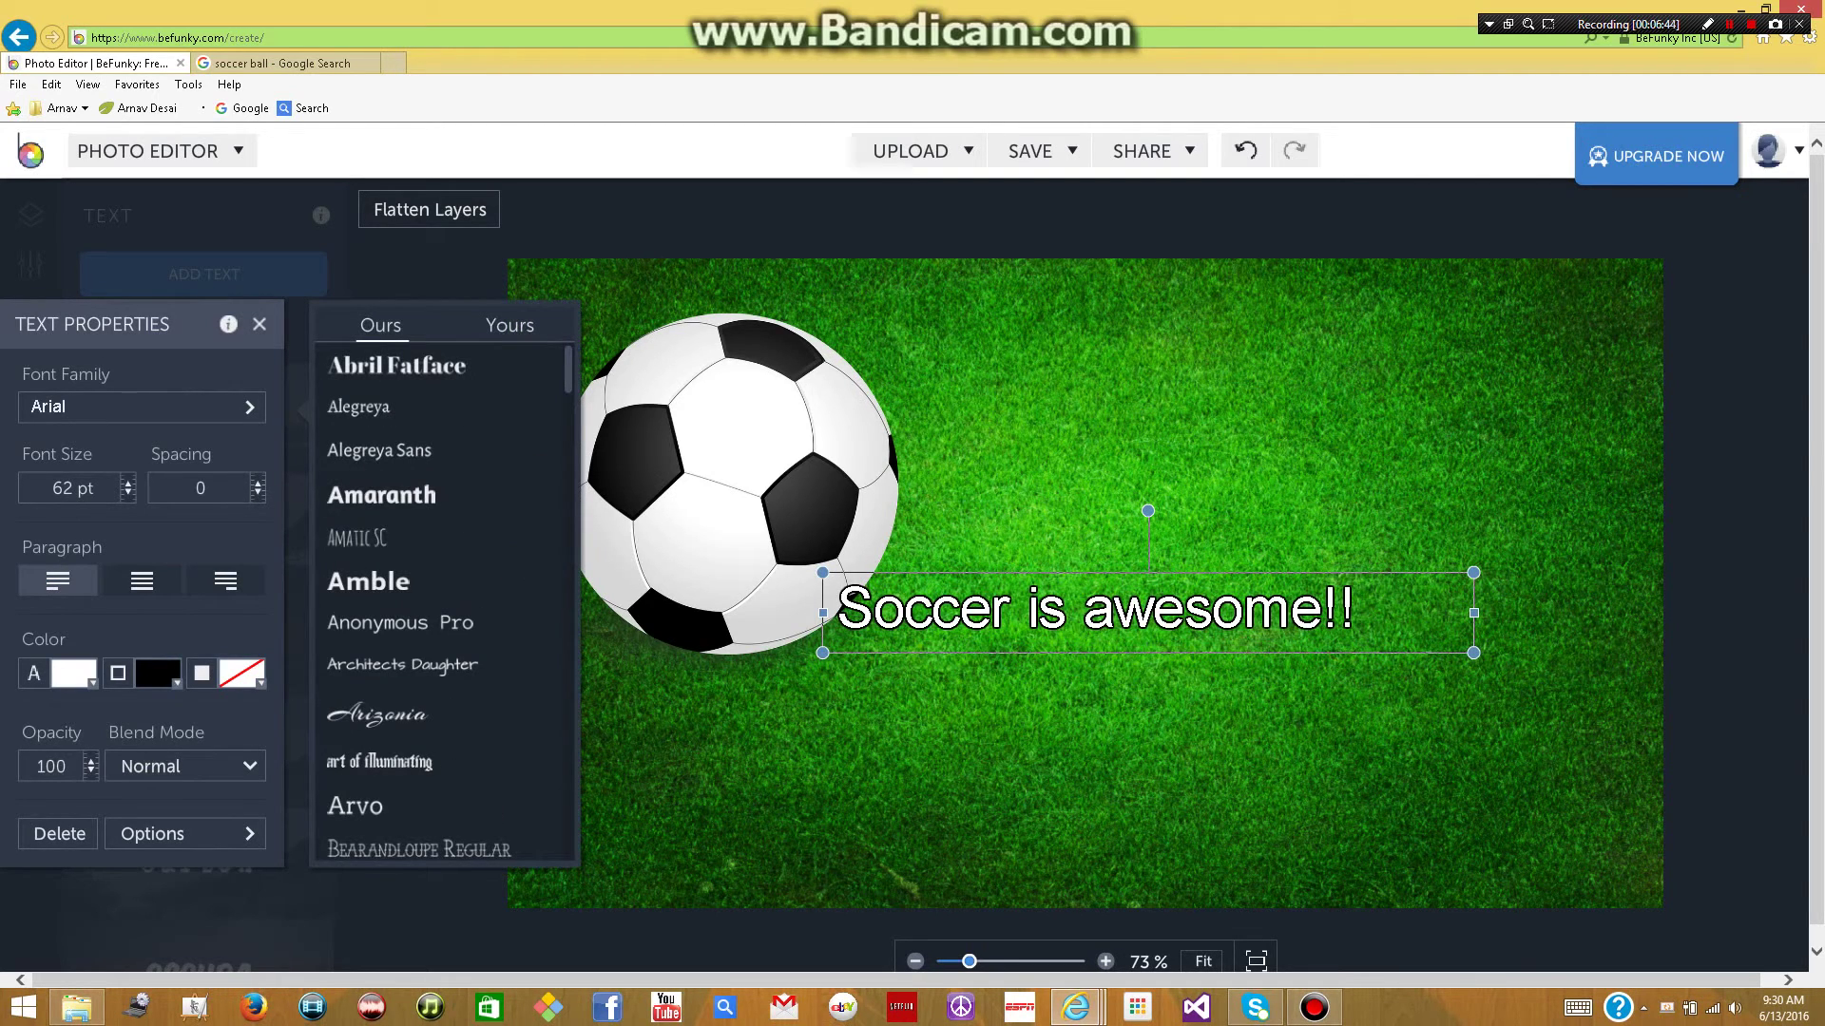
scroll(442, 599, down, 10)
scroll(442, 598, up, 3)
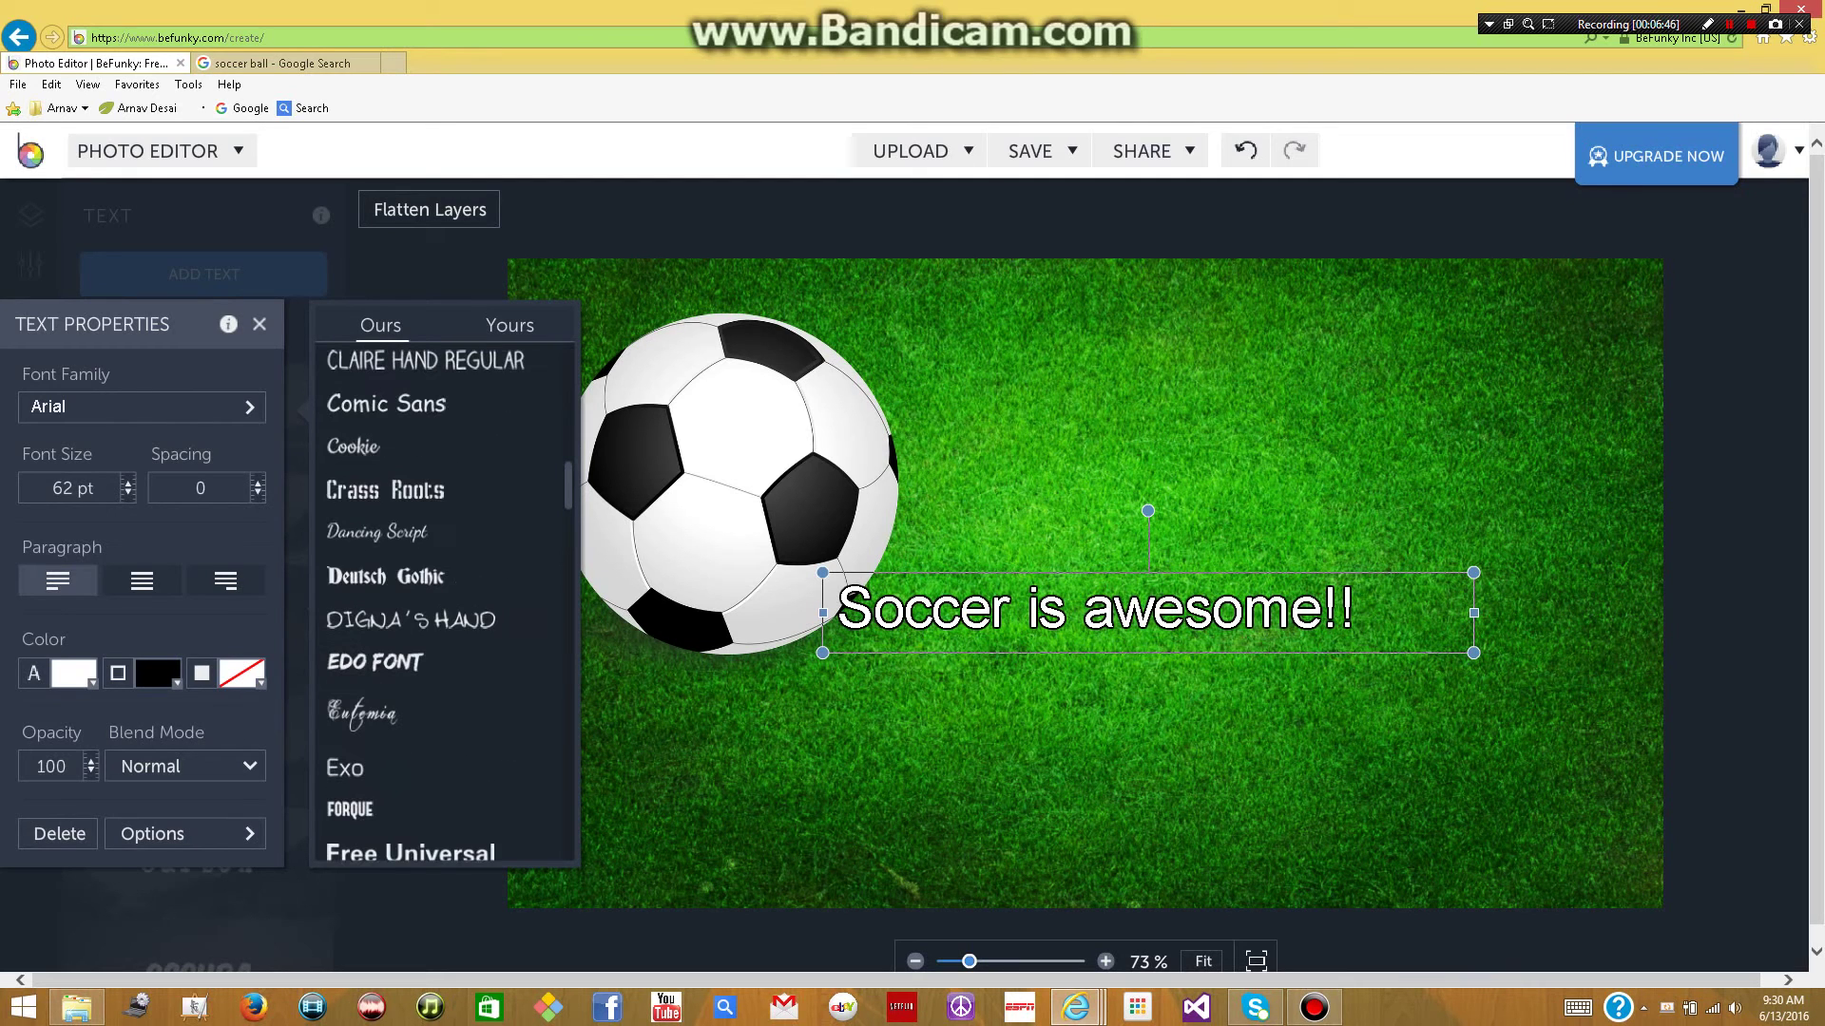
scroll(443, 599, down, 10)
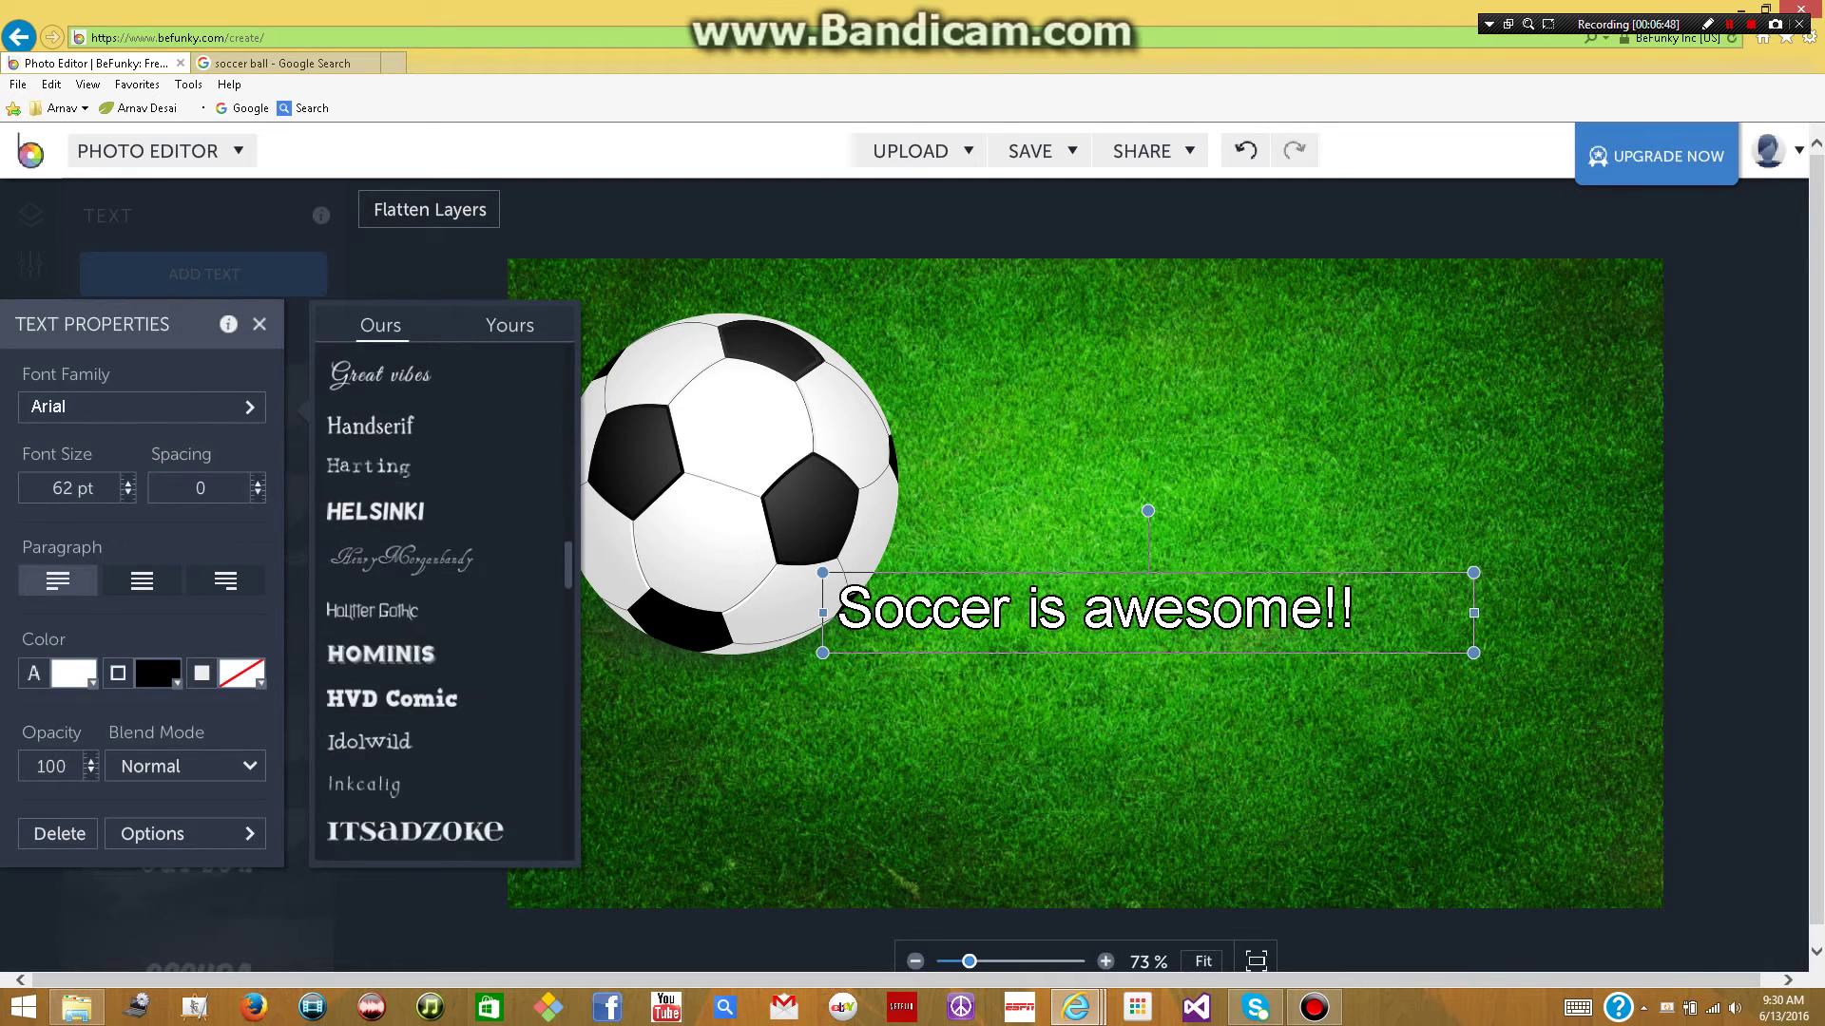
scroll(443, 599, down, 5)
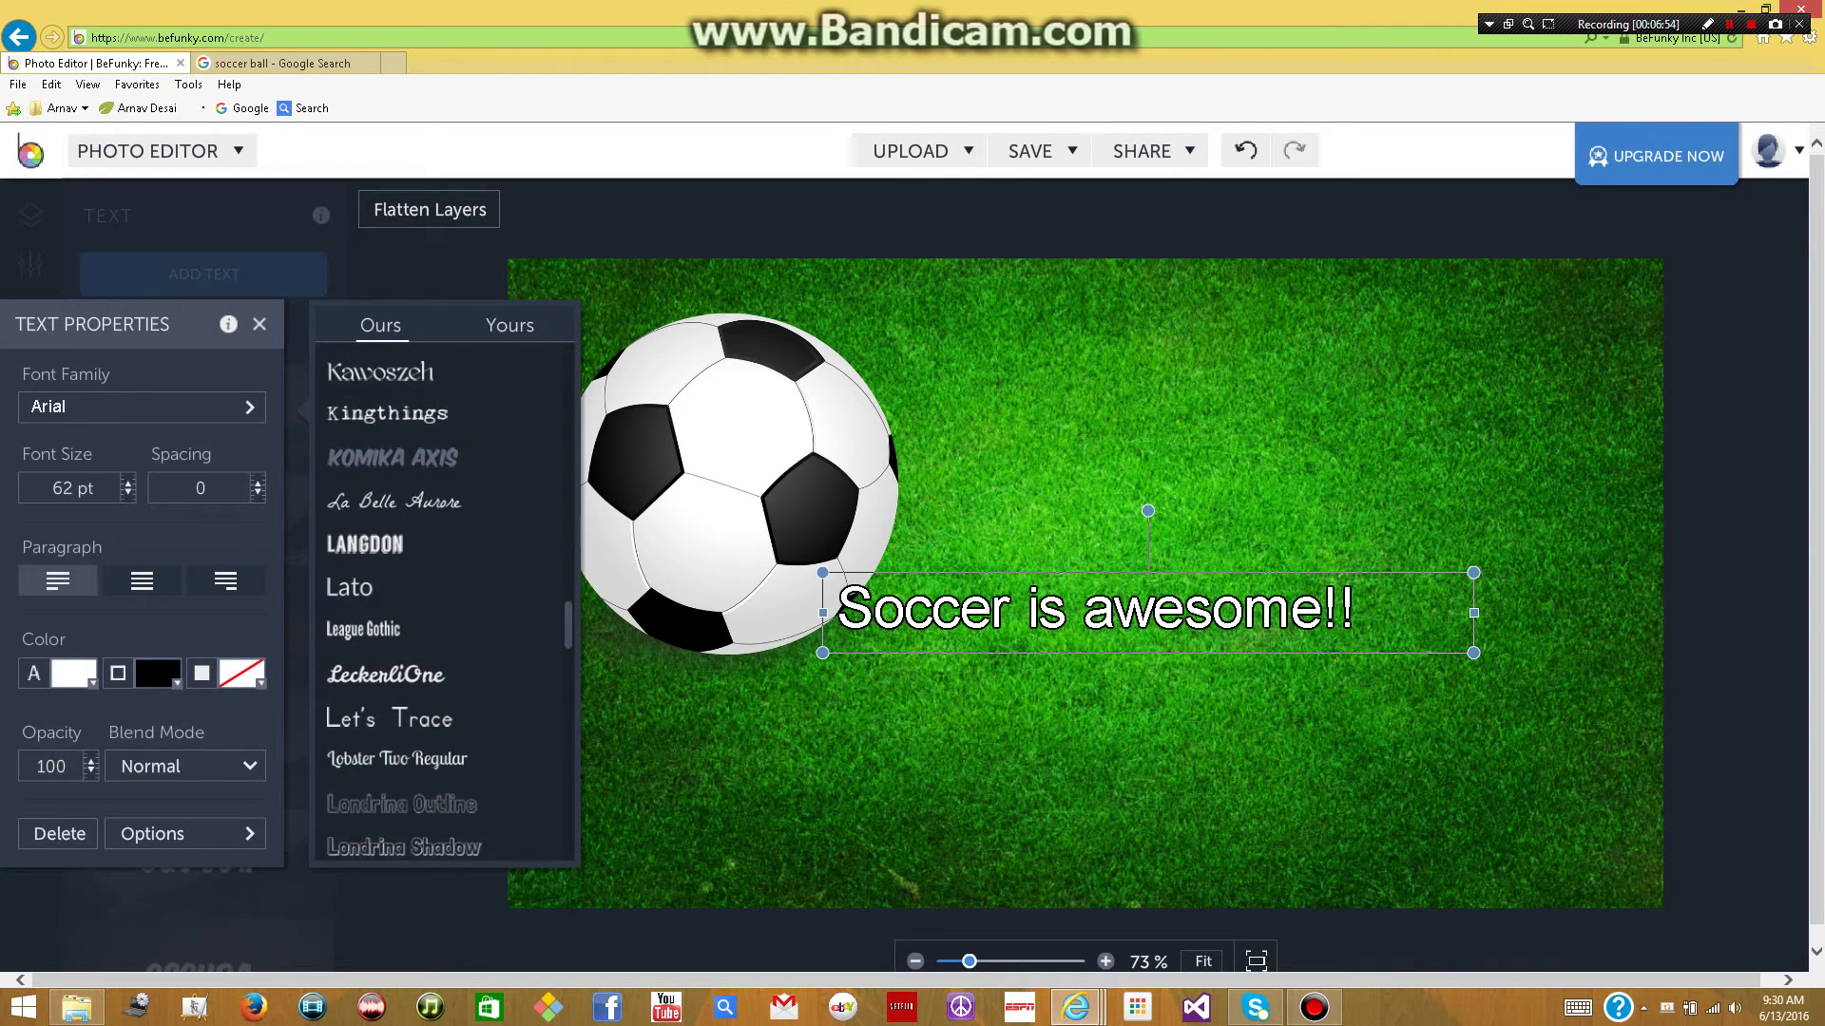
click(393, 457)
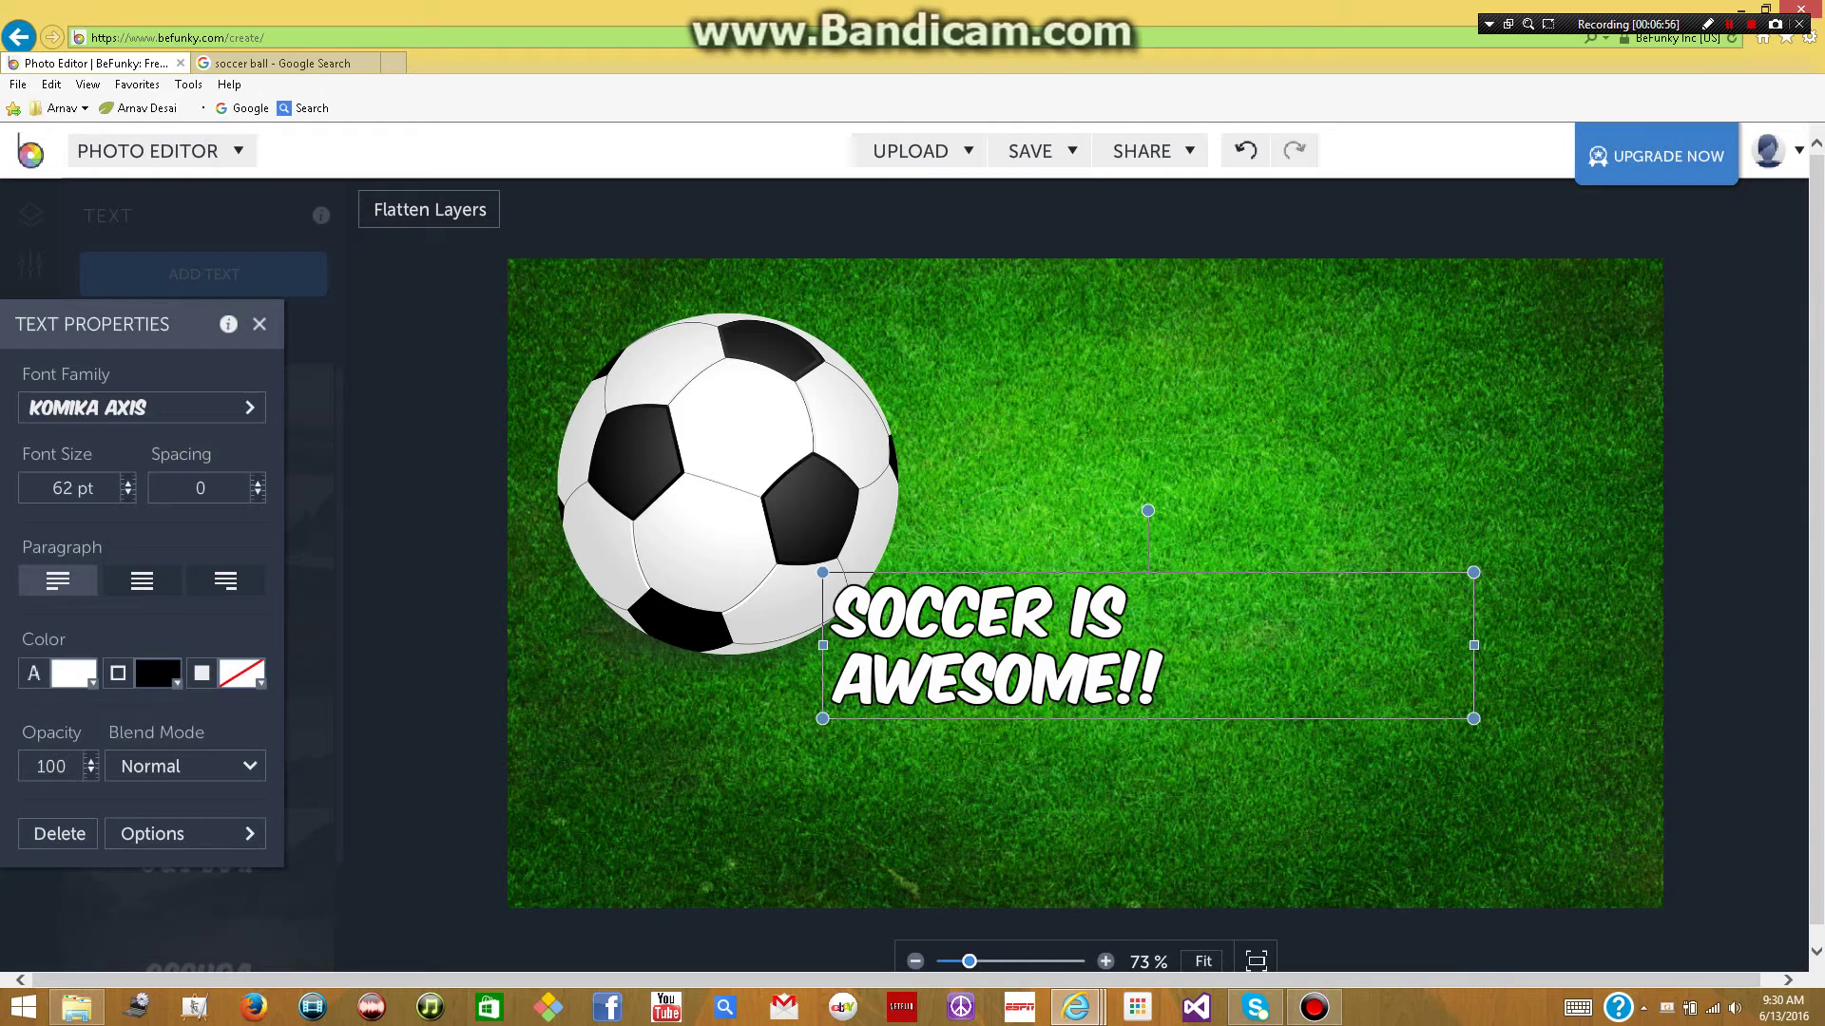
- Narrow the title's text box, enlarge the text to about 117 pt and place it in the upper right of the background
drag(1474, 645, 1237, 645)
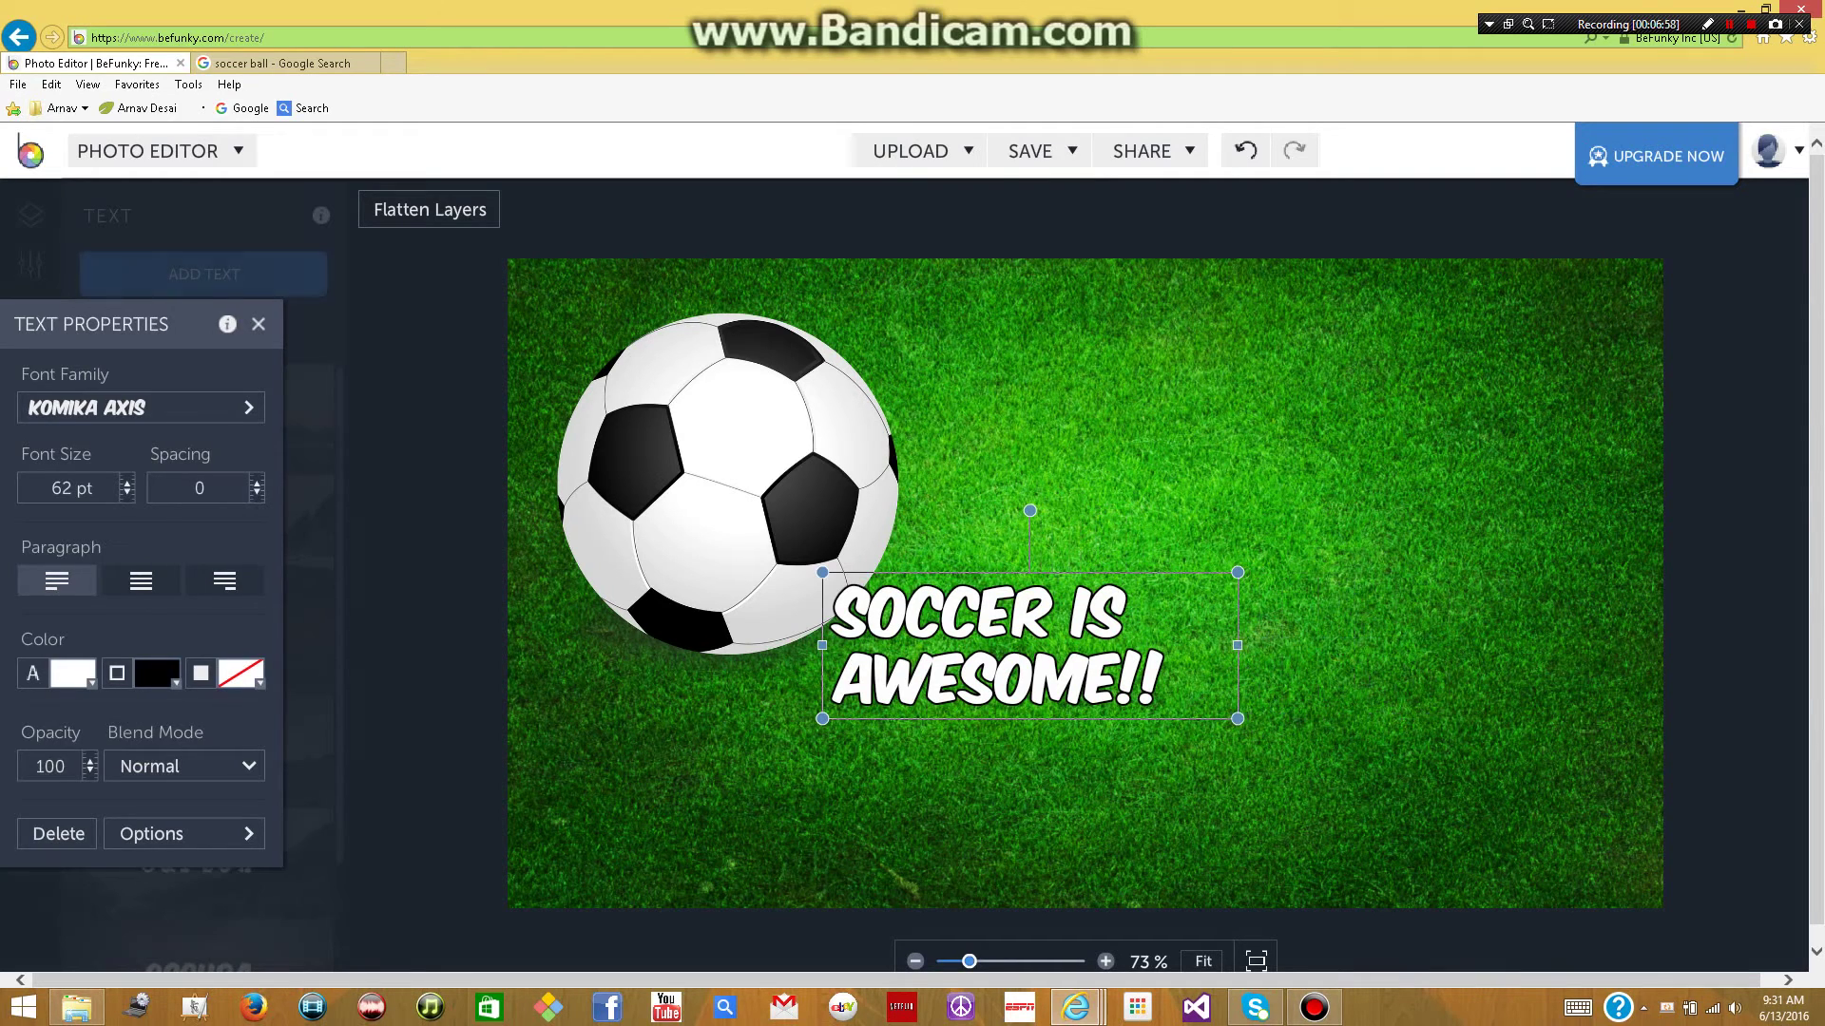
click(1264, 656)
click(1178, 666)
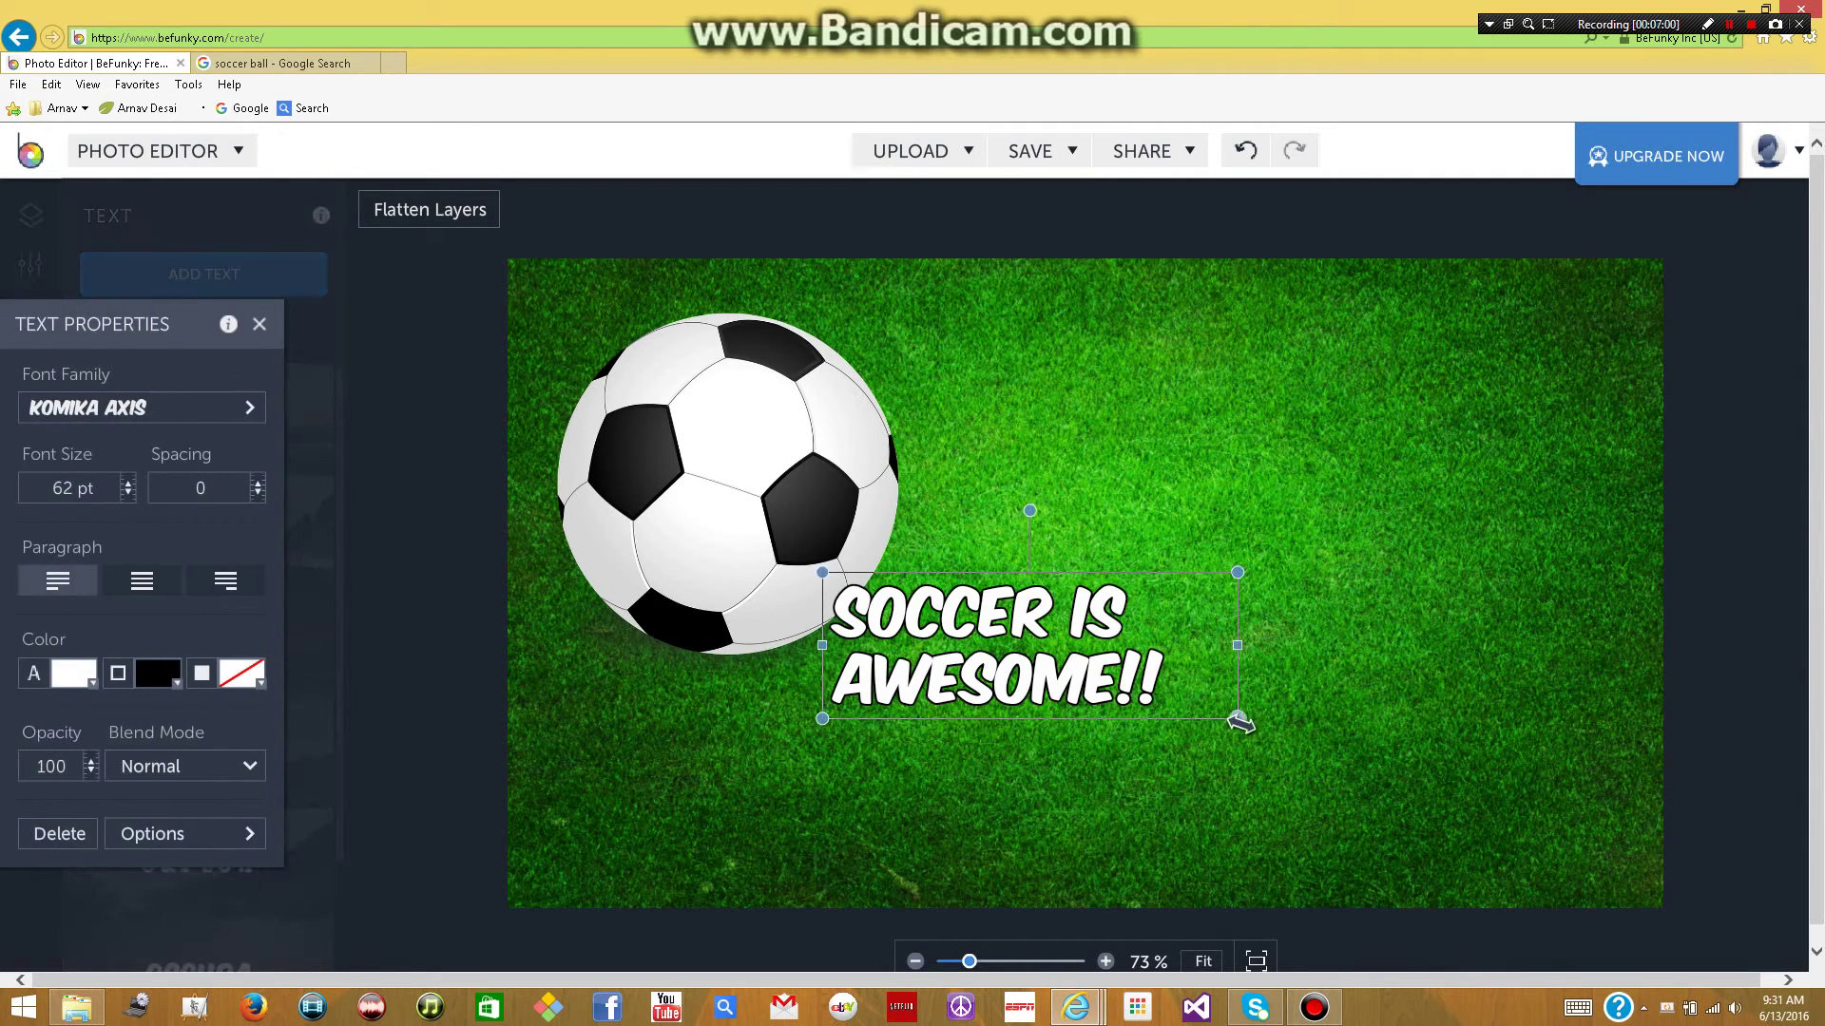
drag(1239, 722, 1356, 423)
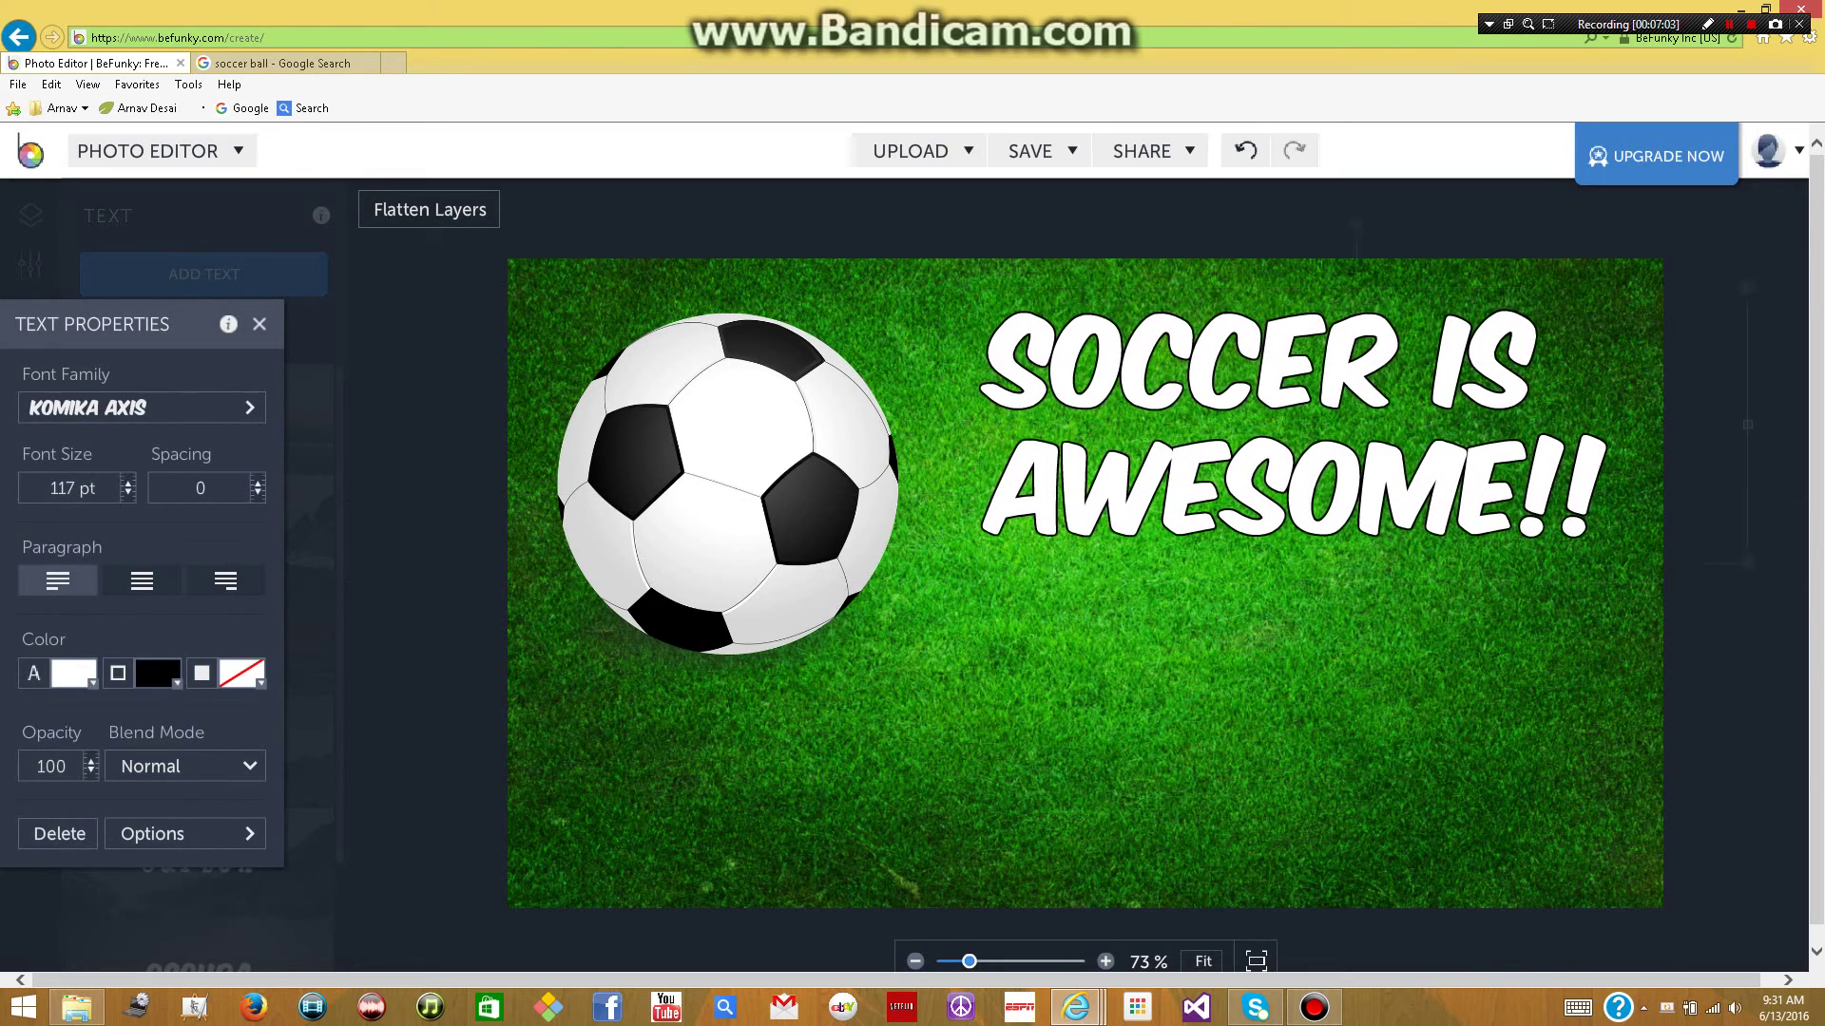
- Try centre and right paragraph alignment on the title text and return it to left alignment
click(68, 489)
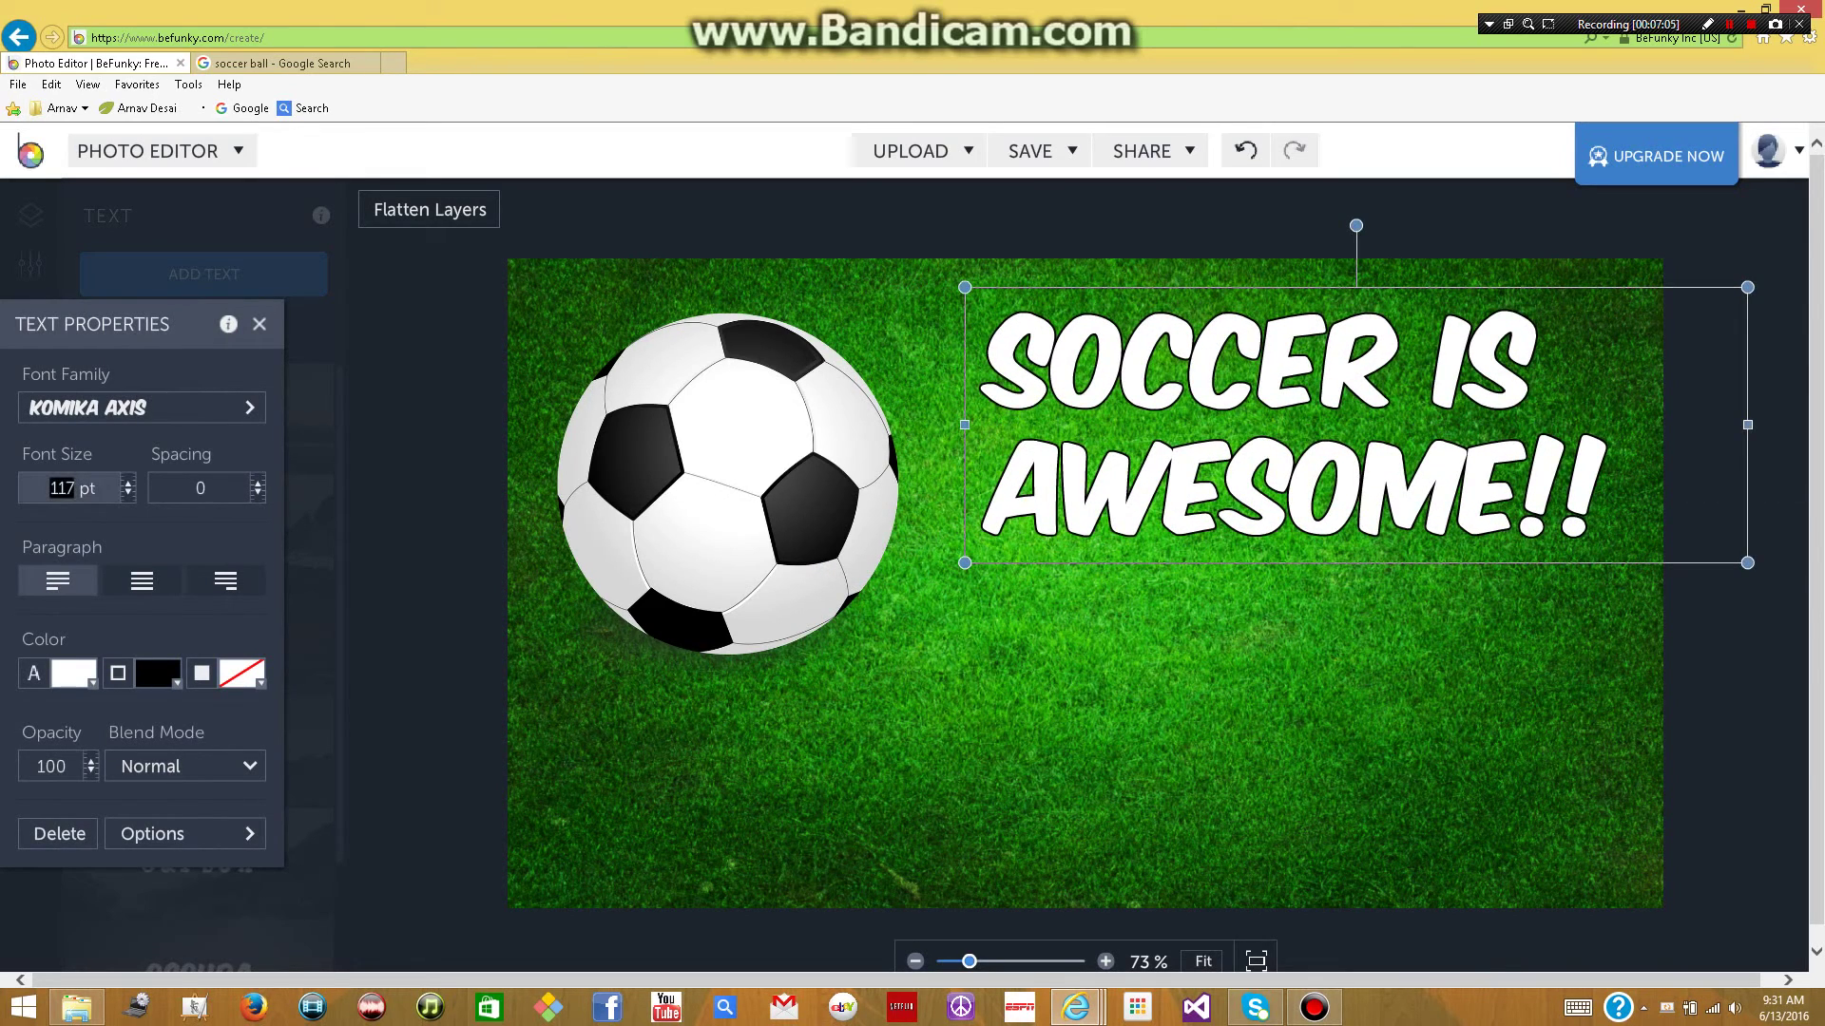
click(142, 580)
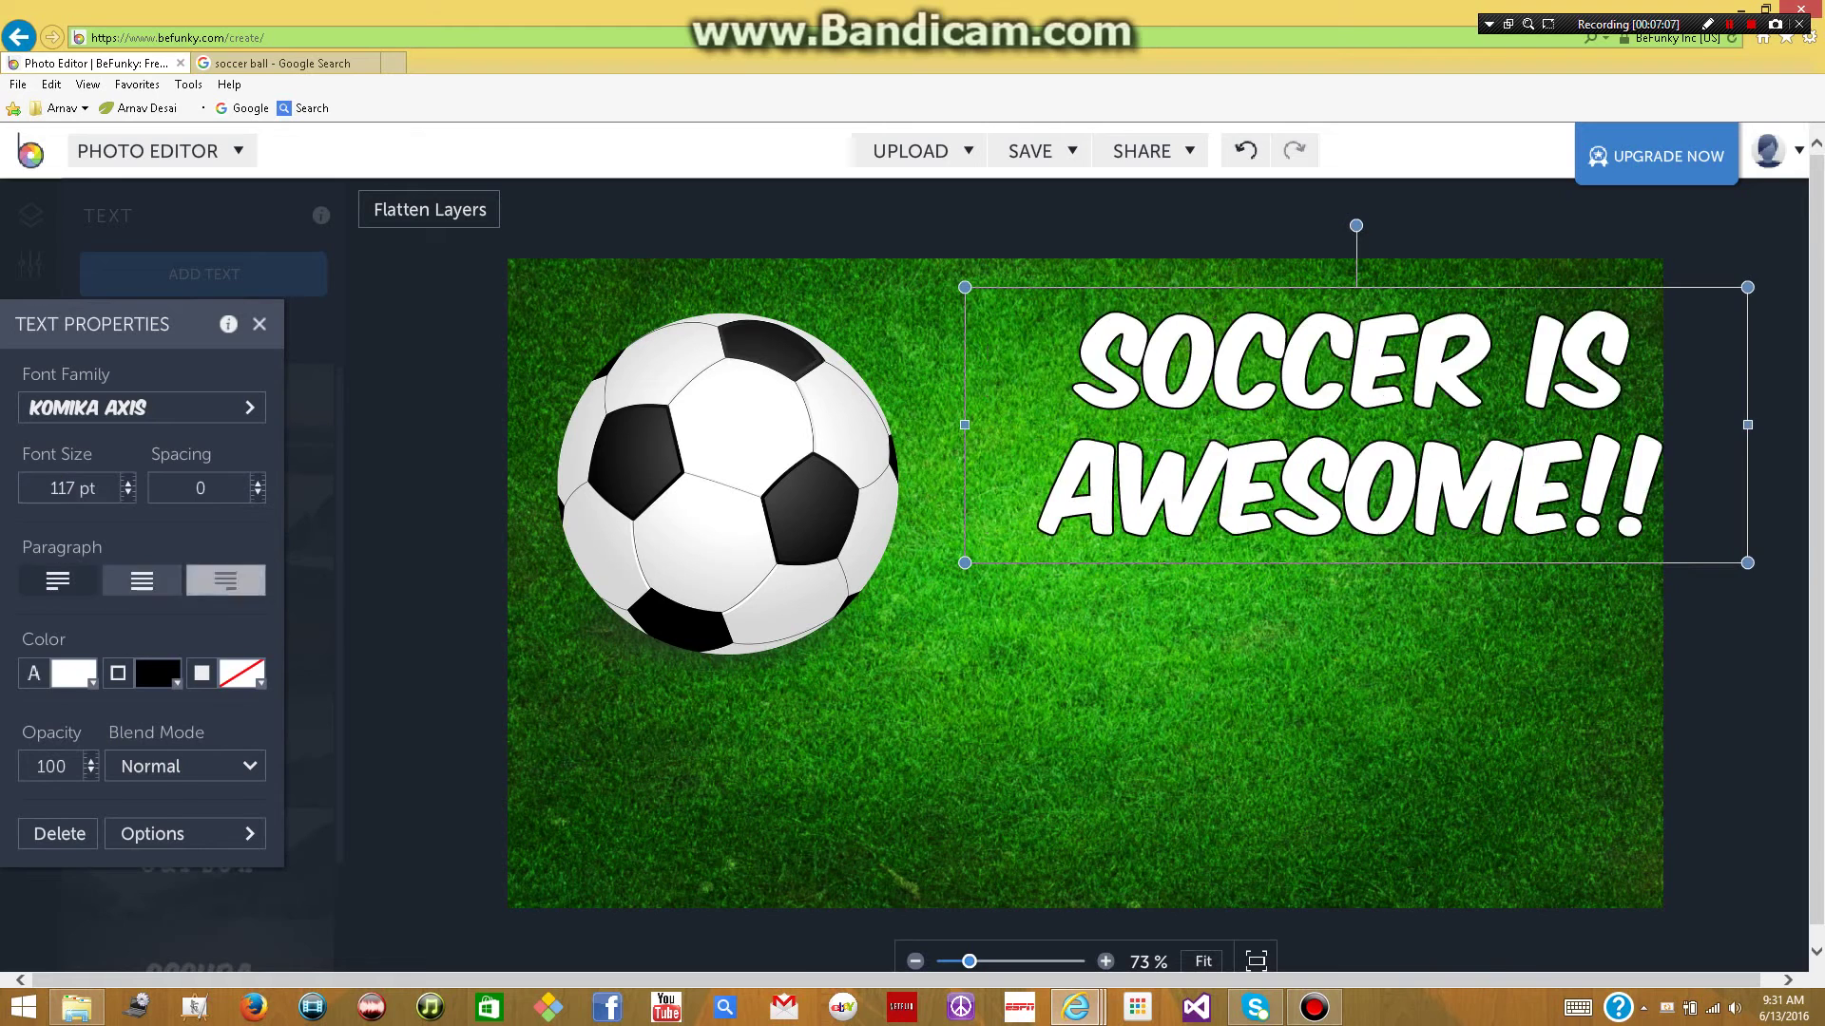
click(225, 580)
click(57, 580)
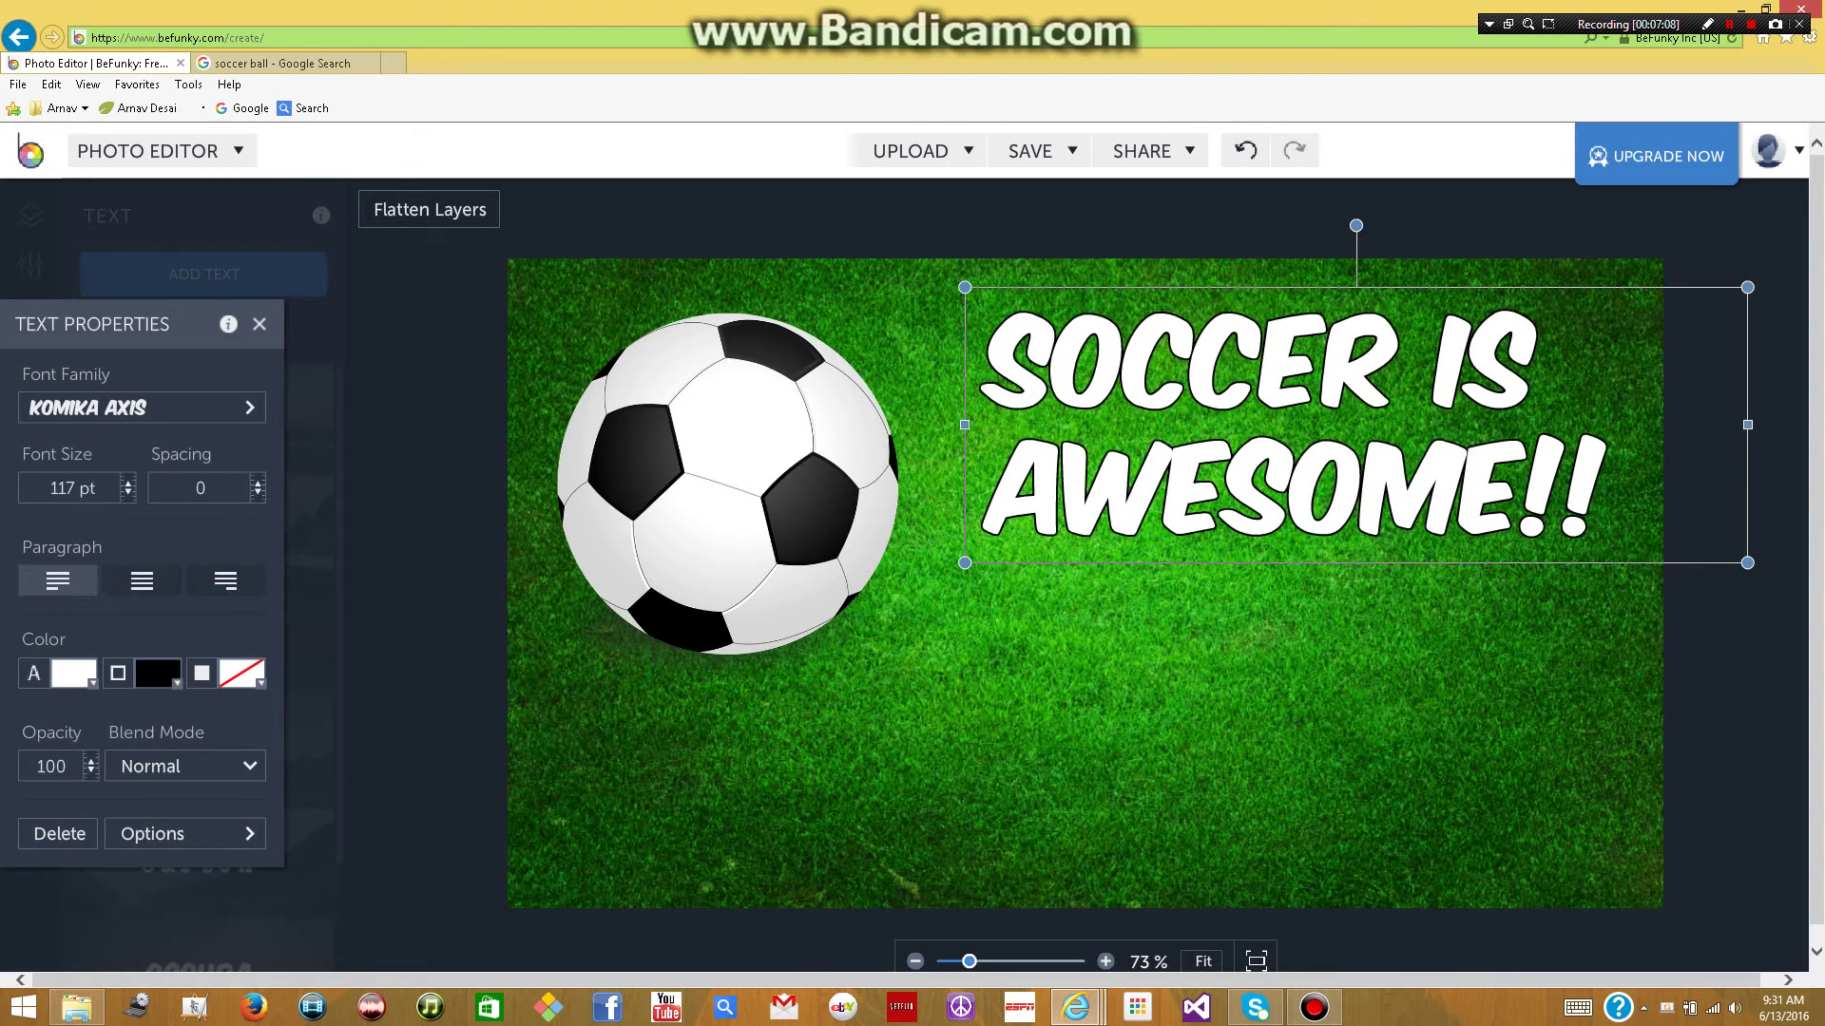
- Color the title text dark red and give it a lighter red outline, C16D6D
click(73, 673)
drag(358, 790, 333, 798)
click(411, 654)
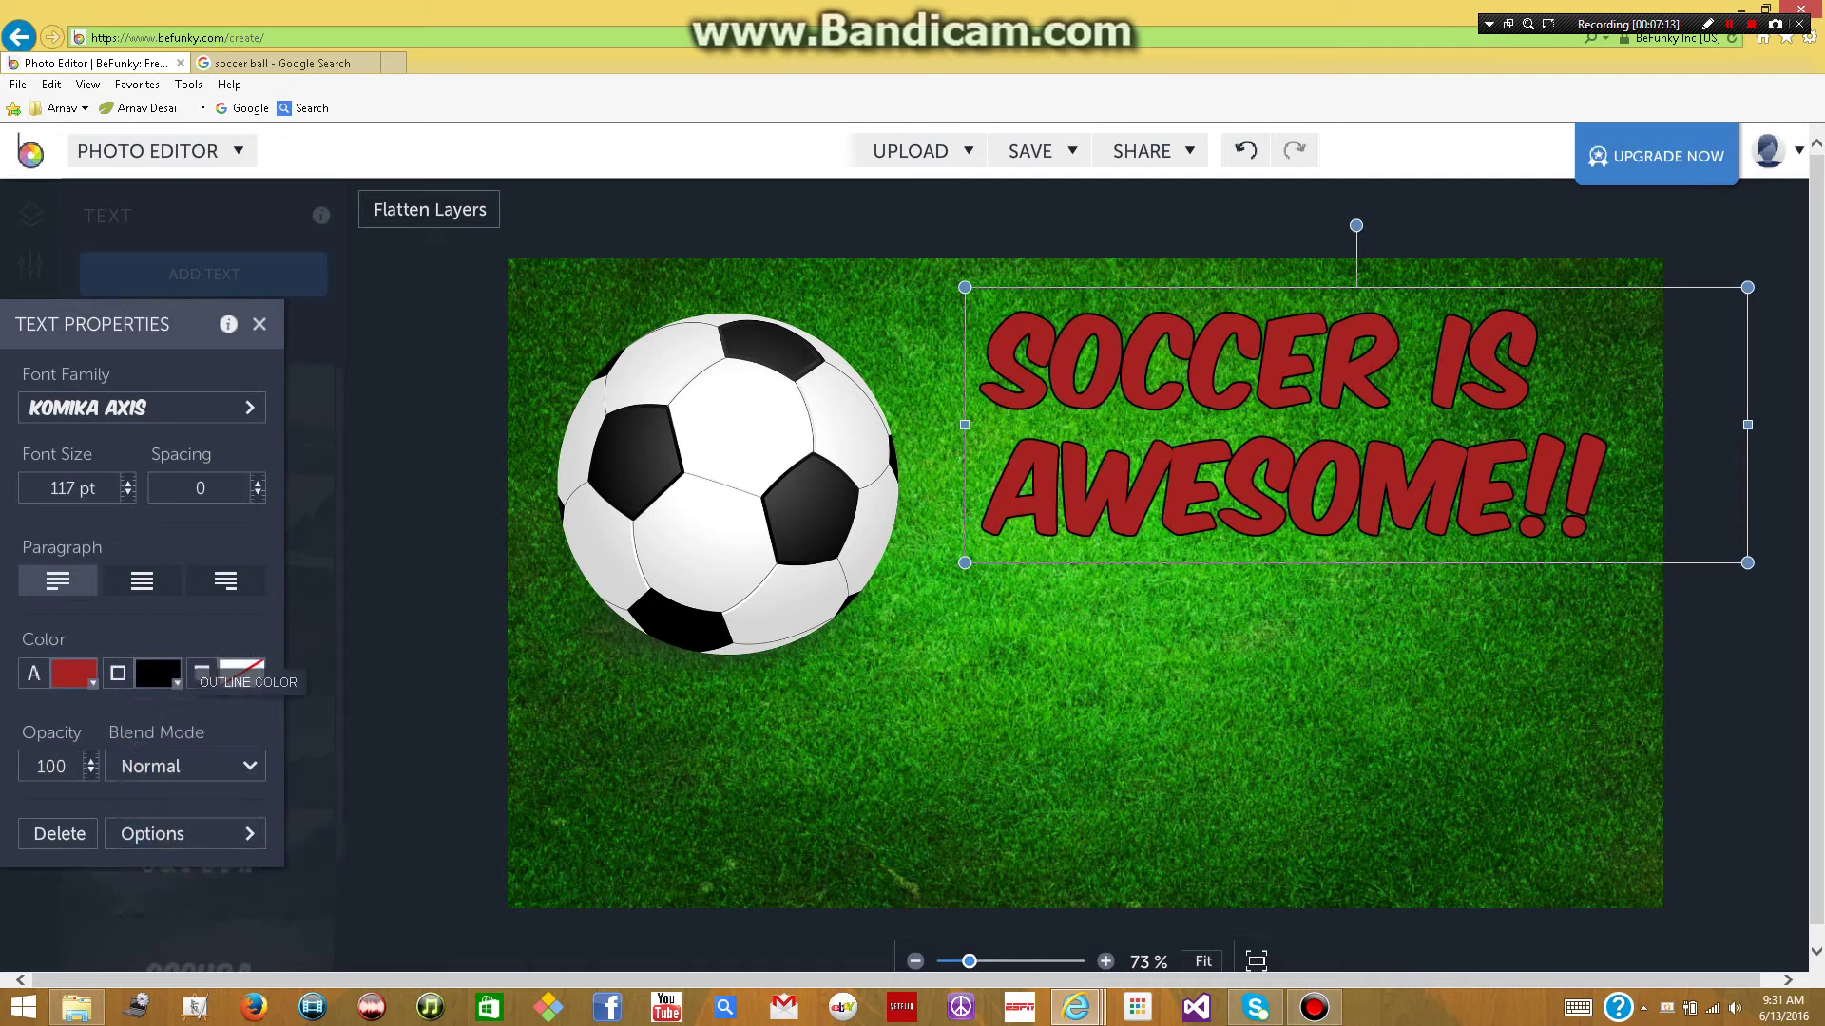
click(157, 673)
mouse_move(411, 757)
mouse_down()
mouse_move(396, 830)
mouse_move(355, 770)
mouse_move(340, 784)
mouse_up()
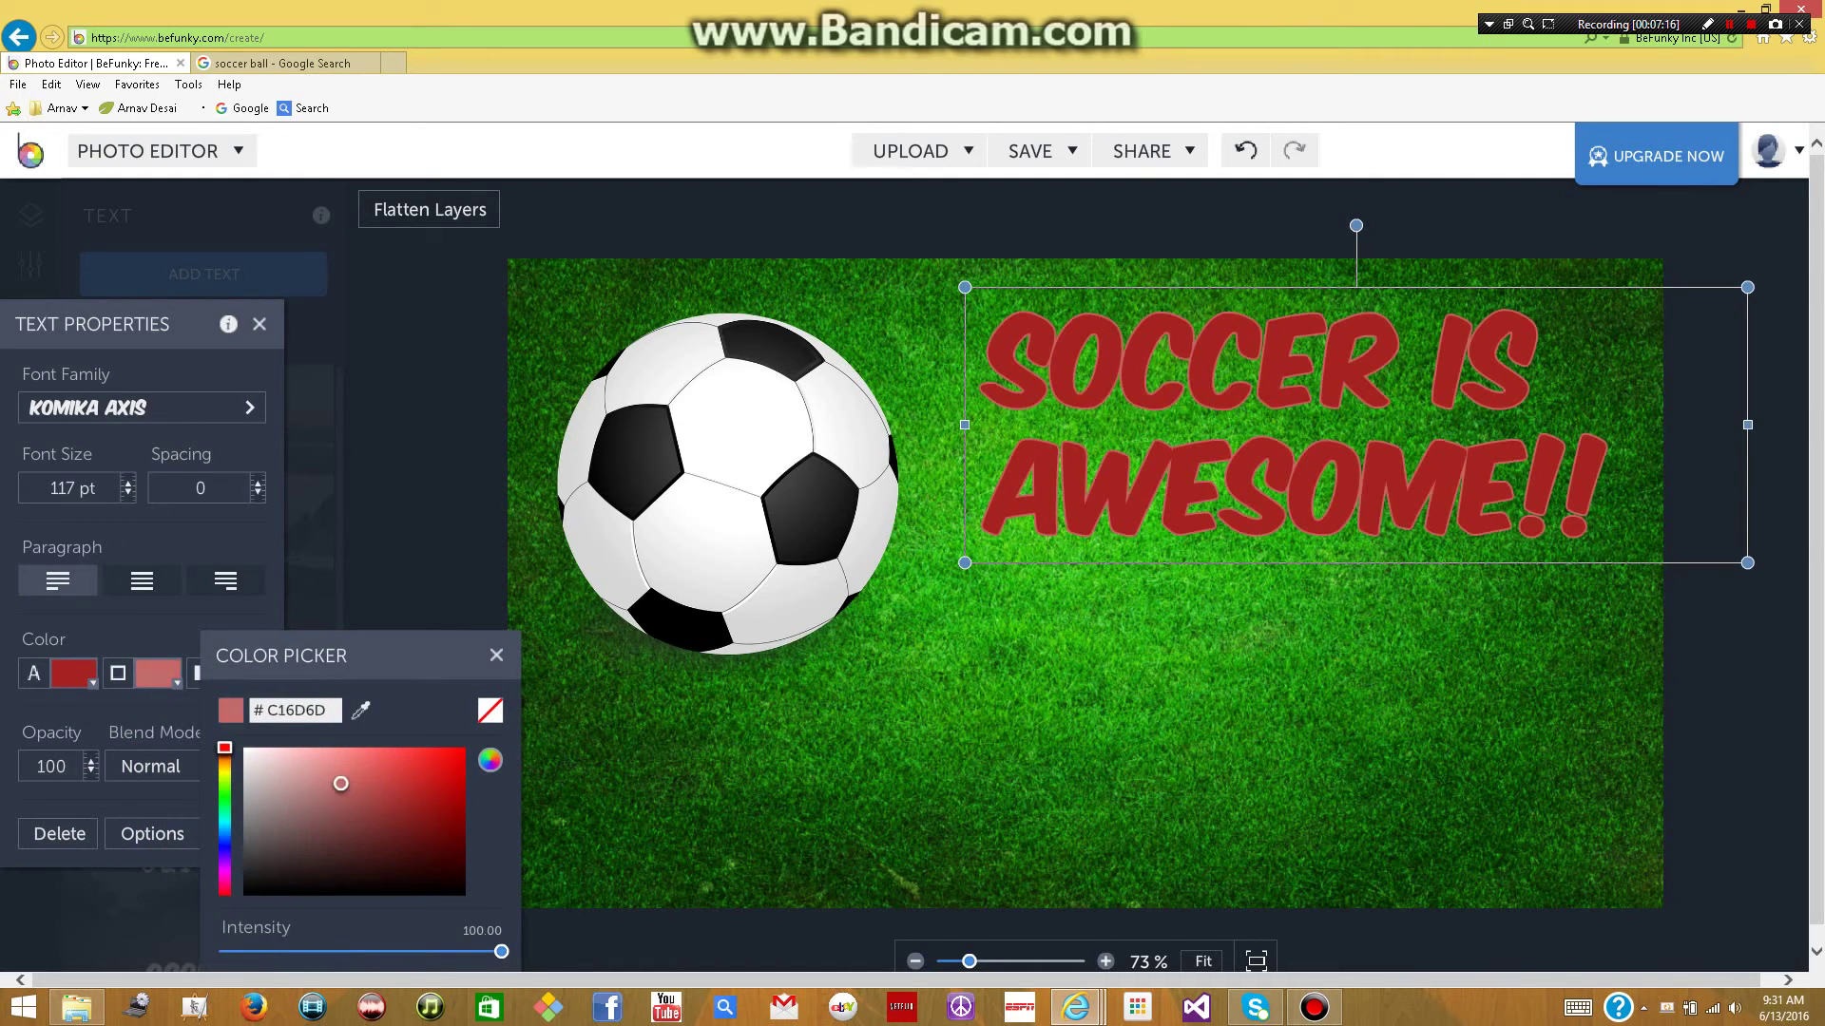
click(233, 613)
- Give the title text a DBCCCC background with the intensity at minimum, and shift the text slightly down
click(242, 673)
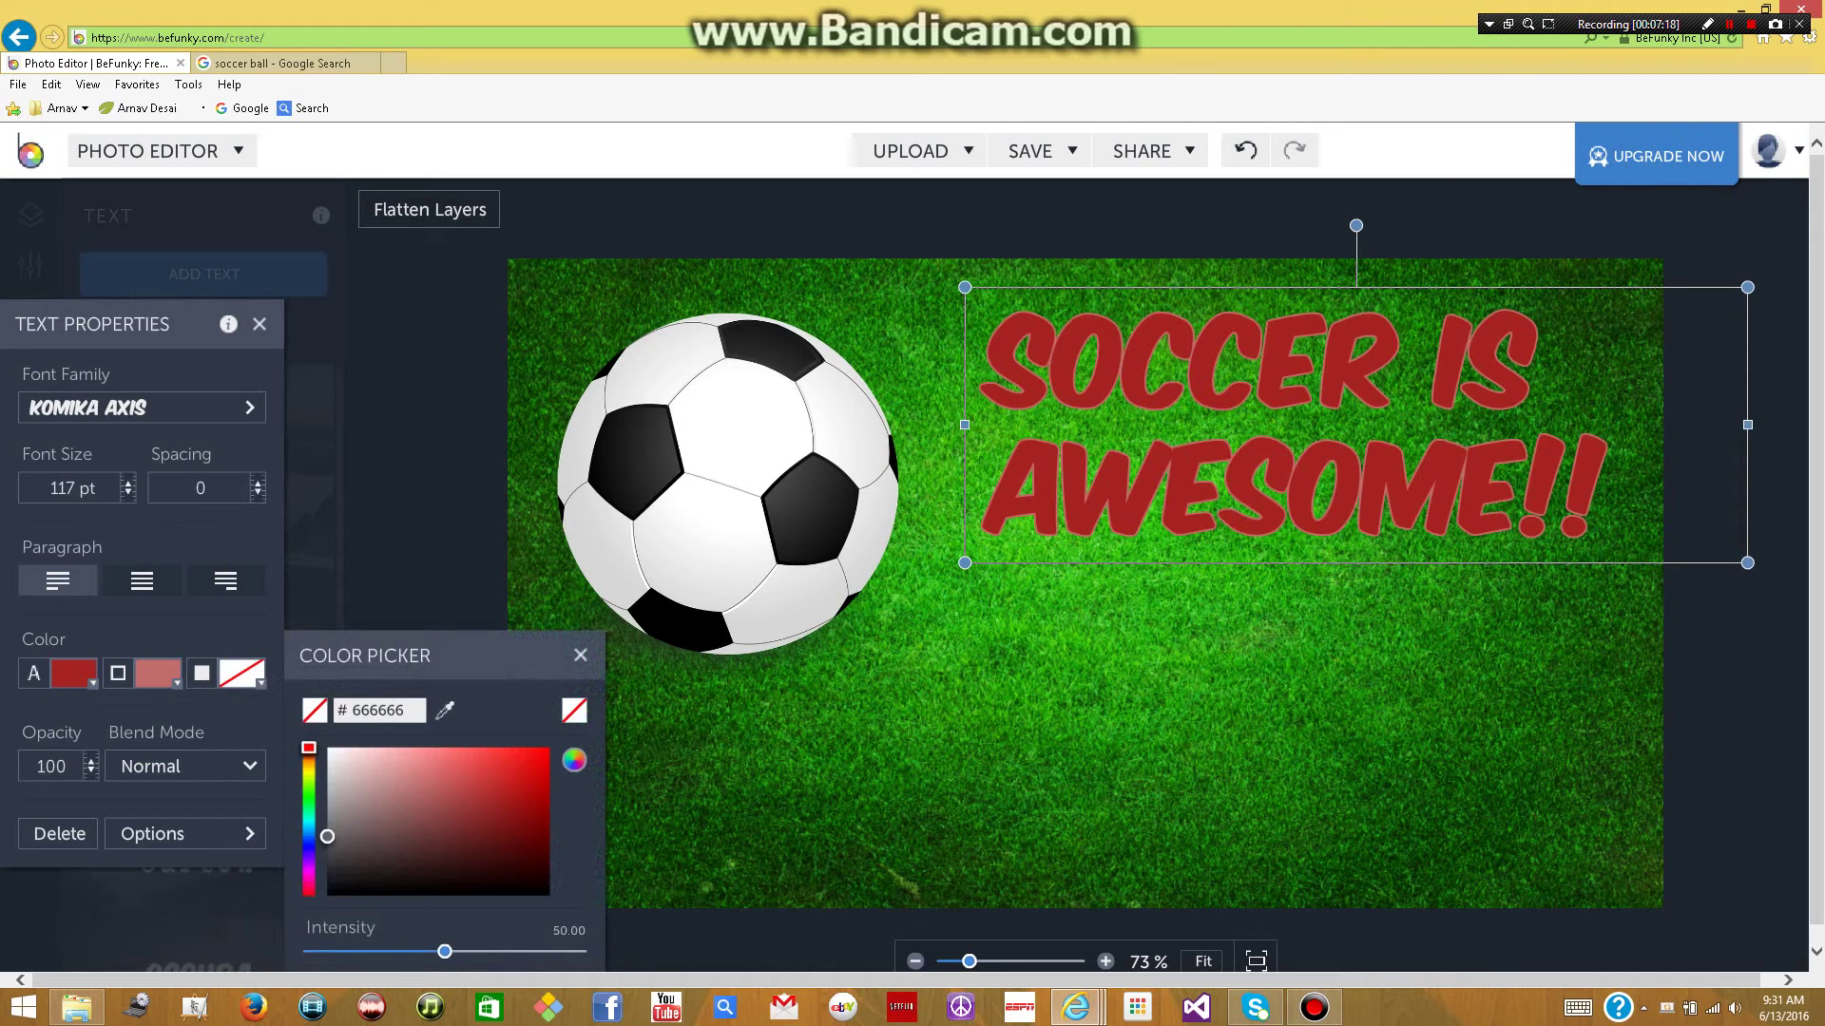
mouse_move(332, 769)
mouse_down()
mouse_move(448, 762)
mouse_move(344, 772)
mouse_up()
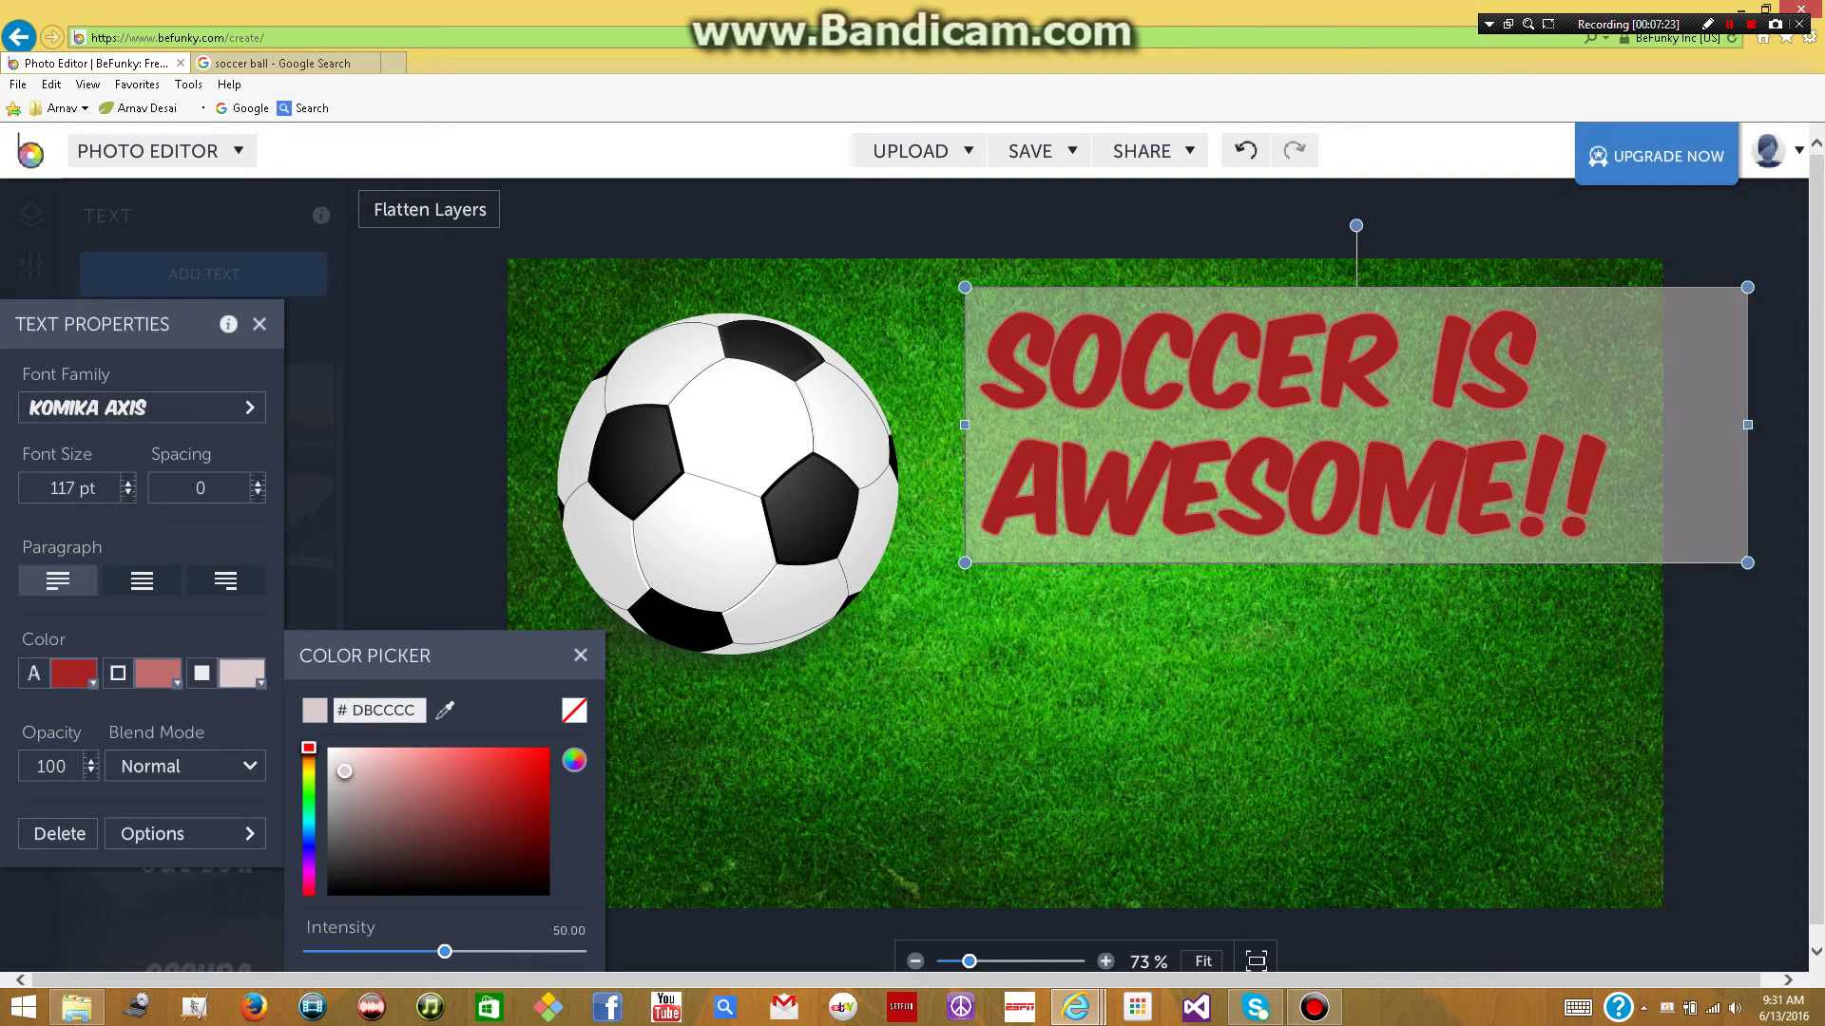
drag(444, 951, 303, 951)
key(Escape)
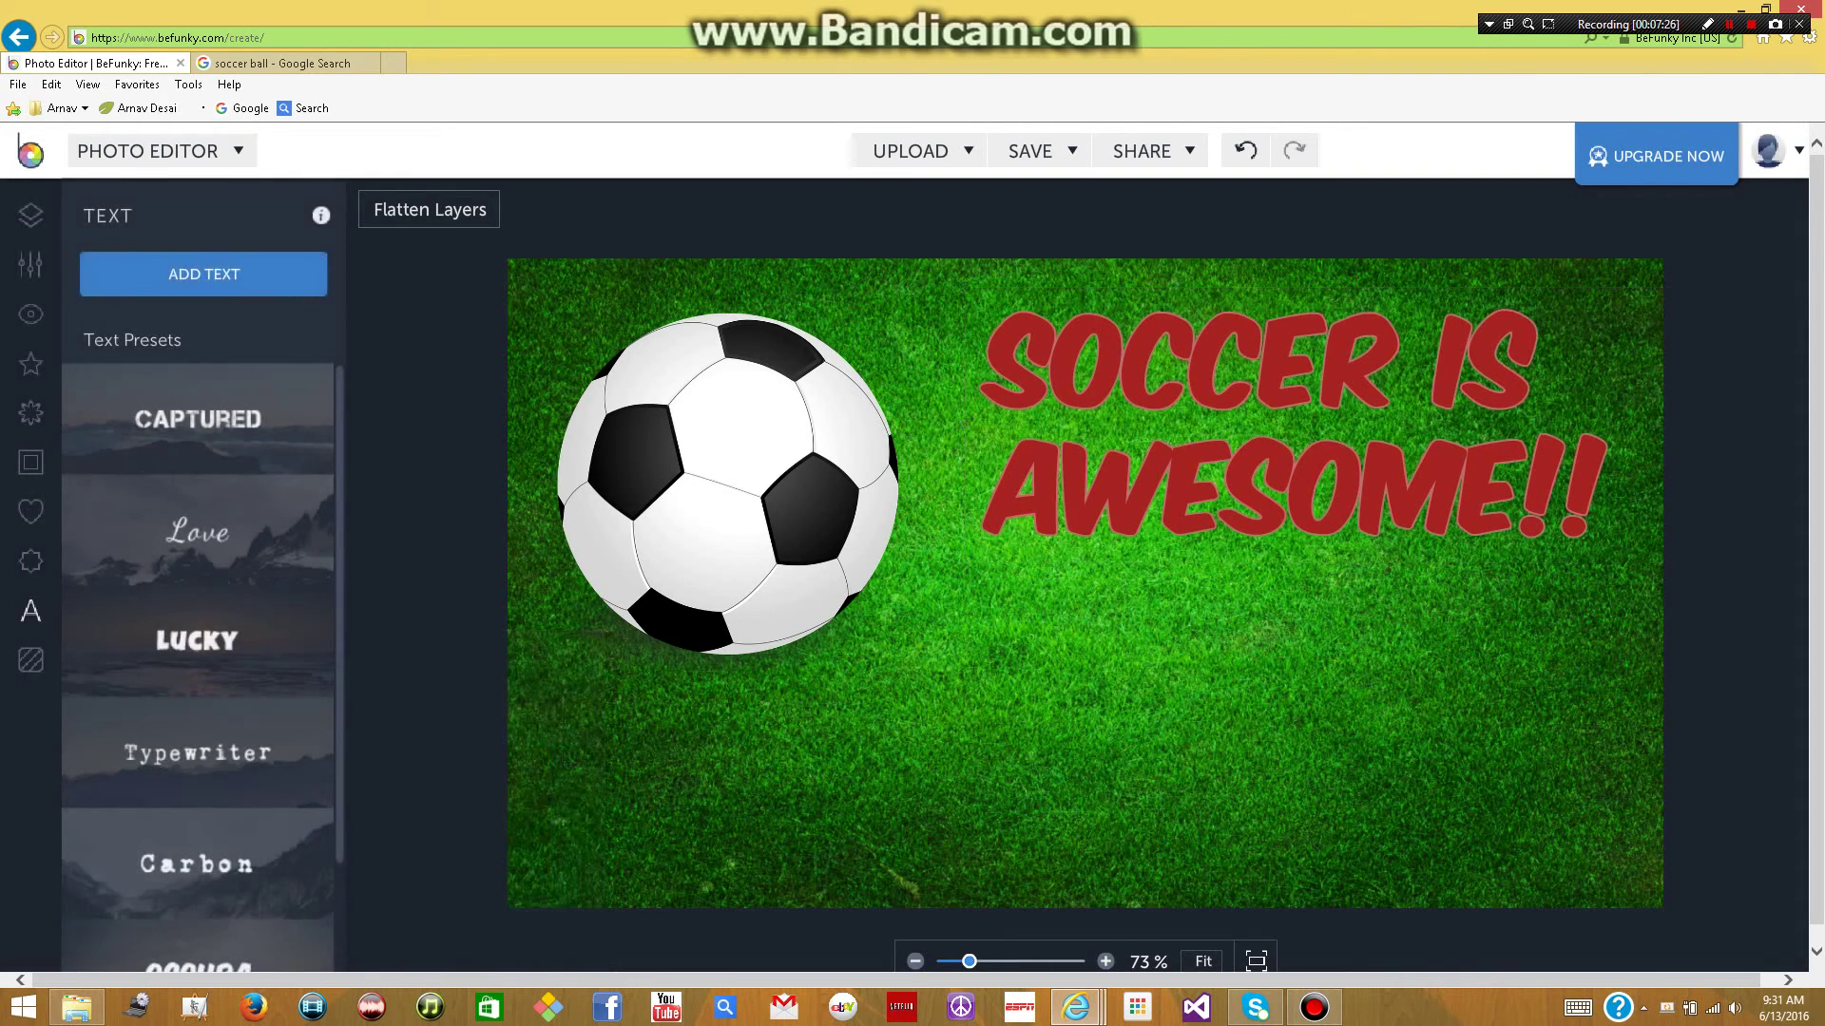
mouse_move(1295, 424)
mouse_down()
mouse_move(1245, 458)
mouse_move(1298, 451)
mouse_up()
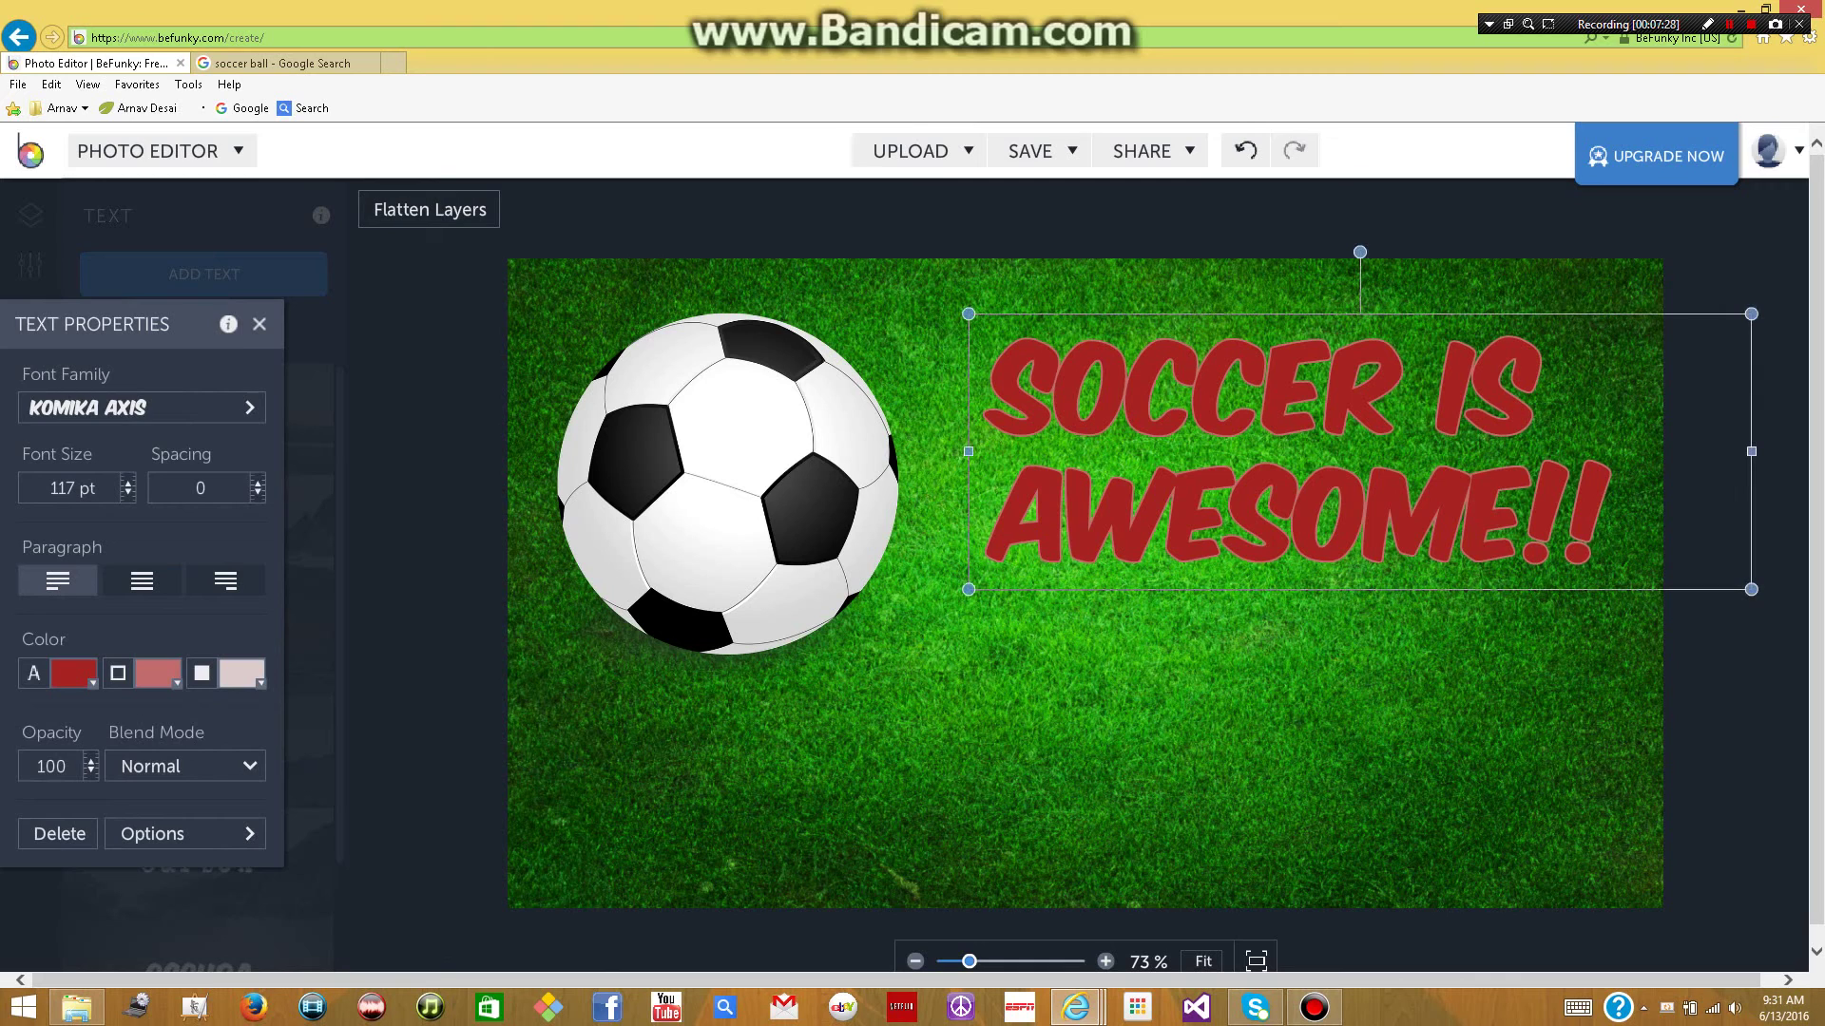
click(259, 324)
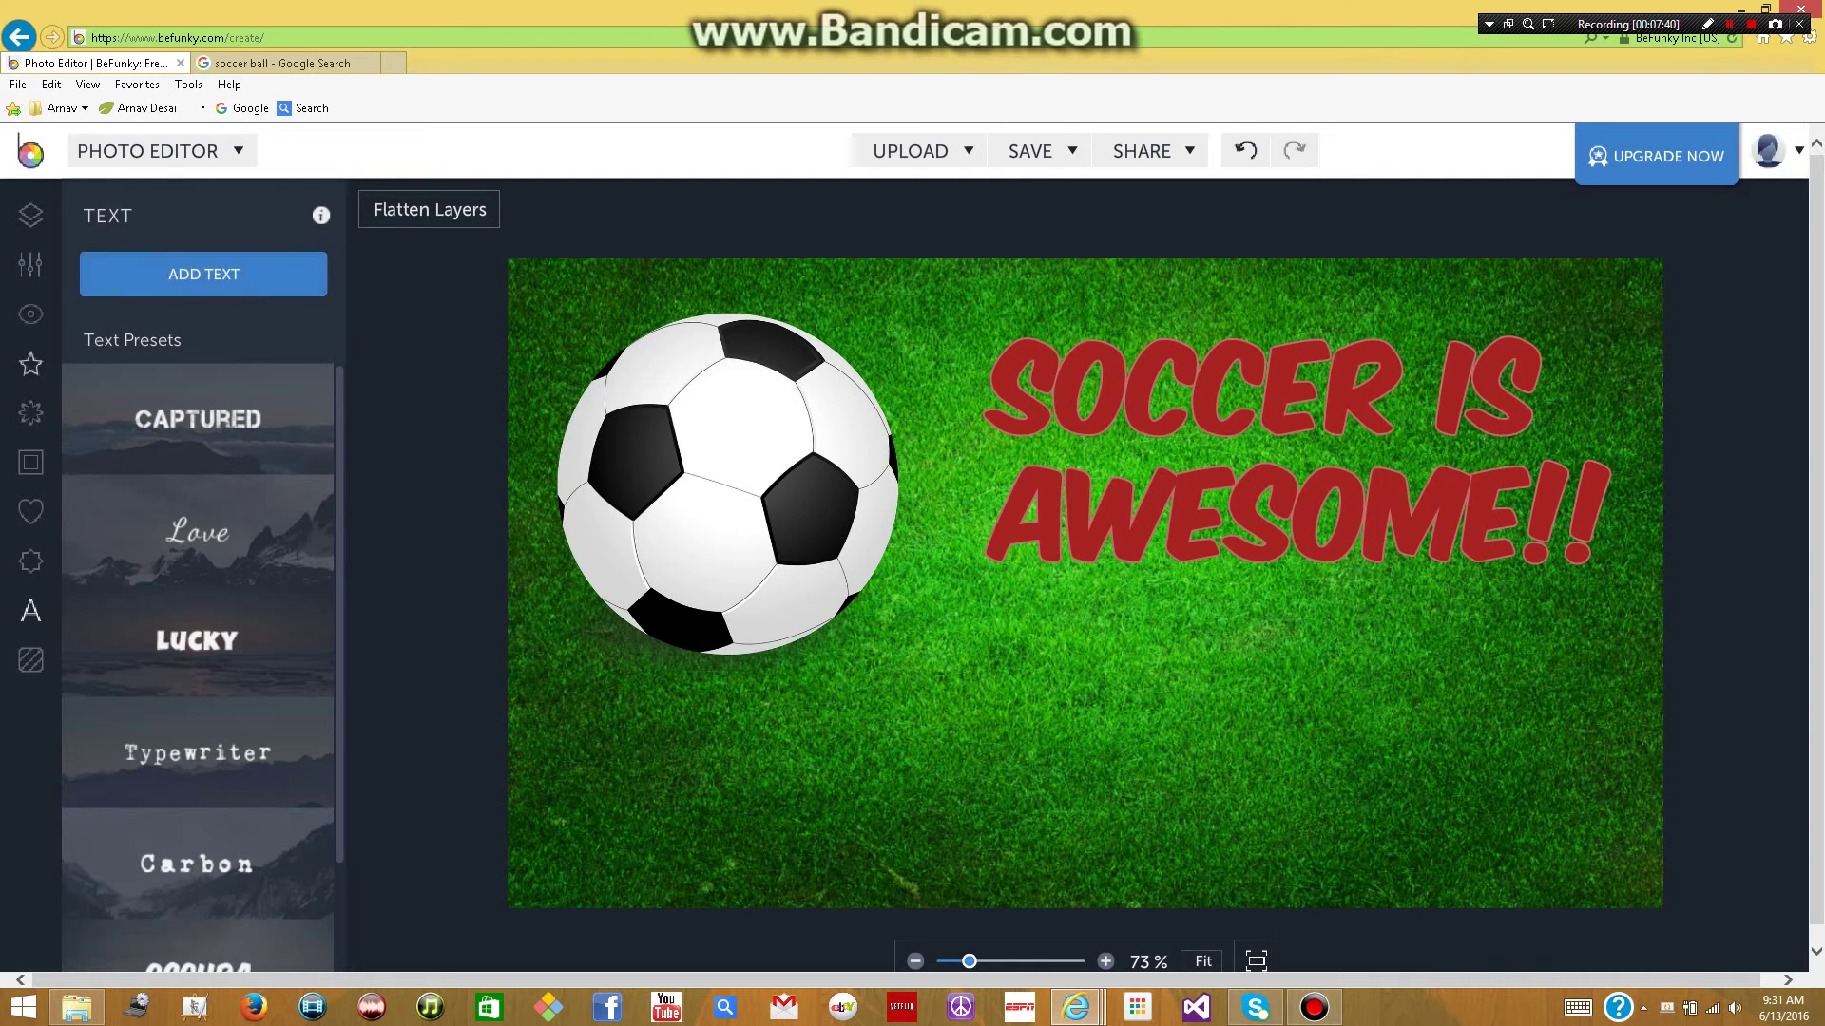
- Look through the Touch Up tools and the Edit tools, from Essentials through Blur & Smooth to Miscellaneous
click(30, 314)
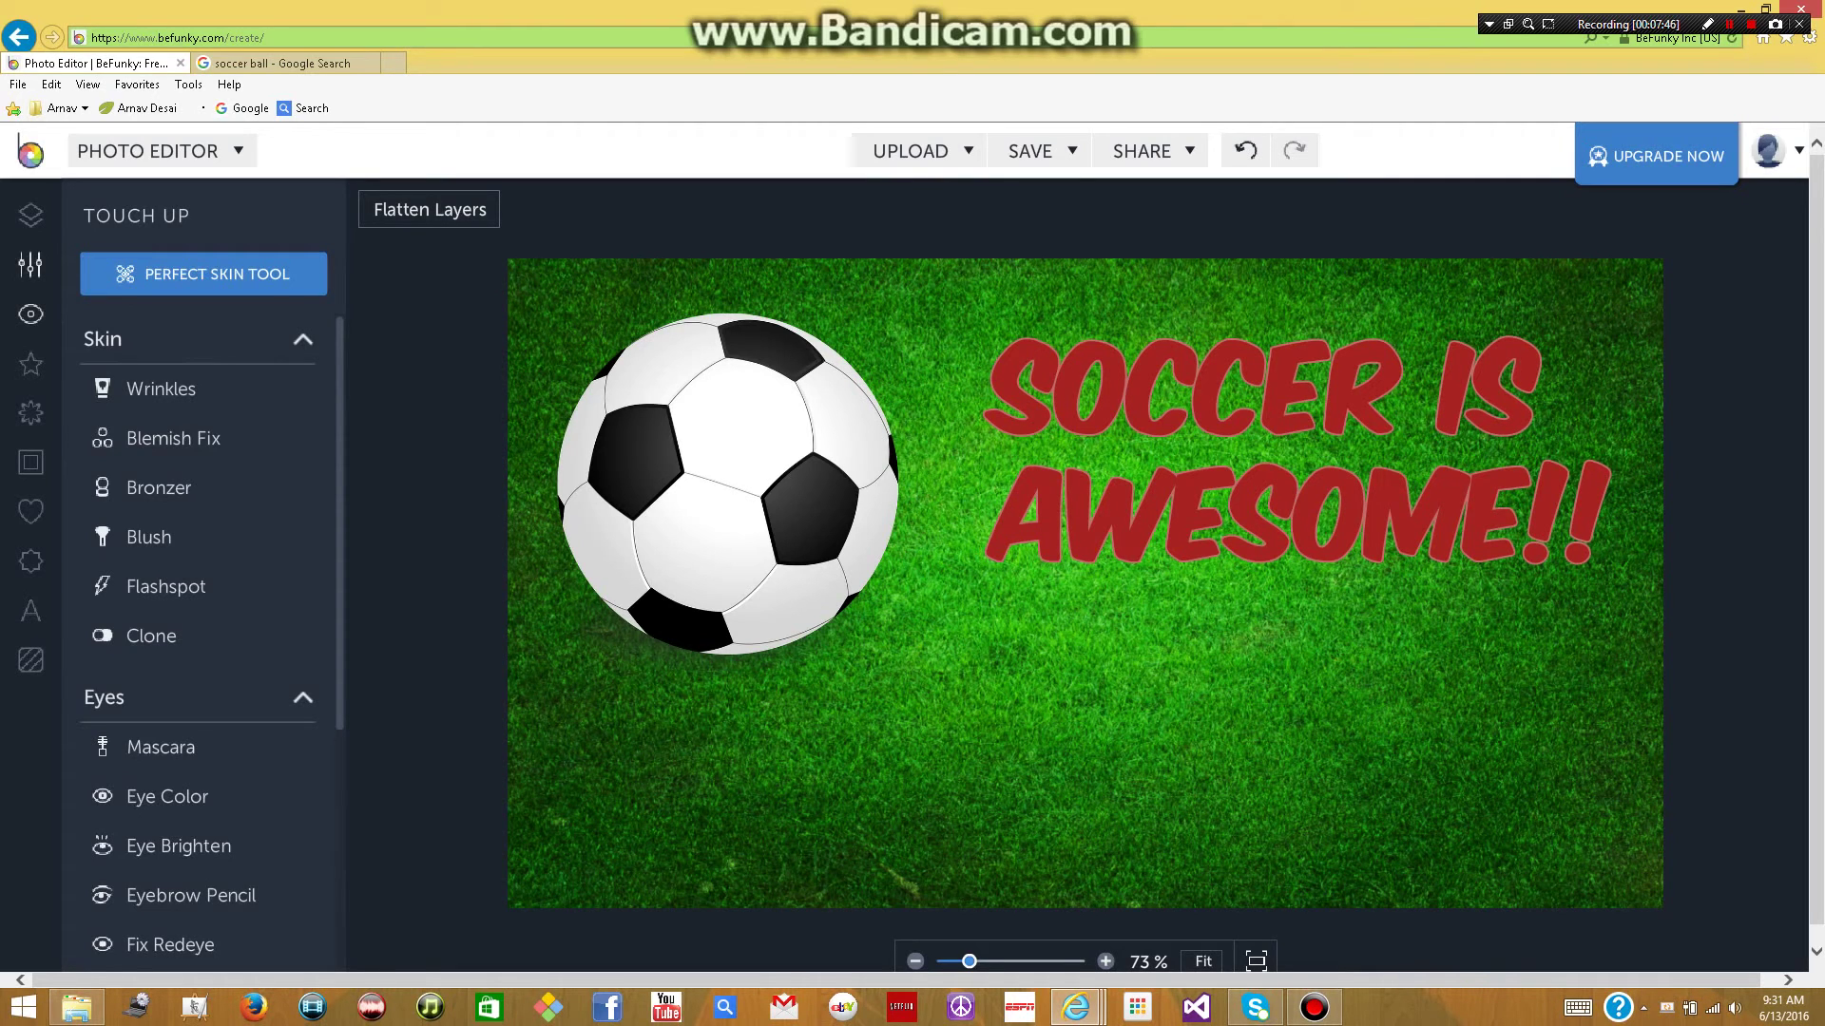
click(31, 265)
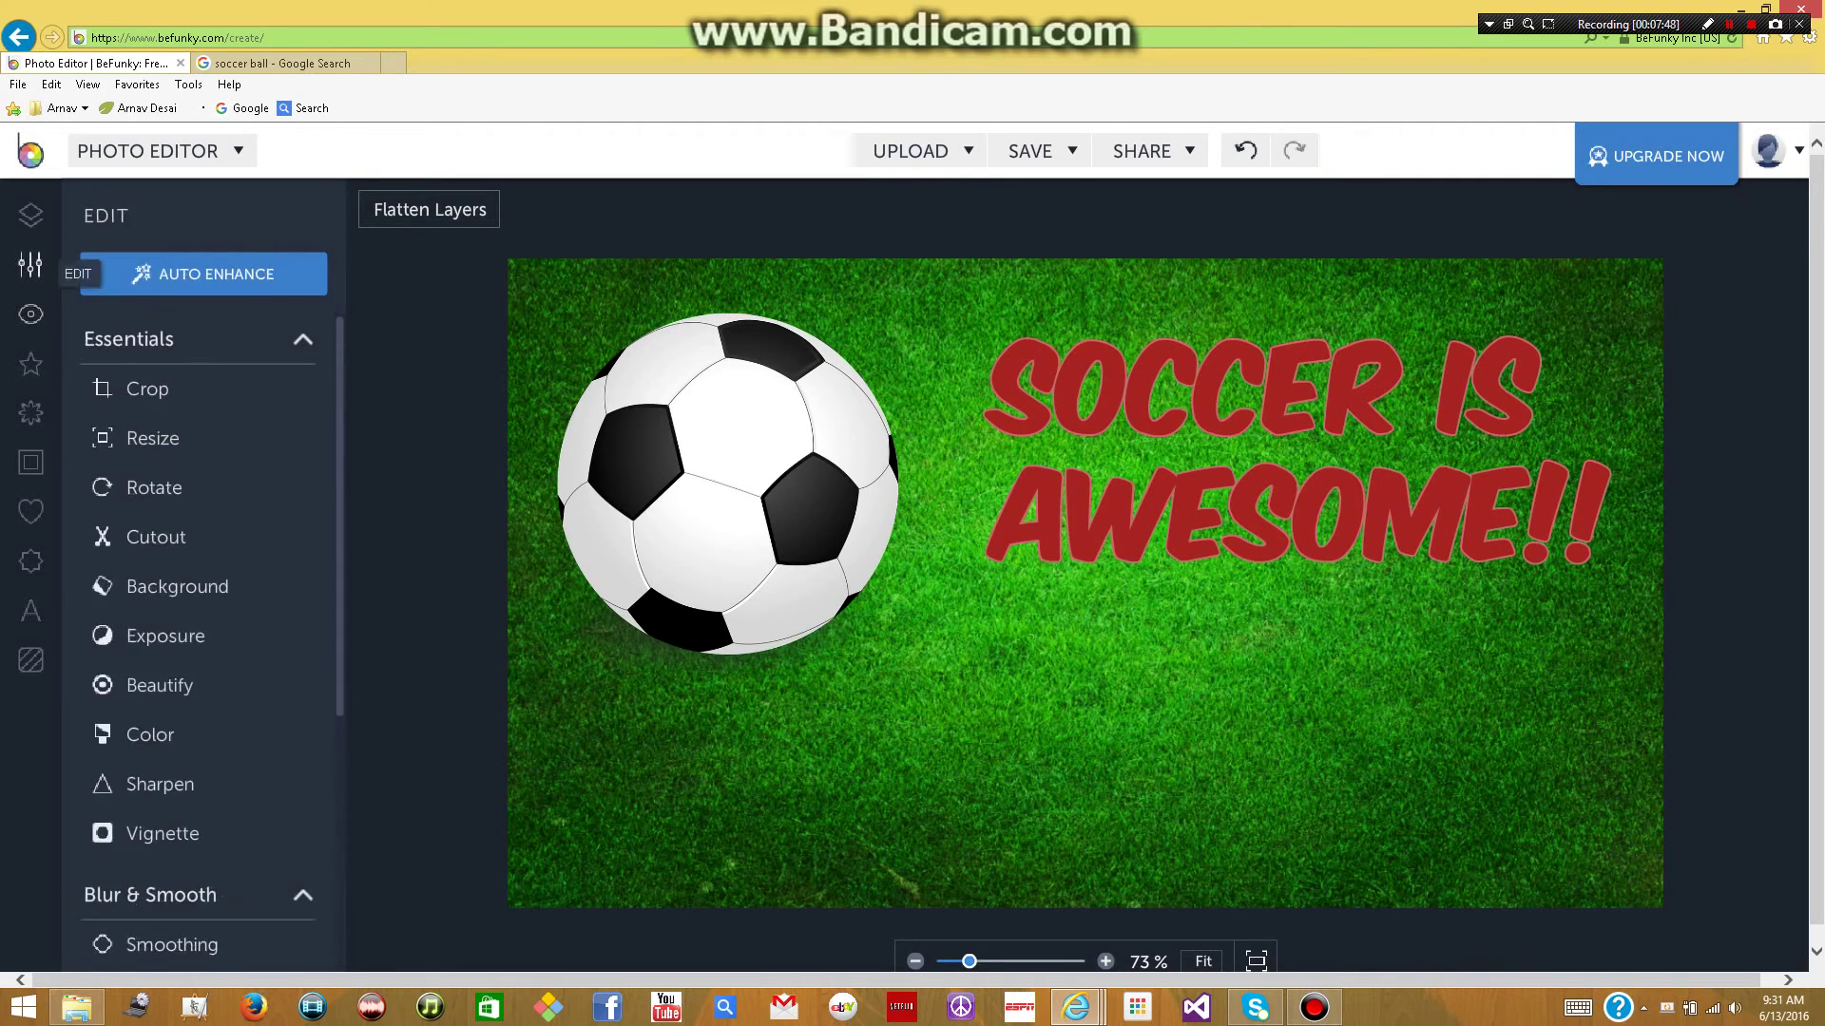
scroll(198, 608, down, 1)
scroll(199, 608, down, 5)
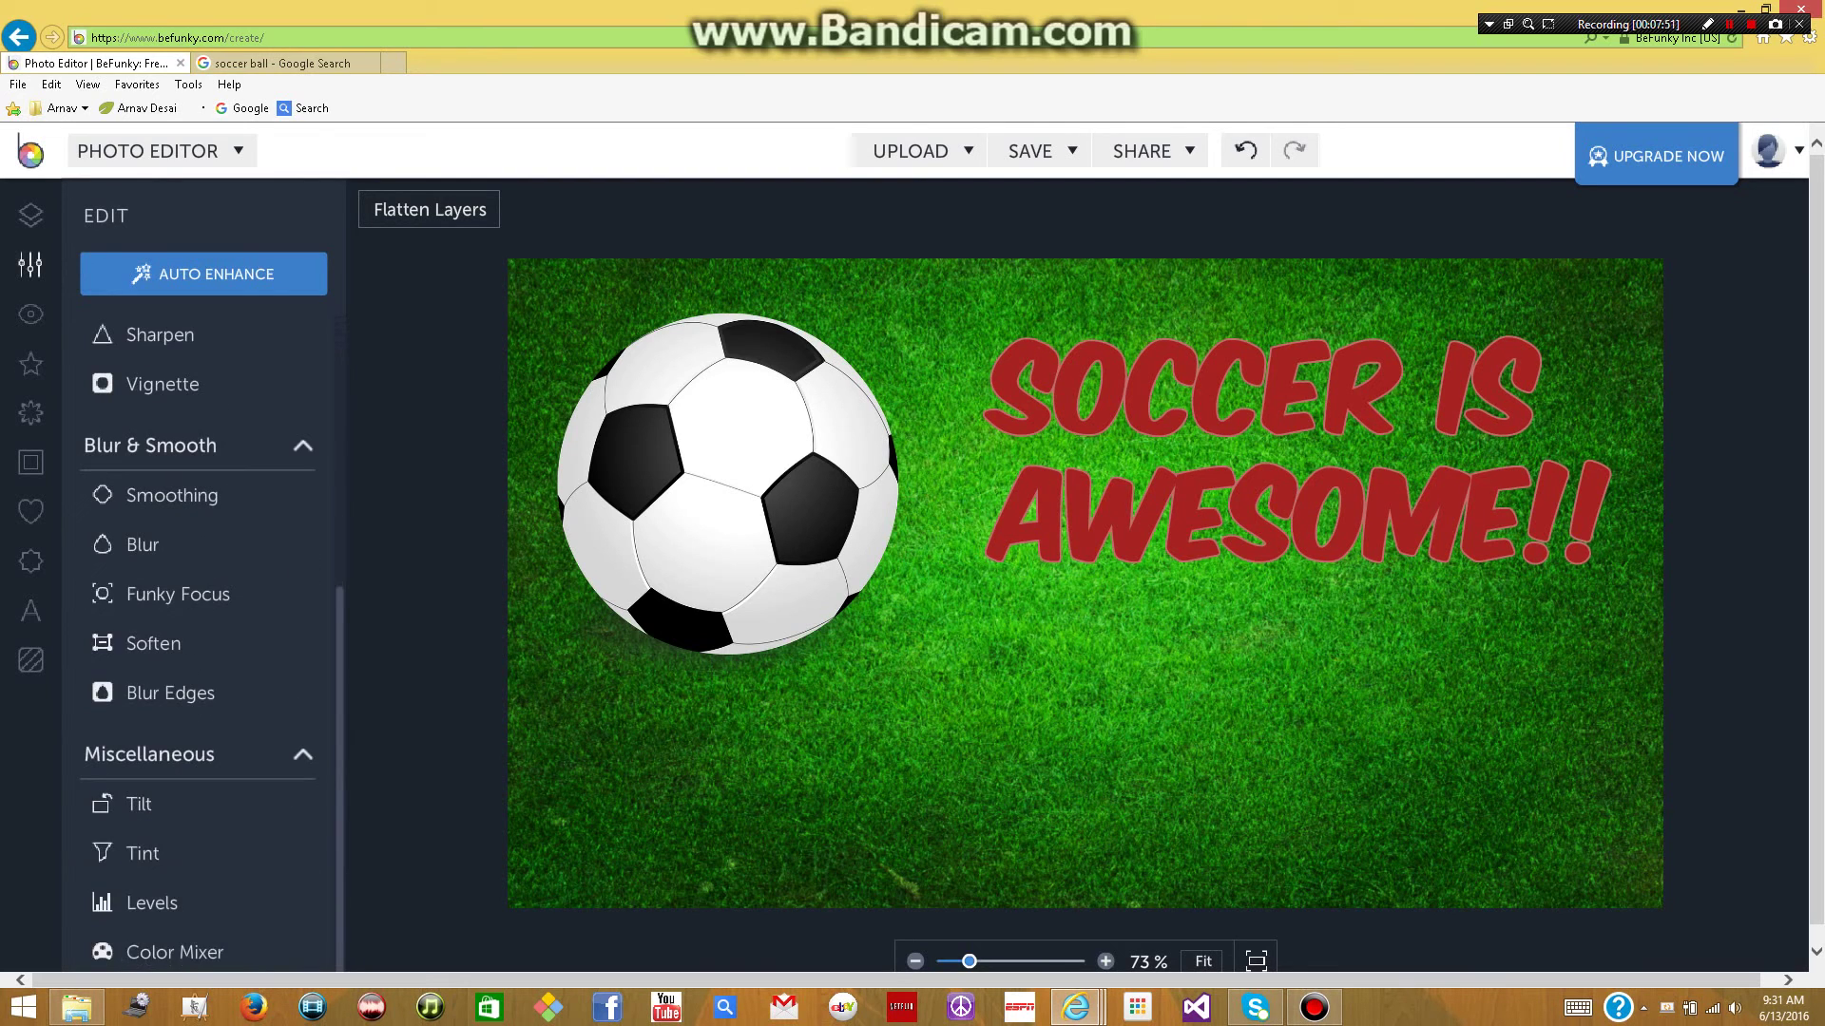
scroll(199, 608, up, 2)
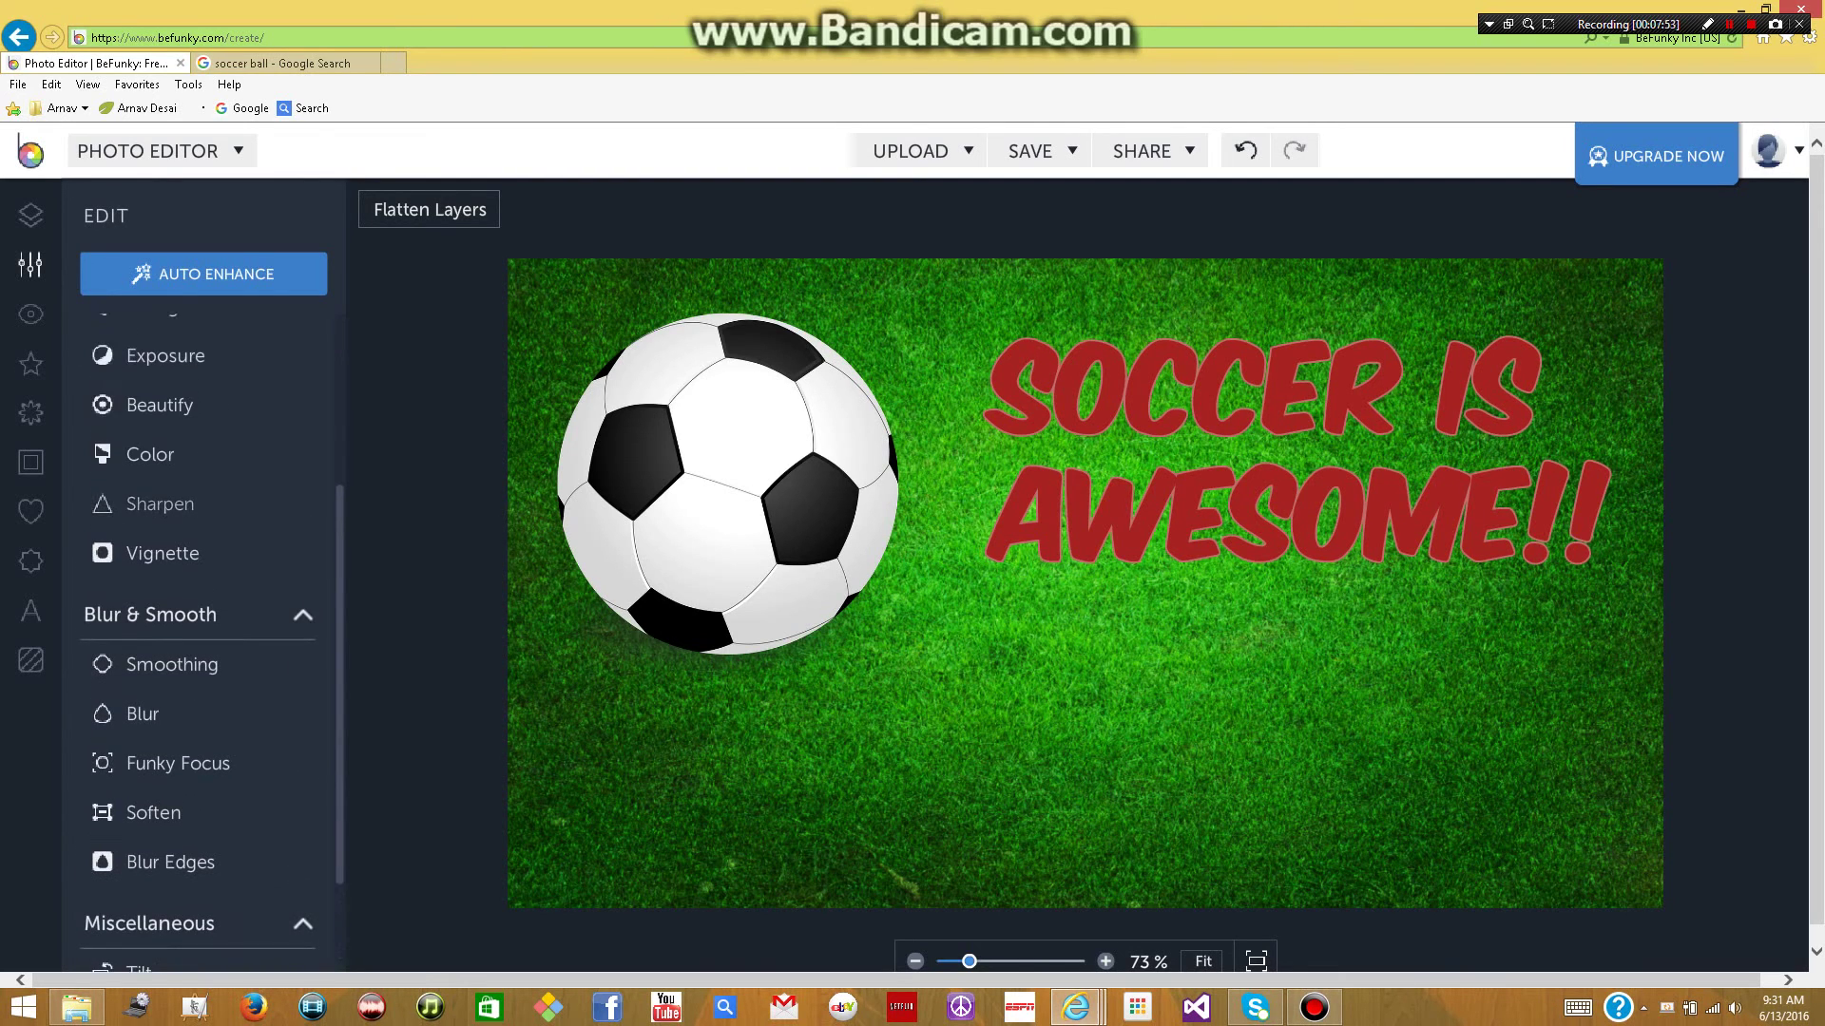
scroll(143, 608, up, 2)
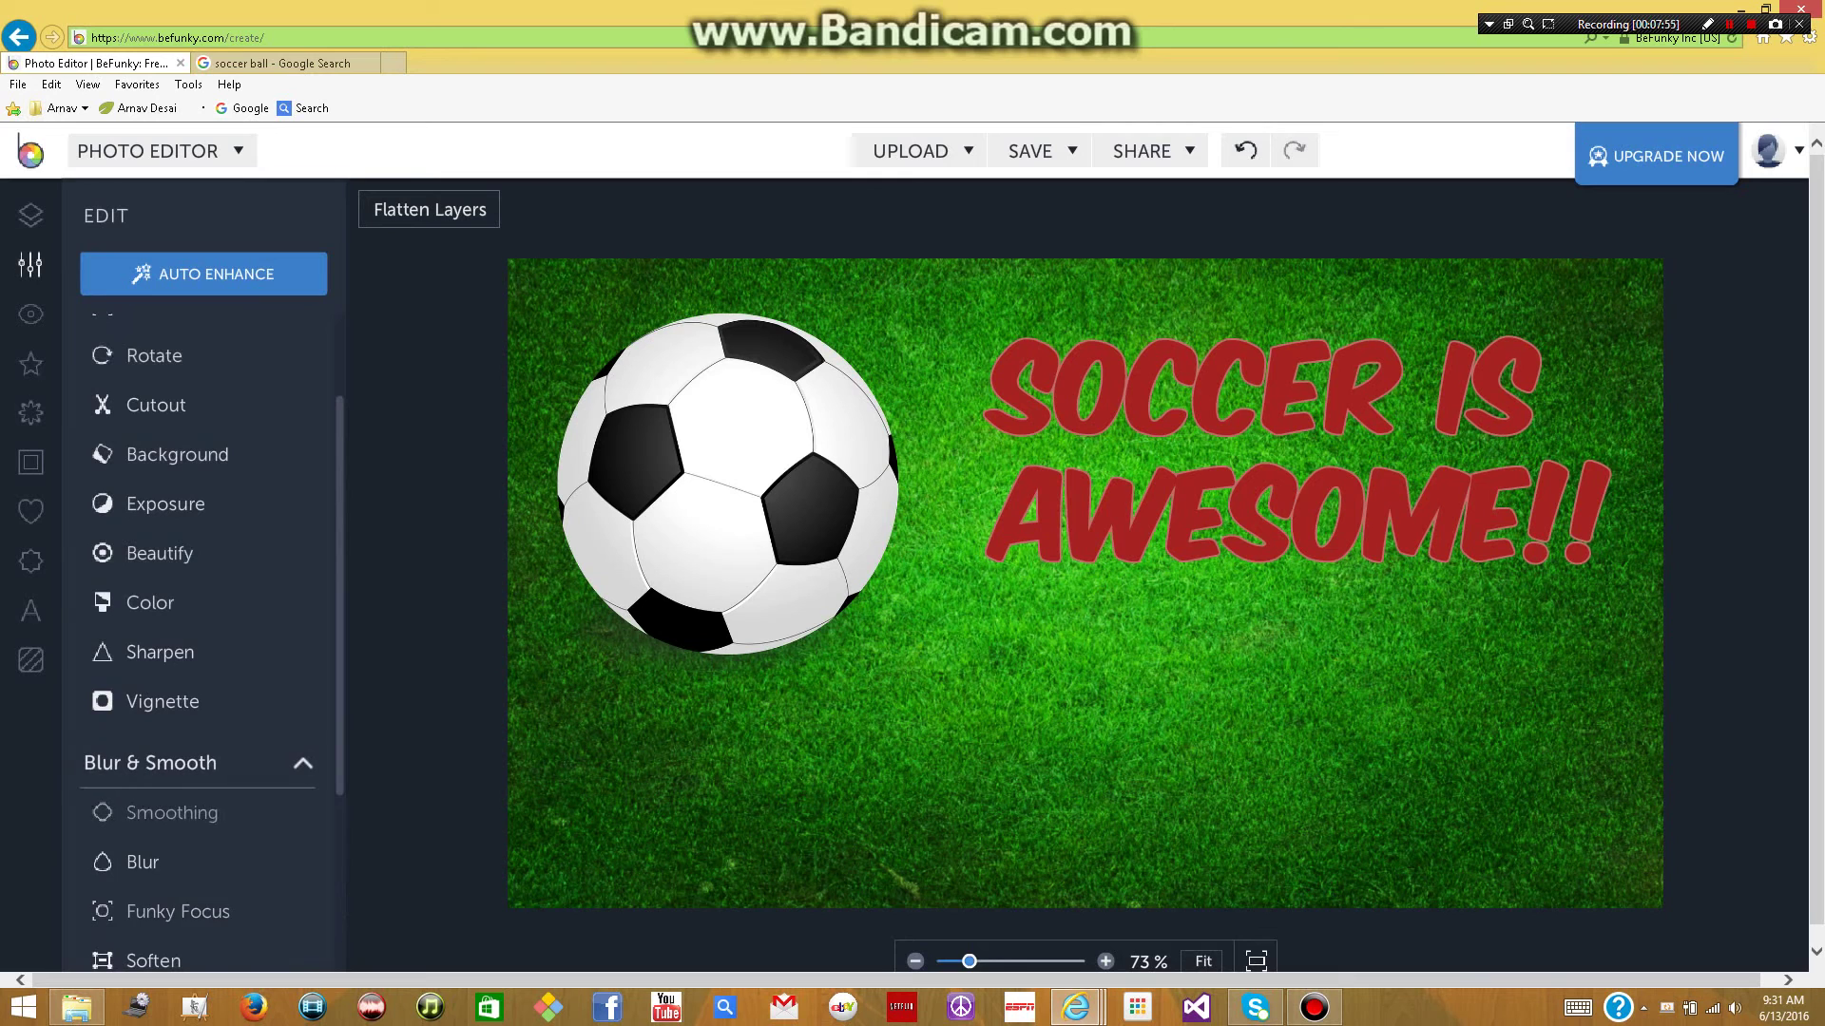
scroll(199, 608, down, 4)
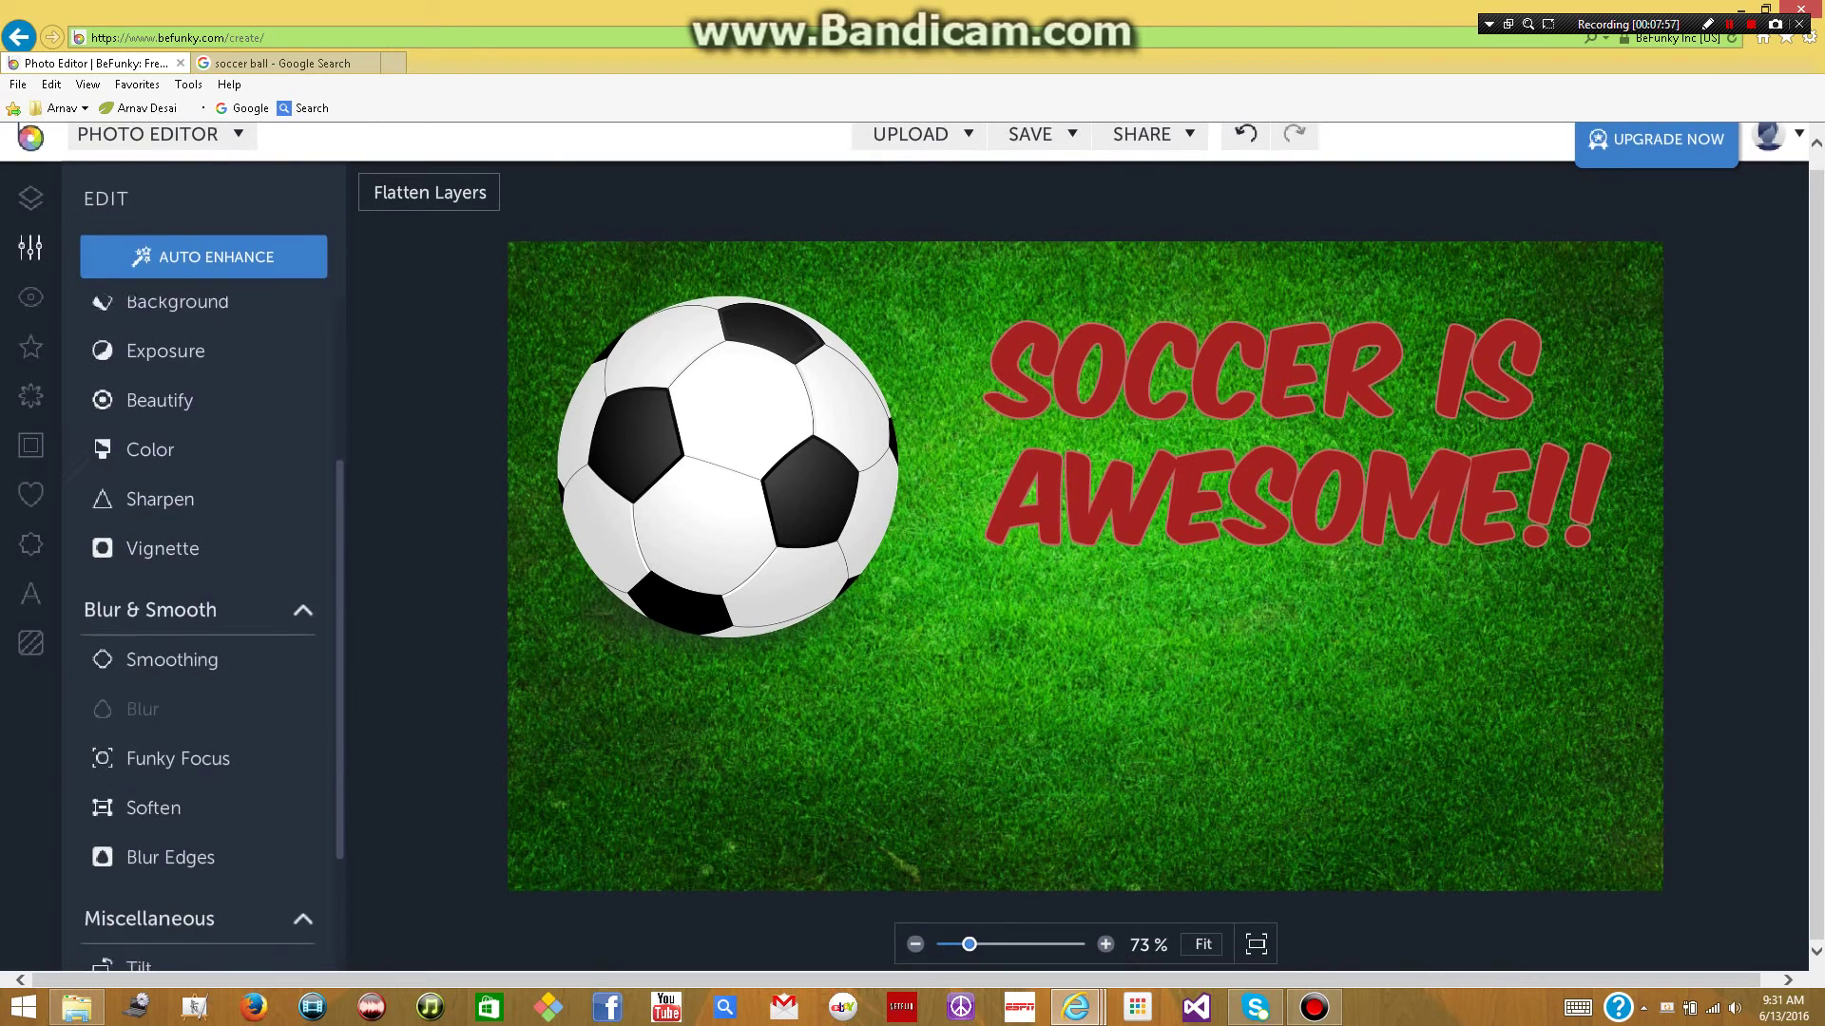
scroll(143, 883, down, 1)
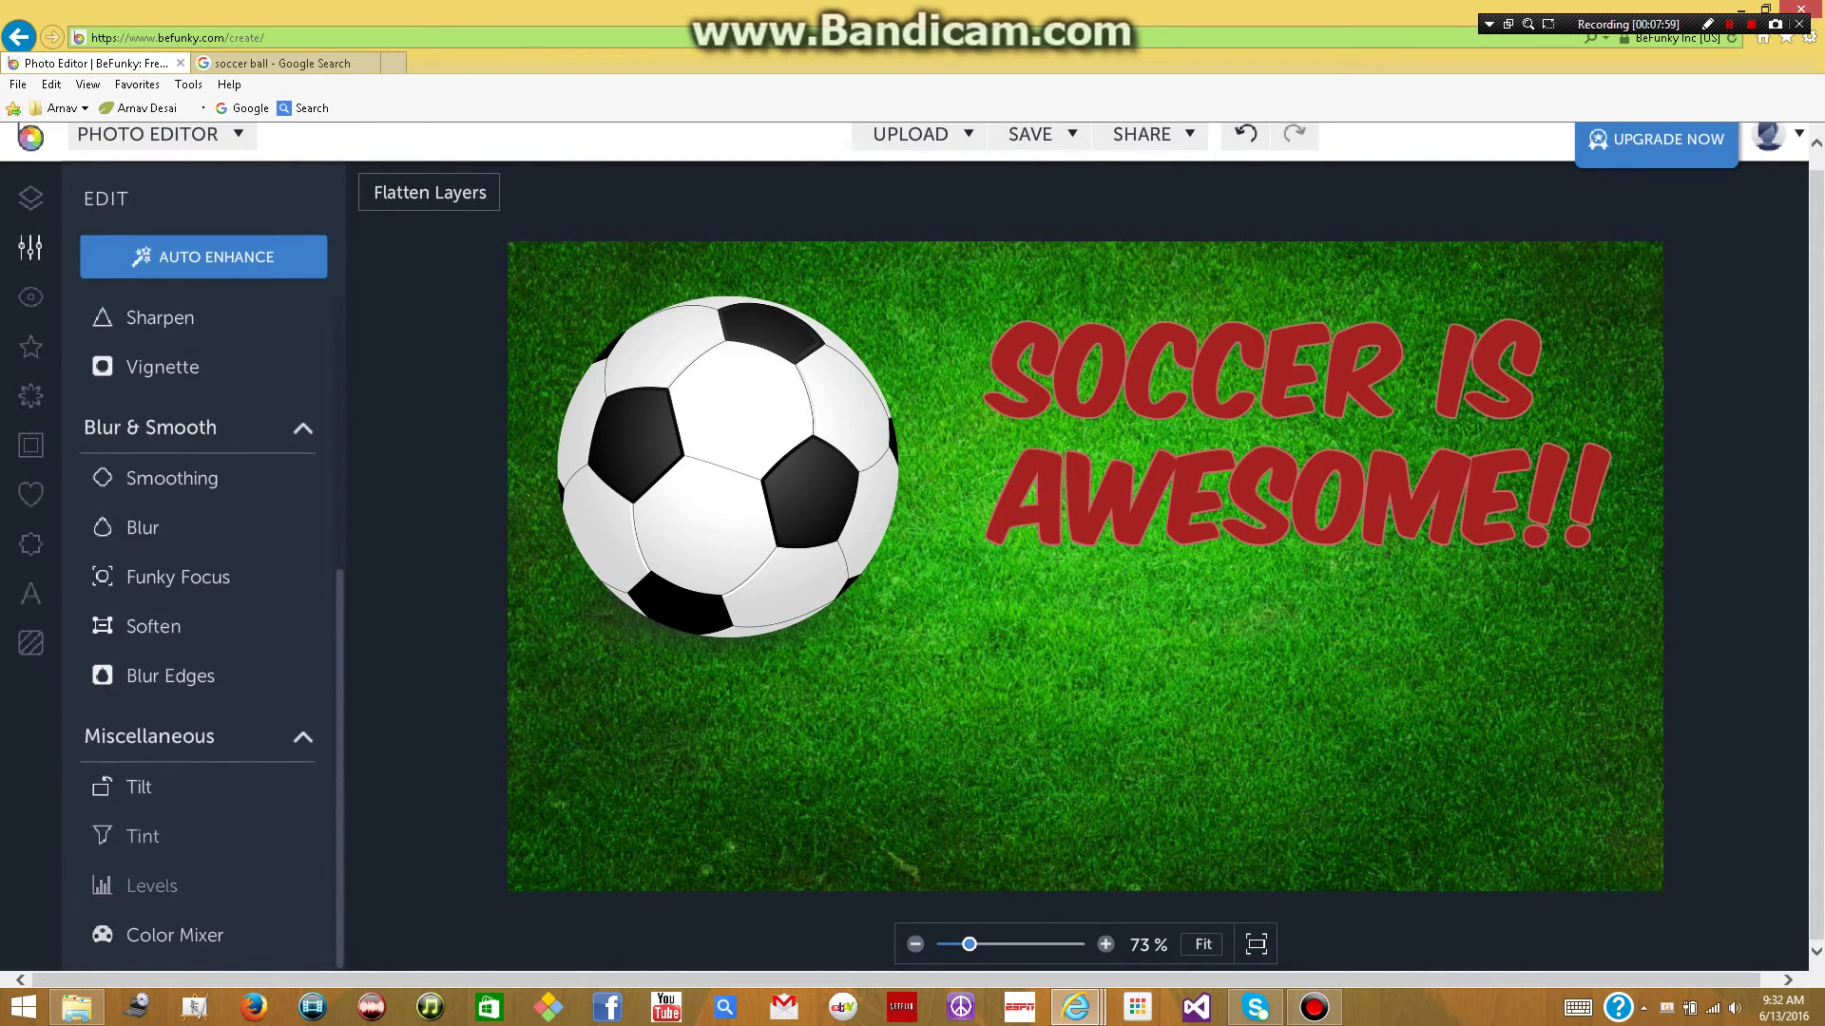
scroll(142, 883, up, 1)
scroll(200, 570, up, 5)
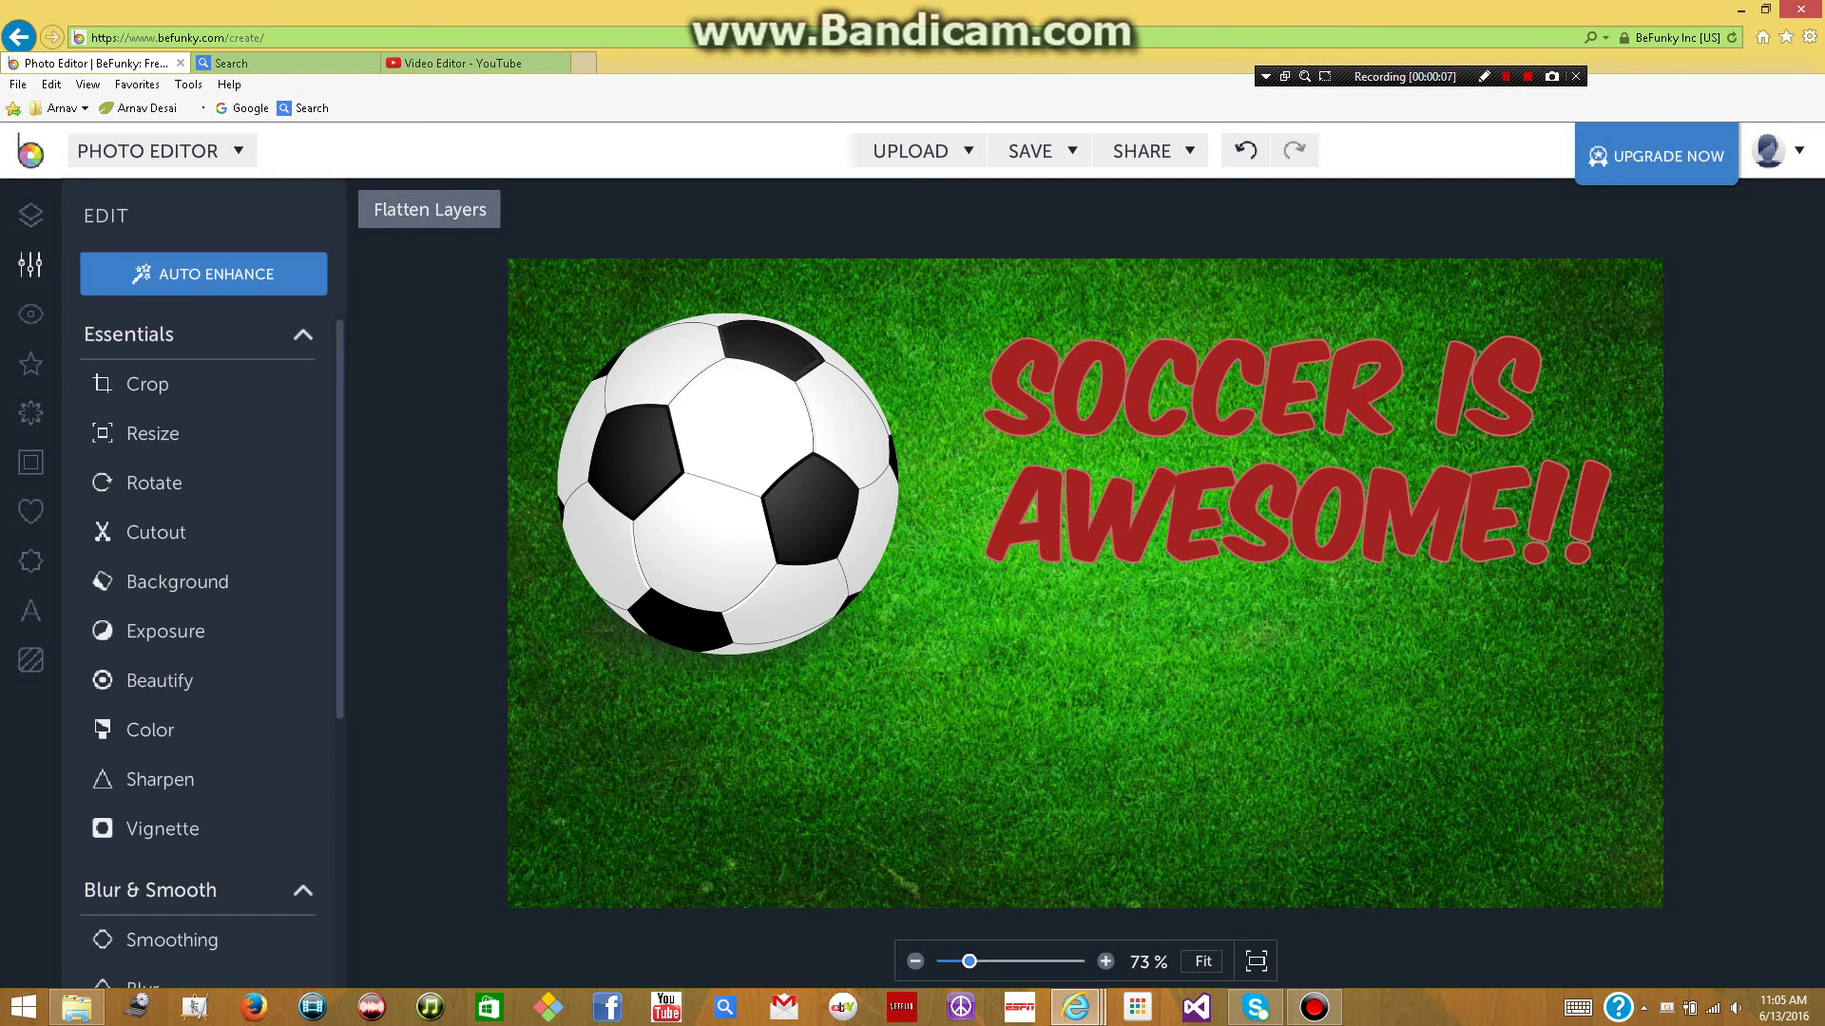
- Flatten the layers and set the filename for saving the thumbnail to the computer as asjkfhkjashf
click(429, 209)
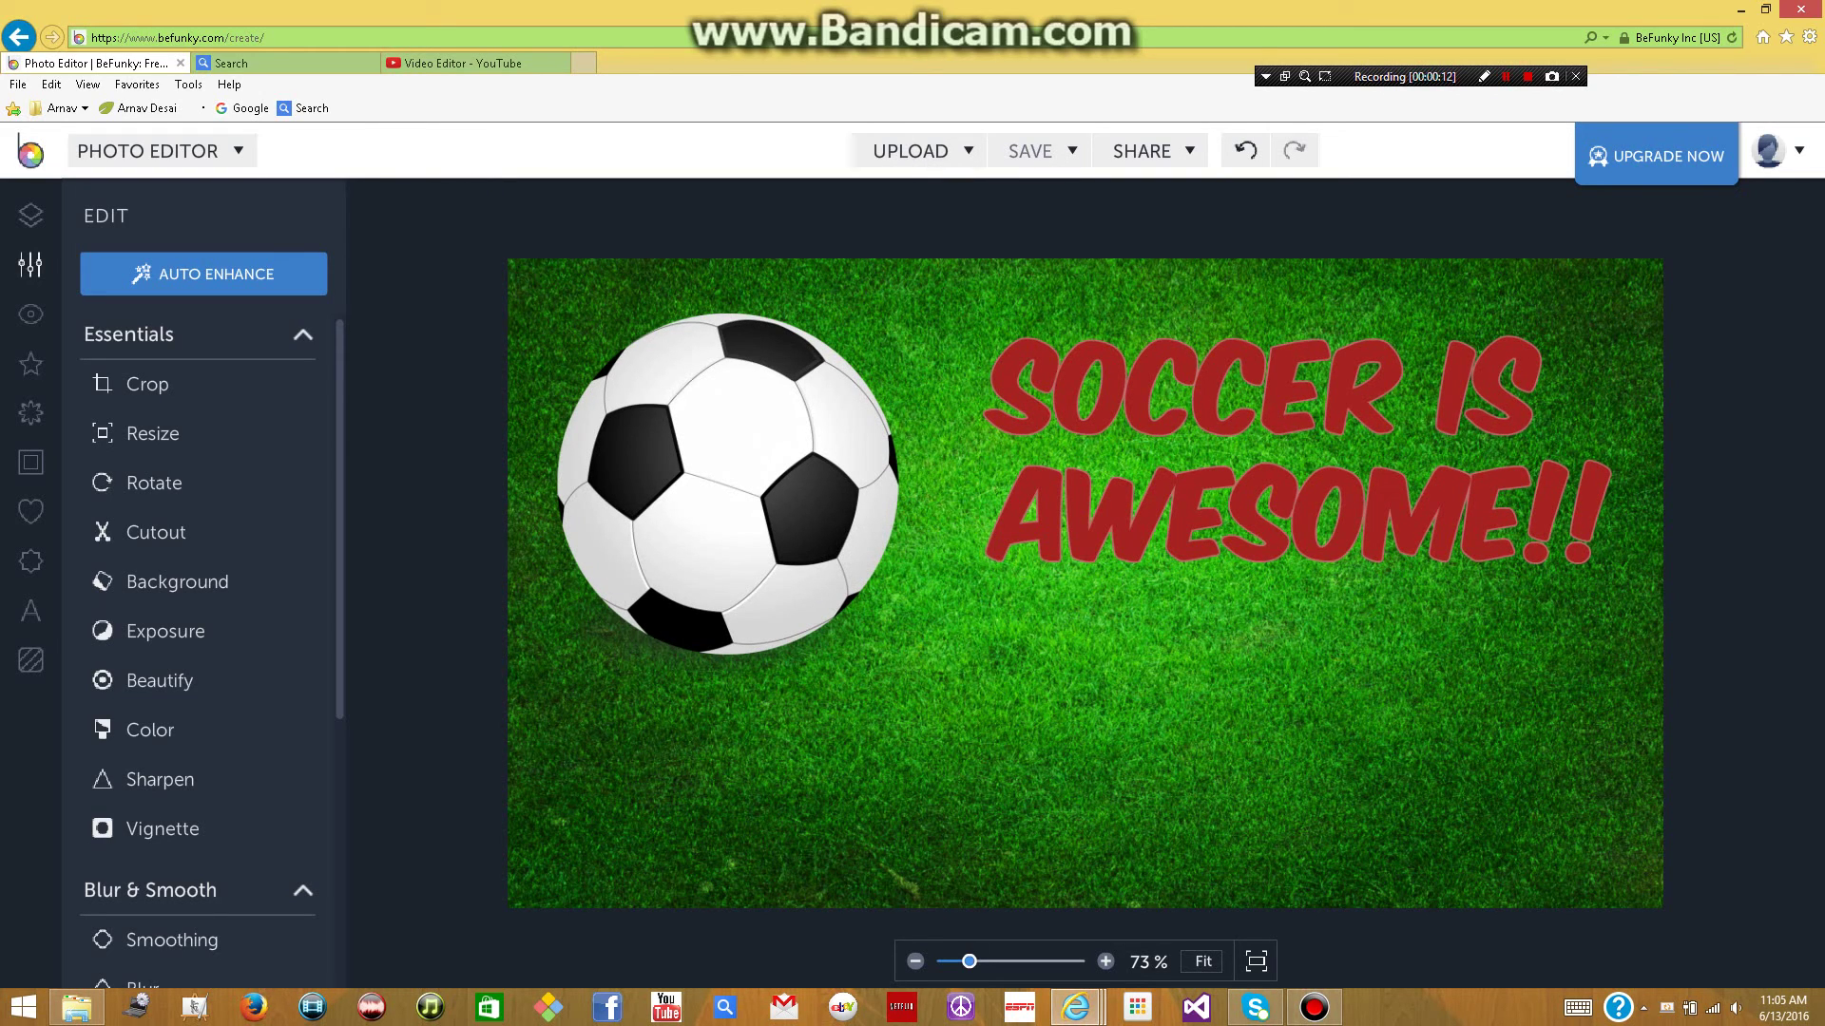
click(1039, 151)
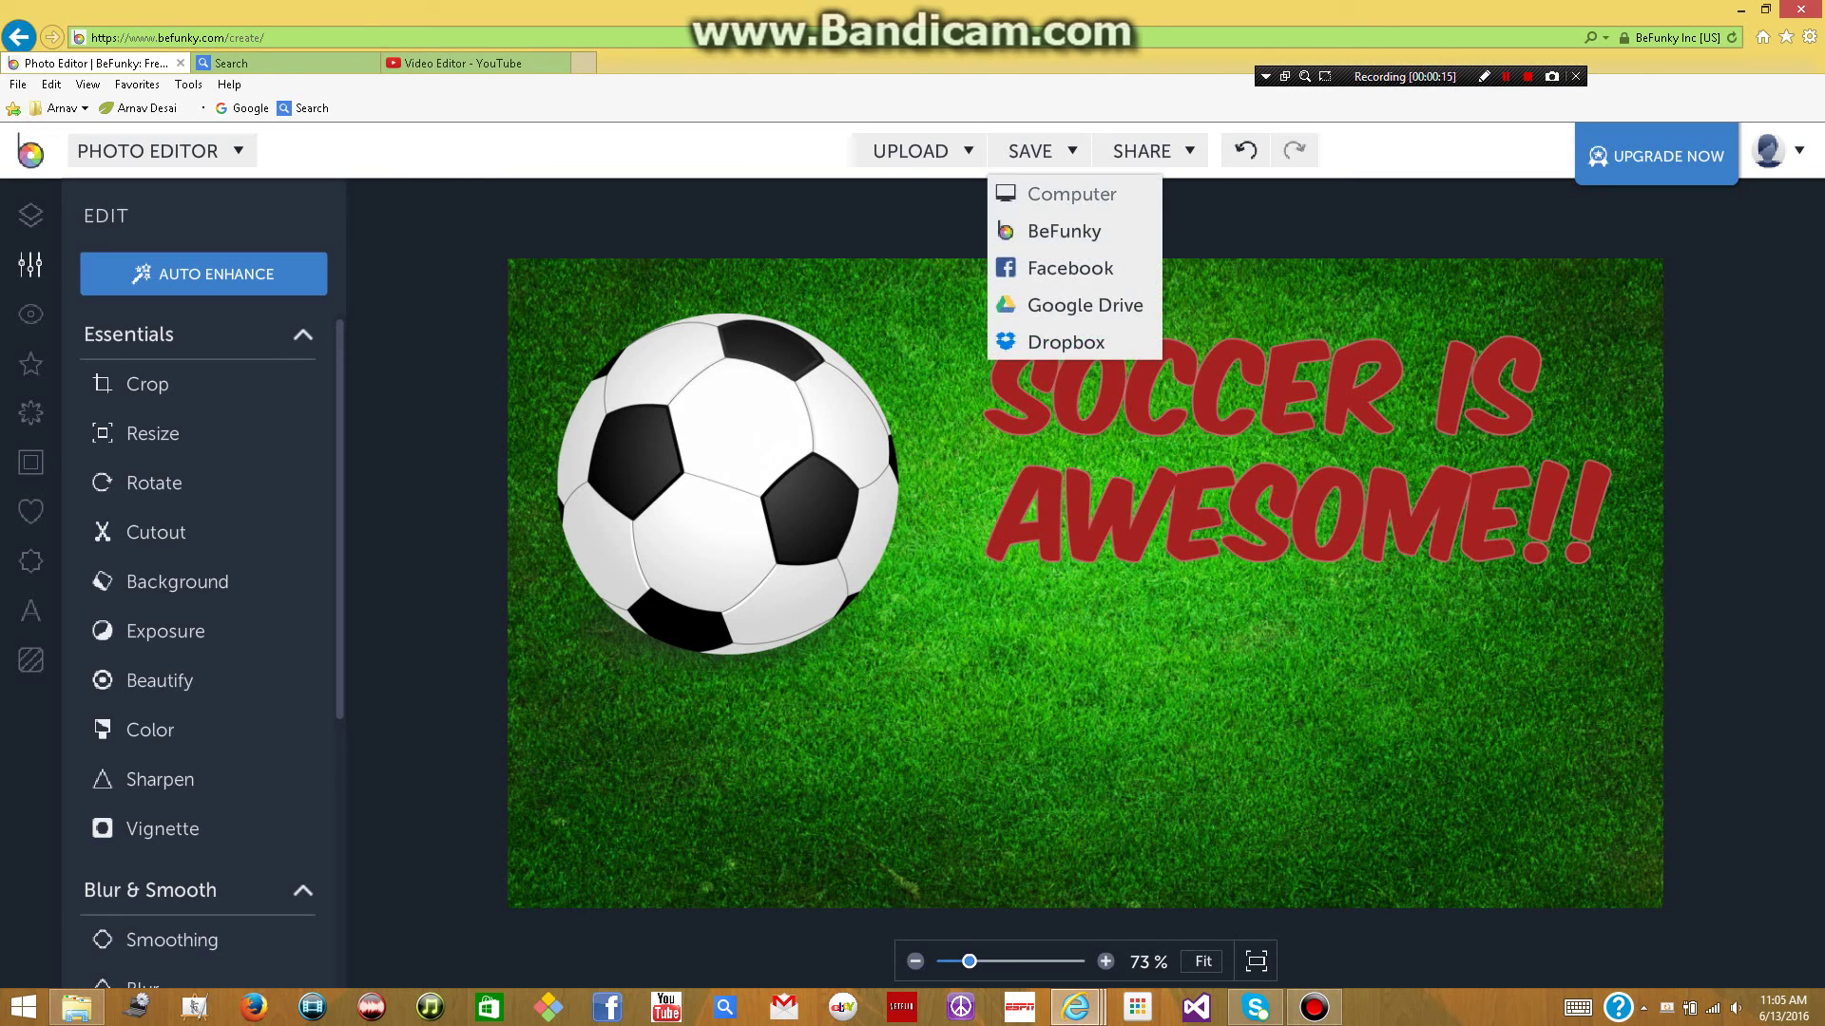
click(1071, 194)
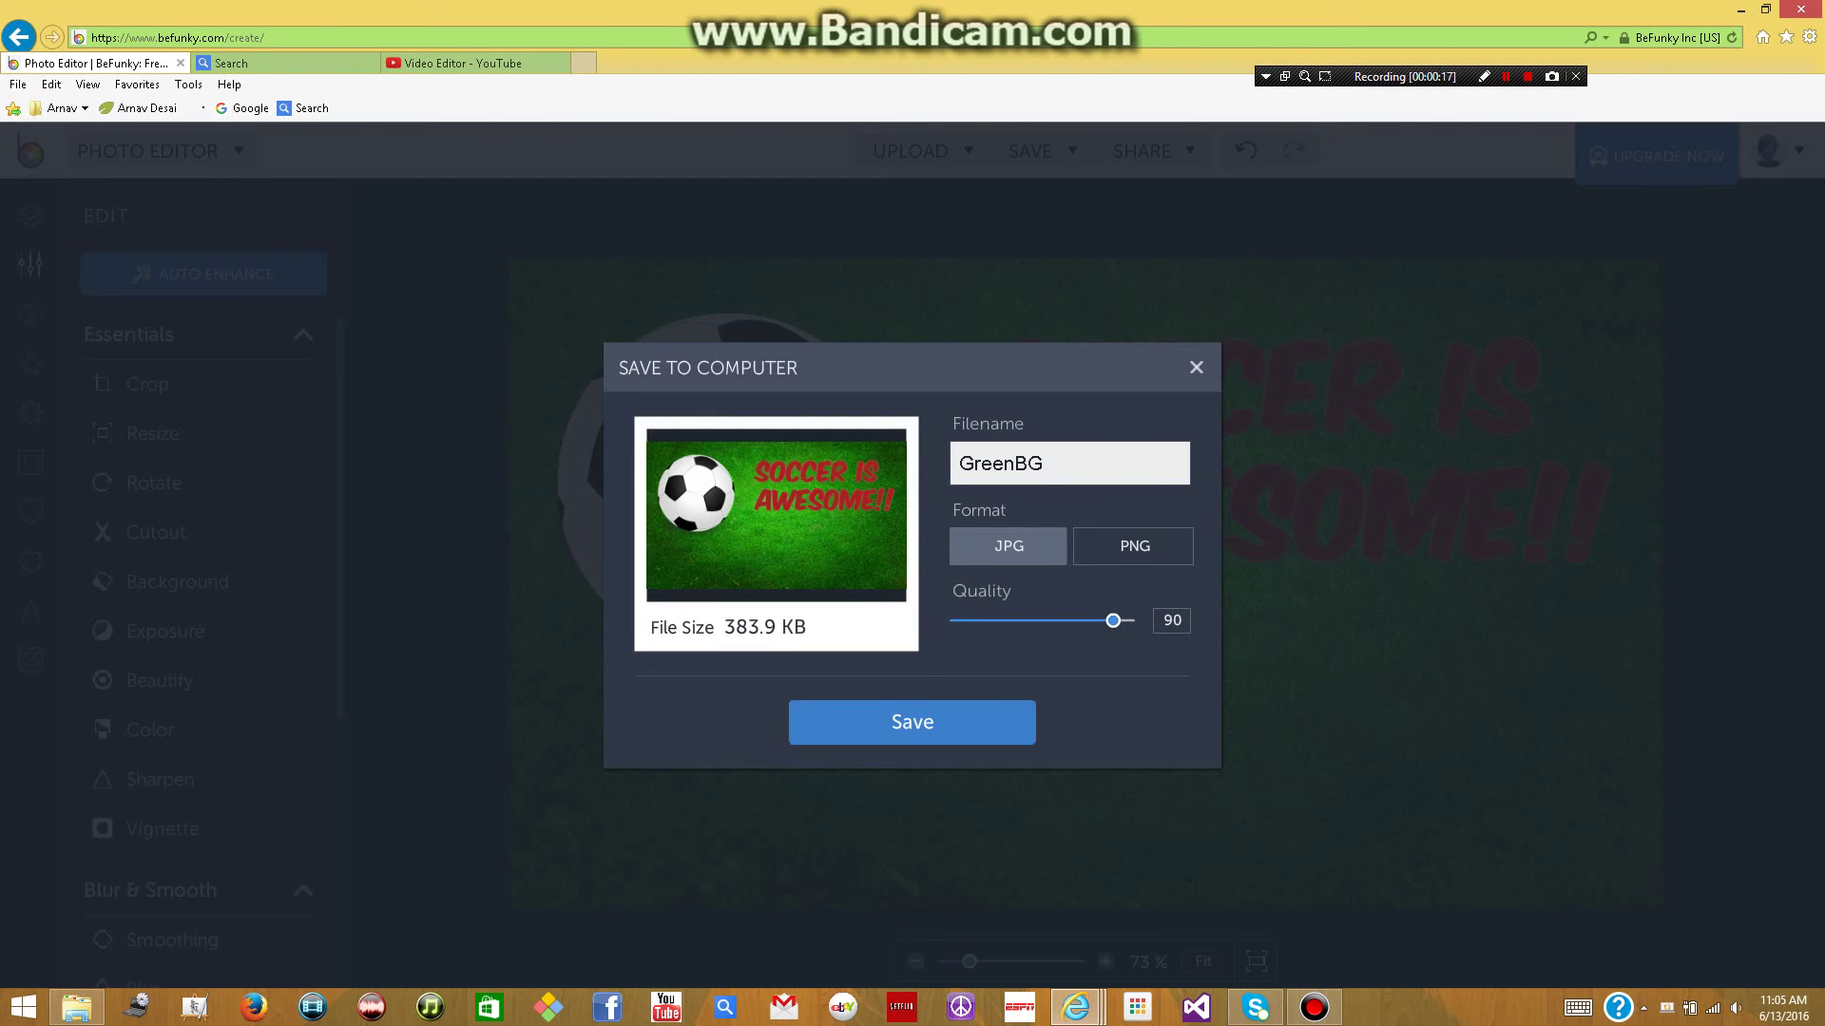
click(999, 463)
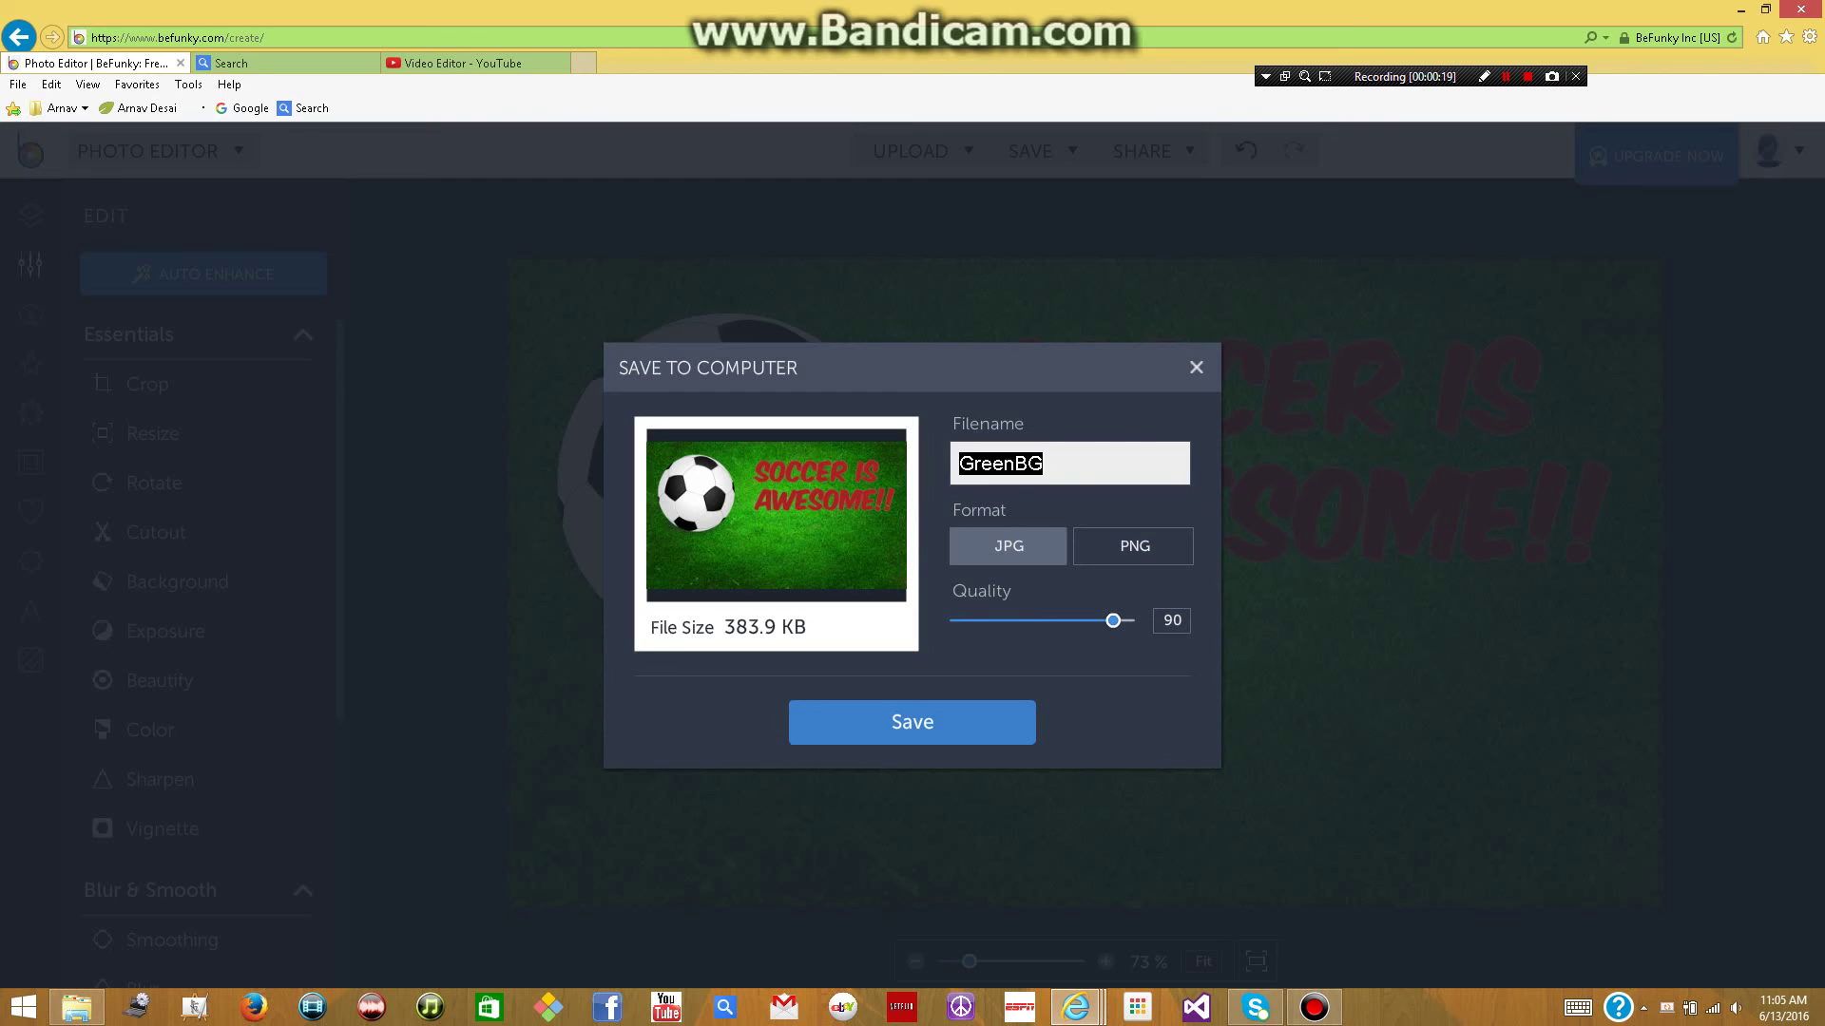
text(asjkfhkjashf)
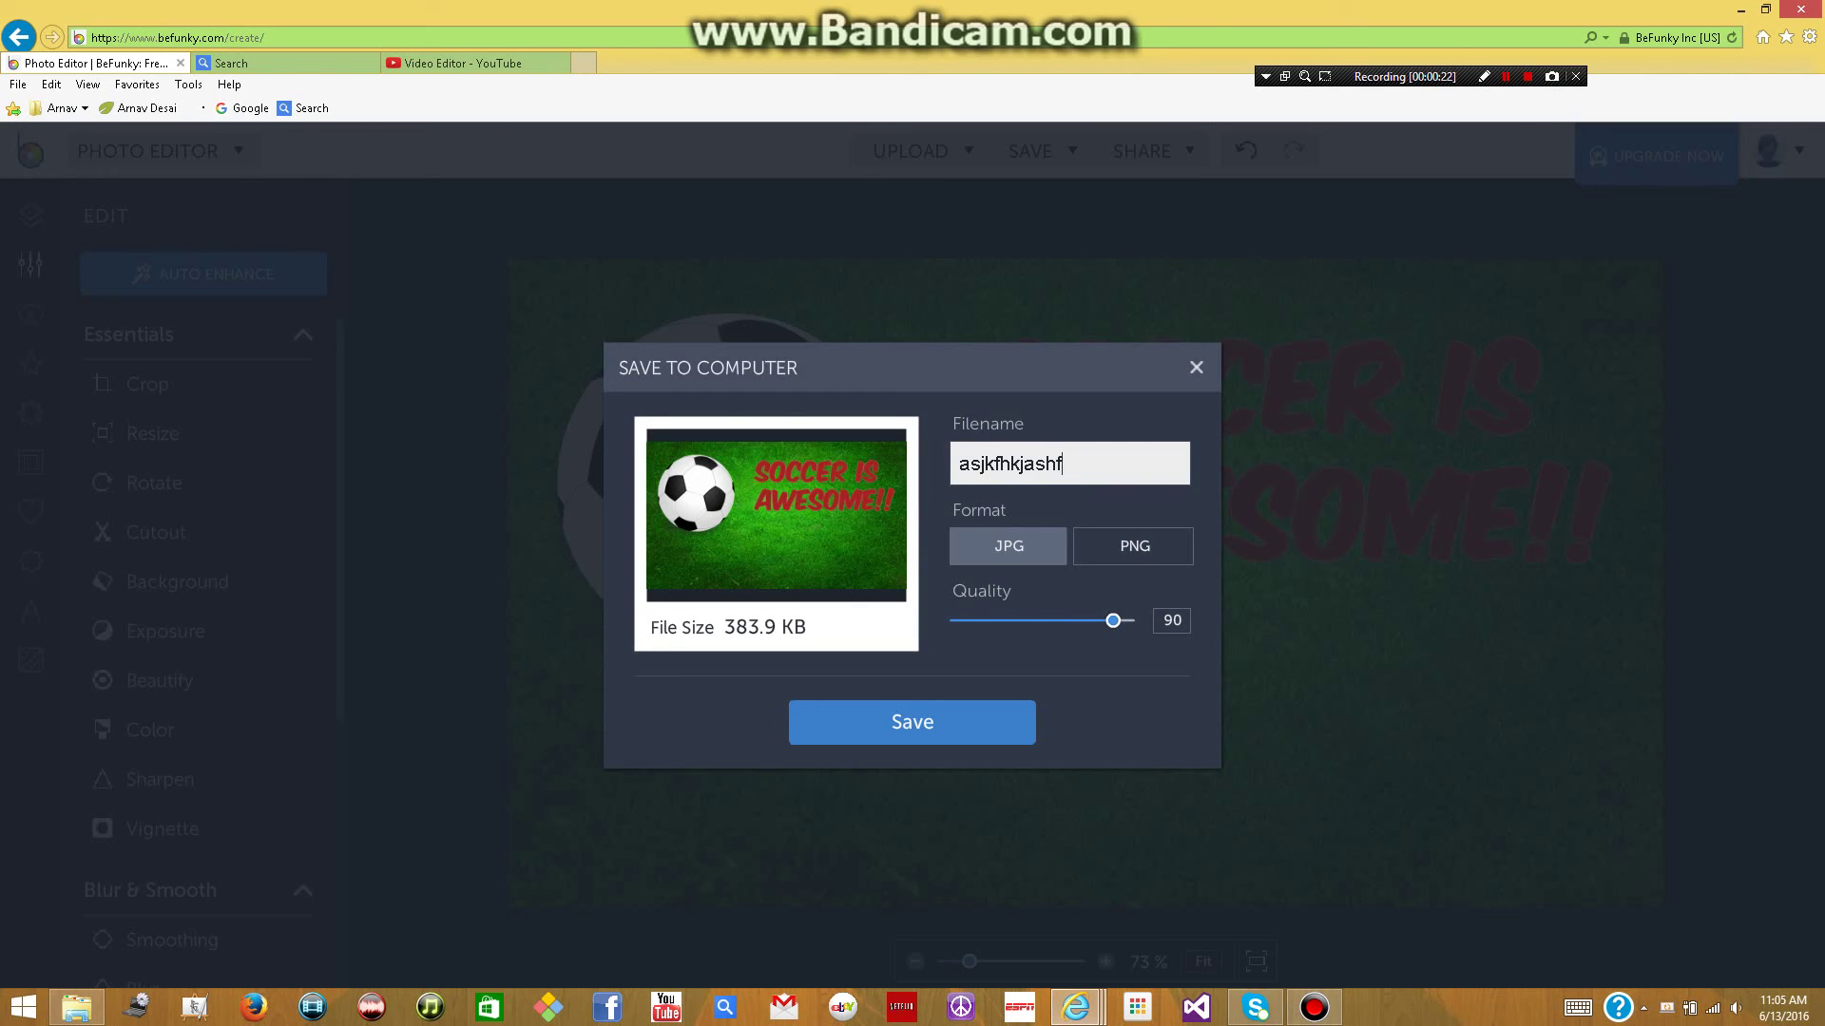
- Set the JPG quality to 100 and save the image to the Thumbnail Pics folder
drag(1113, 621, 1133, 620)
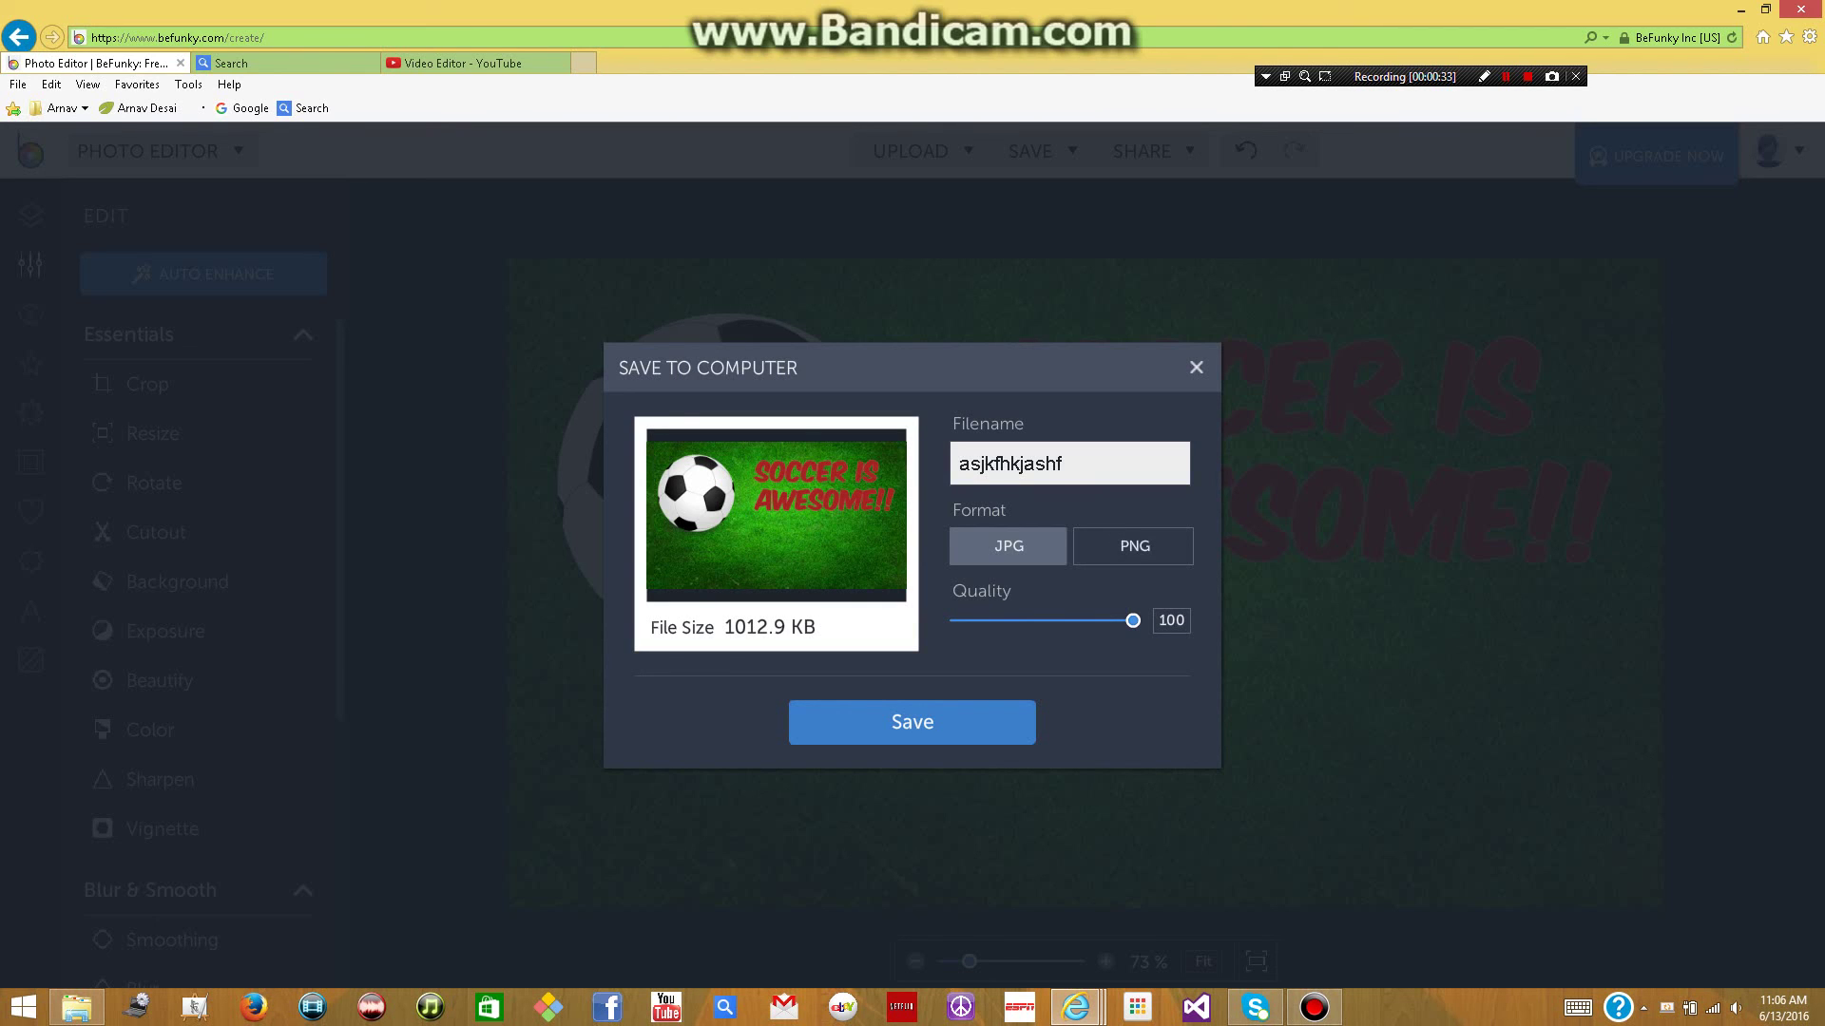
click(913, 722)
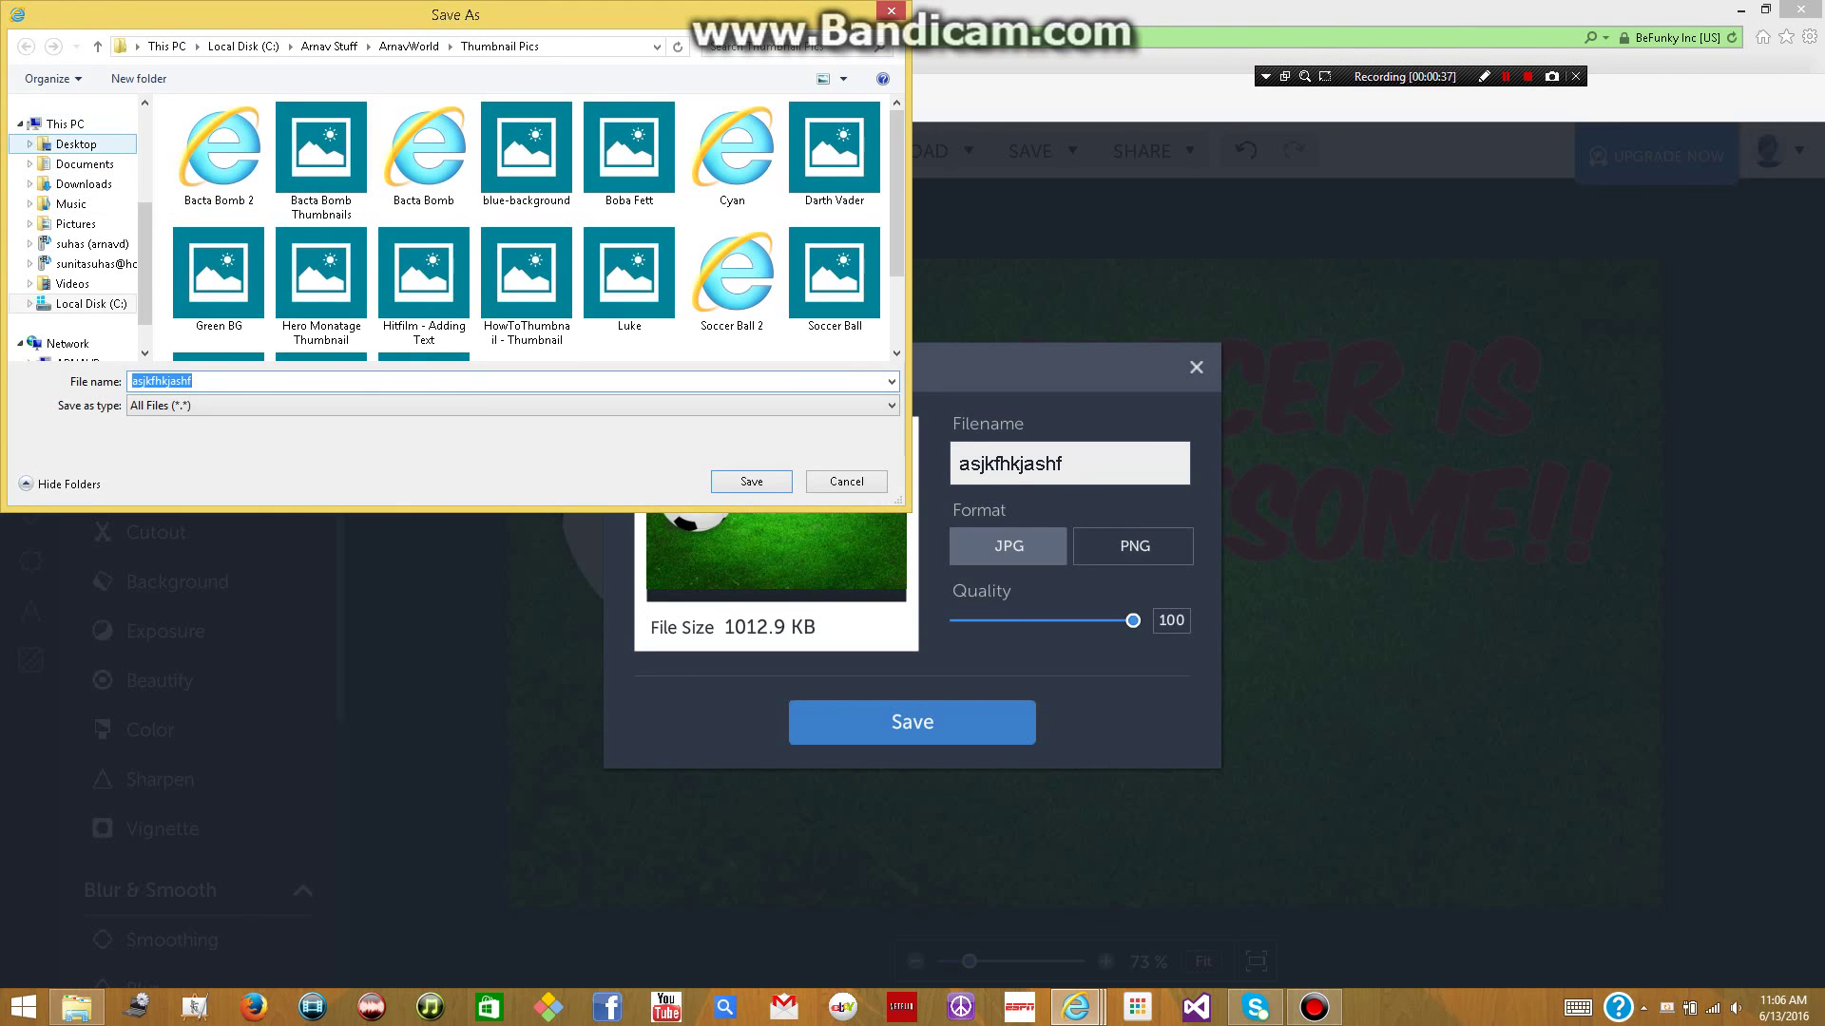
key(Return)
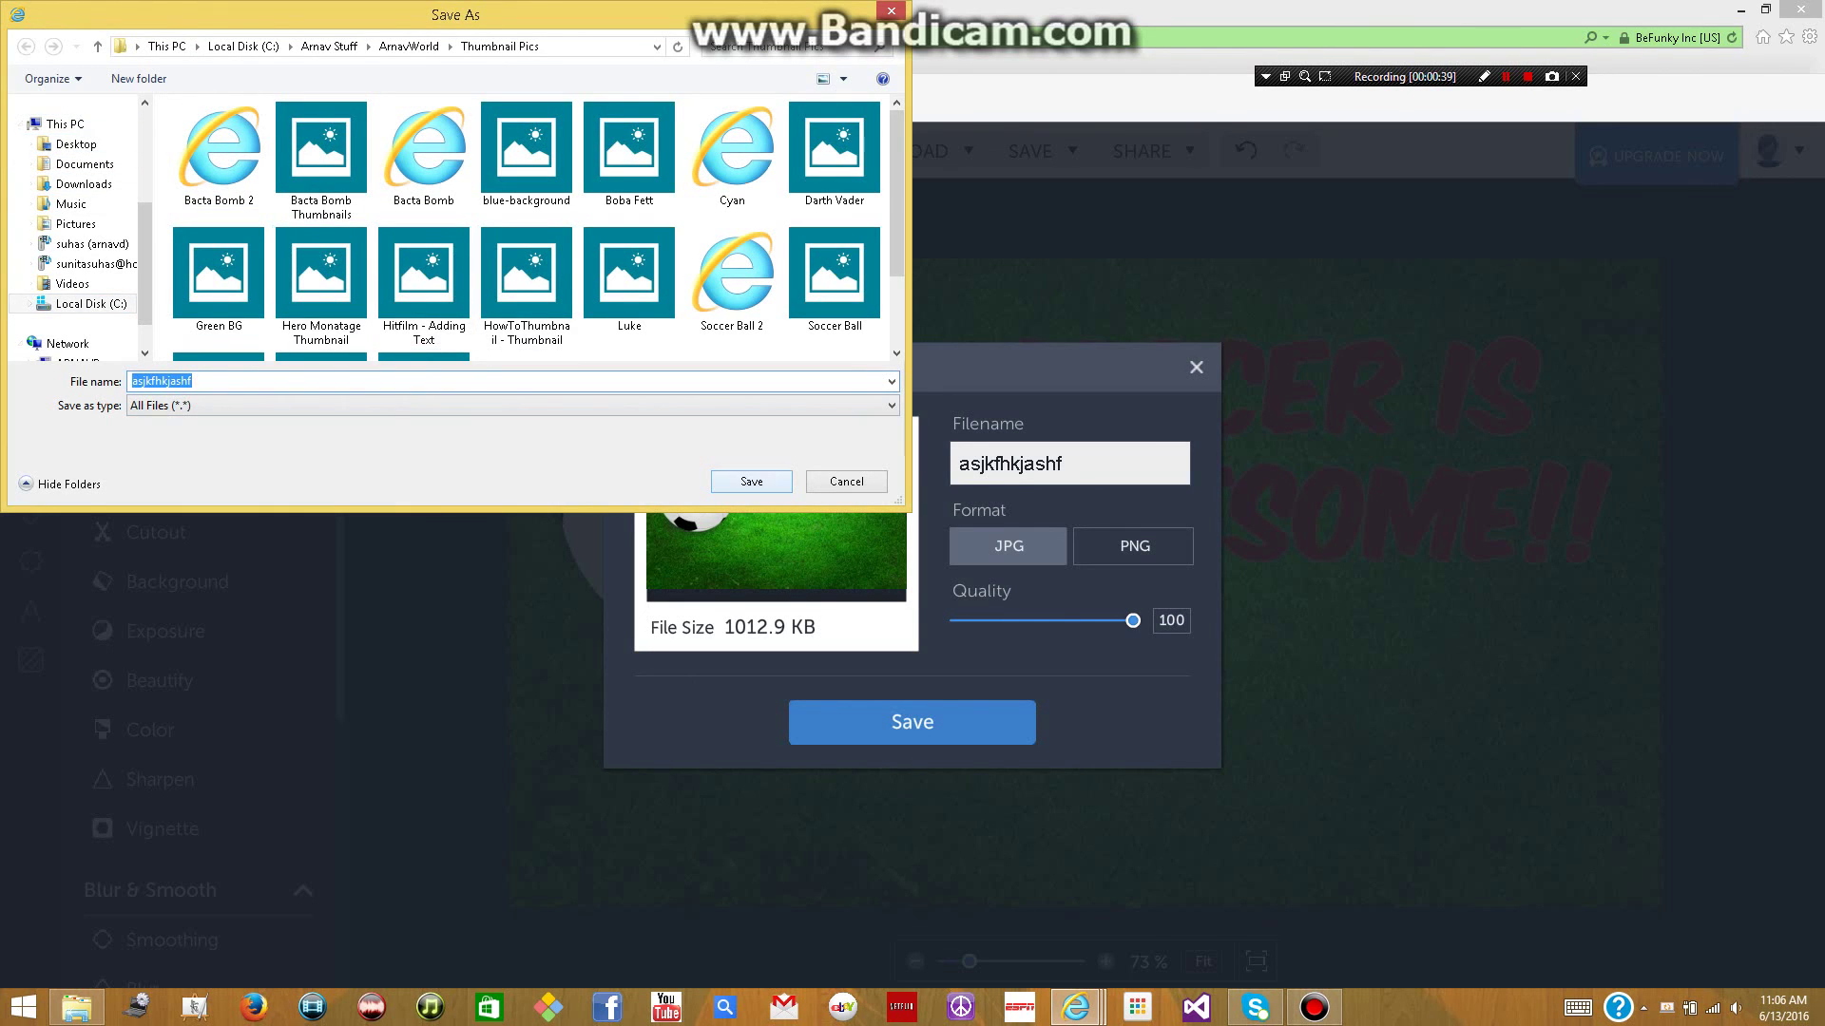